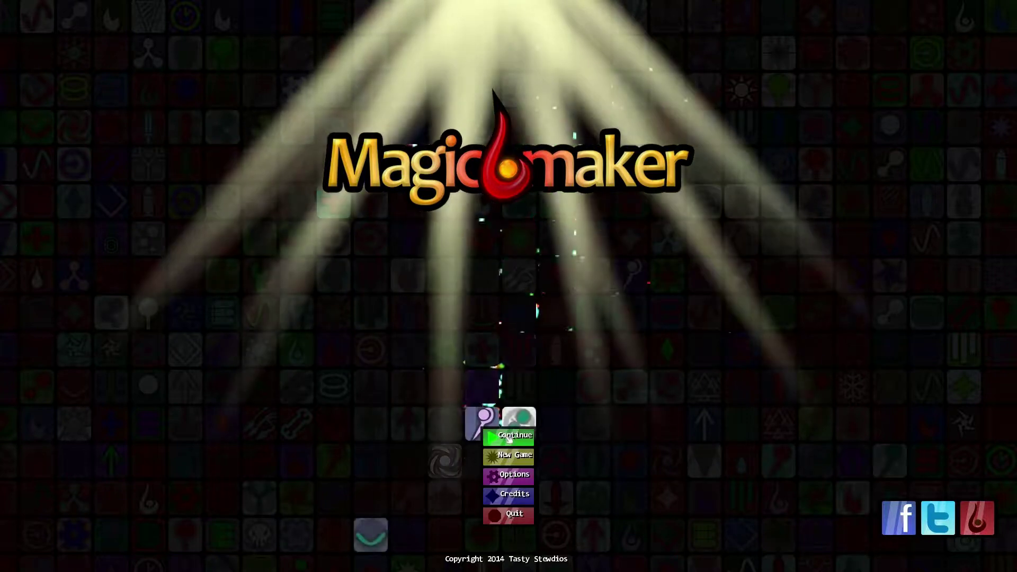
Step: Resume the saved game and walk the wizard left, then back right across the hub courtyard
left_click(500, 328)
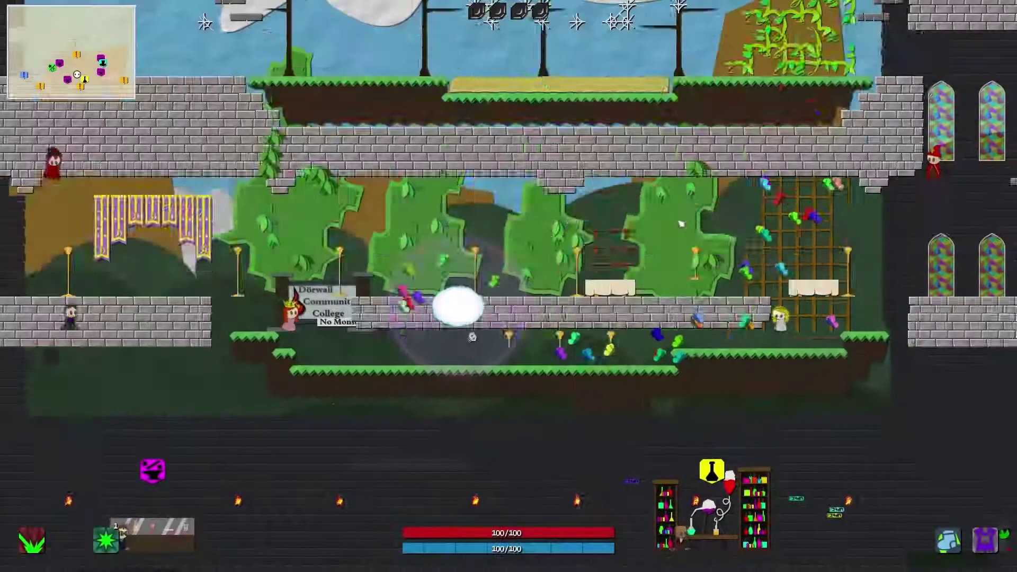
key("a")
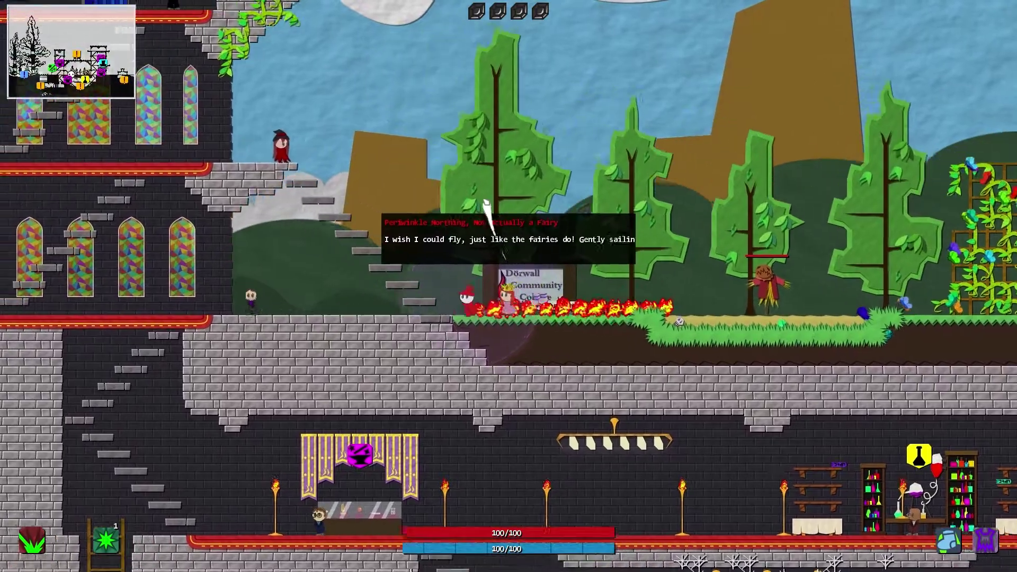
left_click(485, 200)
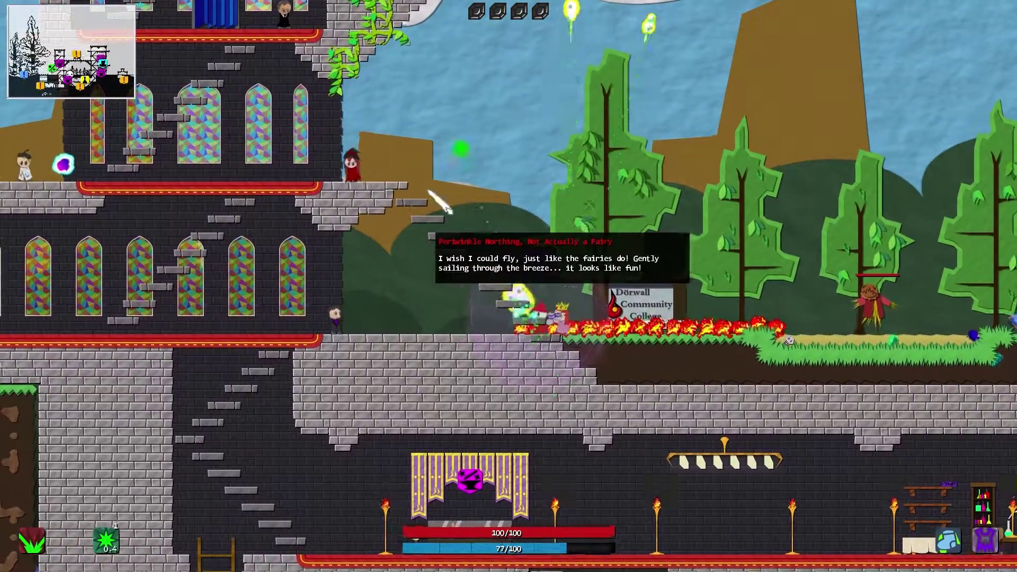
key("d")
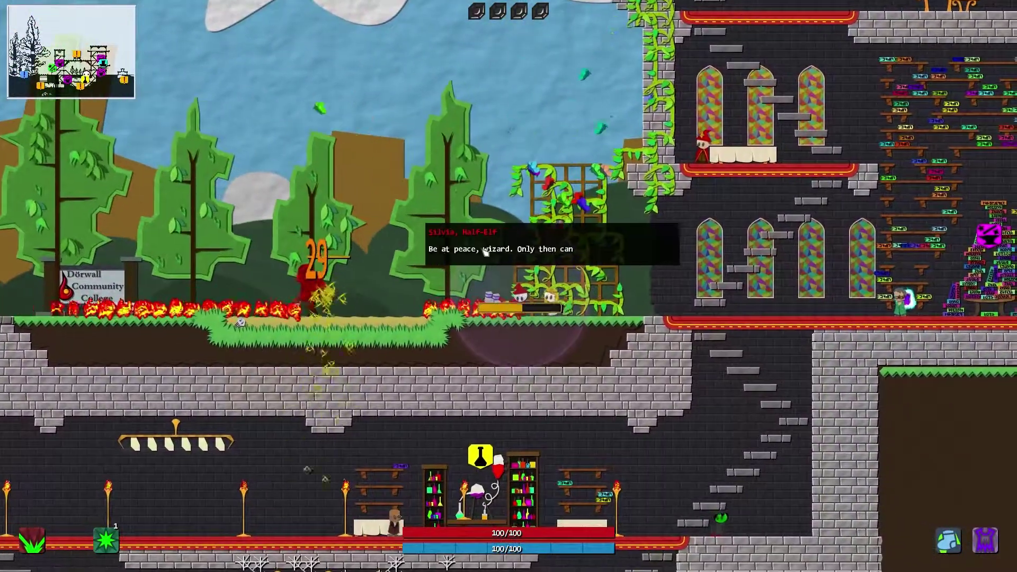
key("w")
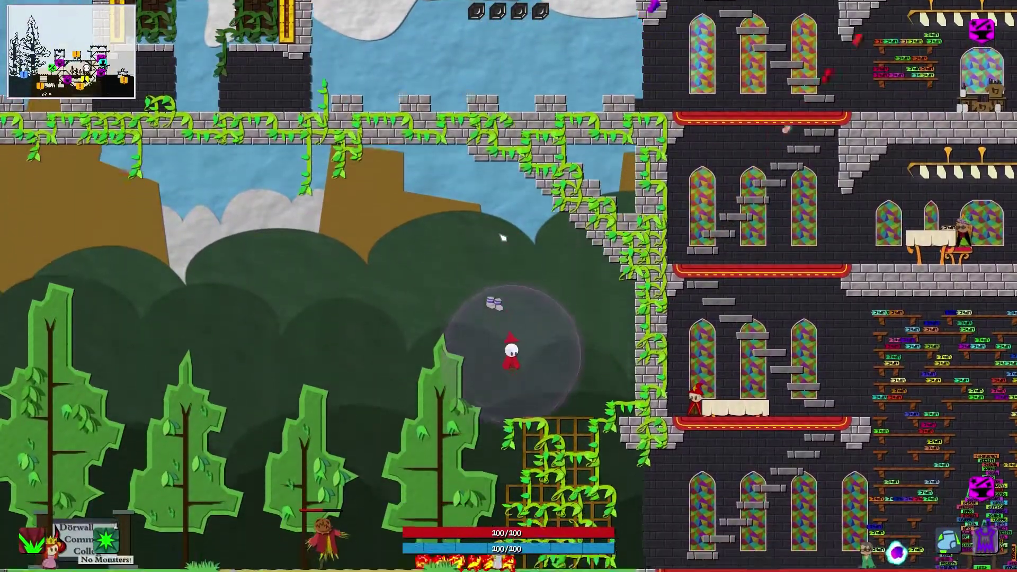
key("d")
Step: Descend the castle stairwell and enter the glowing quest orb
key("a")
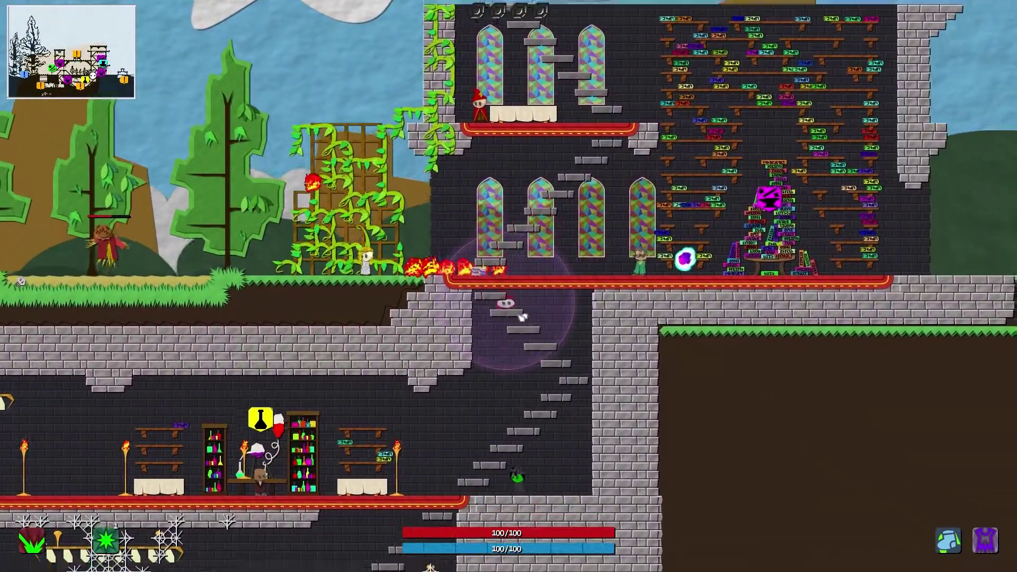
key("a")
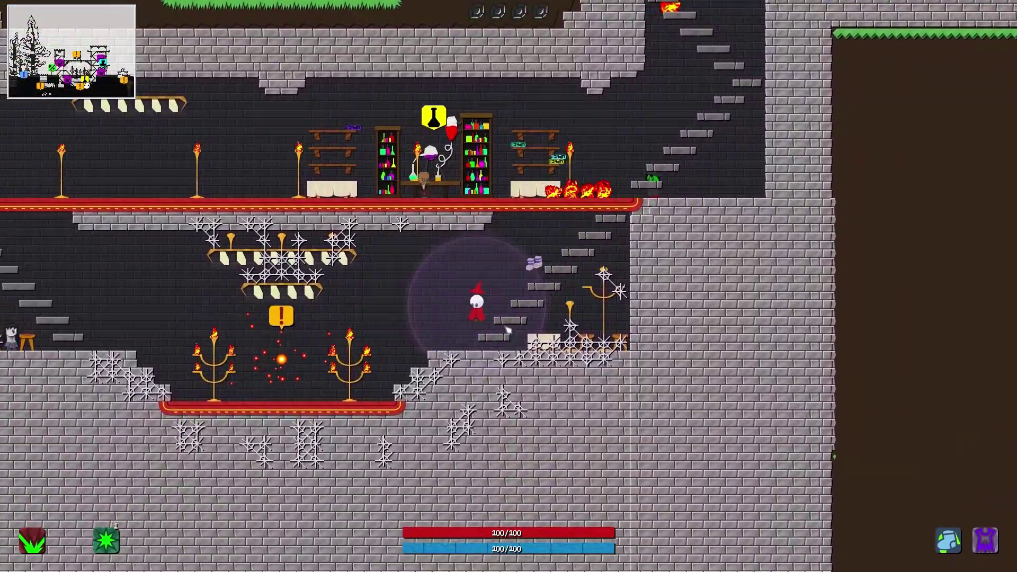
key("a")
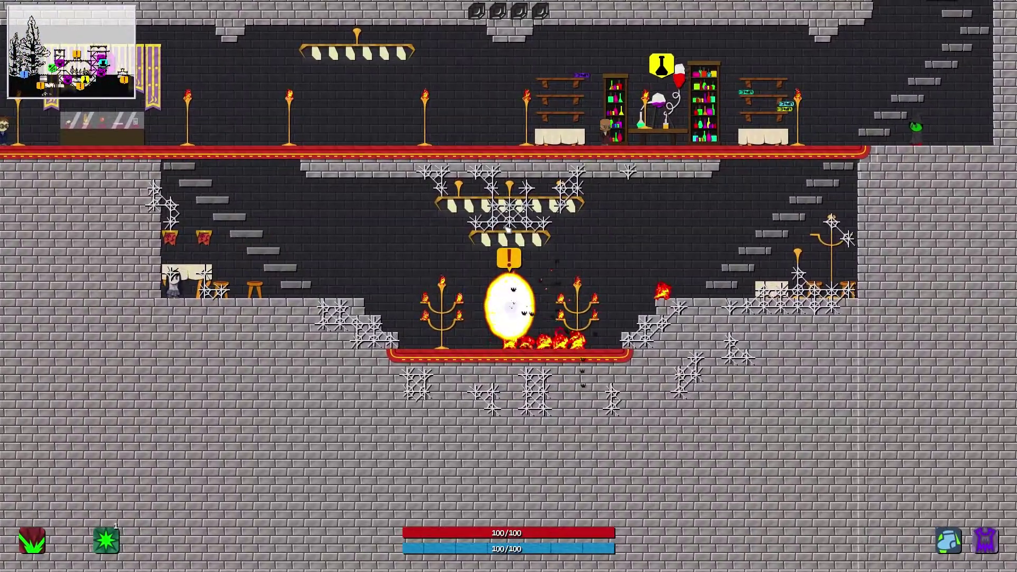
key("e")
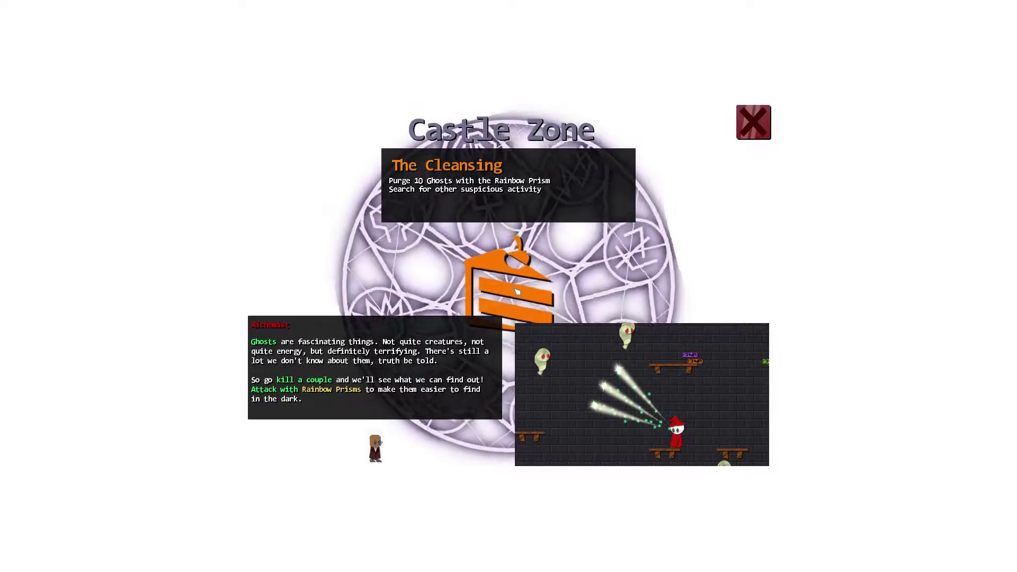
Step: Advance past the Alchemist's briefing to the loadout screen showing the received Rainbow Prism
left_click(517, 291)
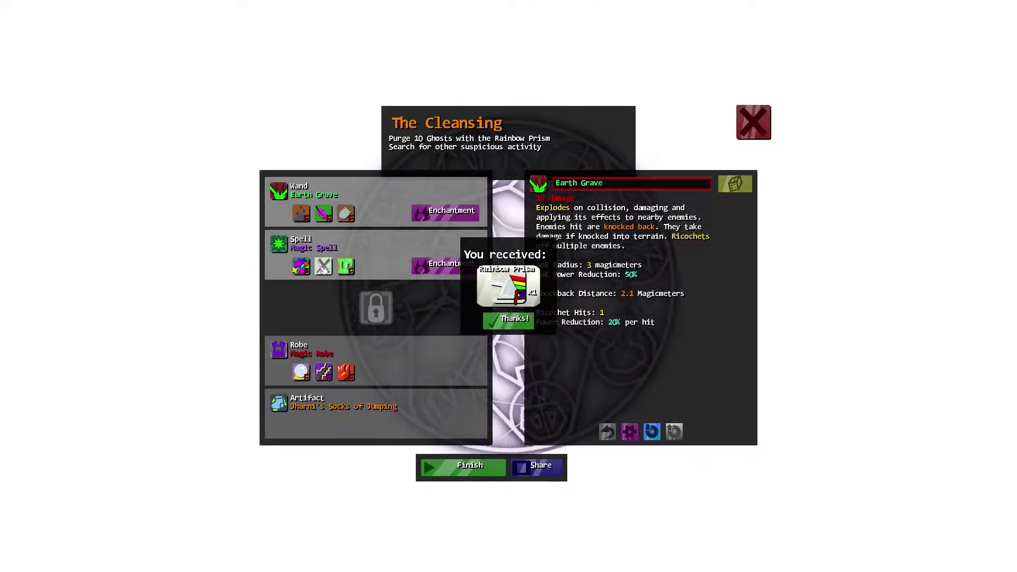
Step: Socket the Rainbow Prism into the Magic Spell and launch into Shadowhowl Dungeon
left_click(326, 267)
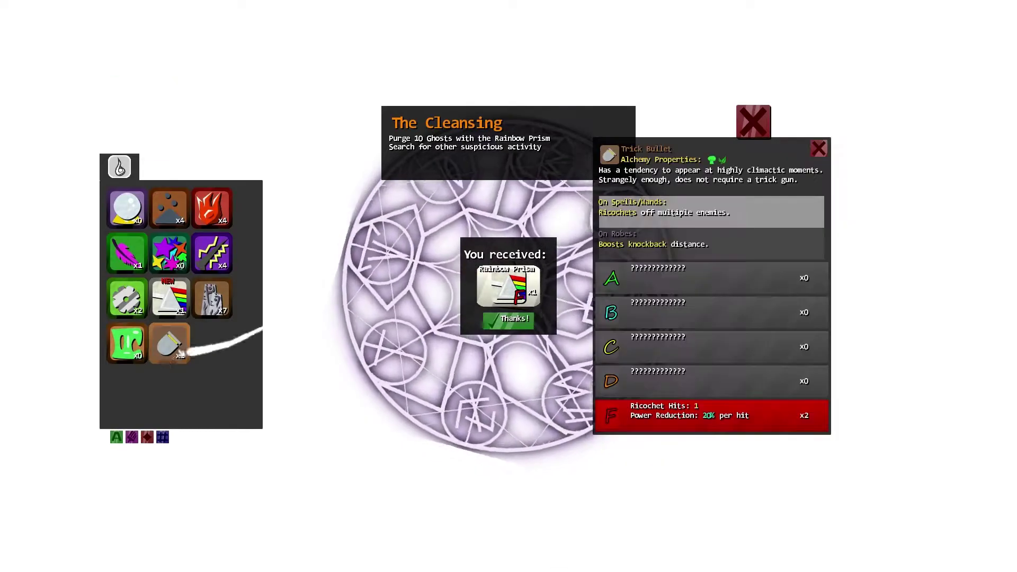
left_click(170, 298)
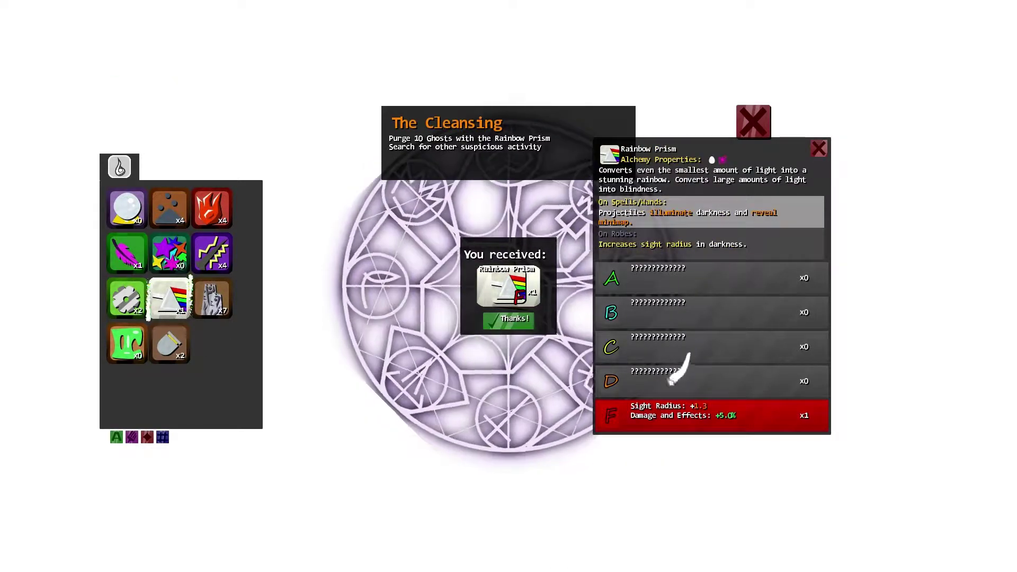
left_click(674, 366)
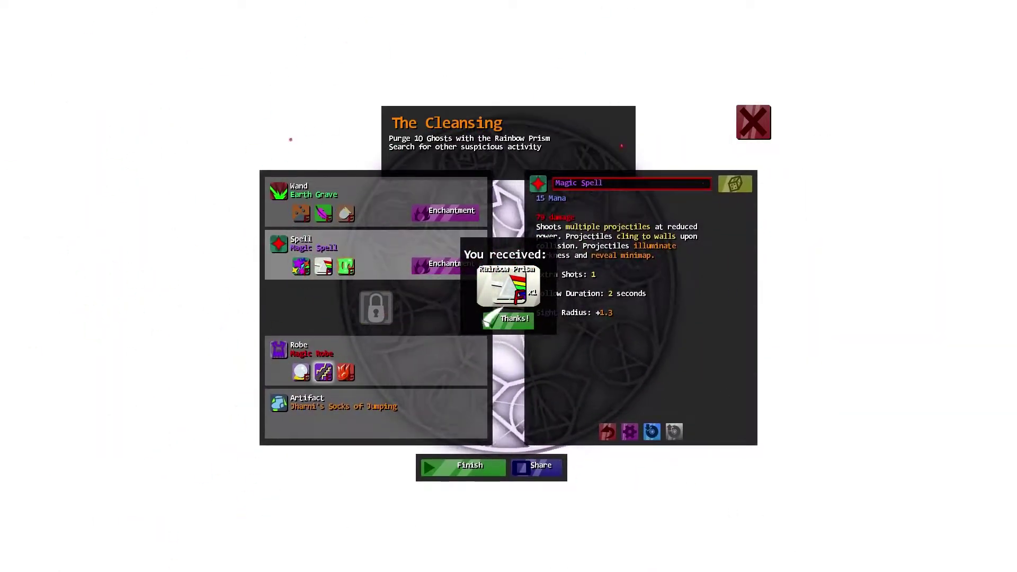
left_click(468, 469)
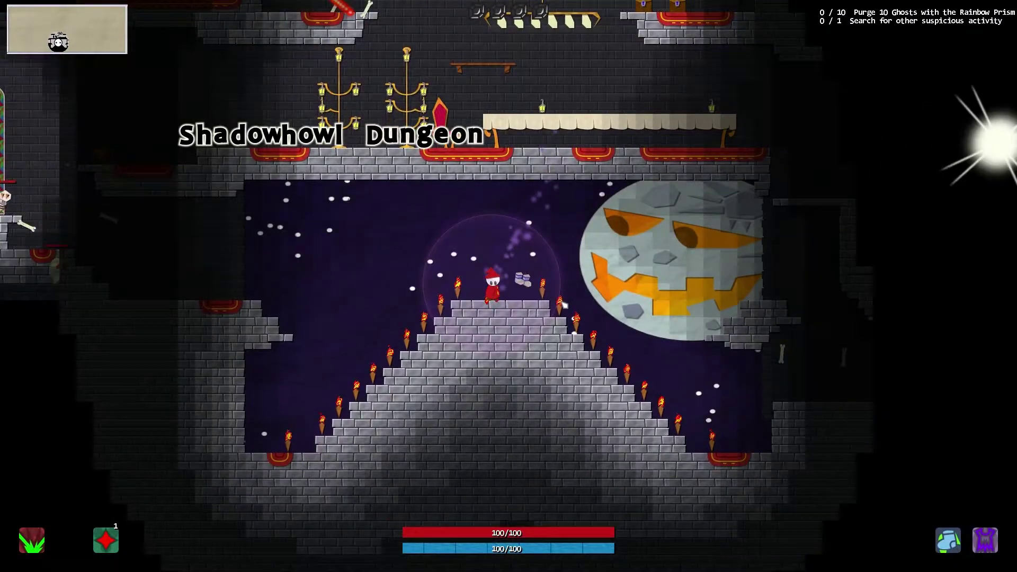
Step: Fight right down the pyramid steps, blasting the ghosts with Rainbow Prism spells
left_click(564, 305)
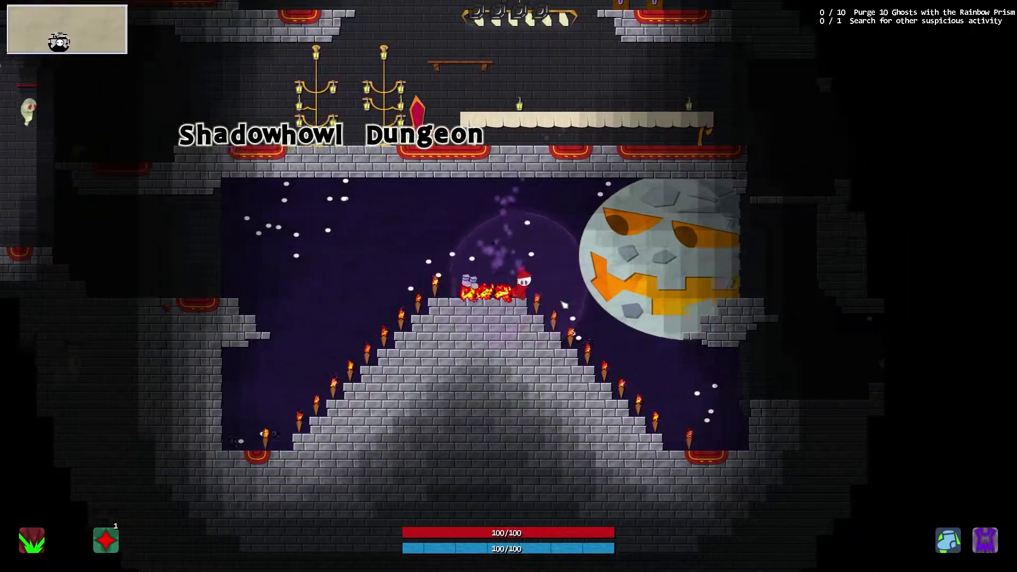
key("d")
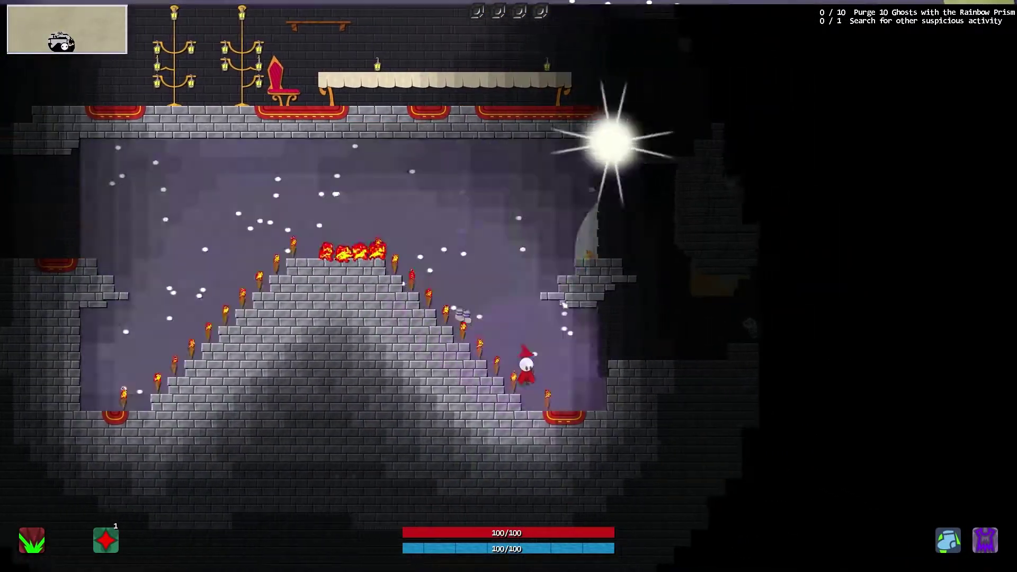
key("d")
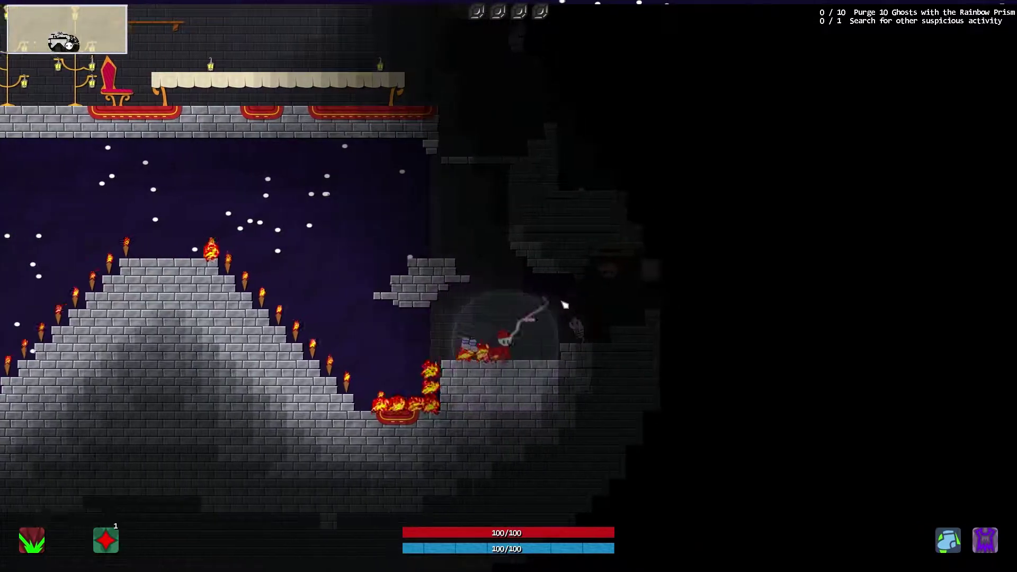
left_click_drag(564, 304, 602, 311)
key("d")
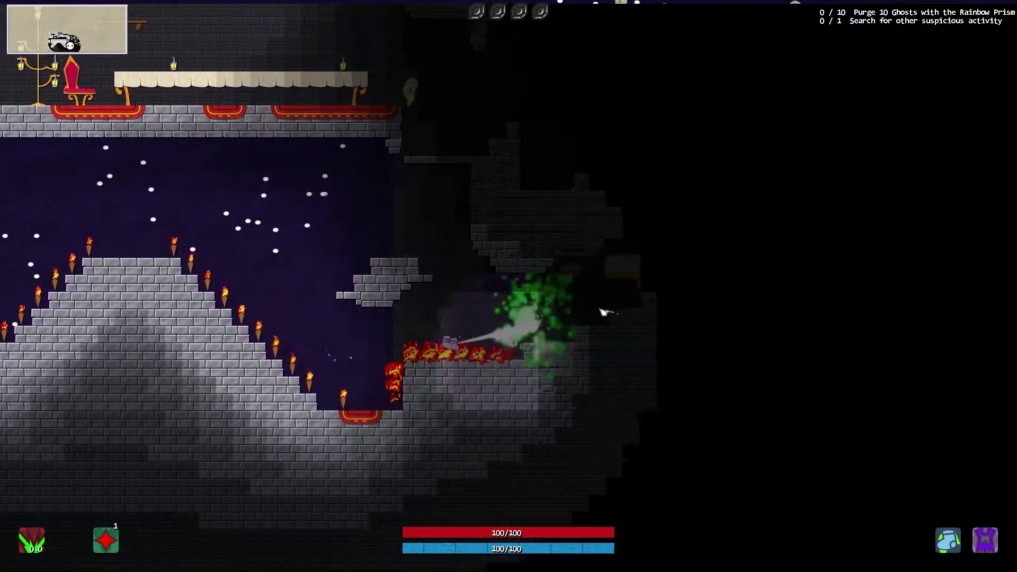
key("d")
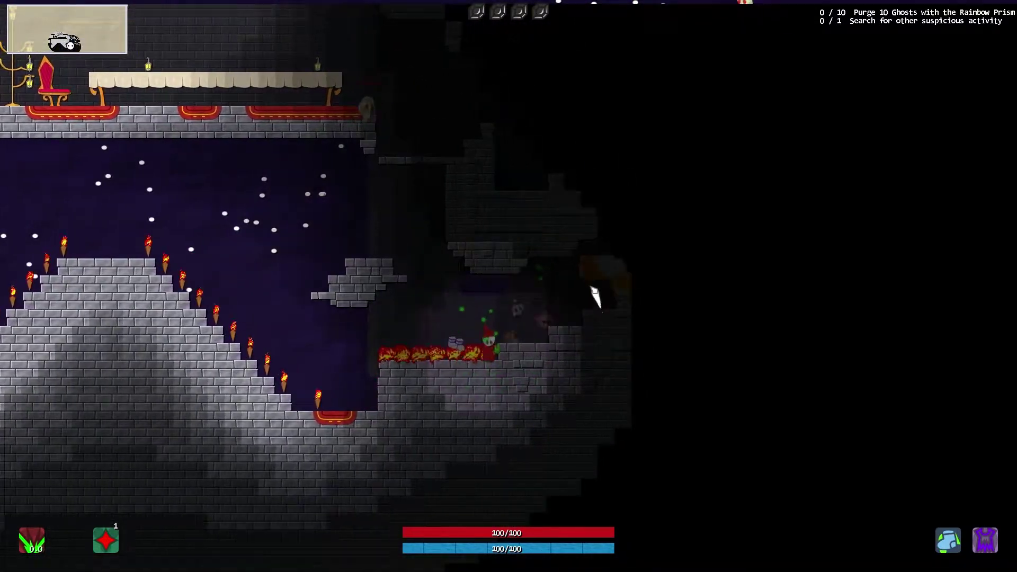
left_click(569, 222)
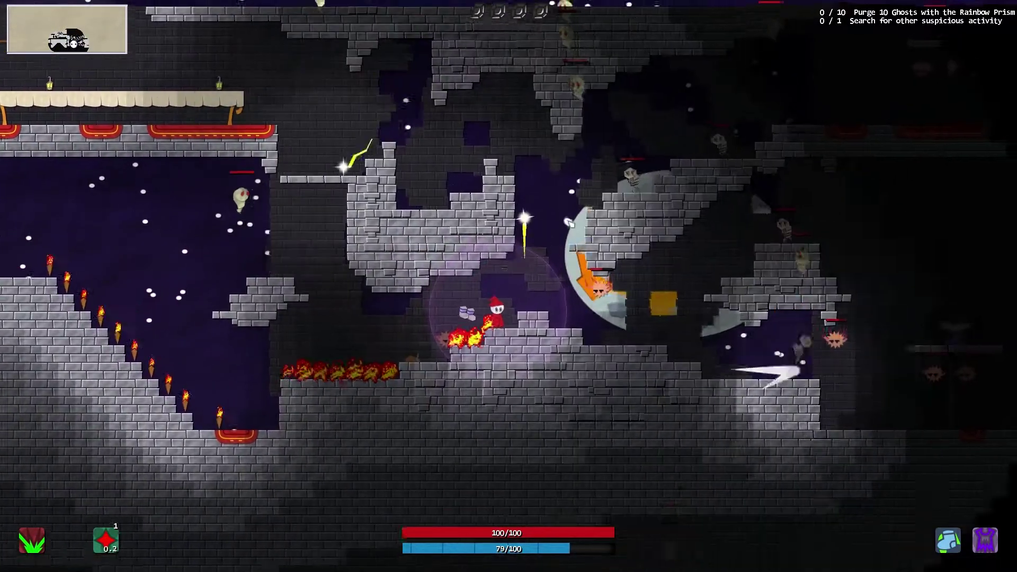
key("d")
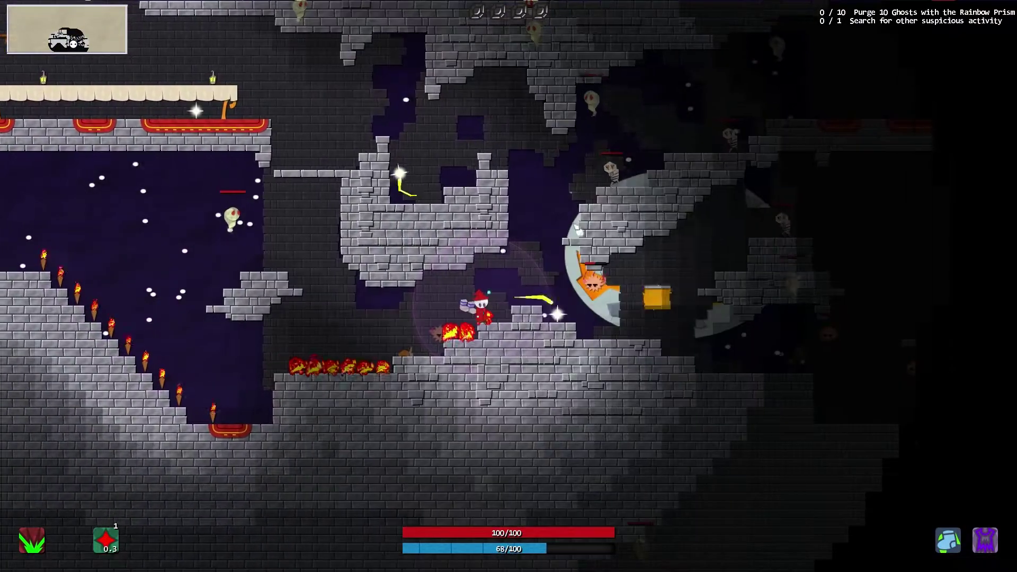
left_click(581, 239)
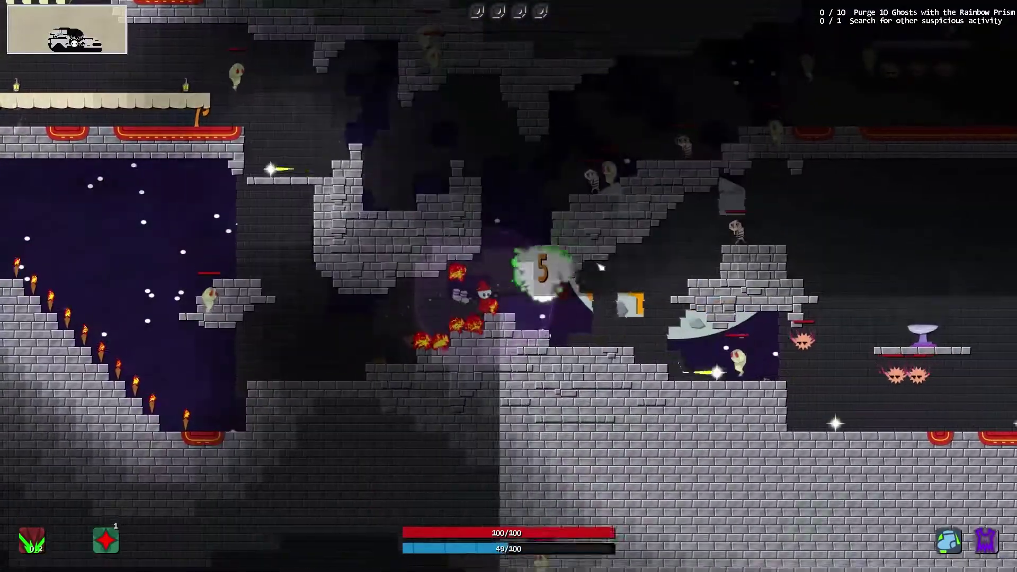
key("d")
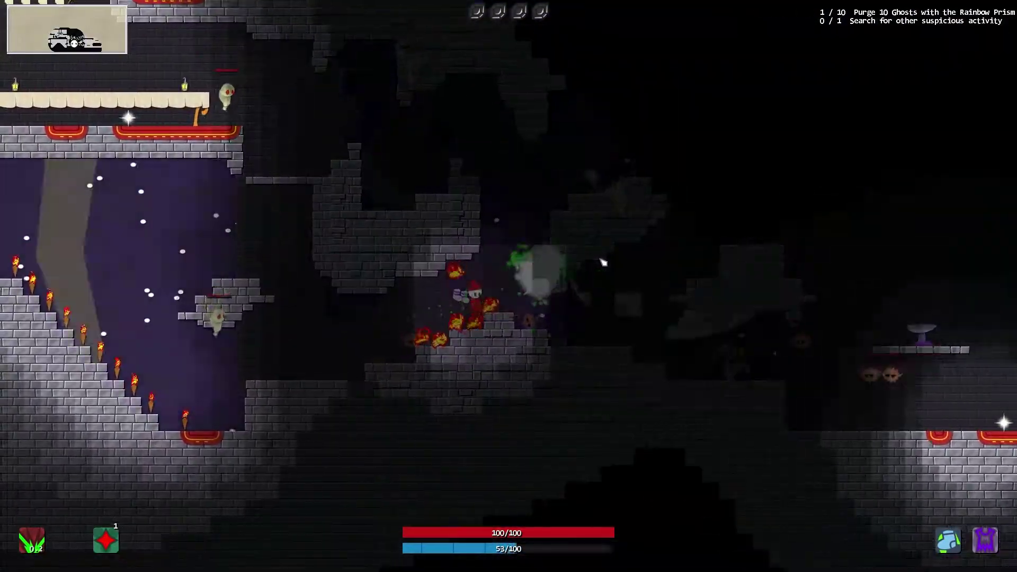
left_click(603, 262)
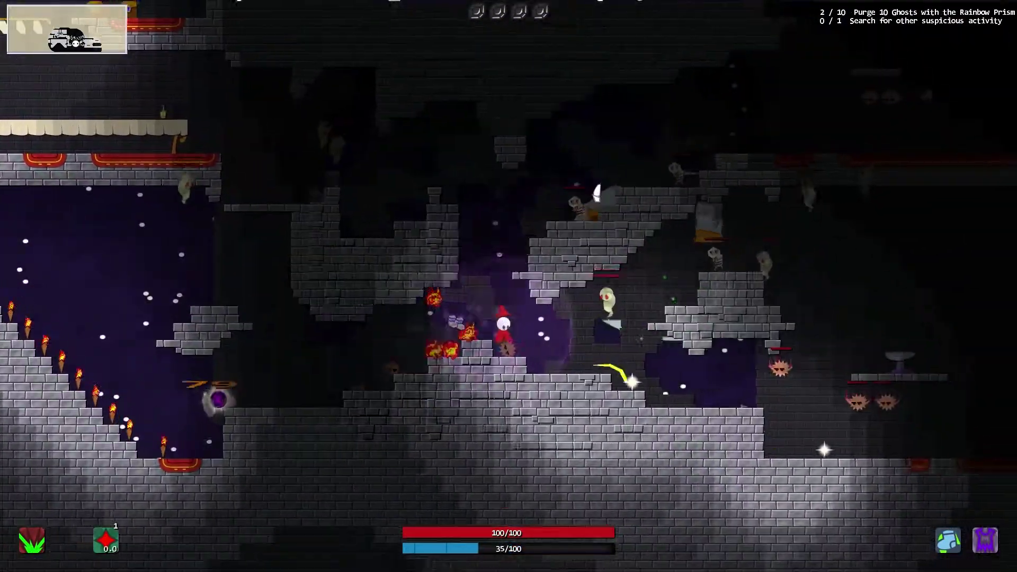
key("d")
left_click(596, 194)
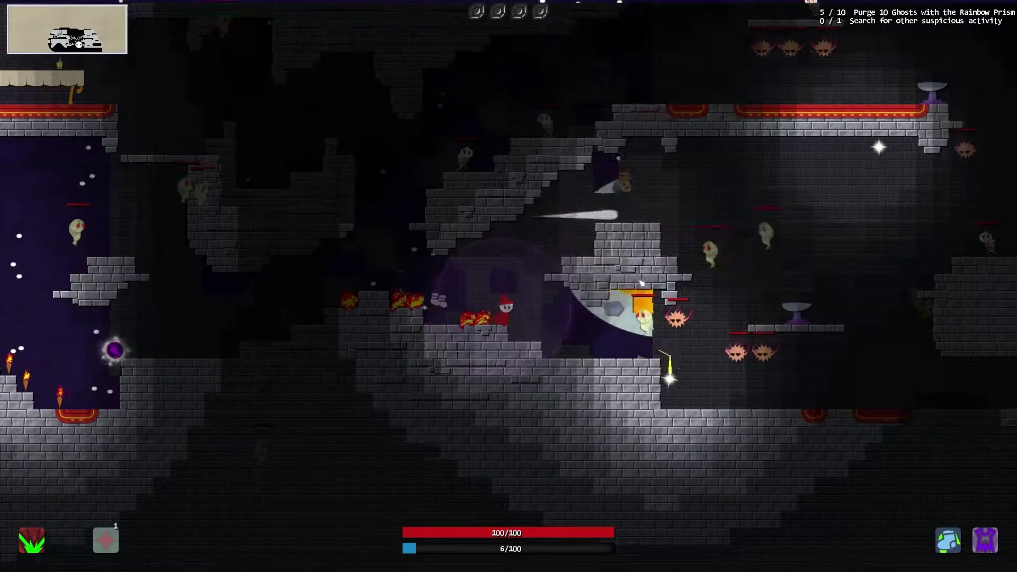
key("d")
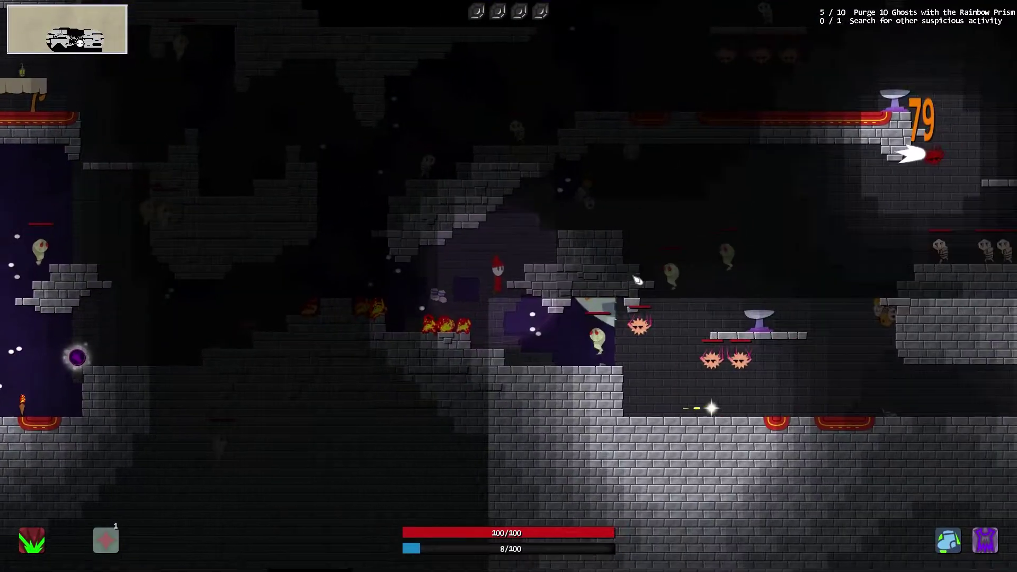
Step: Double back left and purge the nearby ghosts with slashes and beams
left_click(659, 297)
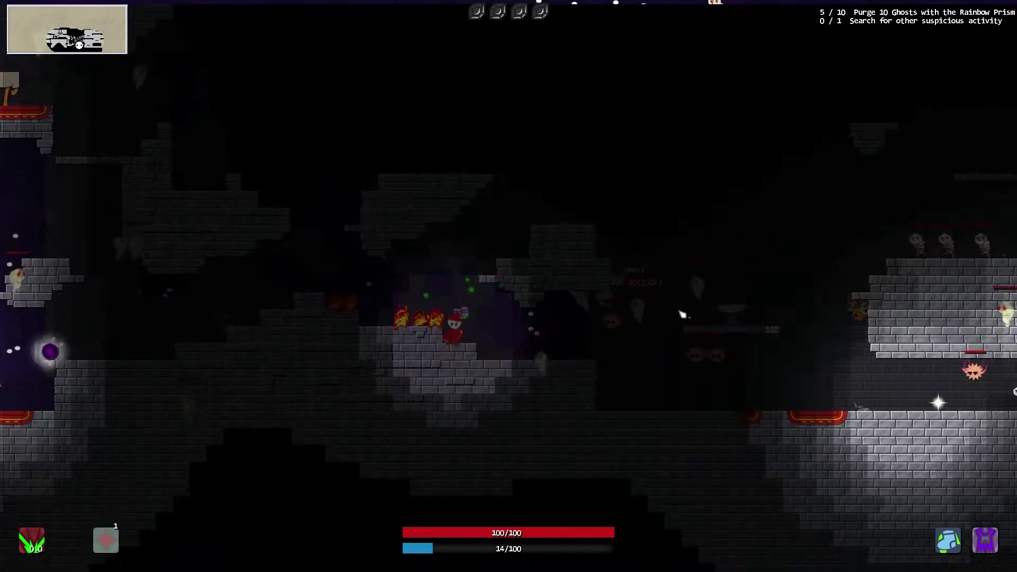
key("a")
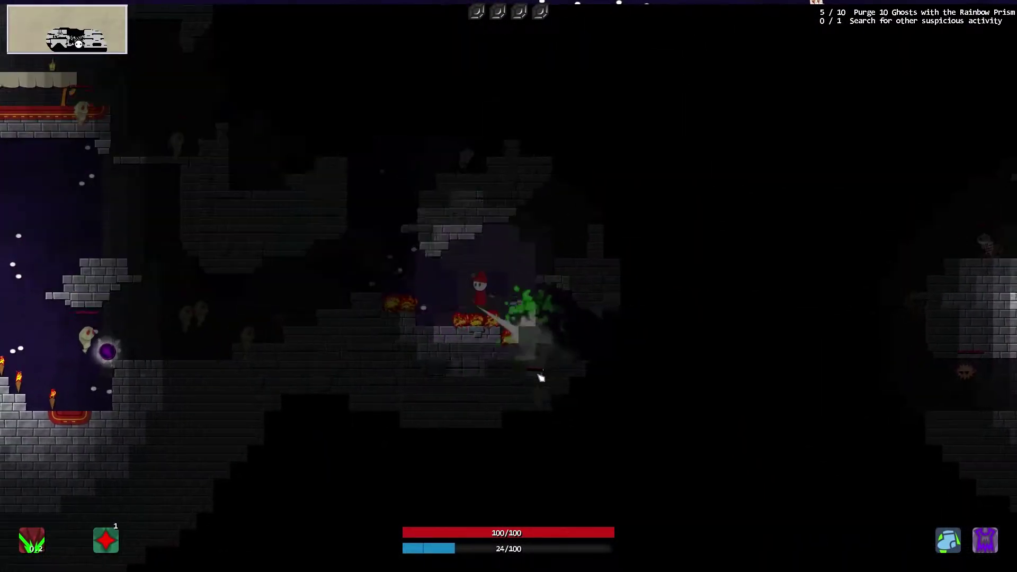
key("a")
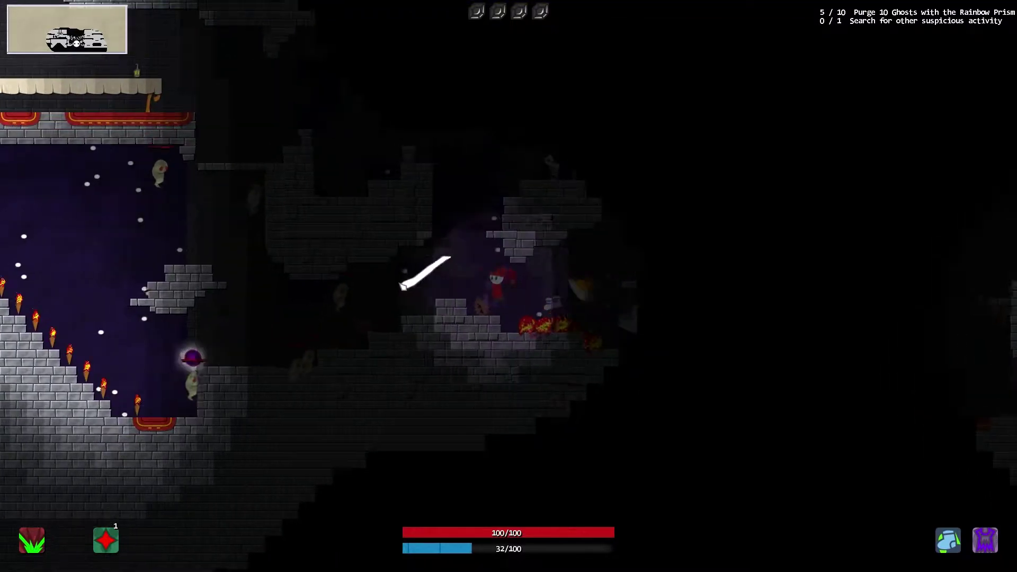
left_click(455, 275)
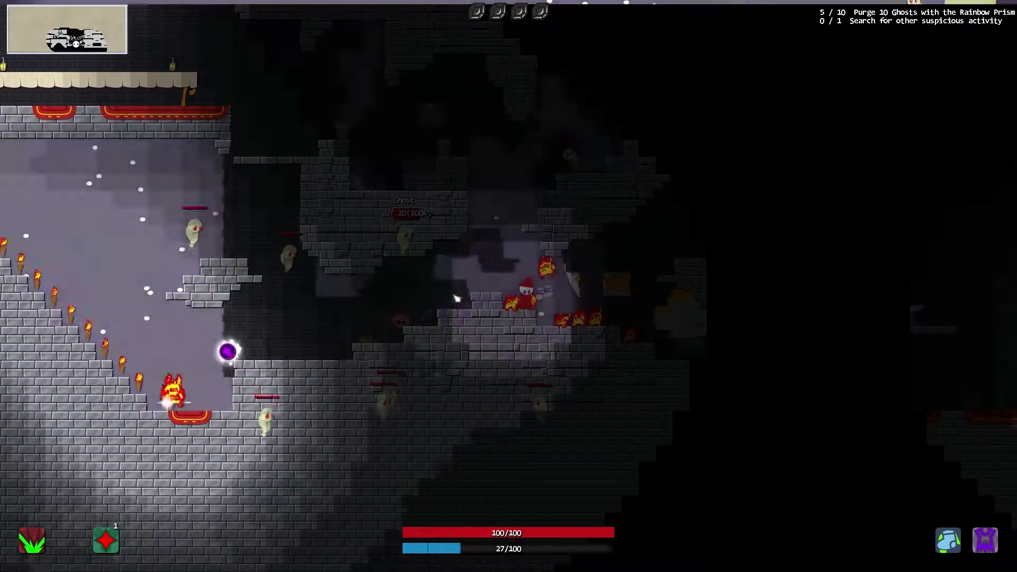
key("d")
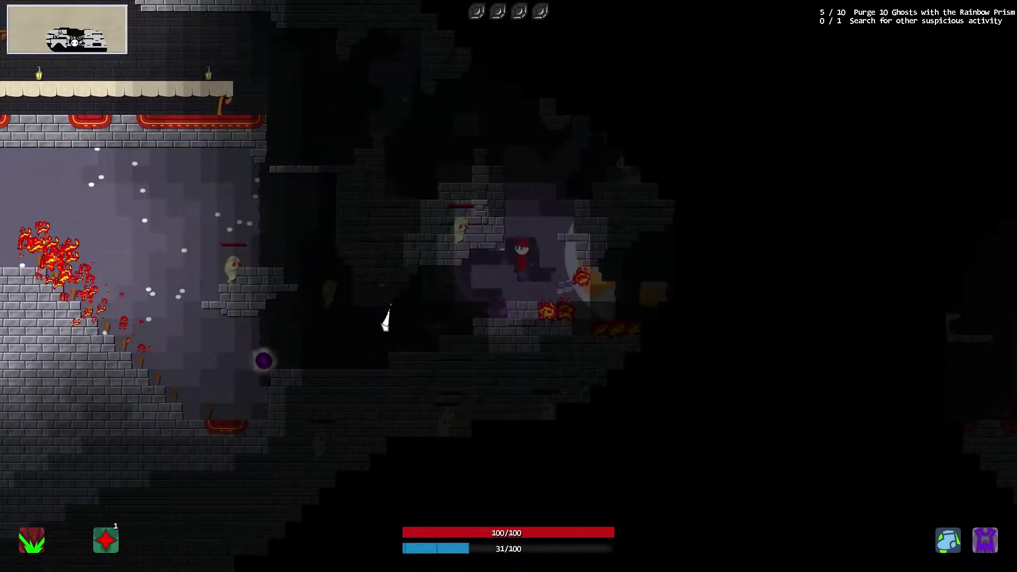
left_click(391, 327)
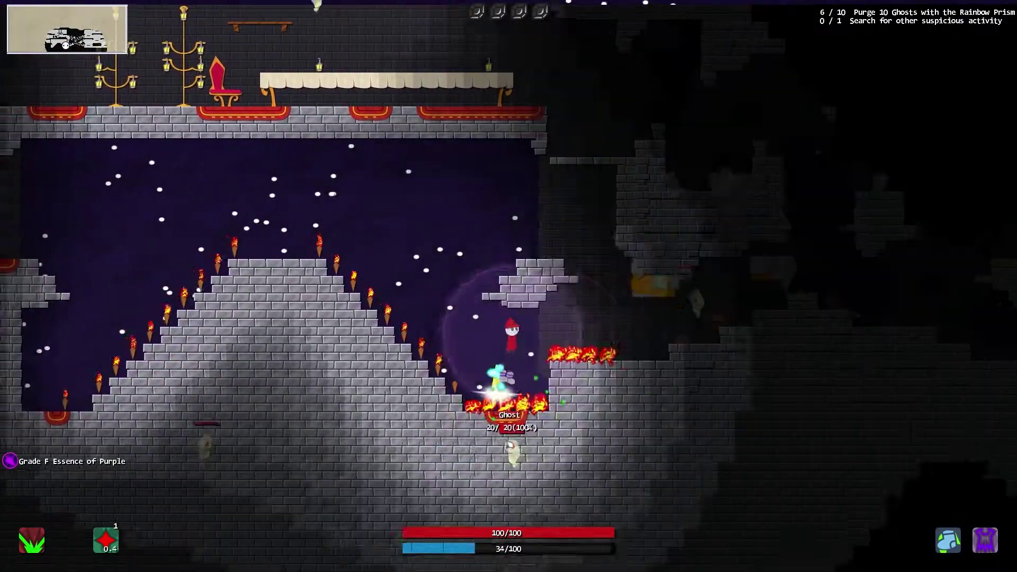
left_click(522, 395)
key("a")
left_click(499, 238)
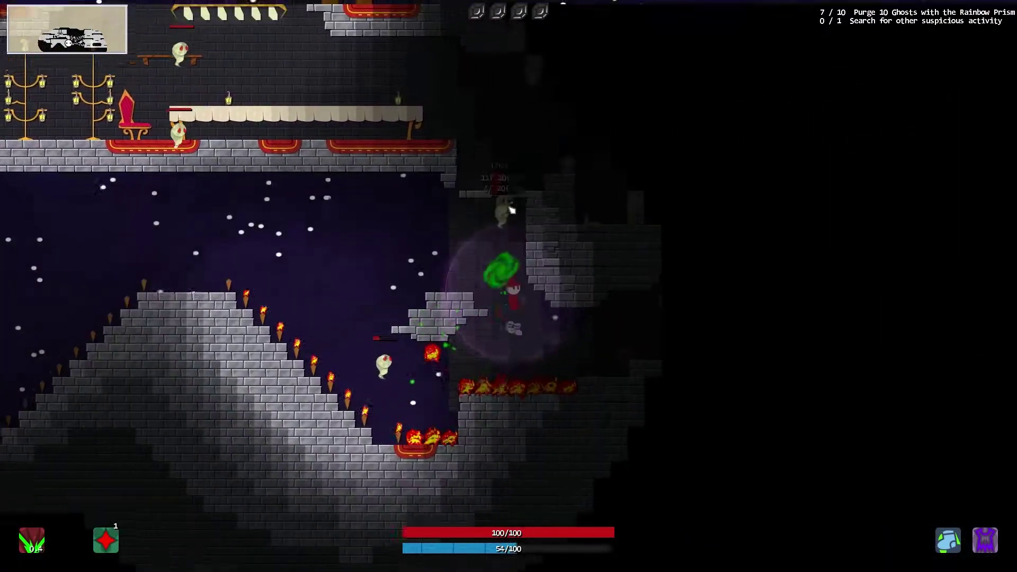
key("a")
left_click(472, 230)
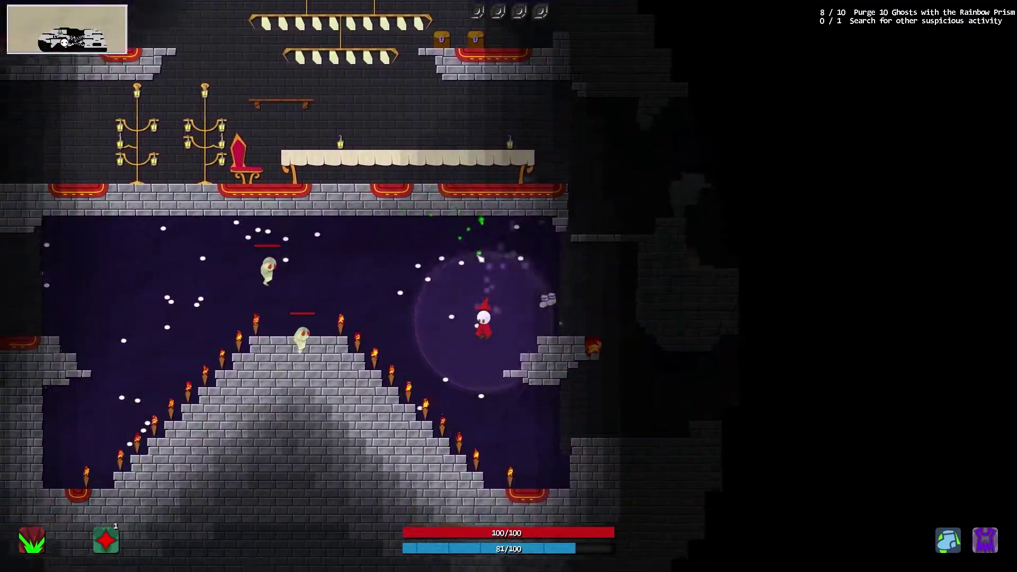
Step: Drop to the floor, move right along the hall and purge the final ghost for 10/10
left_click(637, 342)
key("d")
left_click(632, 367)
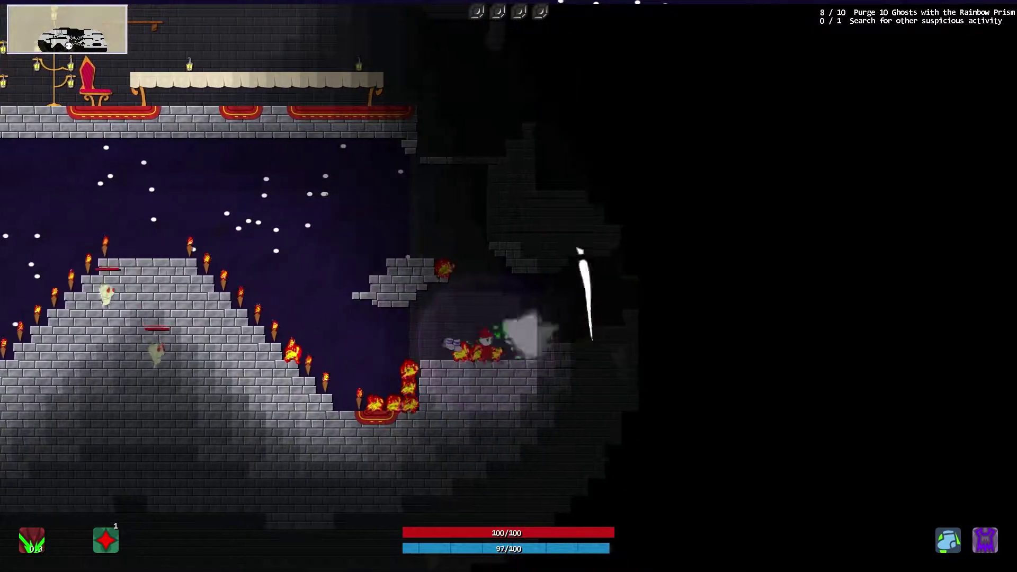
left_click(570, 236)
key("d")
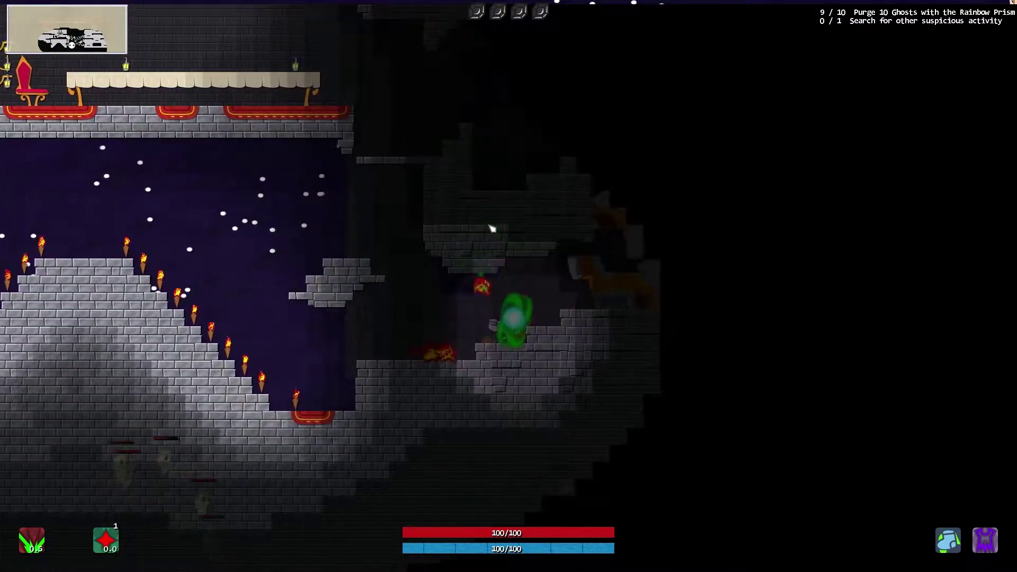
key("d")
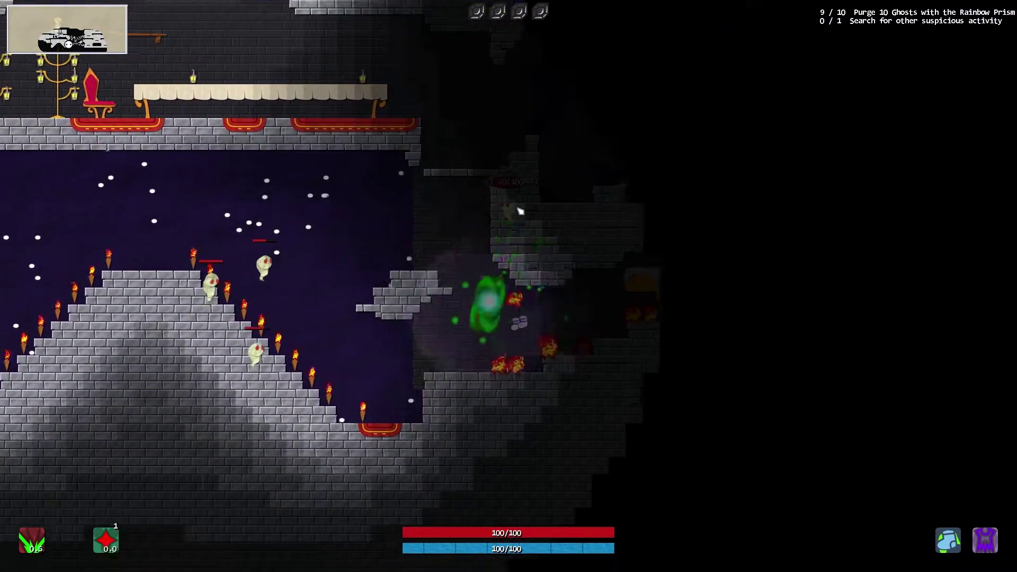
key("d")
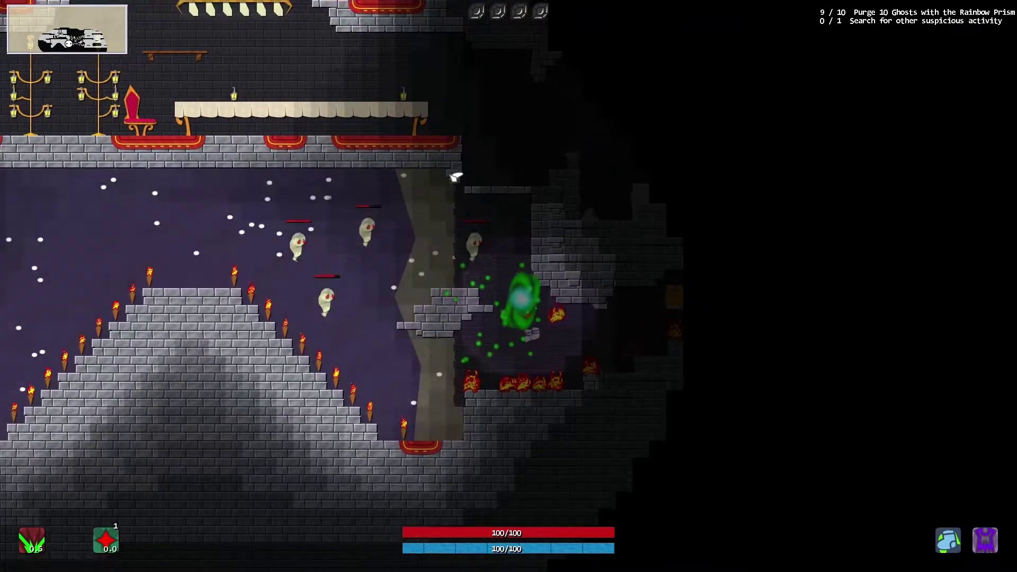
left_click(455, 177)
key("a")
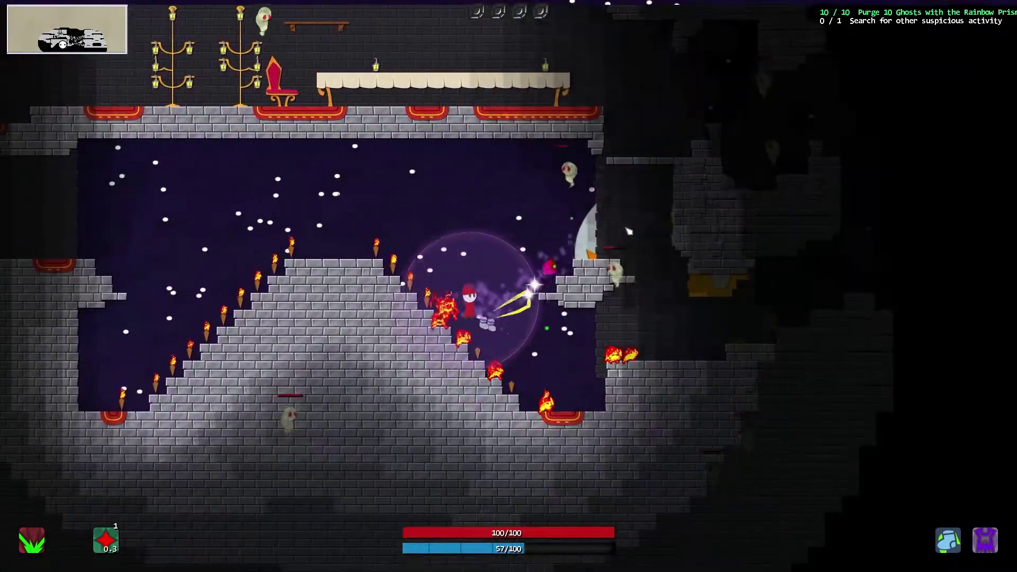
Step: Blast enemies while moving right through the dark corridor, then jump to the higher ledge
left_click(628, 232)
left_click(628, 231)
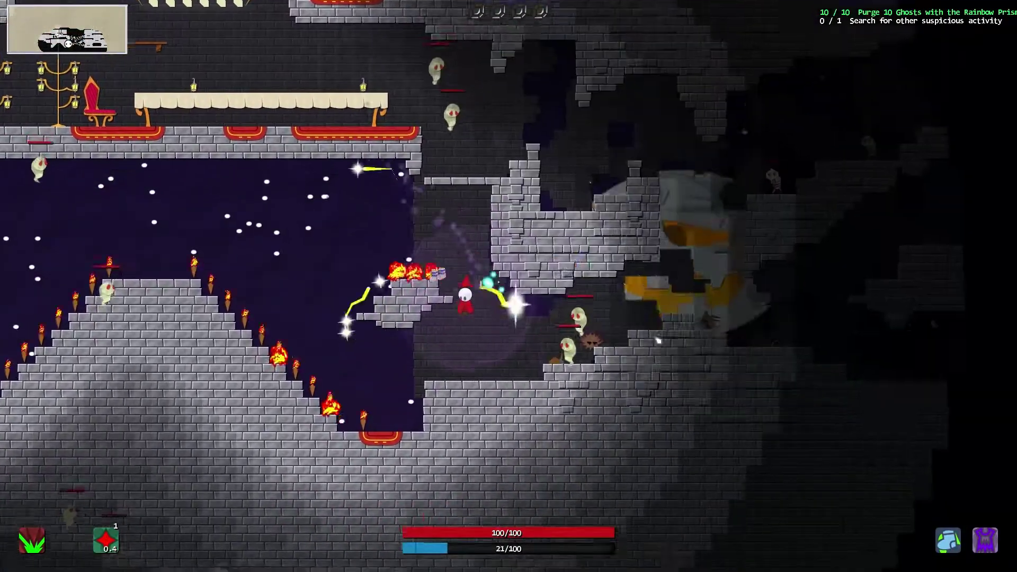
key("d")
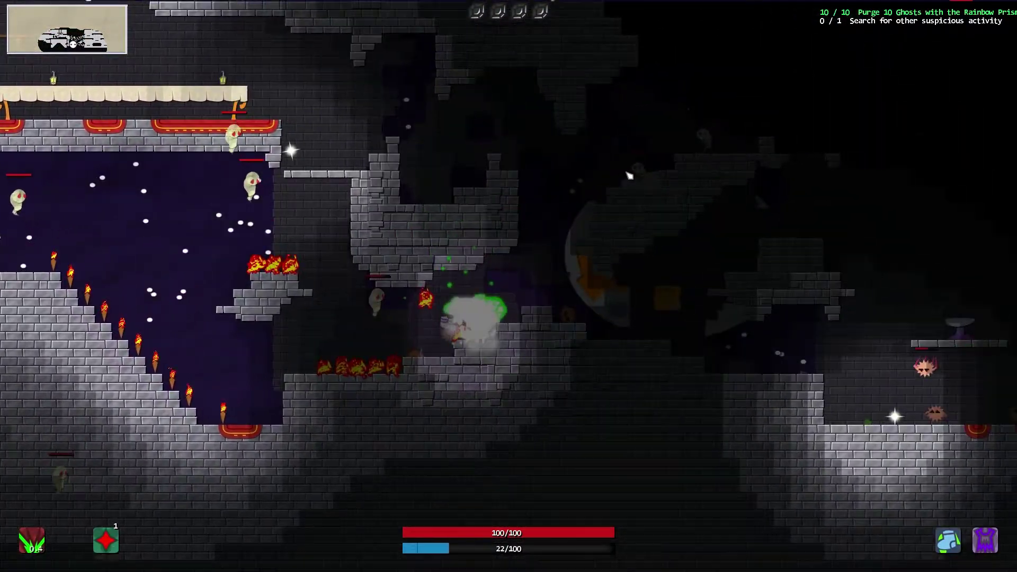
key("d")
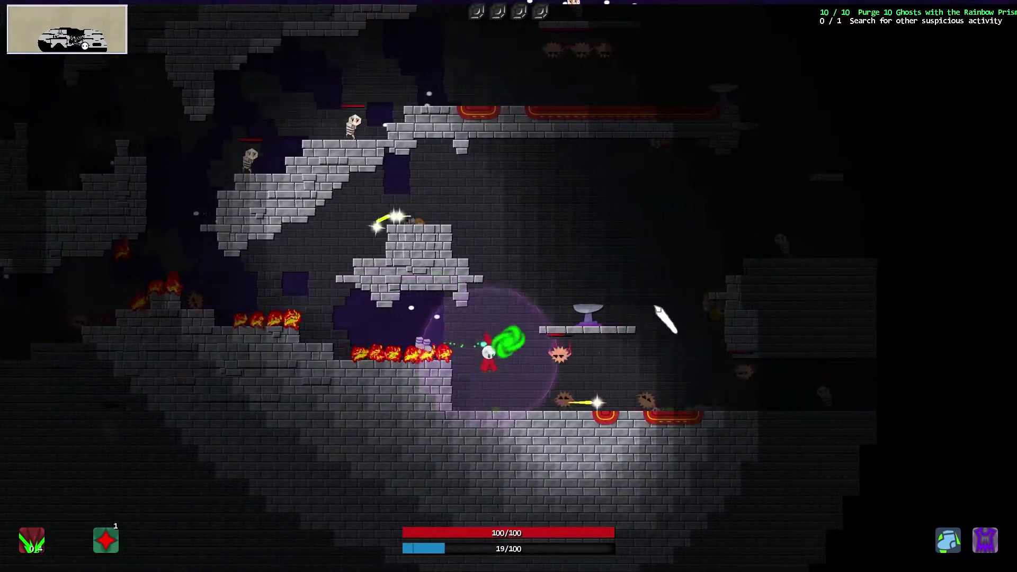
left_click(672, 316)
key("d")
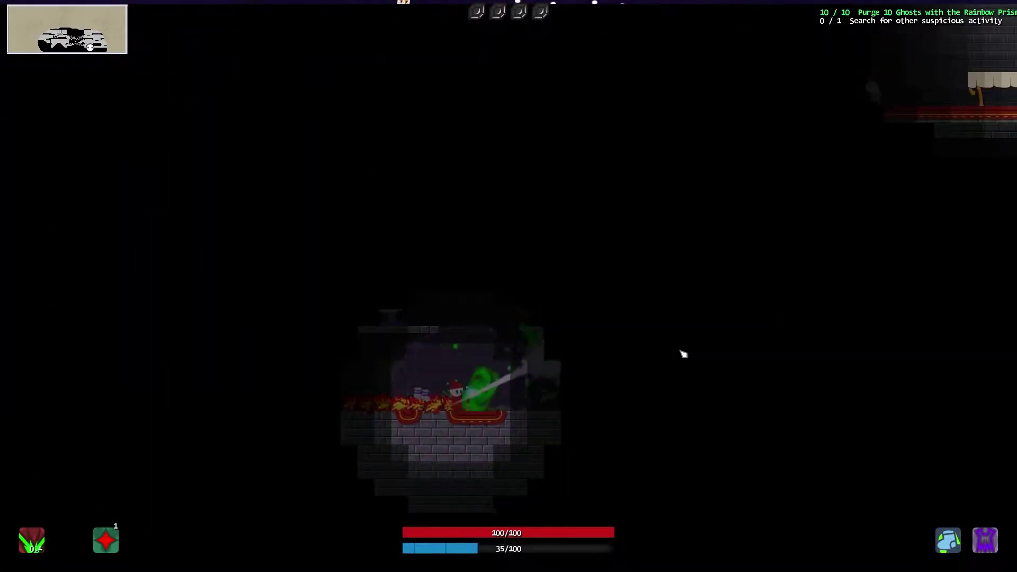
left_click(684, 355)
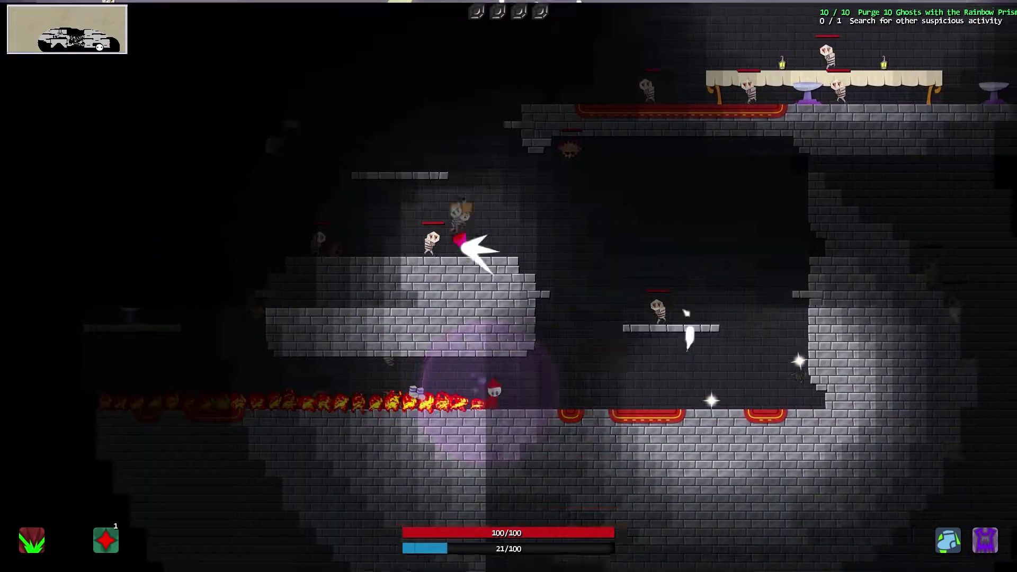
left_click(680, 306)
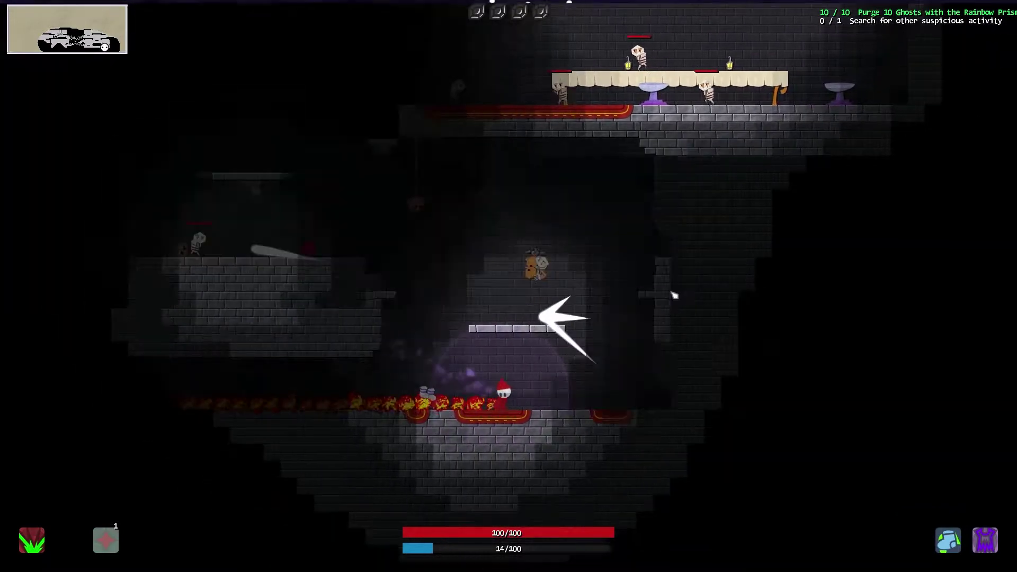
key("space")
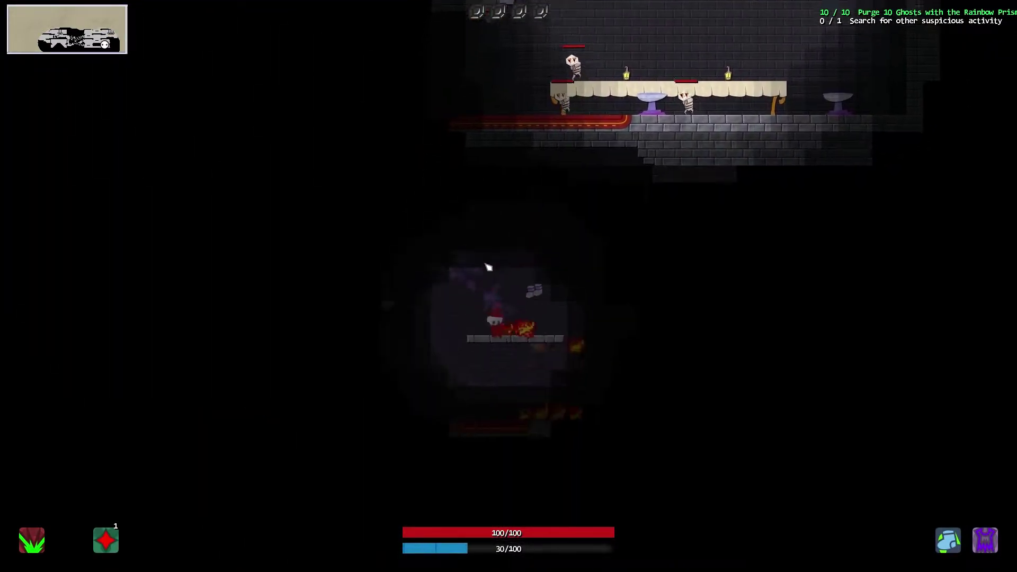
Step: Fight along the banquet table ledge and jump toward the upper left ledge
left_click(481, 261)
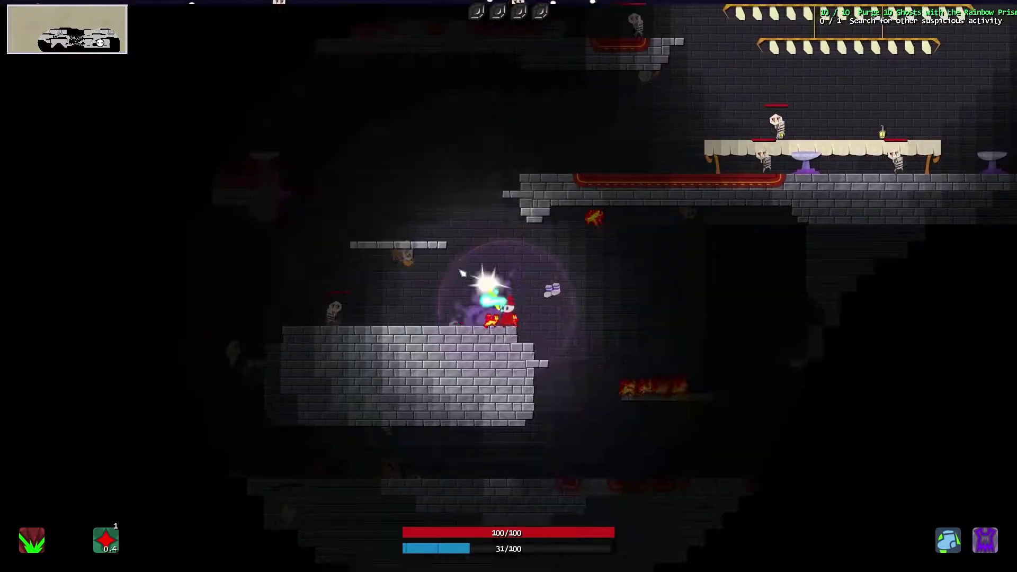
key("d")
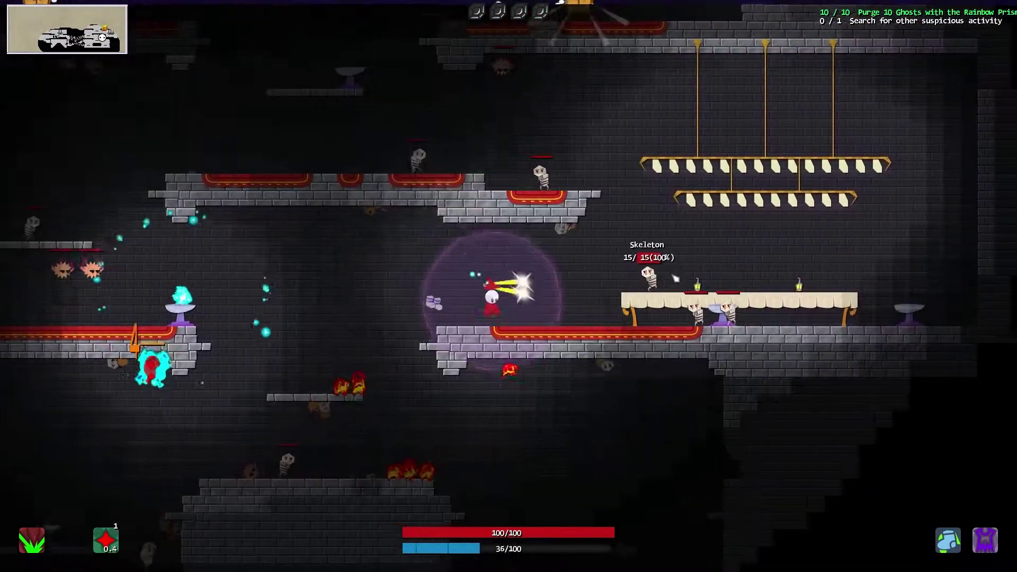
left_click(676, 278)
key("d")
left_click(668, 278)
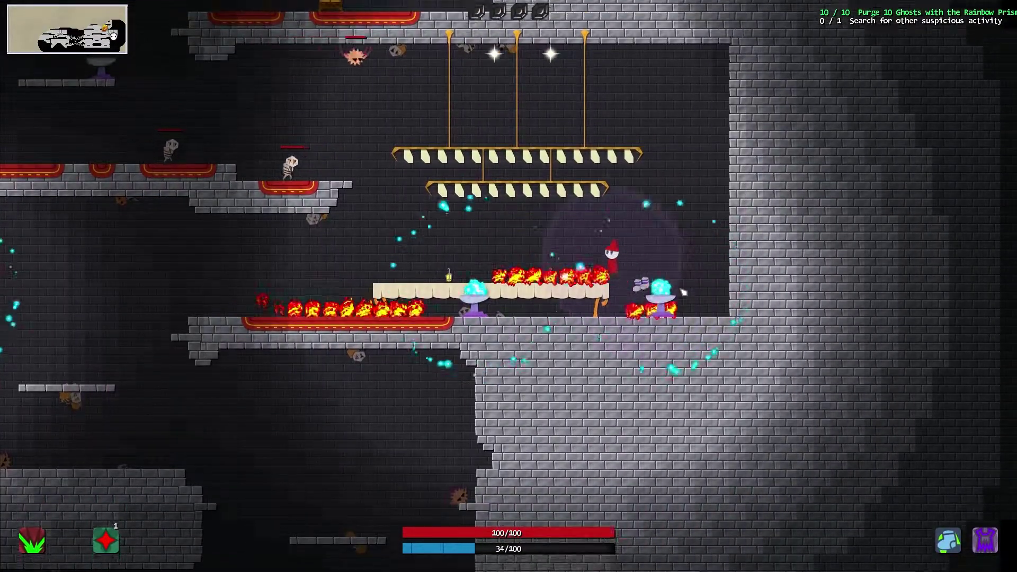
key("a")
key("space")
key("a")
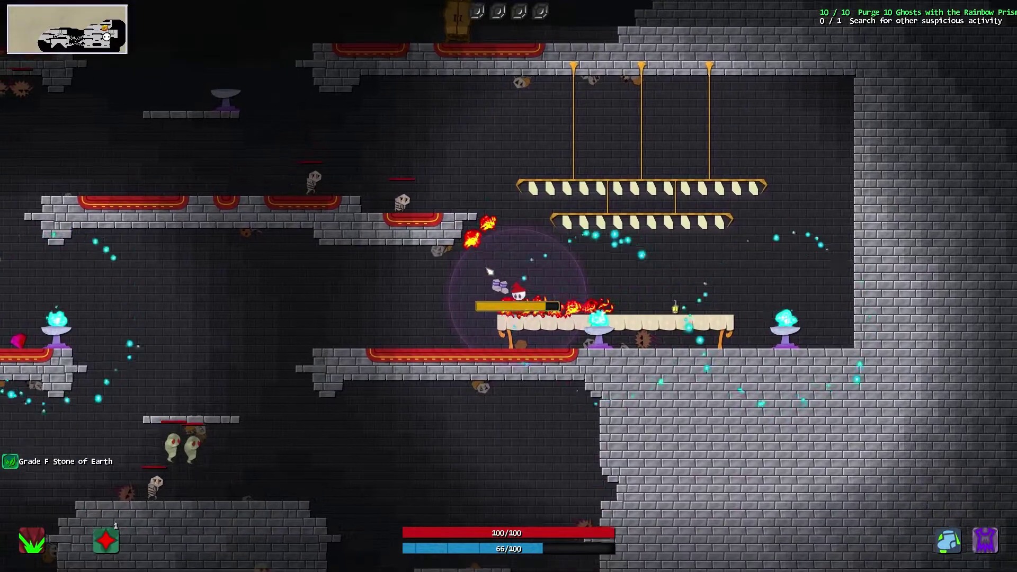
key("space")
Step: Attack enemies along the upper ledge and central platform, then hop onto the small central ledge
key("a")
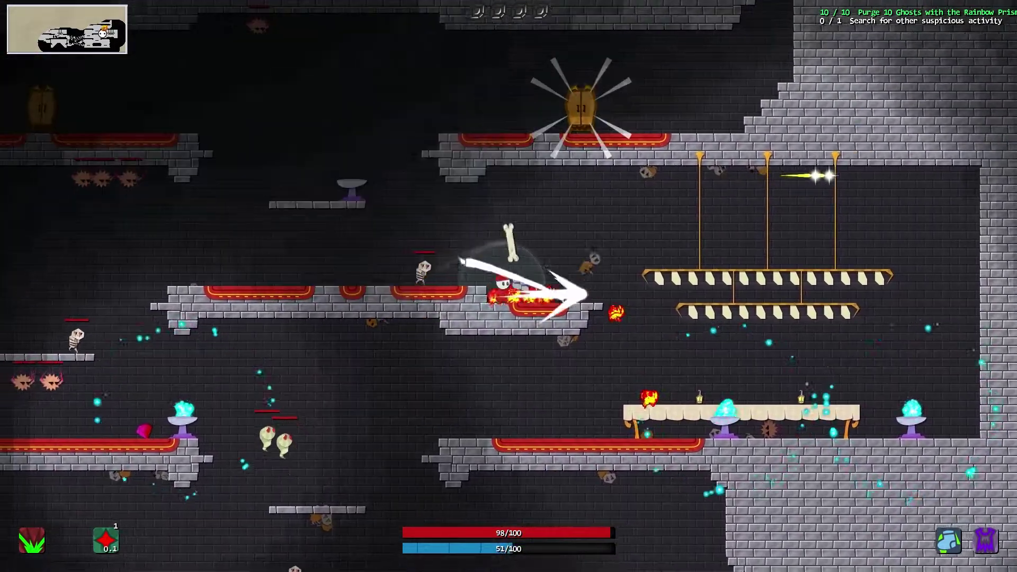
left_click(426, 296)
key("a")
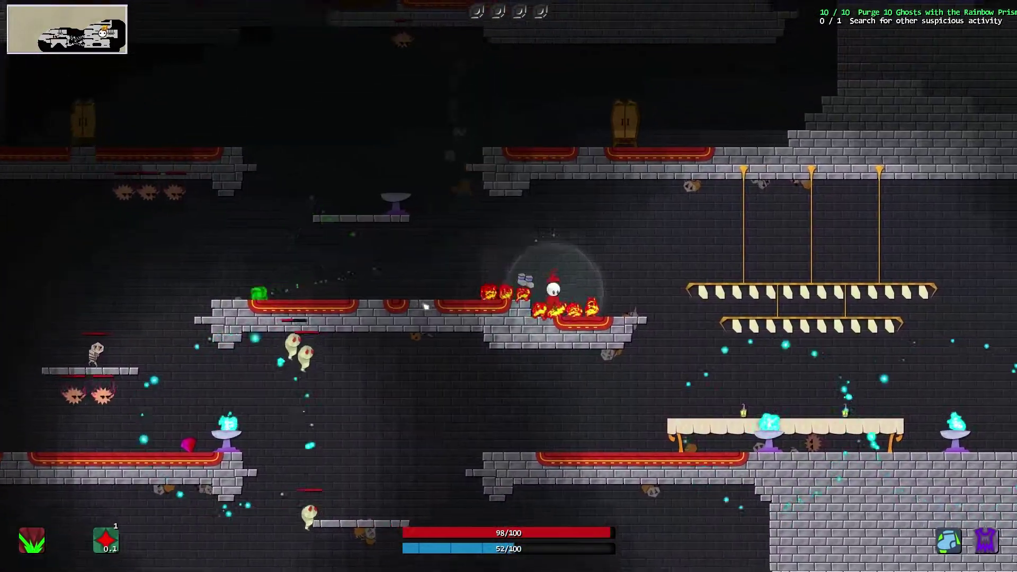
left_click(620, 180)
key("a")
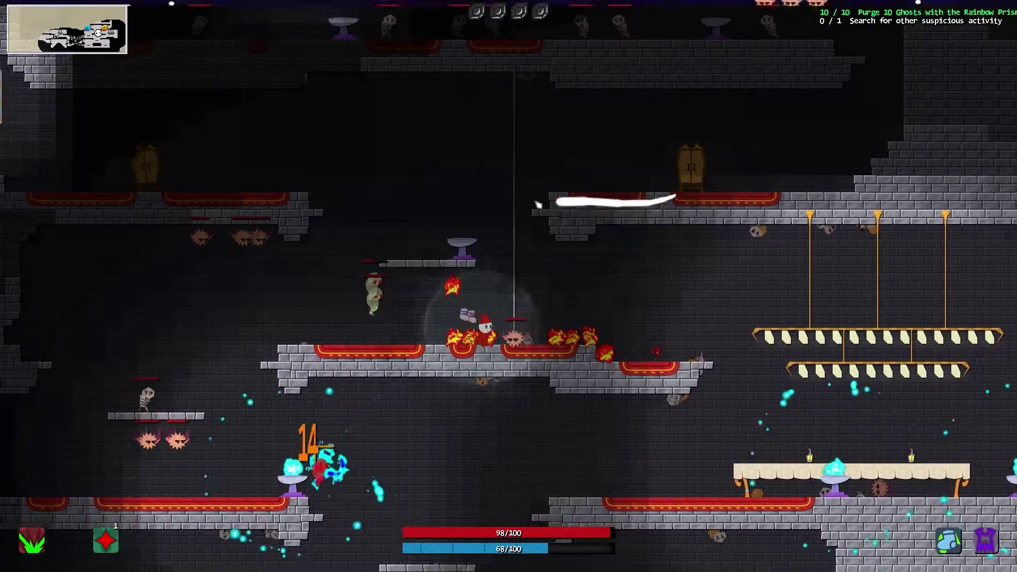
key("d")
left_click(464, 119)
key("space")
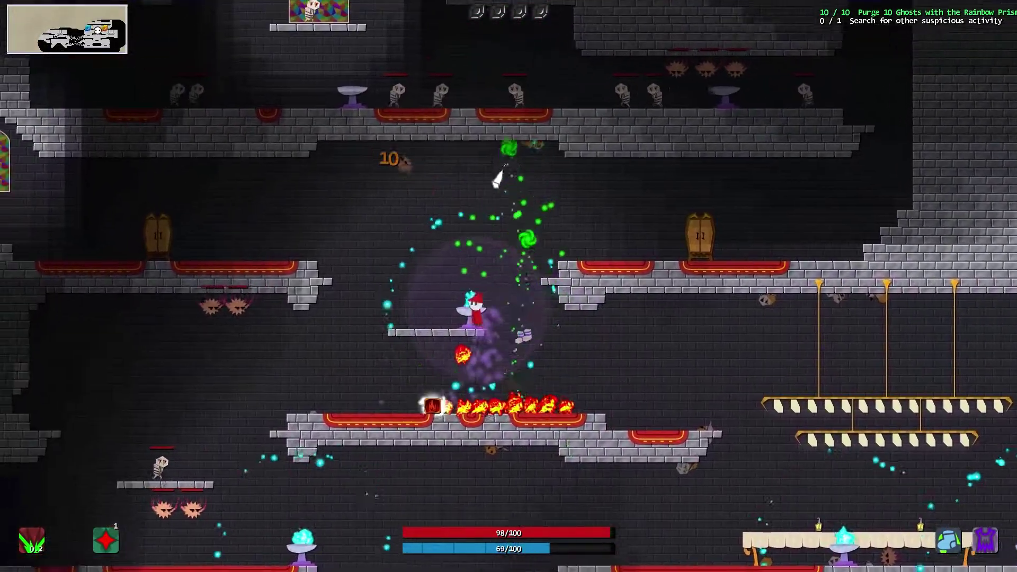
key("a")
key("space")
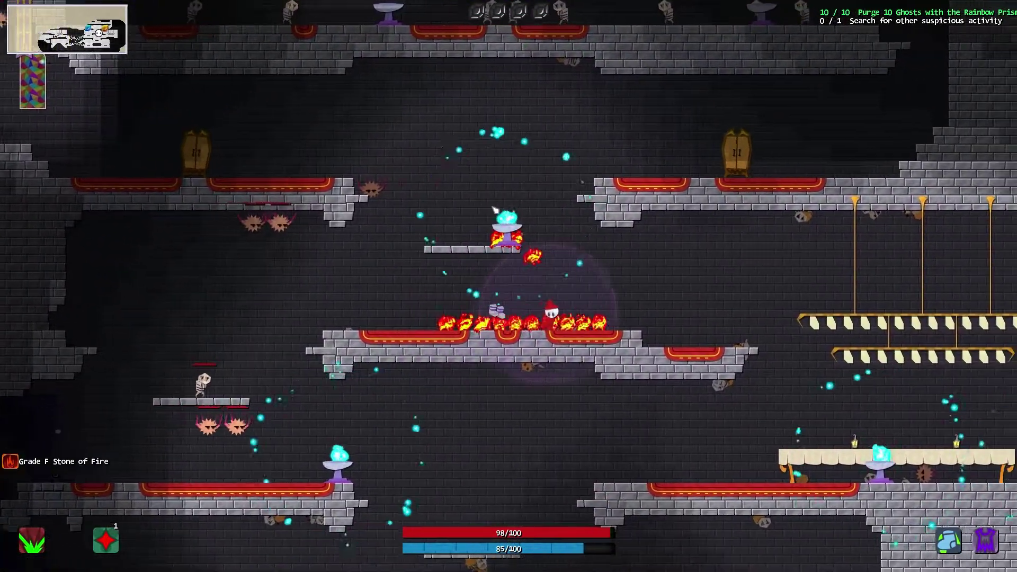
Step: Cross to the right platform and climb the stepped wall, firing spells upward
key("d")
key("space")
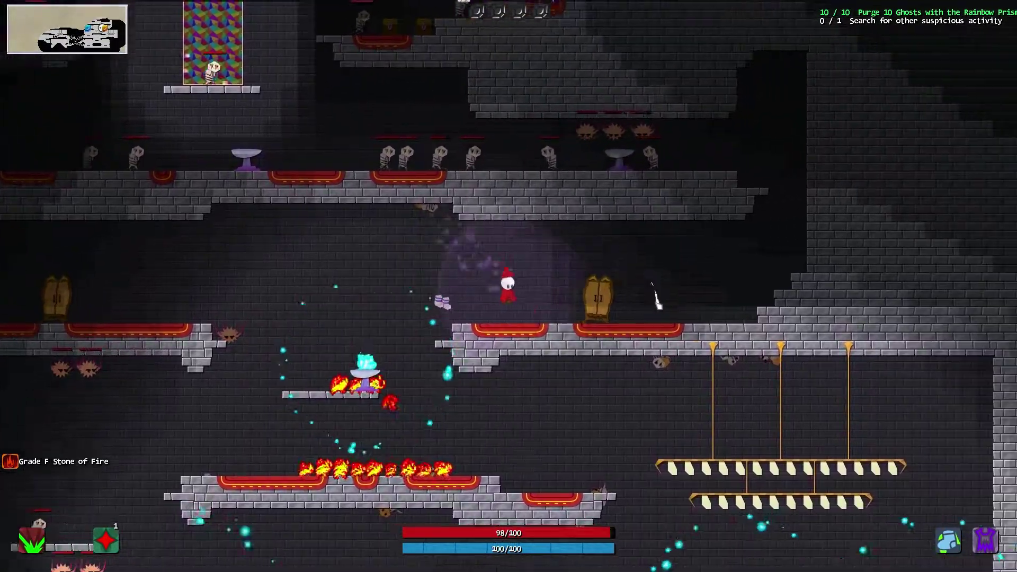
left_click(586, 280)
key("d")
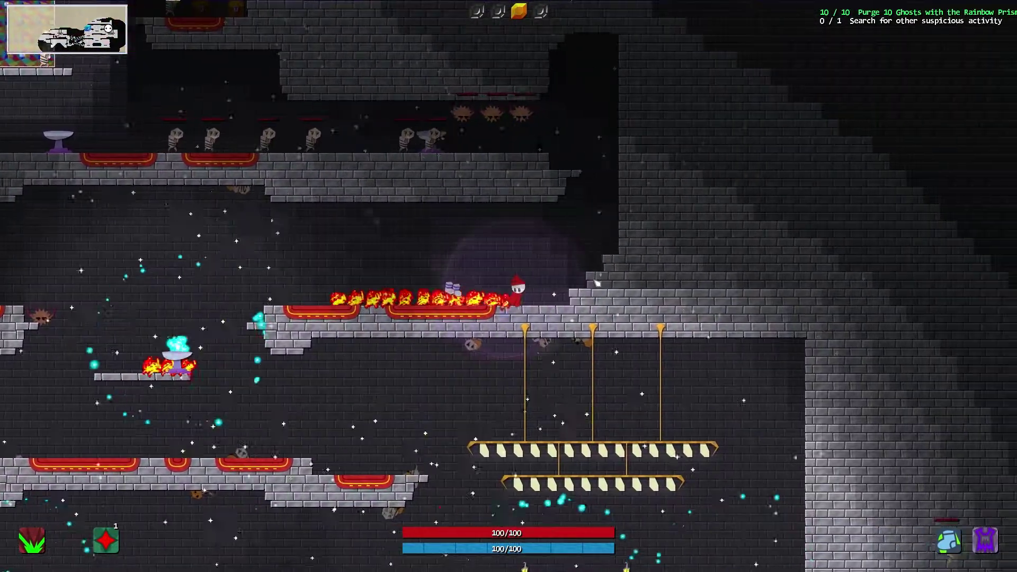
key("space")
left_click(422, 186)
key("space")
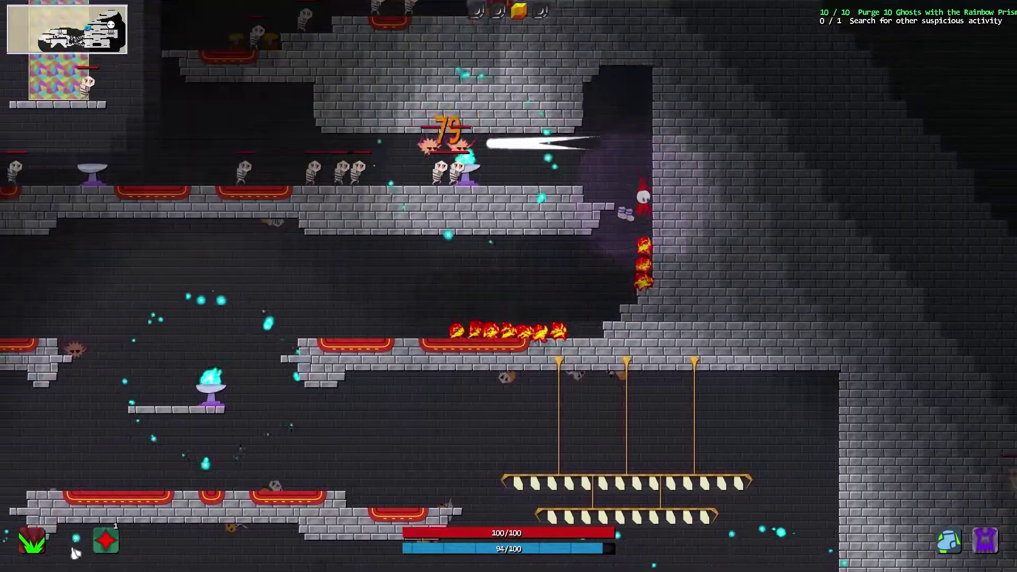
key("space")
key("a")
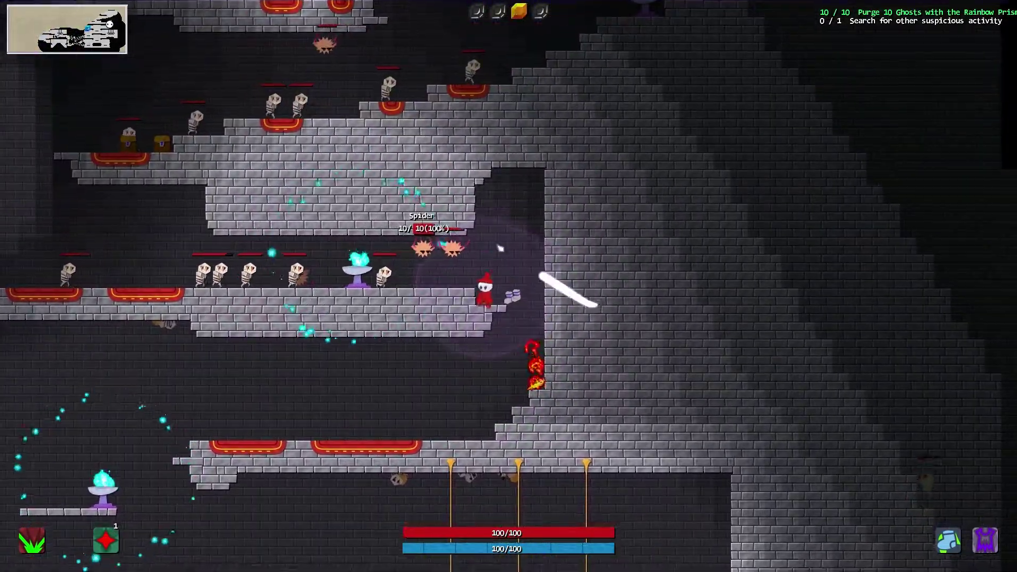
Step: Blast the spiders and push left through the skeletons along the floor
left_click(375, 181)
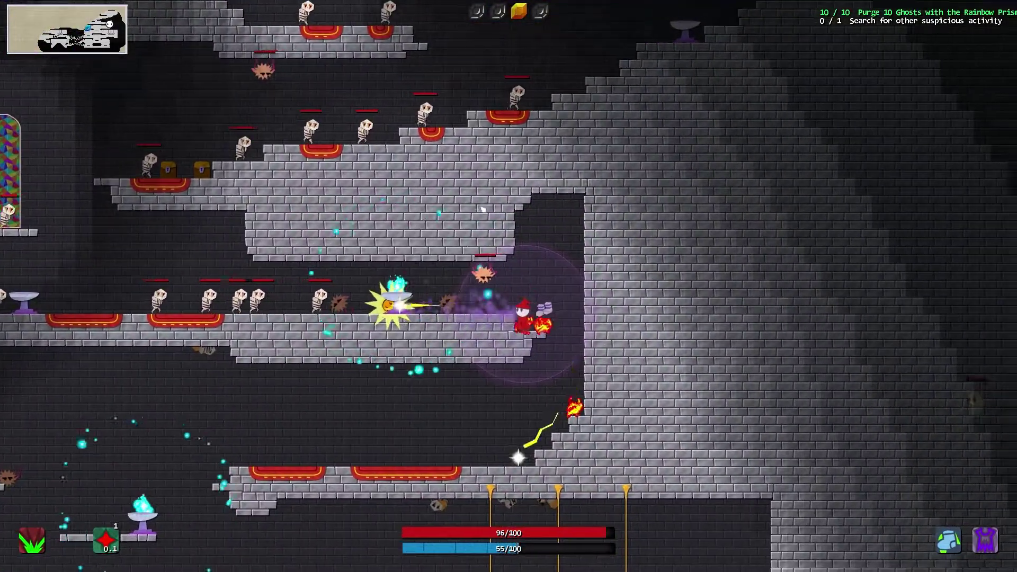
left_click(434, 222)
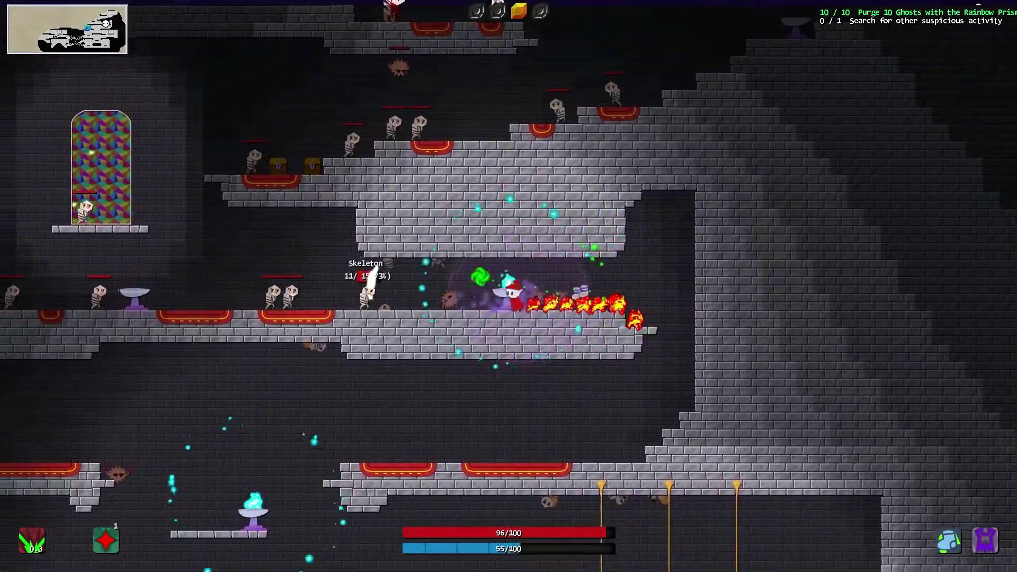
key("a")
left_click(368, 276)
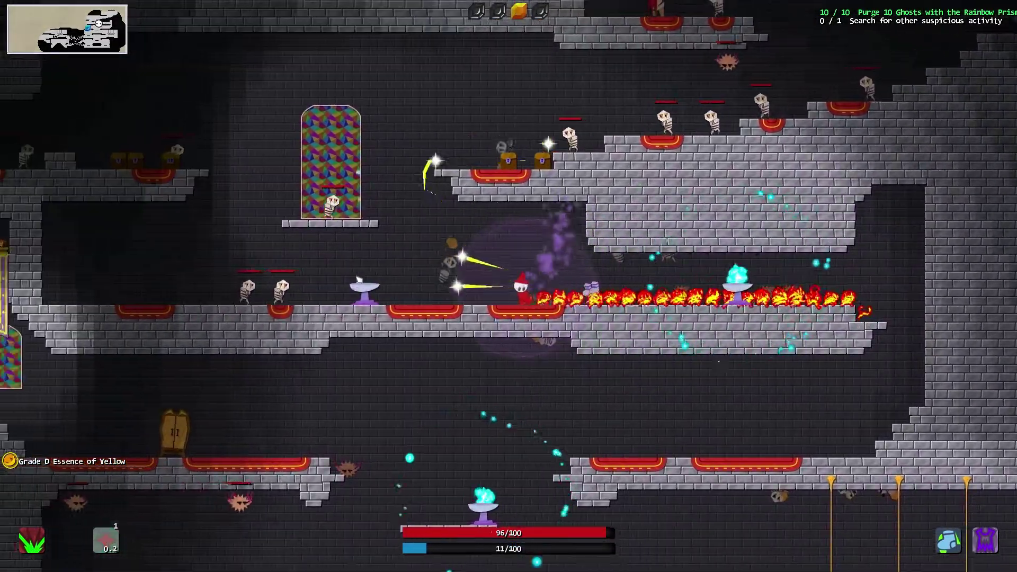
key("a")
left_click(374, 304)
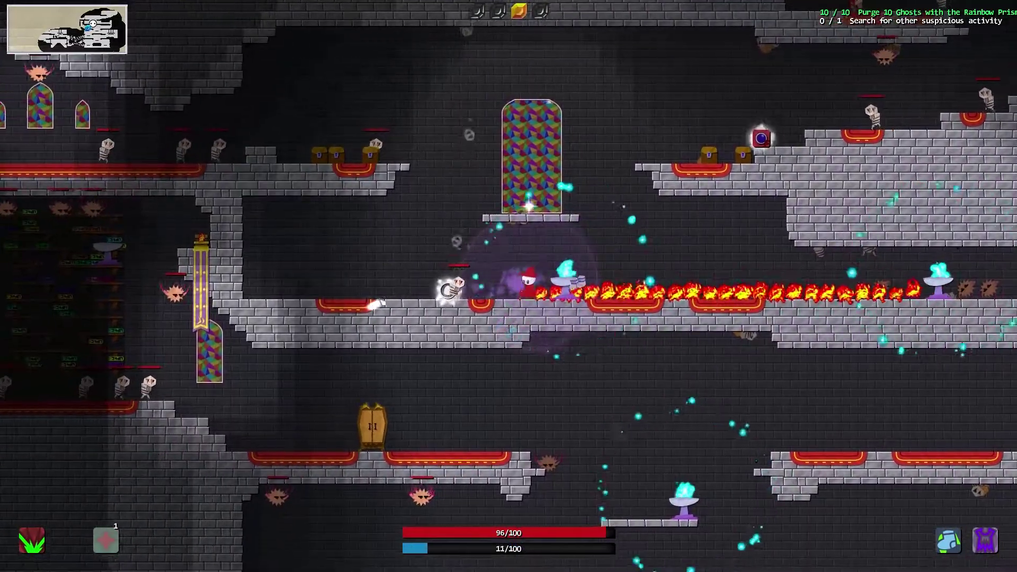
key("a")
left_click(374, 304)
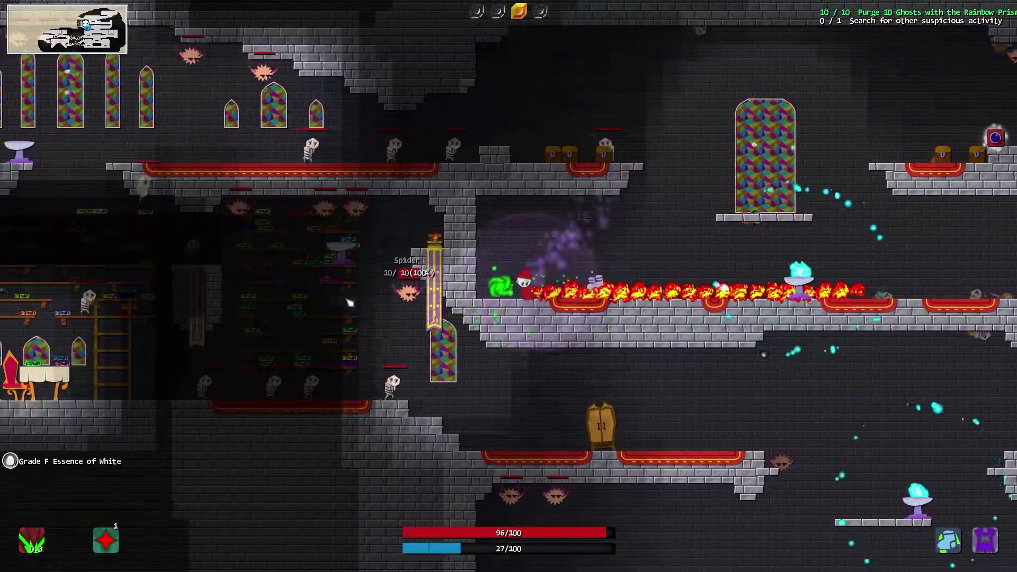
key("d")
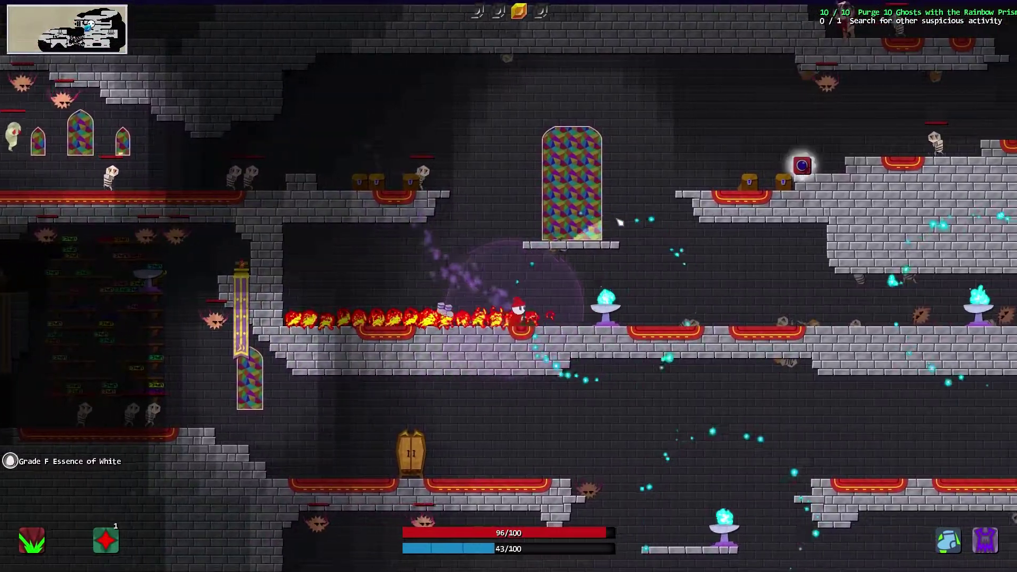
Step: Jump onto the stained-glass window ledge and fight right up the steps with beams
key("w")
key("d")
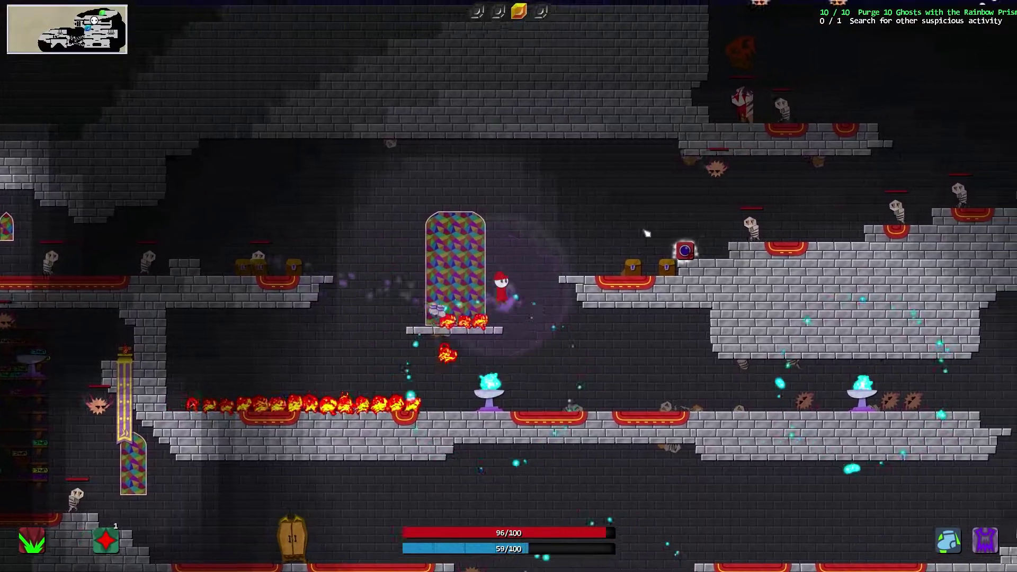
key("d")
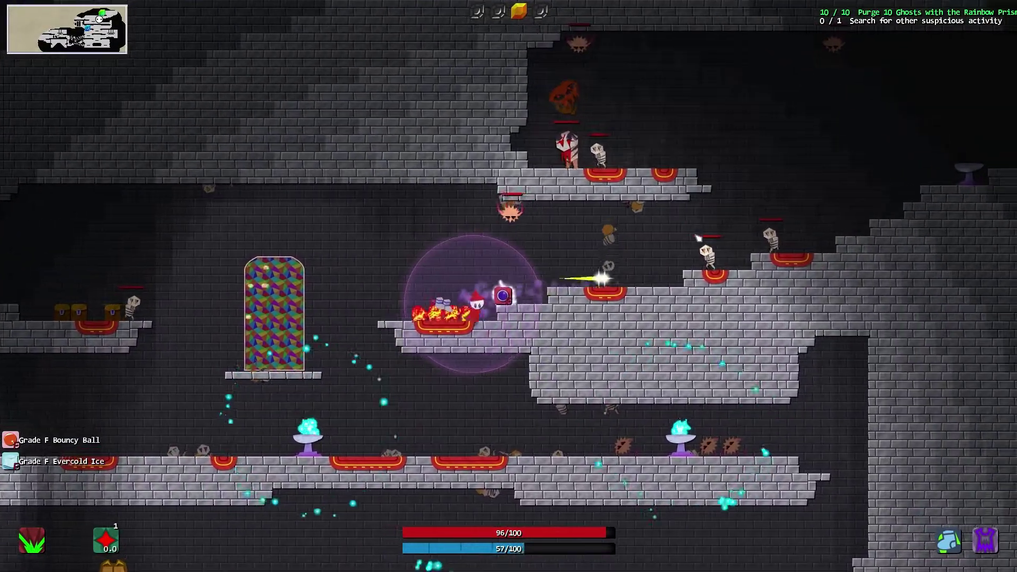
left_click(698, 237)
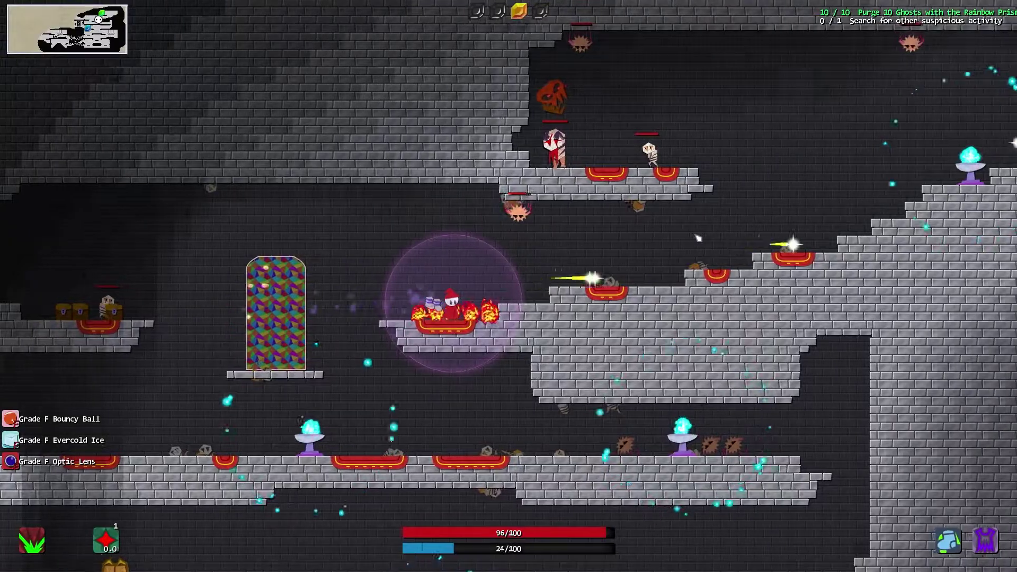
left_click(698, 237)
key("d")
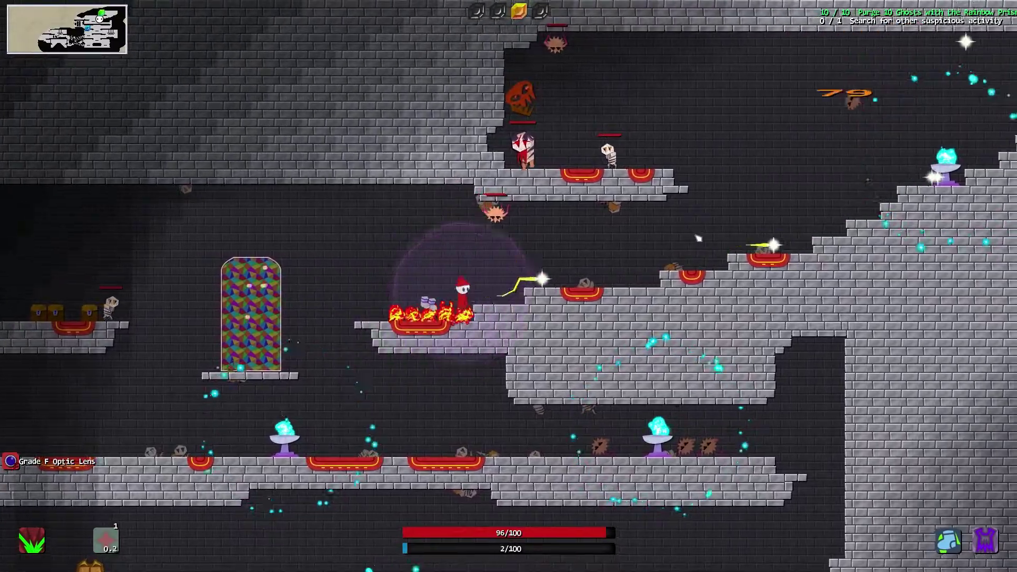
key("d")
left_click(424, 267)
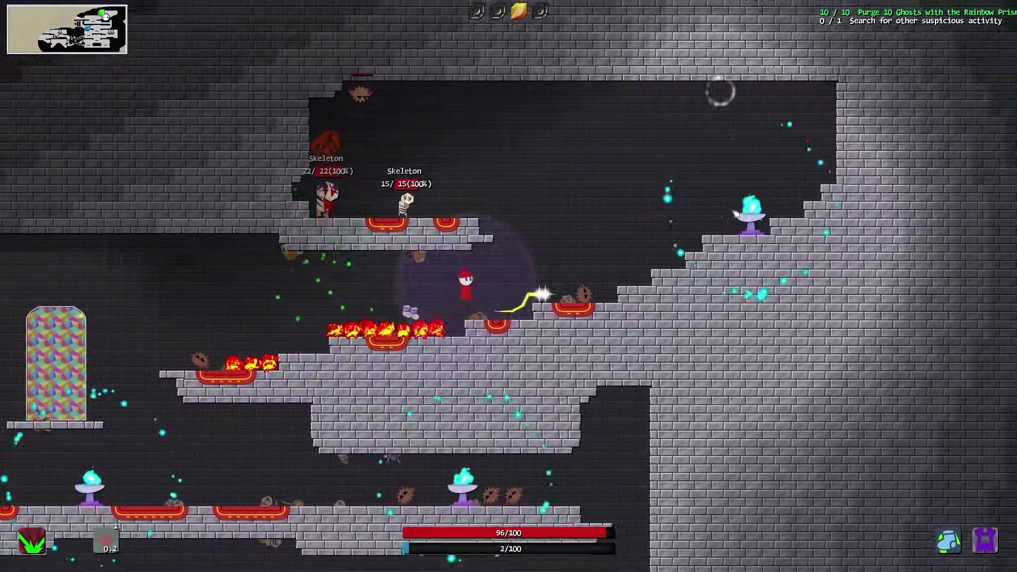
key("d")
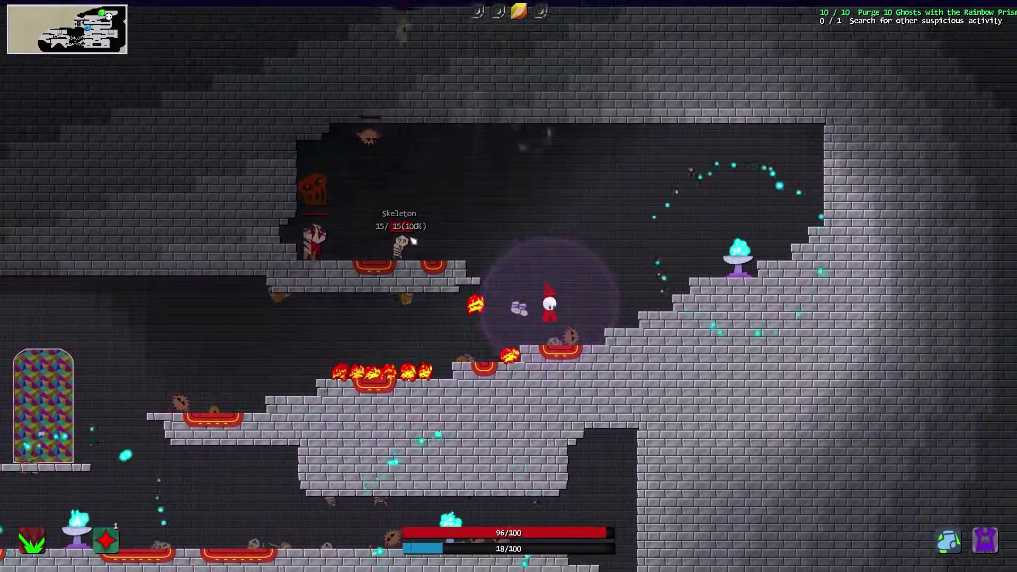
left_click(410, 245)
Step: Slash the spiders on the upper ledge, then head back far left through the level
key("space")
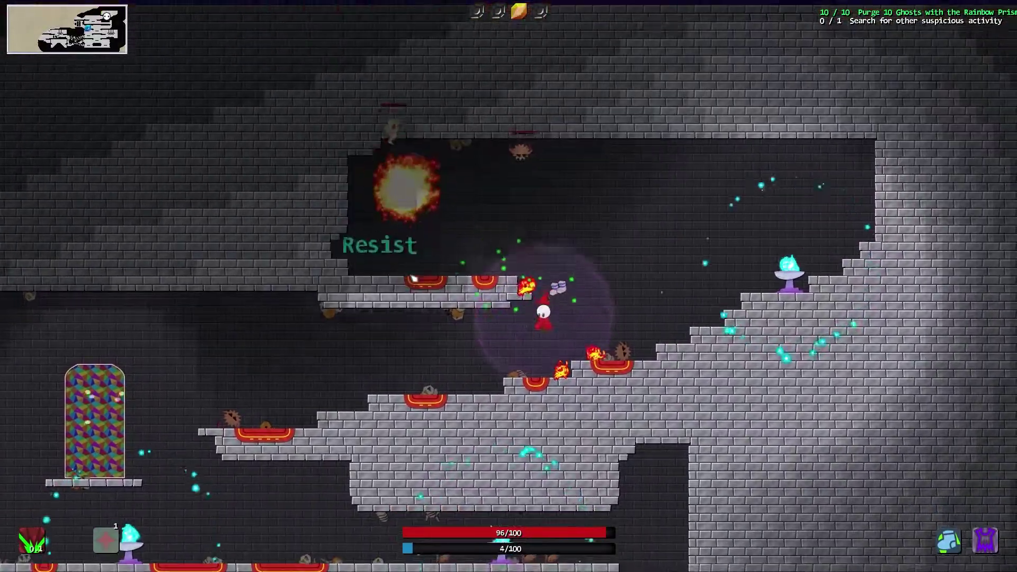
left_click(413, 279)
key("d")
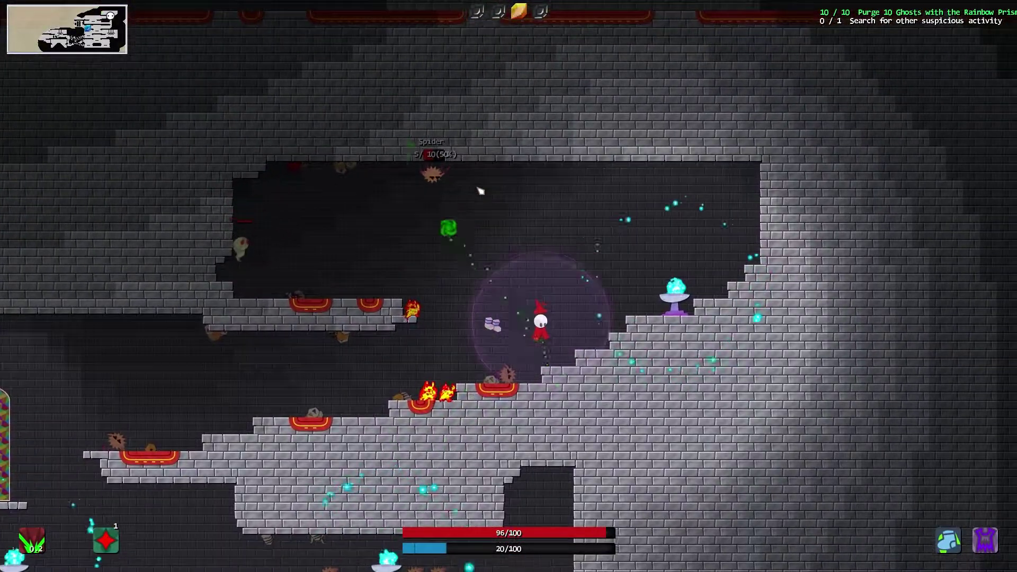
key("a")
left_click(504, 170)
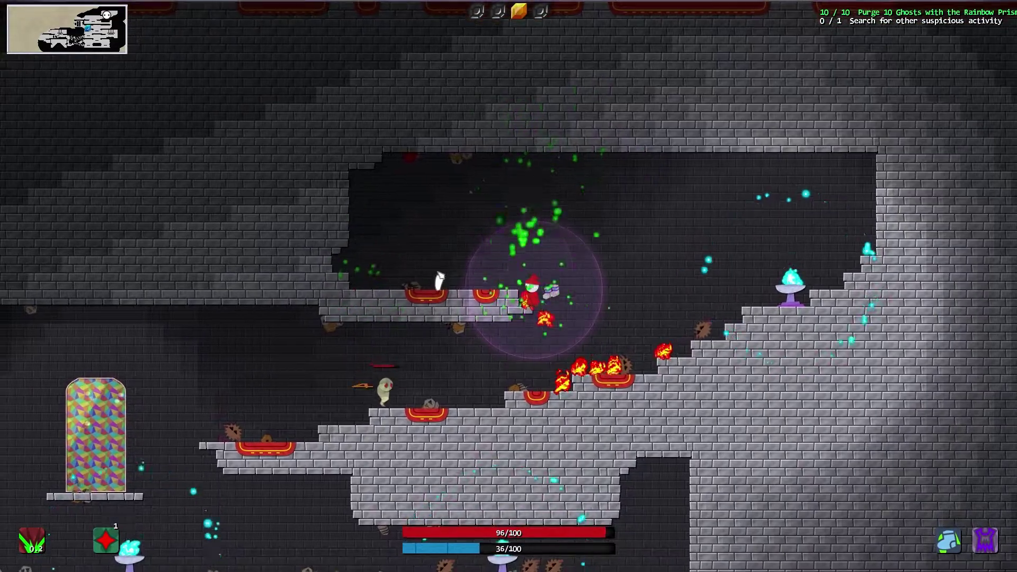
key("d")
left_click(444, 366)
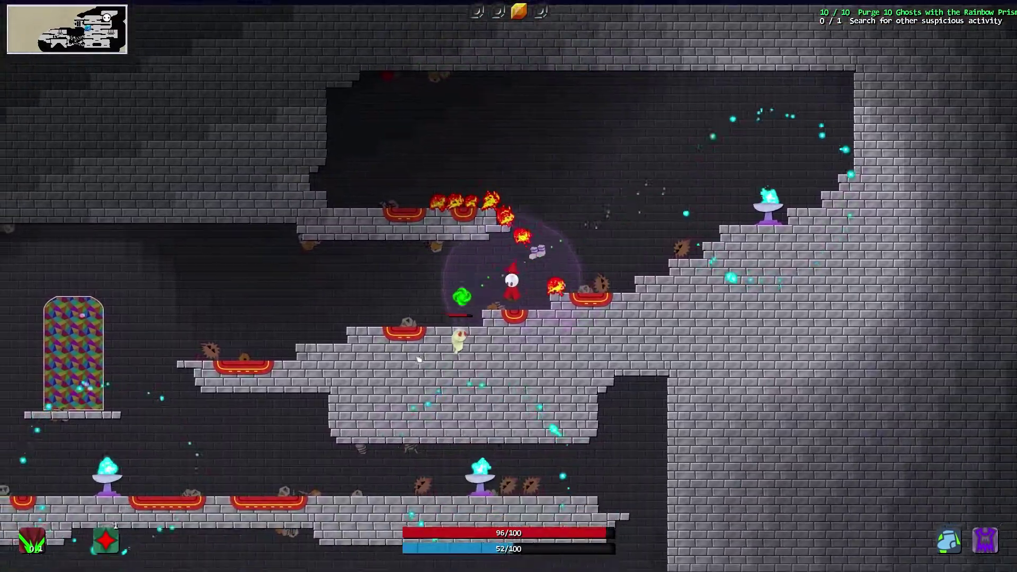
key("a")
left_click(420, 360)
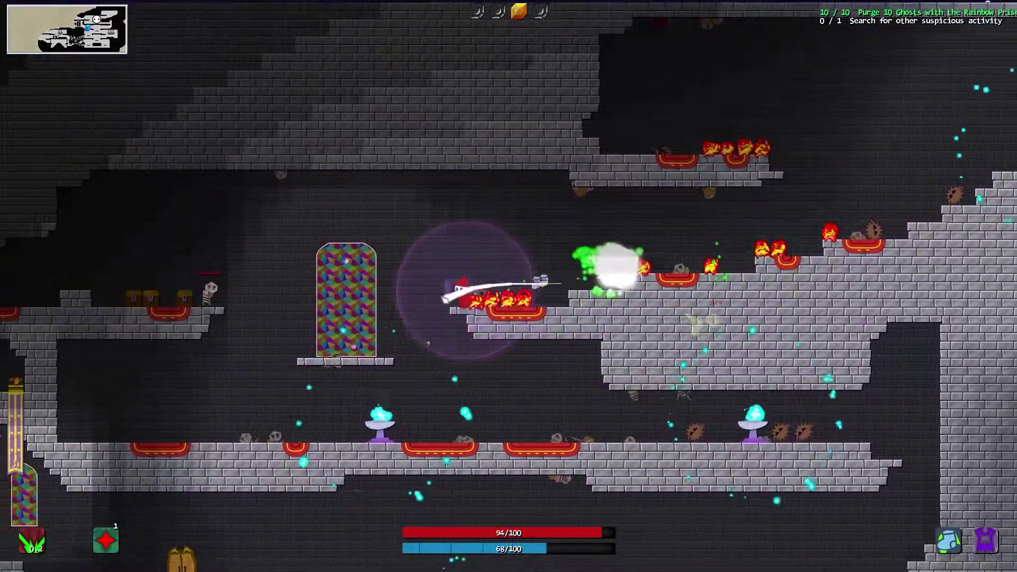
Step: Push left into the library hall, shooting skeletons ahead and the spider above
key("a")
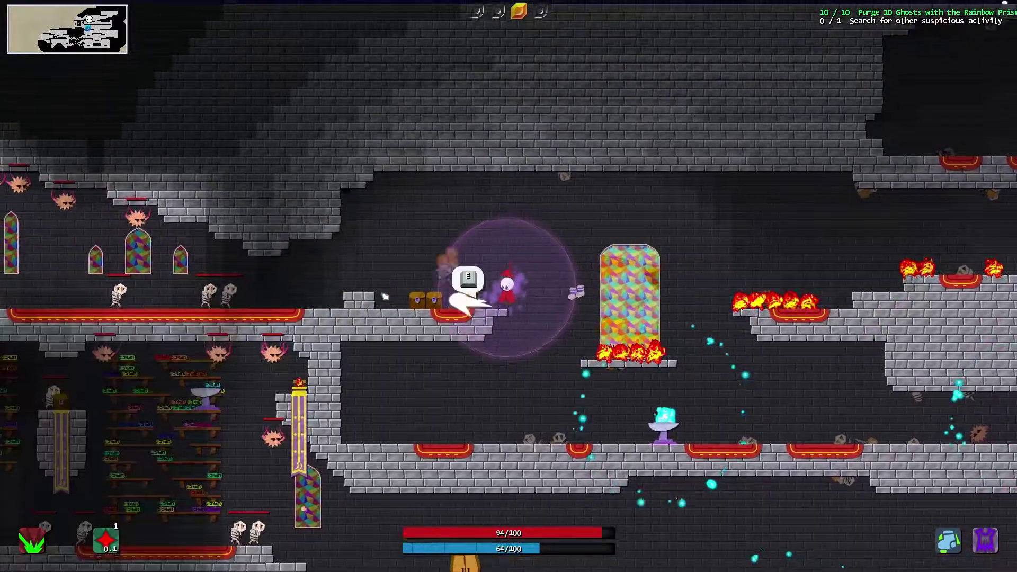
left_click(388, 300)
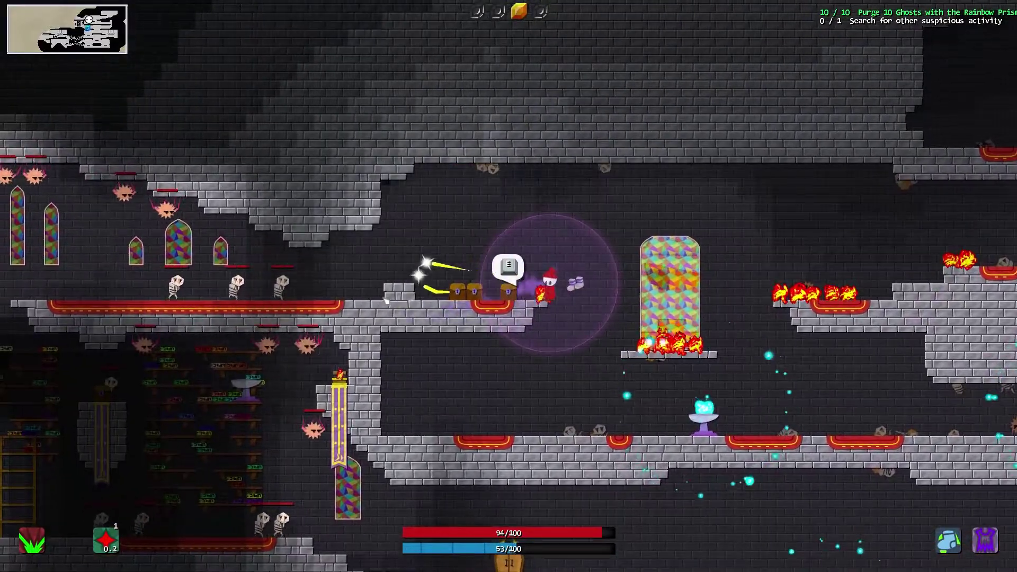
key("a")
key("a")
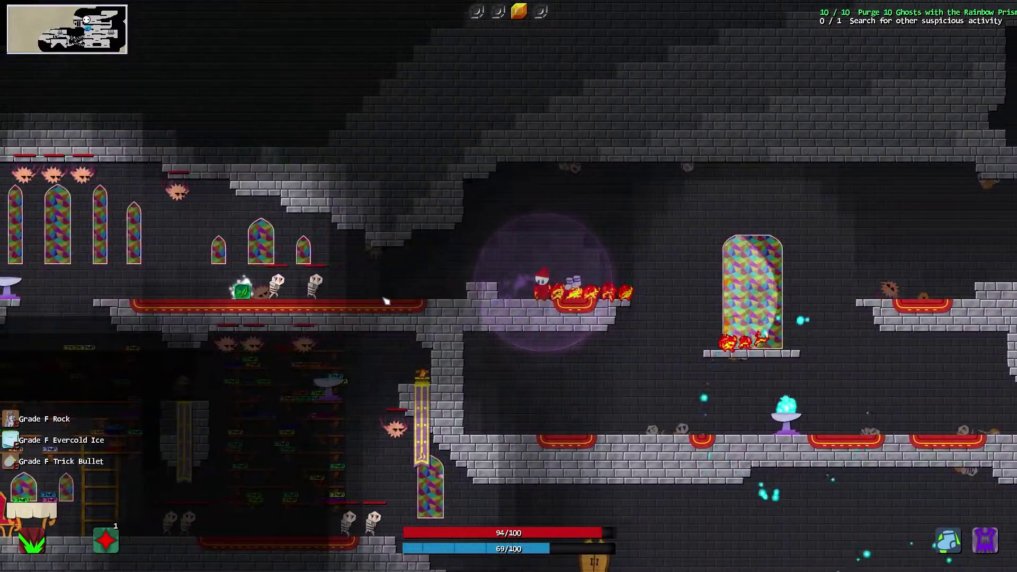
left_click(387, 301)
key("a")
left_click(387, 322)
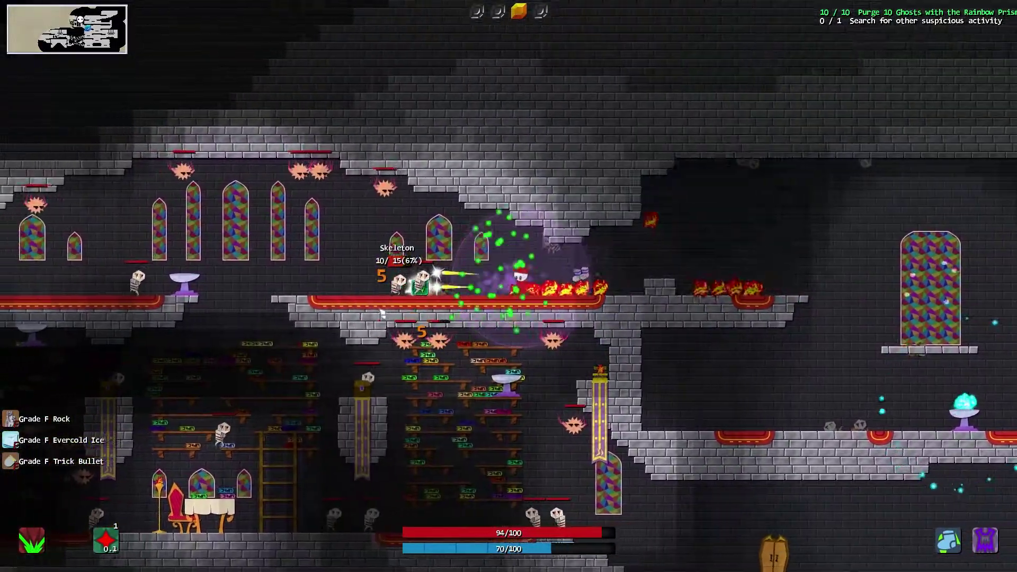
key("a")
left_click(380, 263)
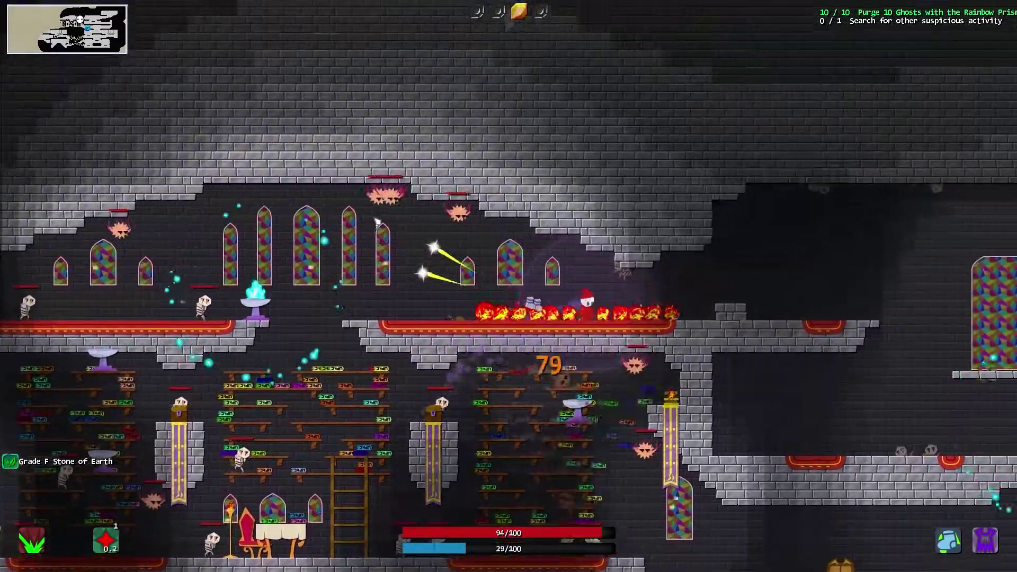
key("a")
left_click(378, 222)
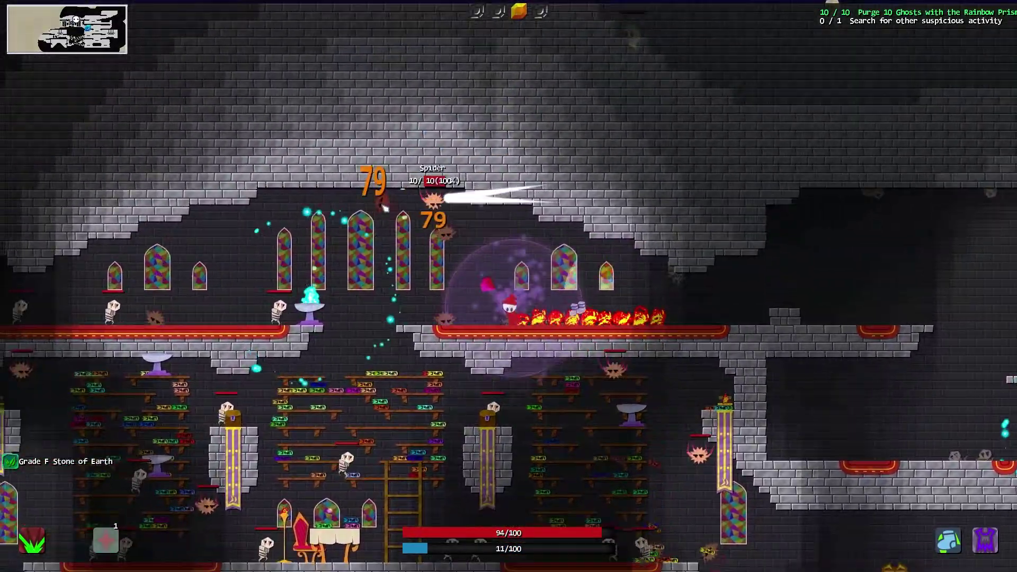
key("a")
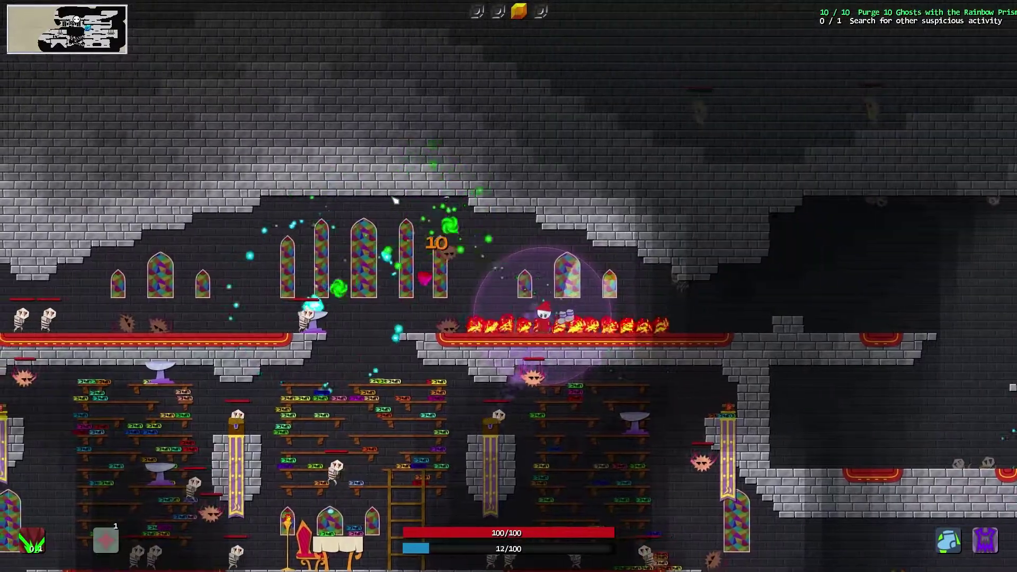
Step: Slash and lightning-strike the enemies on both sides among the library shelves
left_click(367, 326)
key("a")
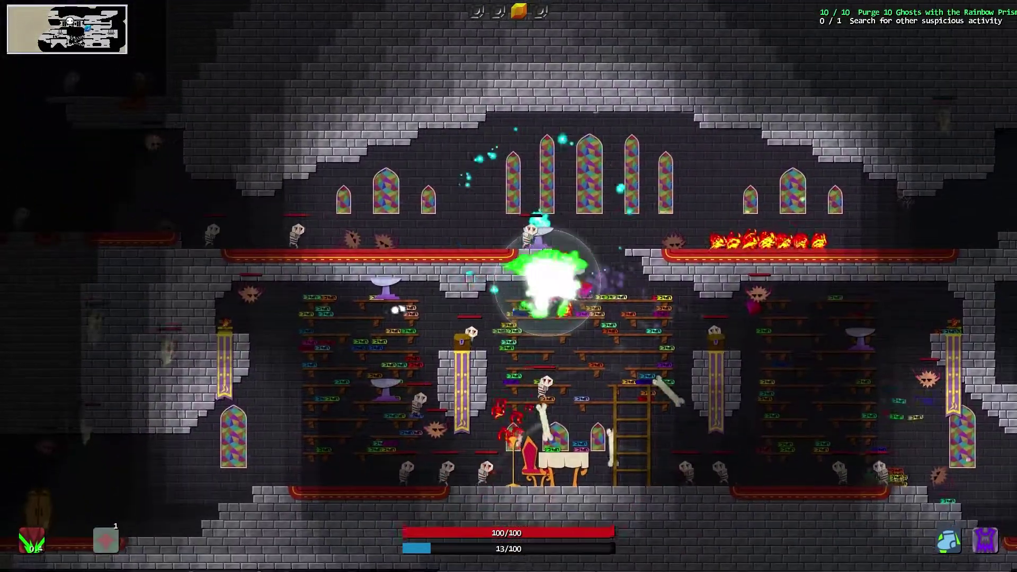
key("d")
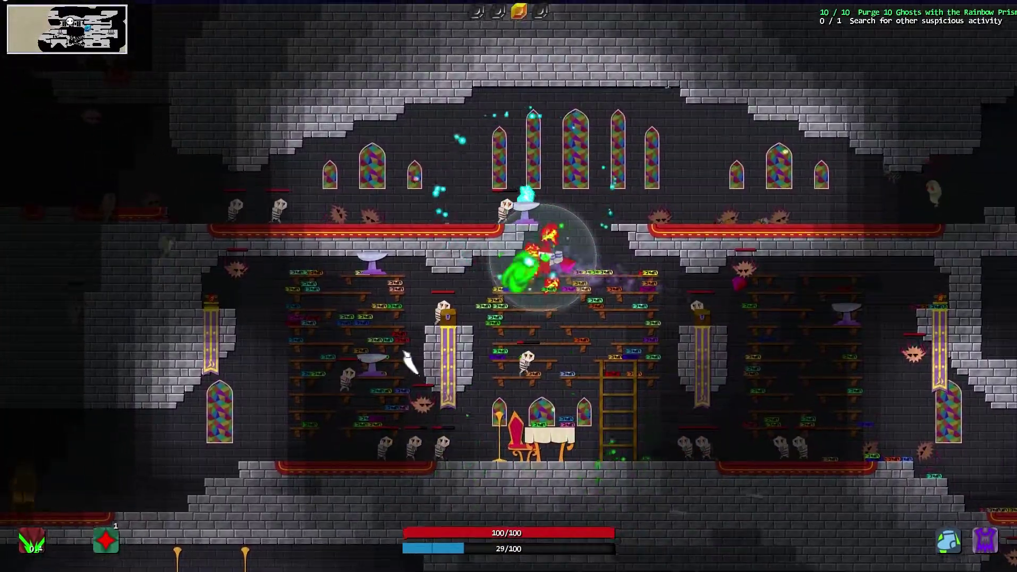
left_click(398, 349)
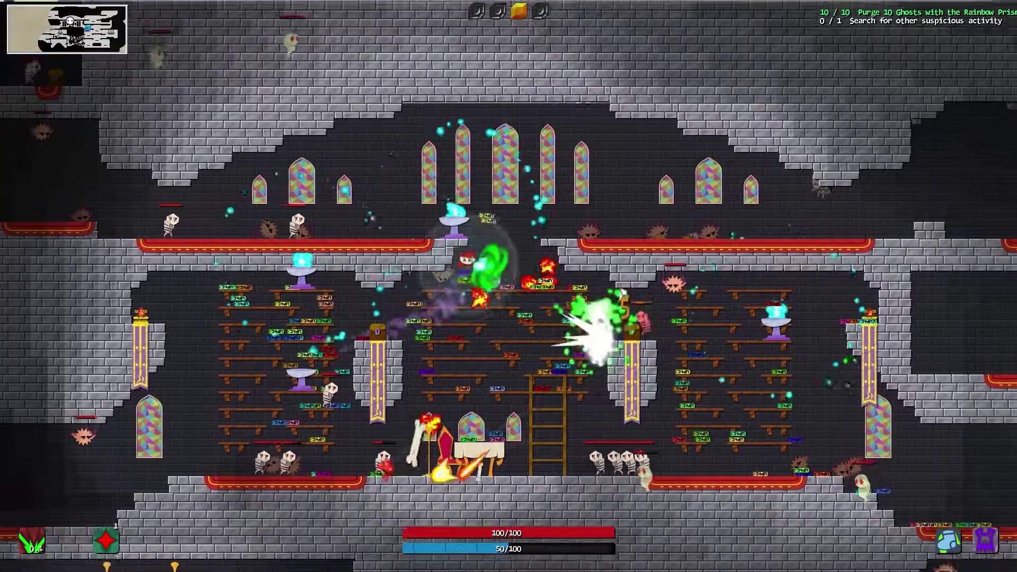
left_click(637, 308)
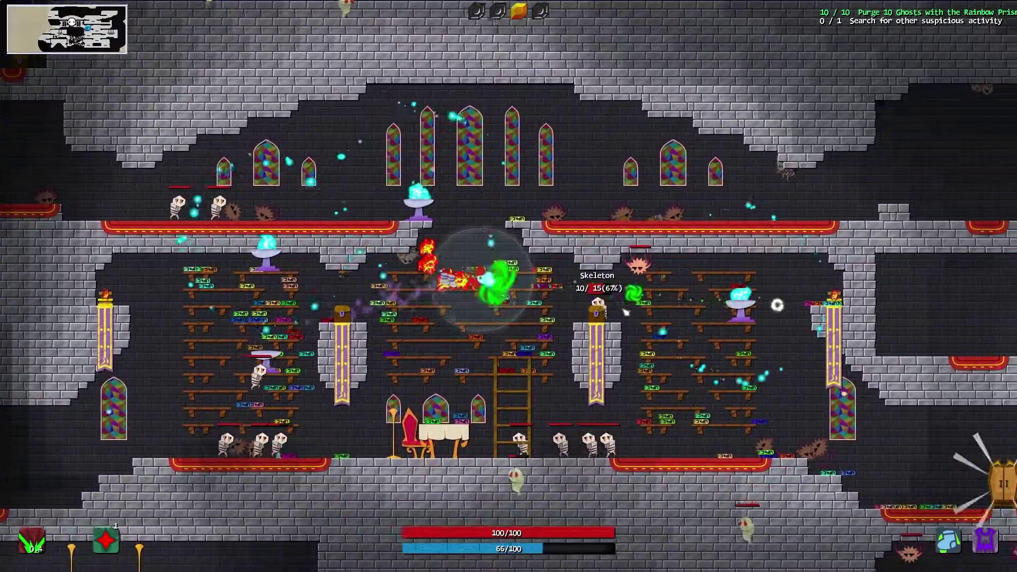
left_click(752, 301)
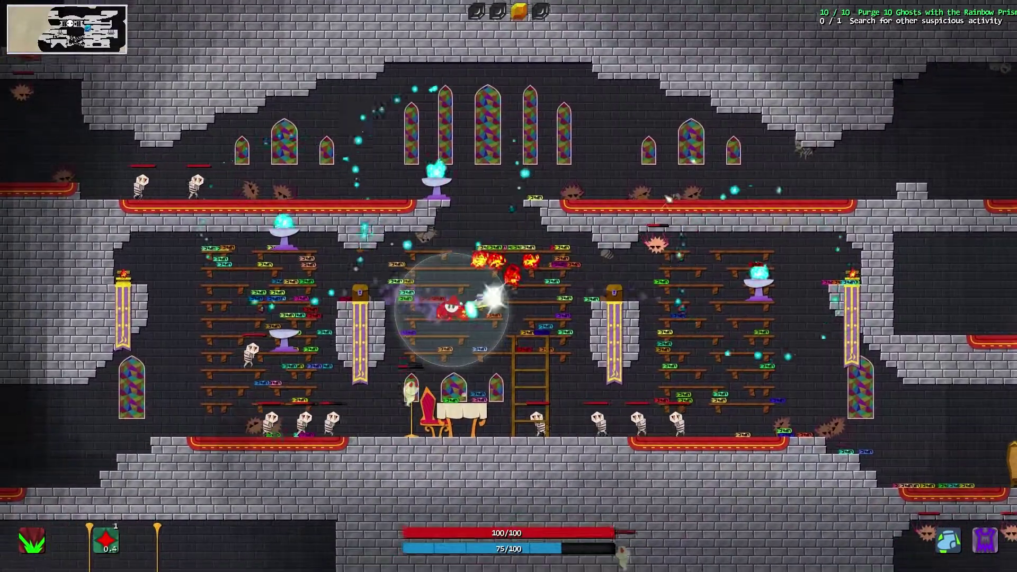
left_click(677, 243)
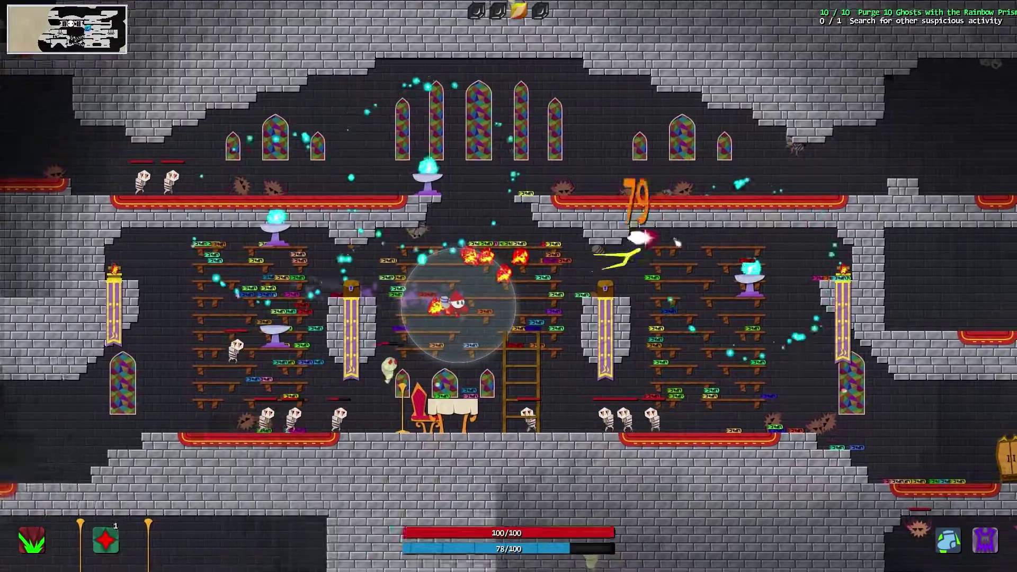
left_click(450, 300)
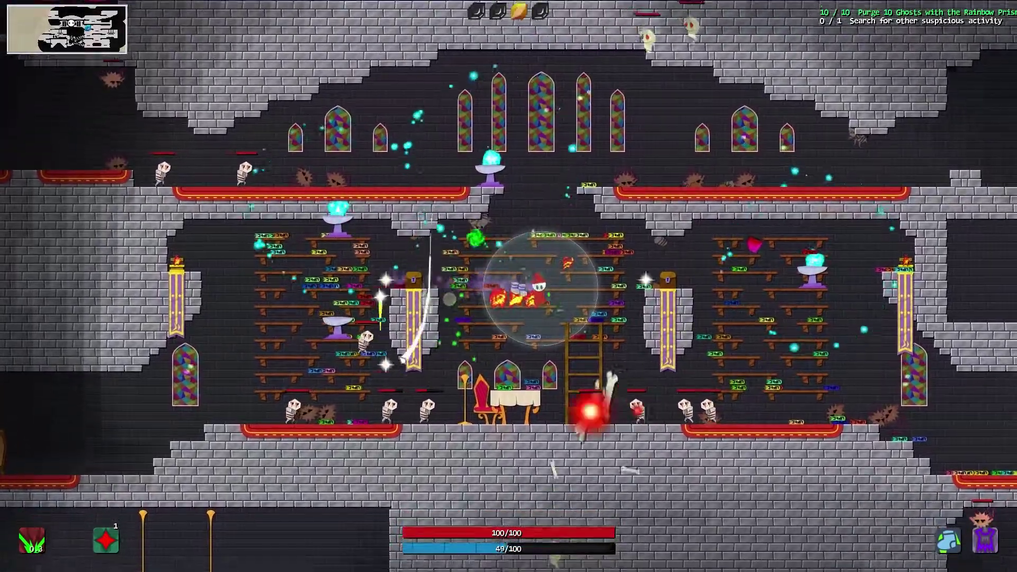
left_click(451, 300)
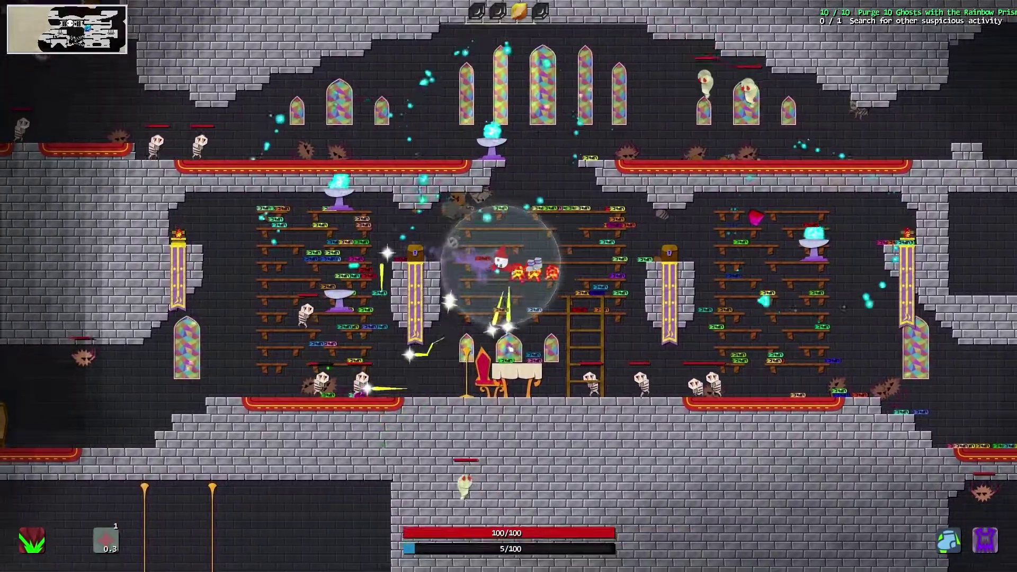
Step: Drop to the lower floor and move around the pillar to collect the Grade F Explosive Powder
key("a")
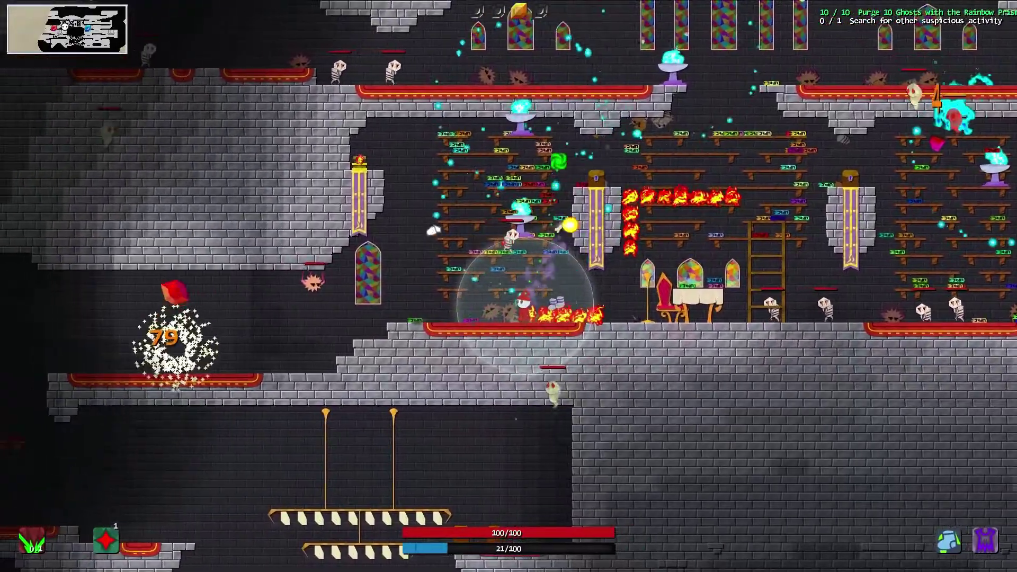
key("w")
left_click(528, 77)
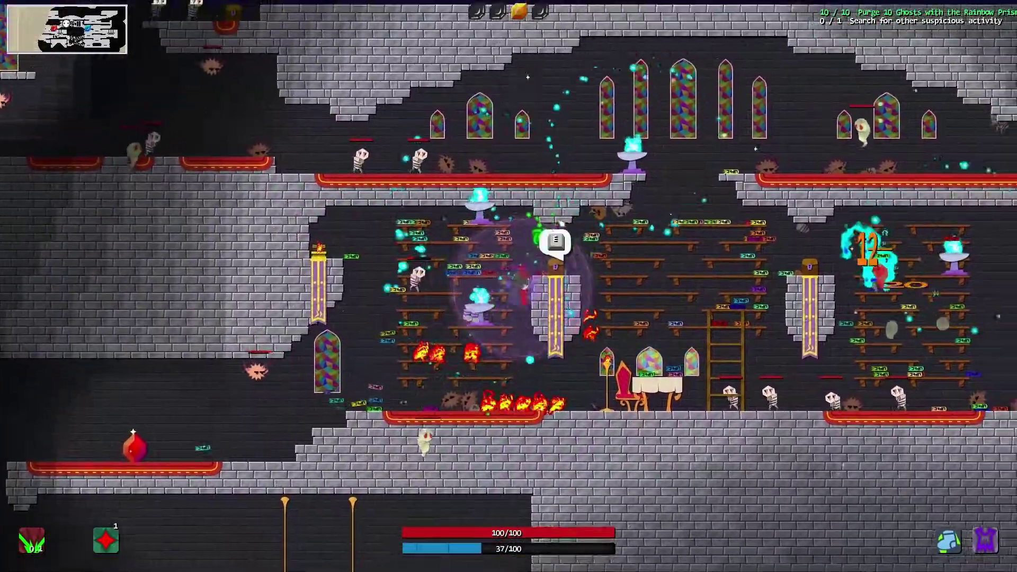
key("d")
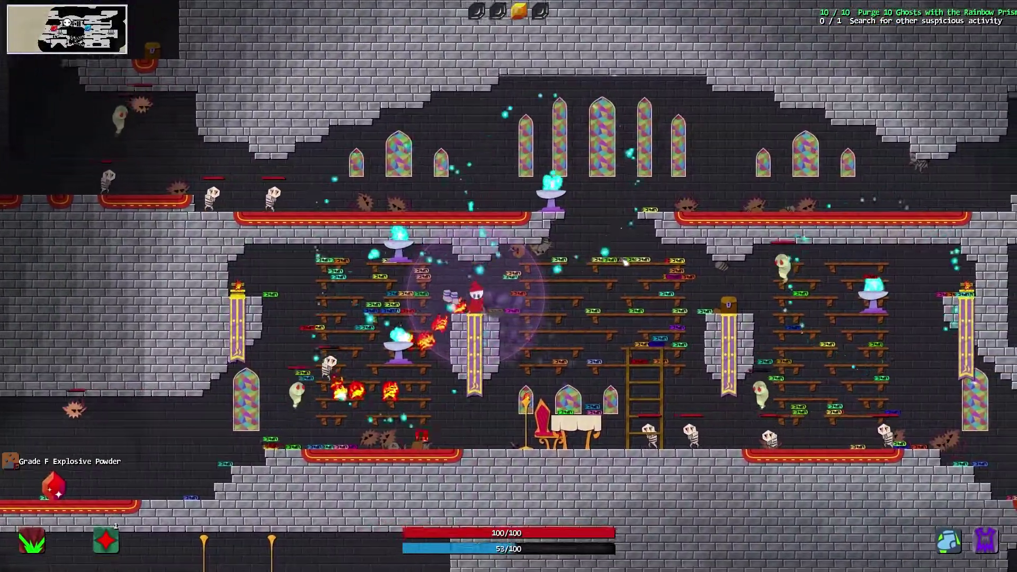
key("a")
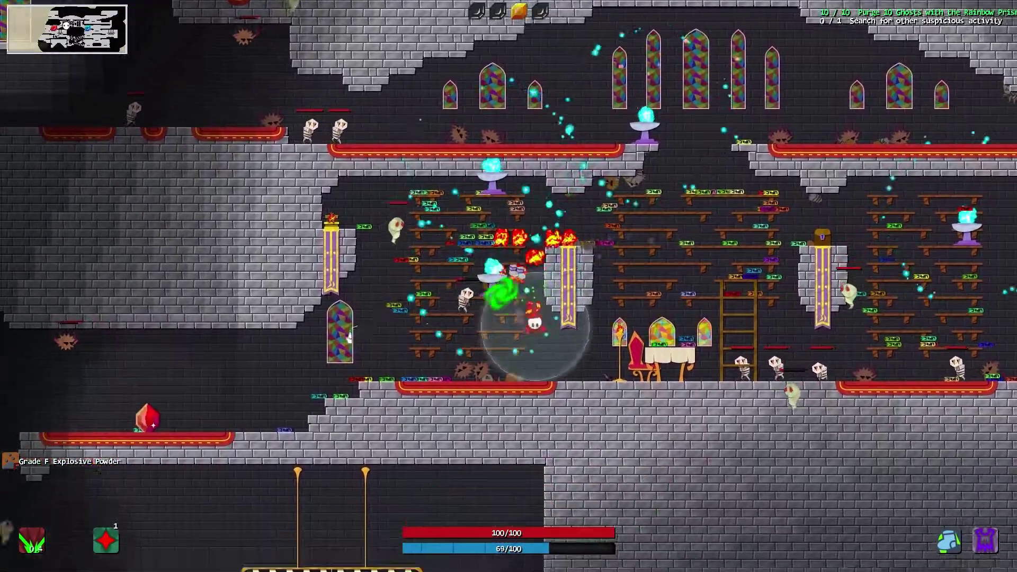
key("d")
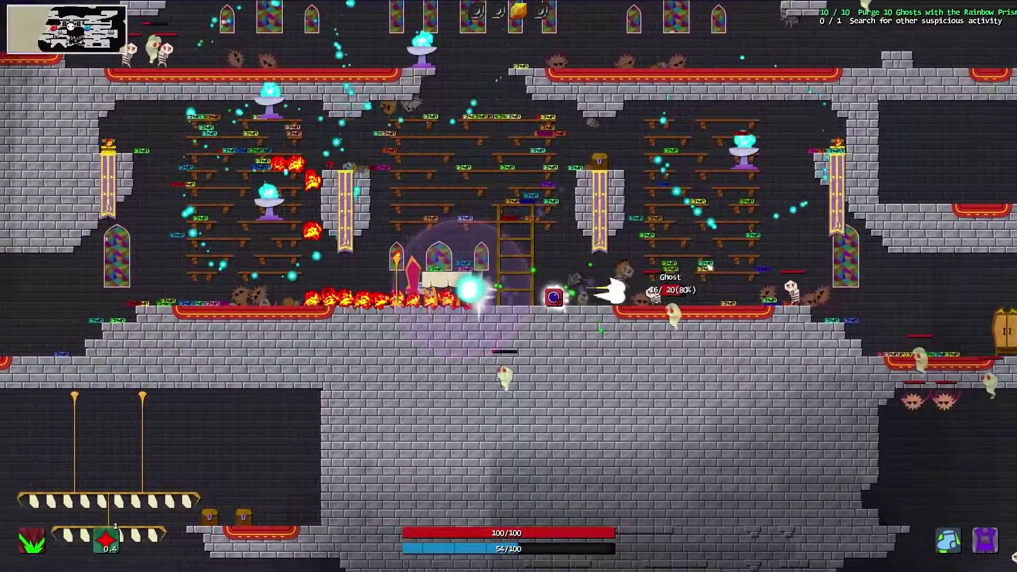
Step: Run right along the fiery lower ledges, shooting the ghost, then turn back left
key("d")
left_click(710, 268)
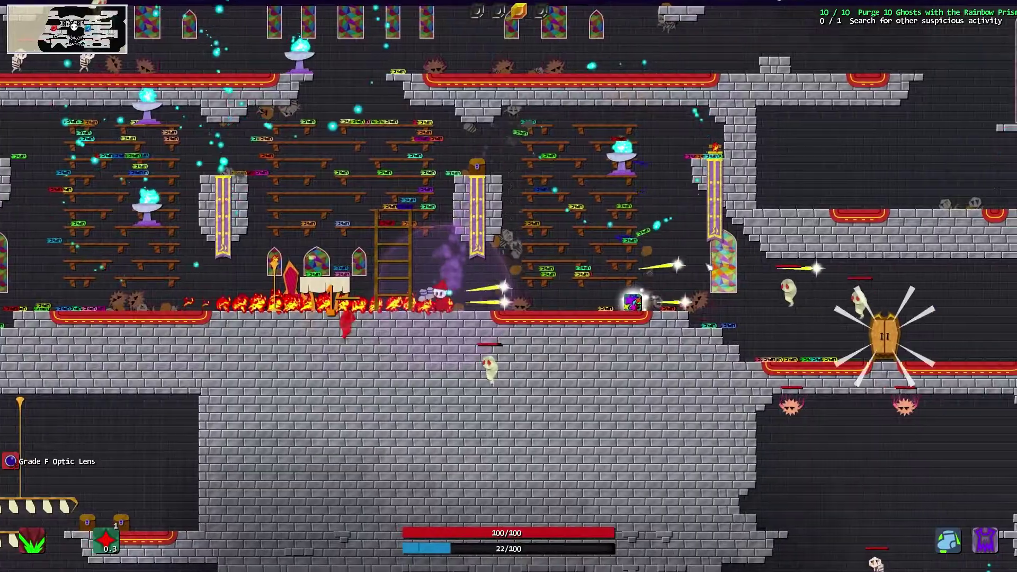
key("d")
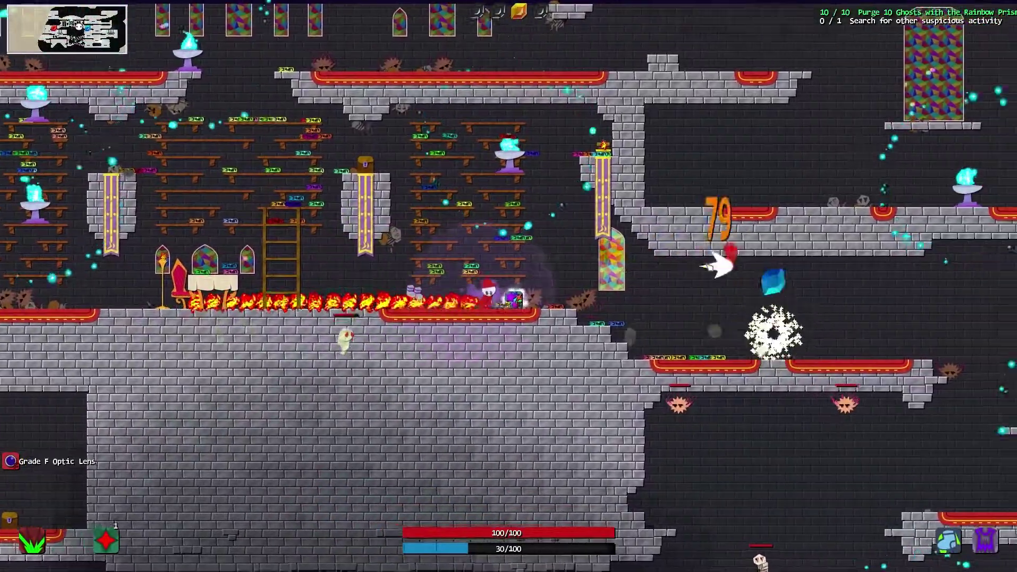
key("d")
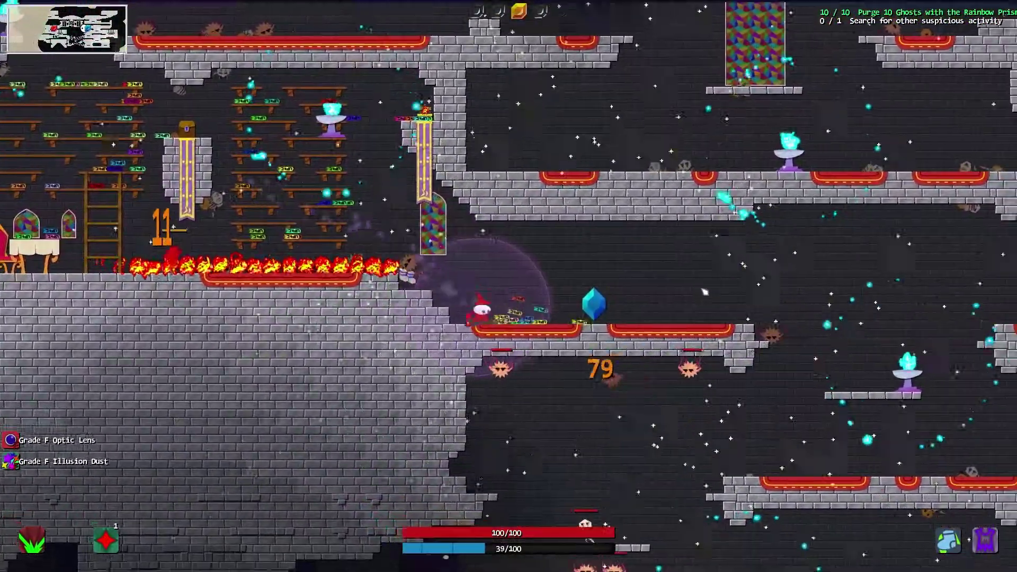
key("d")
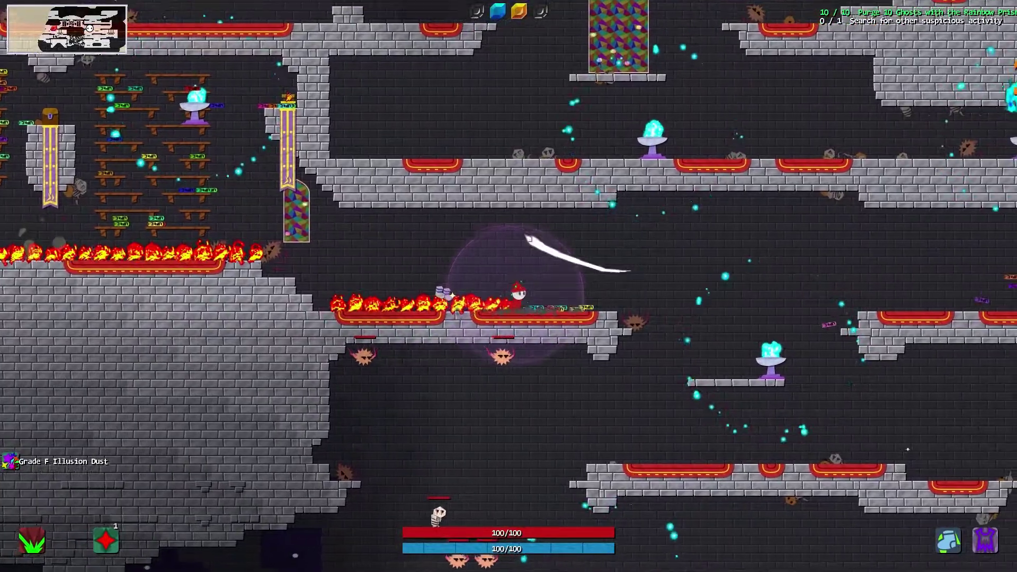
key("d")
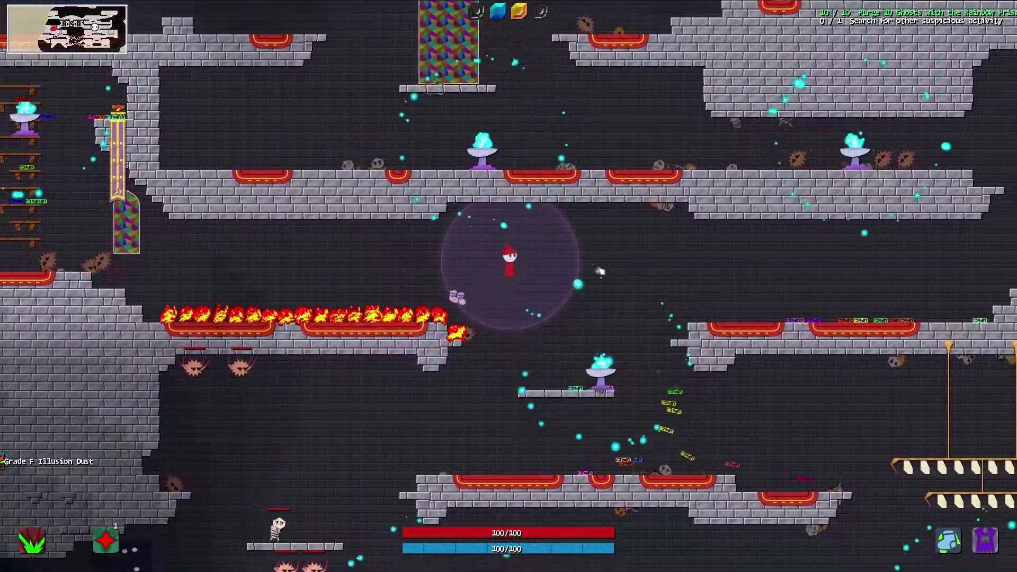
key("d")
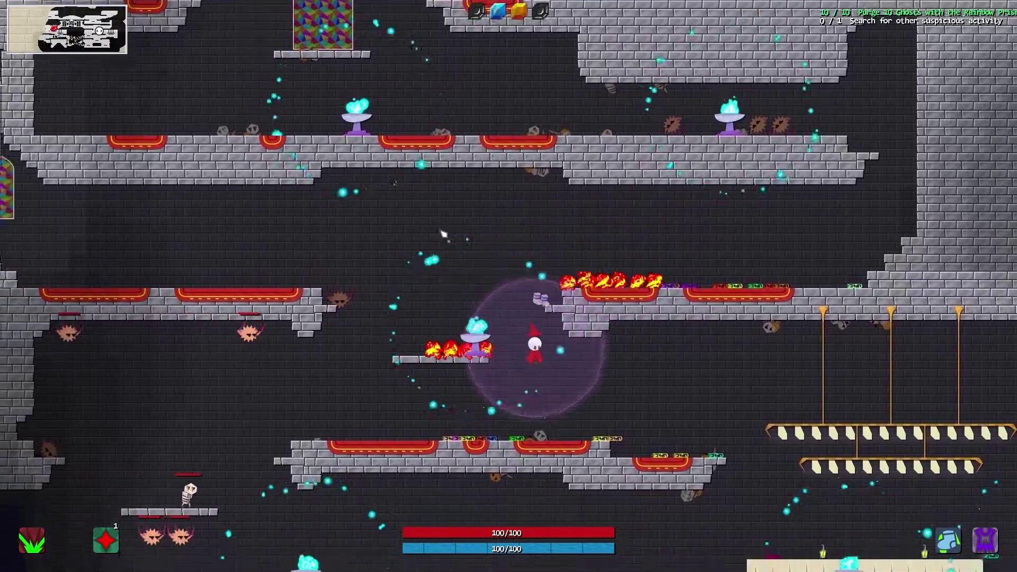
key("d")
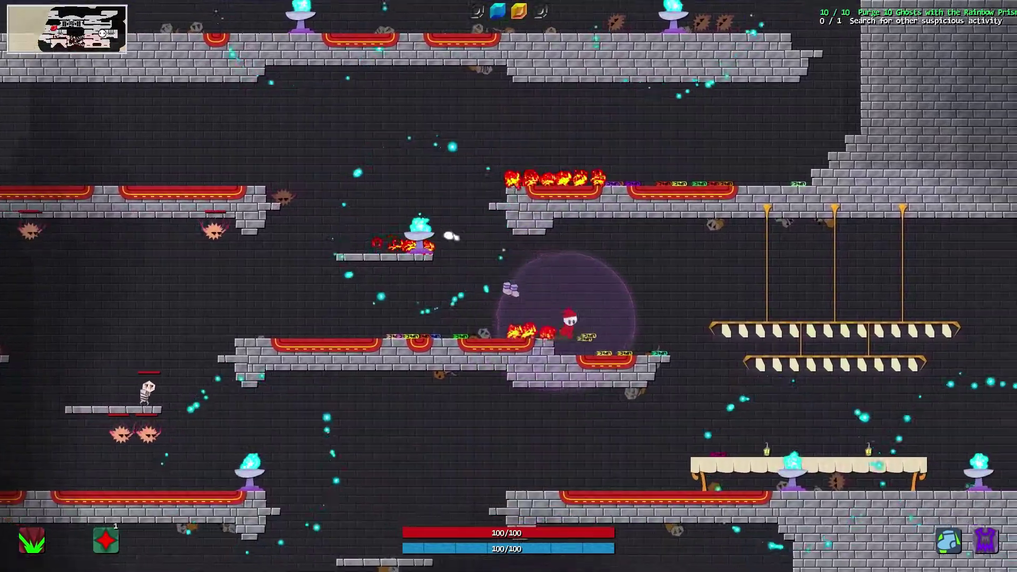
key("a")
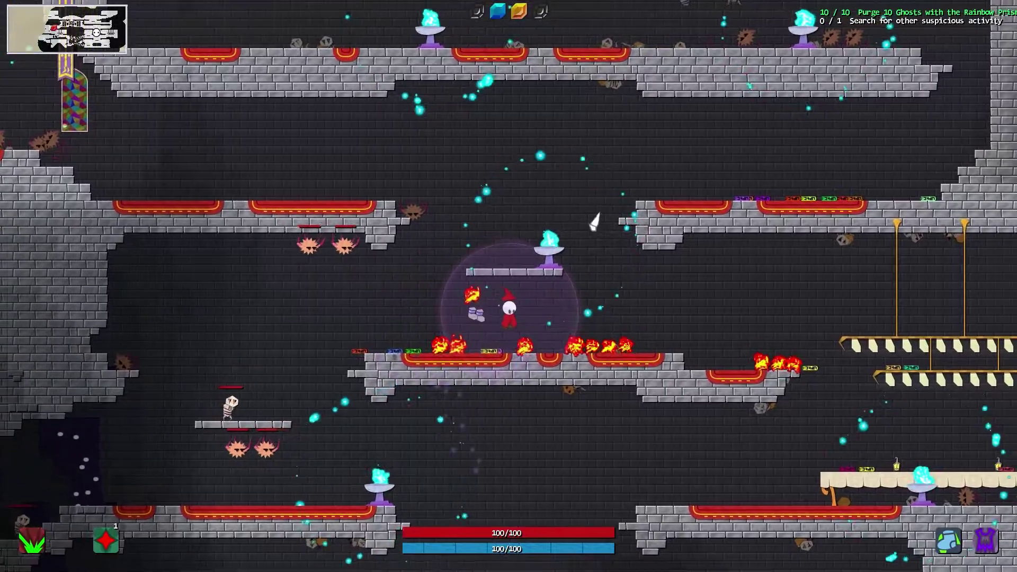
Step: Jump to the upper ledge and run left through the library, bolting the spider
key("w")
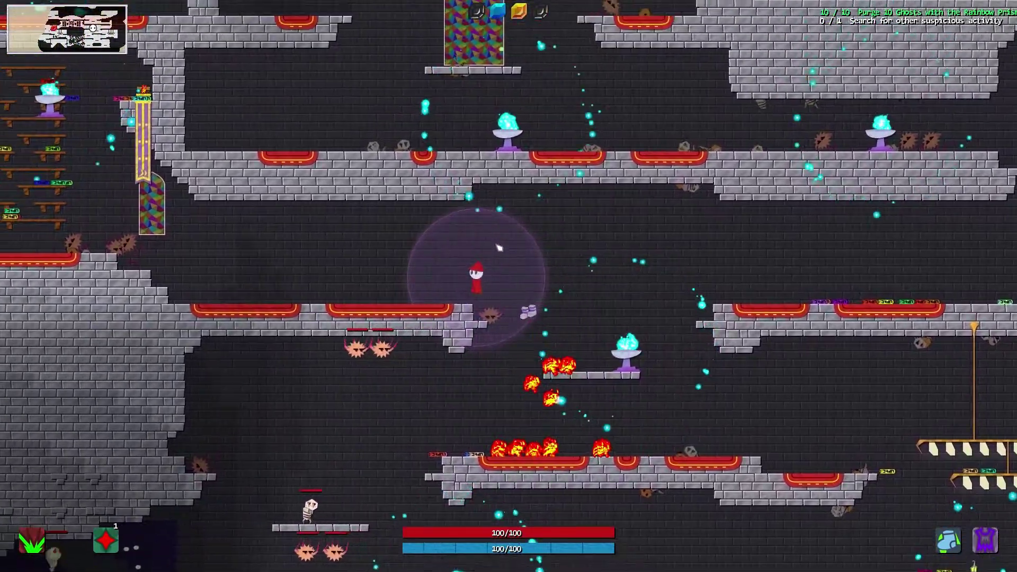
key("a")
left_click(287, 259)
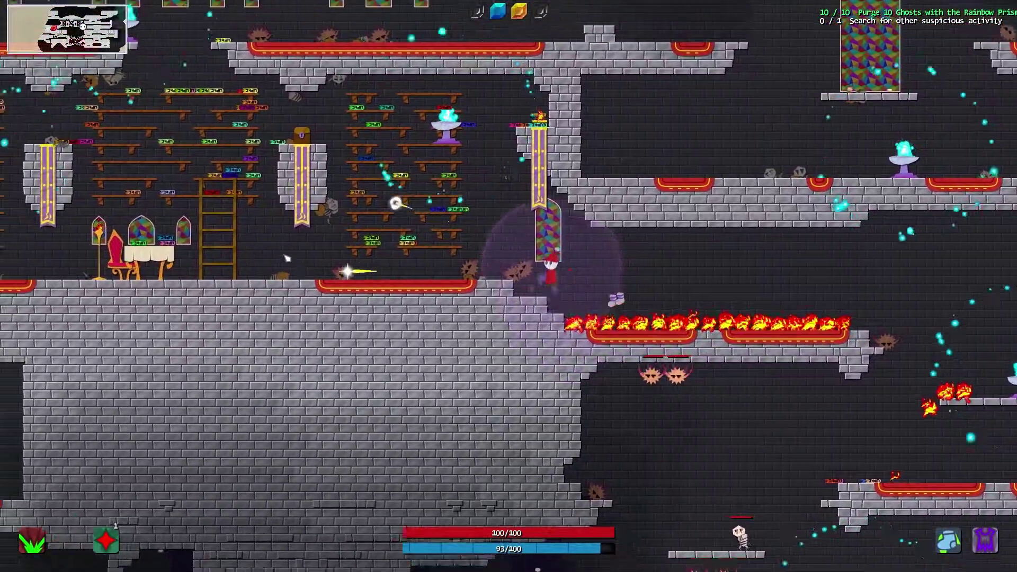
key("a")
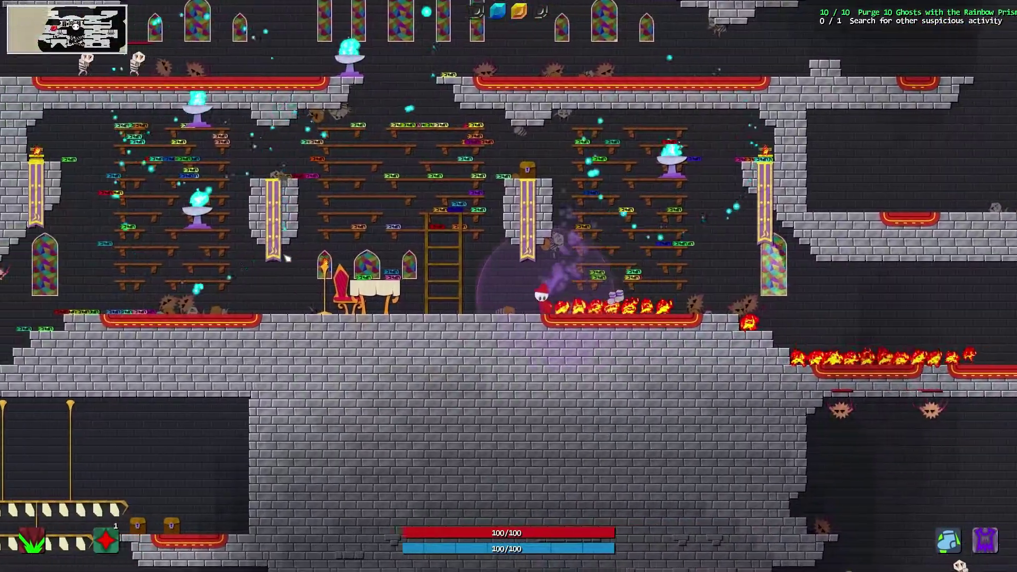
key("a")
left_click(238, 269)
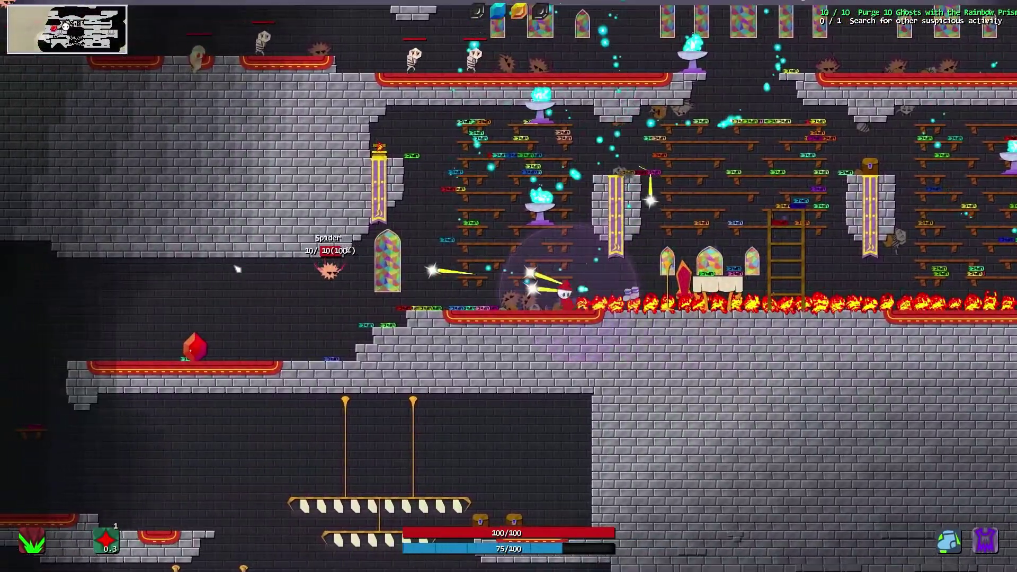
Step: Drop into the dark hall, blasting enemies while pushing left toward the fountain ledge
key("a")
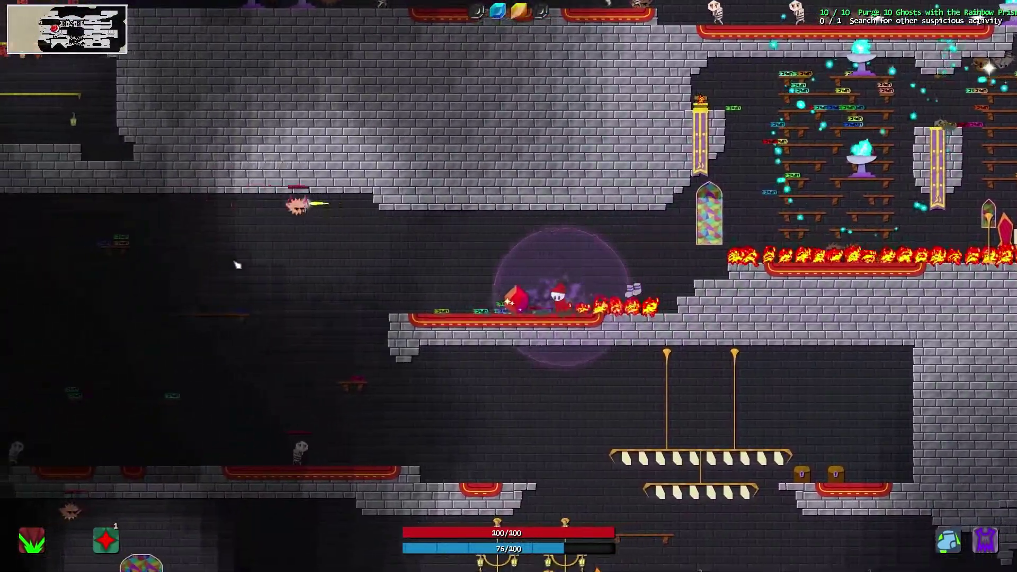
key("a")
left_click(234, 263)
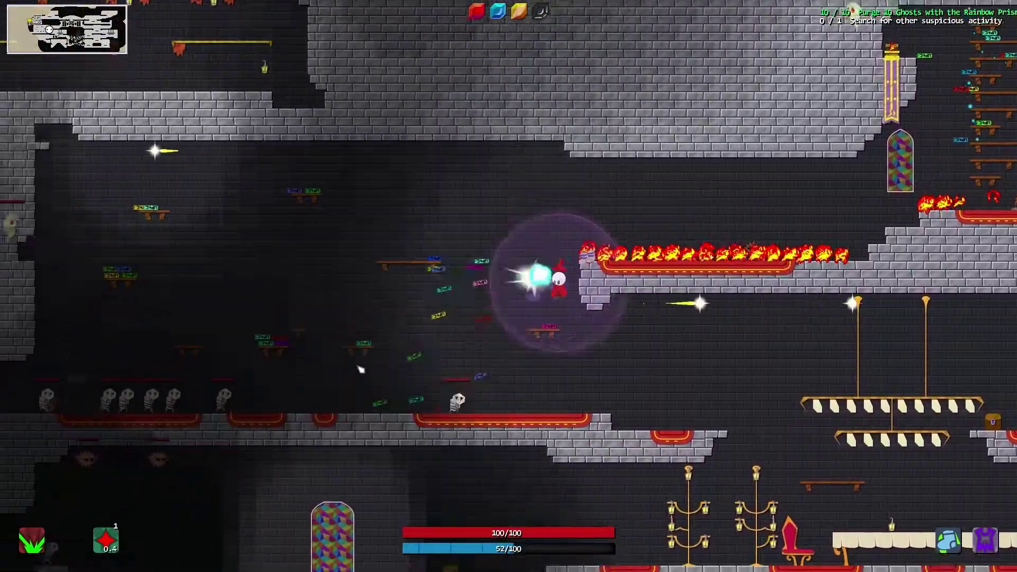
left_click(360, 370)
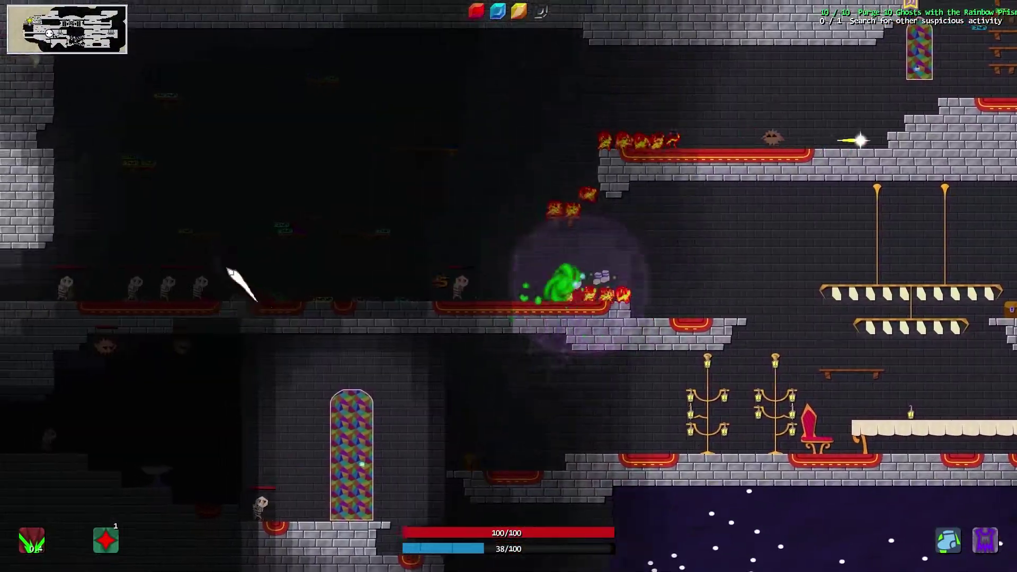
key("a")
left_click(227, 270)
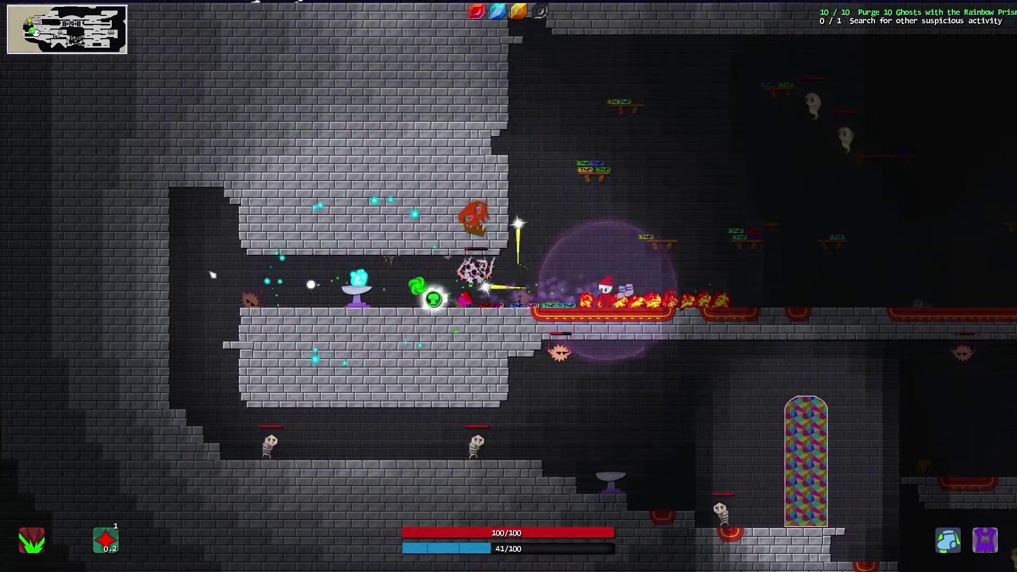
Step: Pick up the Essence of Green while shooting ghosts, then drop off the fountain ledge
left_click(215, 270)
key("a")
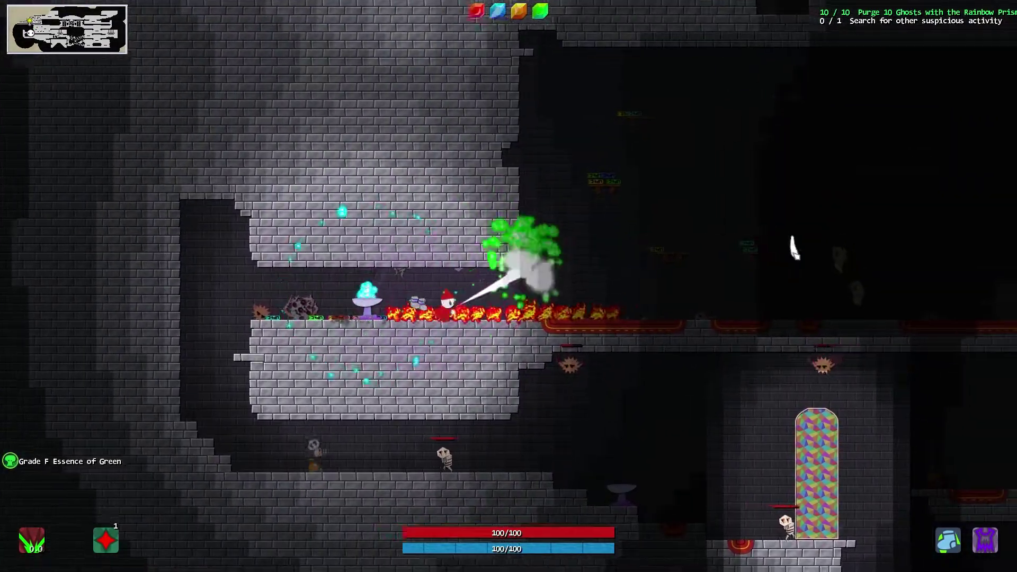
left_click(795, 255)
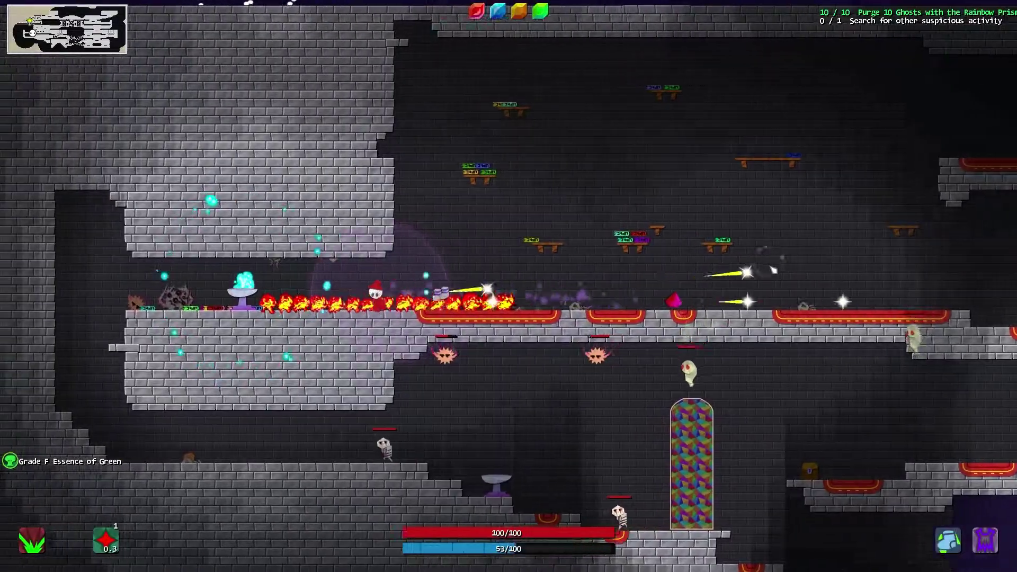
key("a")
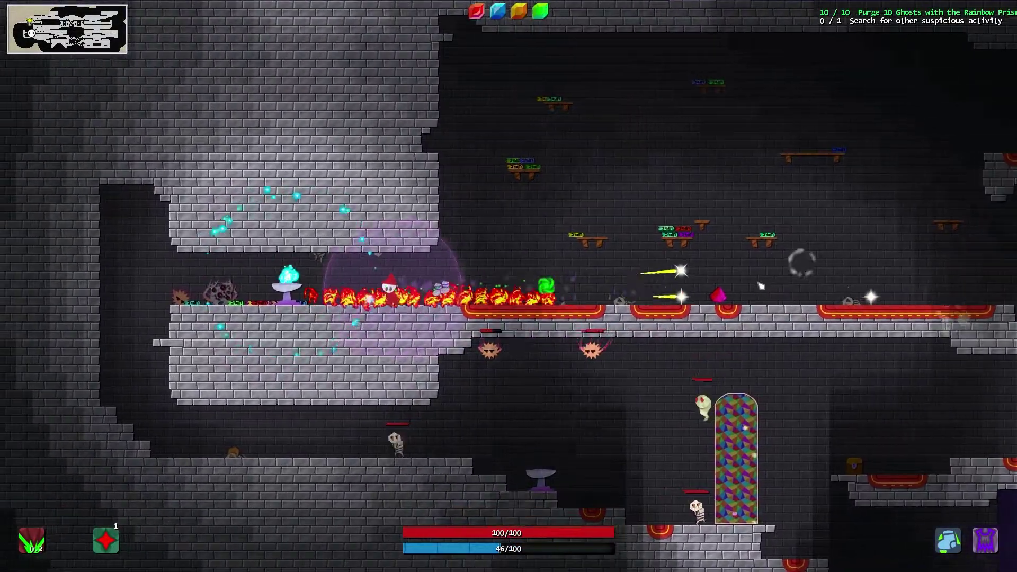
key("a")
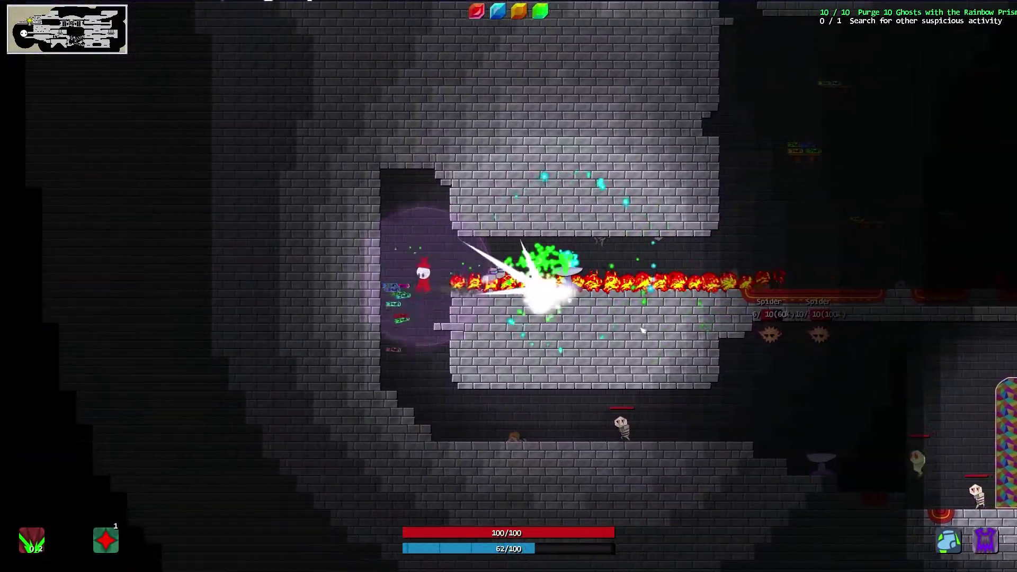
Step: Head right along the lower floor, collecting Harpy Feather, Lightning Rod and Explosive Powder drops
key("d")
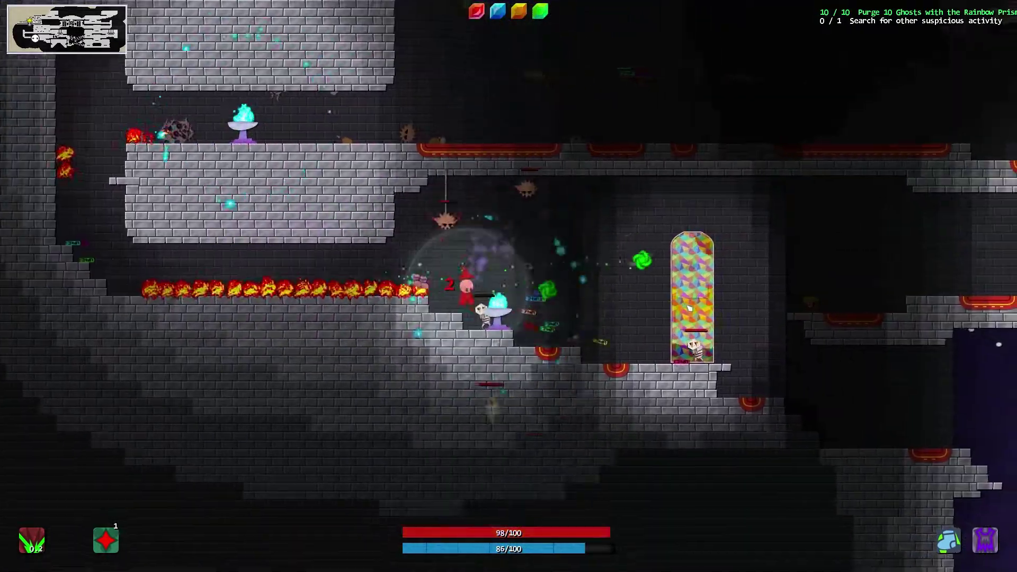
key("d")
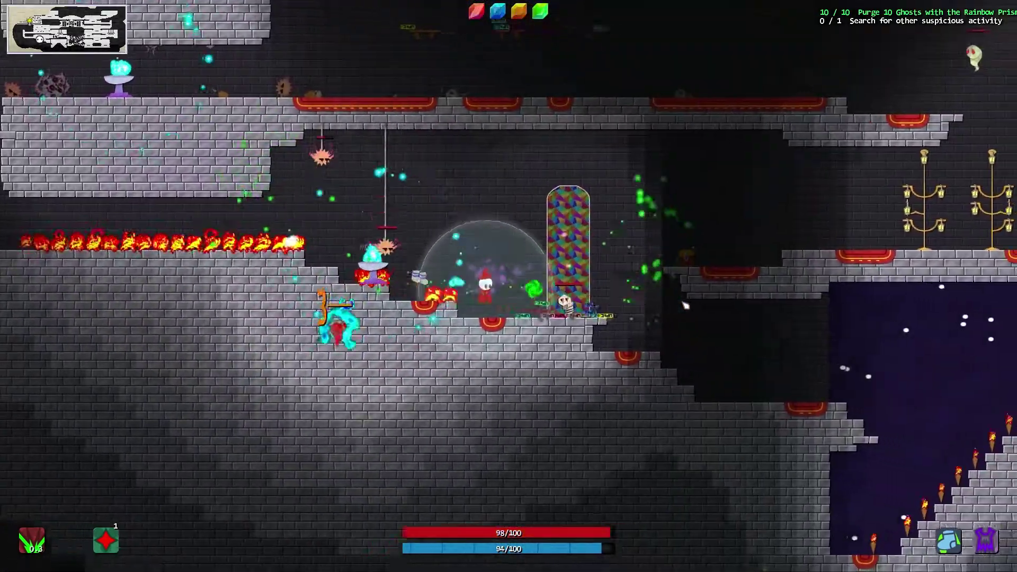
key("a")
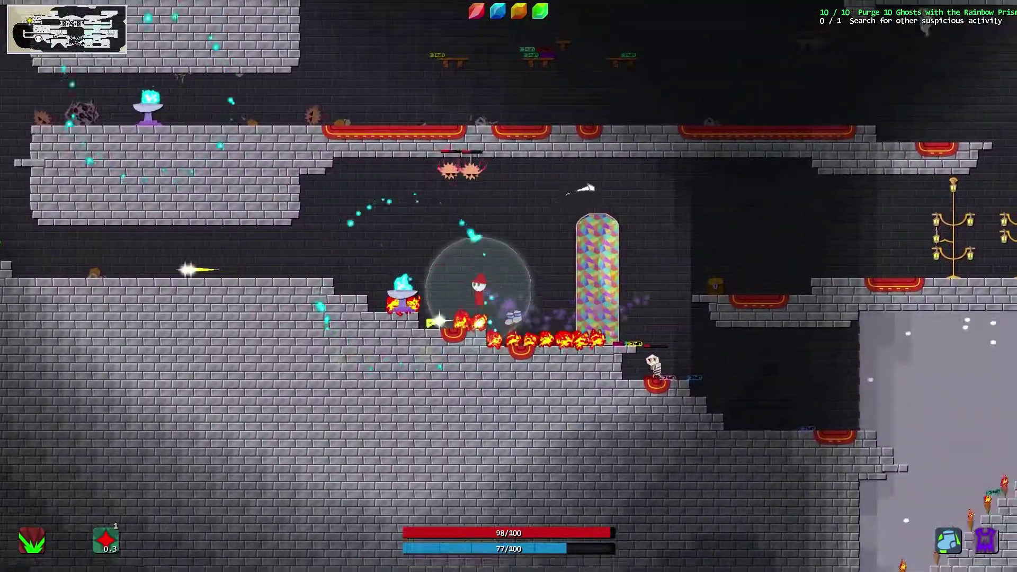
left_click(562, 208)
key("d")
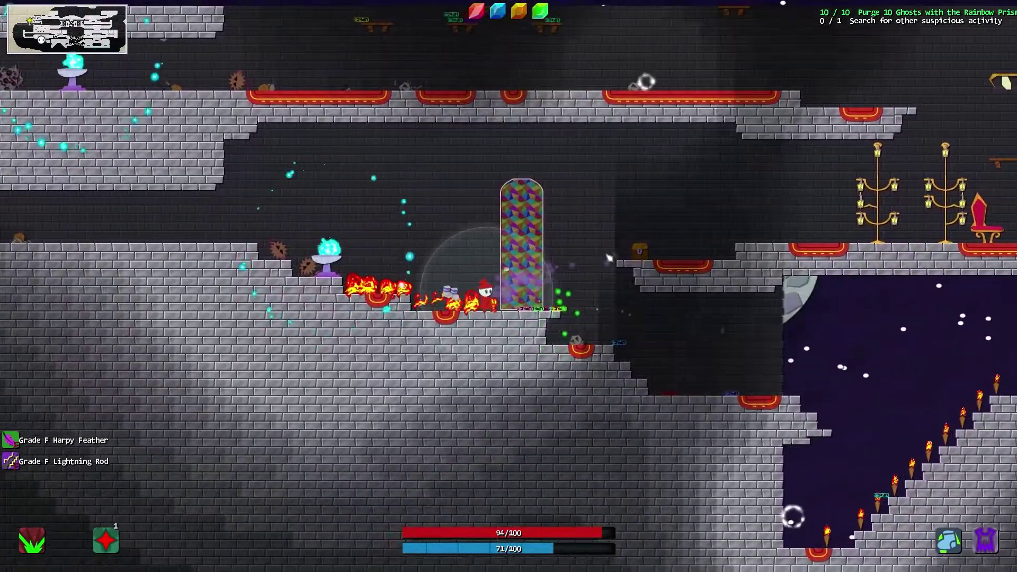
key("d")
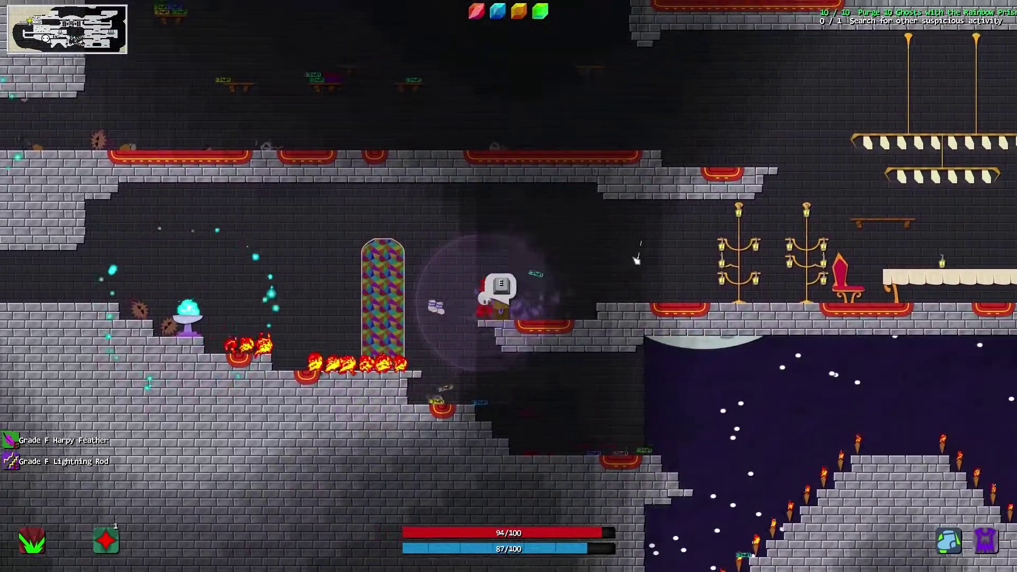
key("d")
Step: Cross the chandeliers and drop into the rubble, blasting skeletons with fire and lightning
left_click(635, 259)
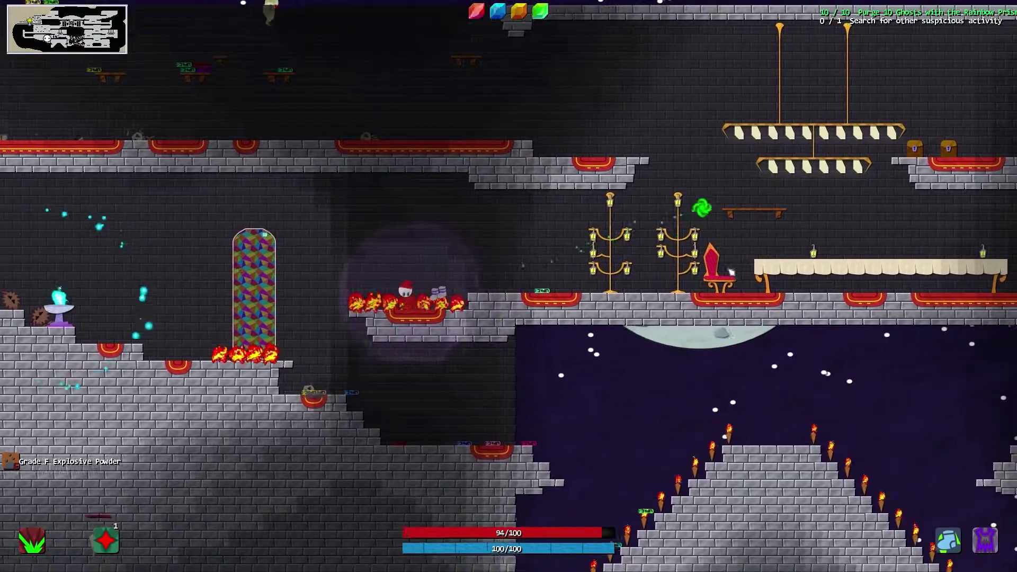
key("d")
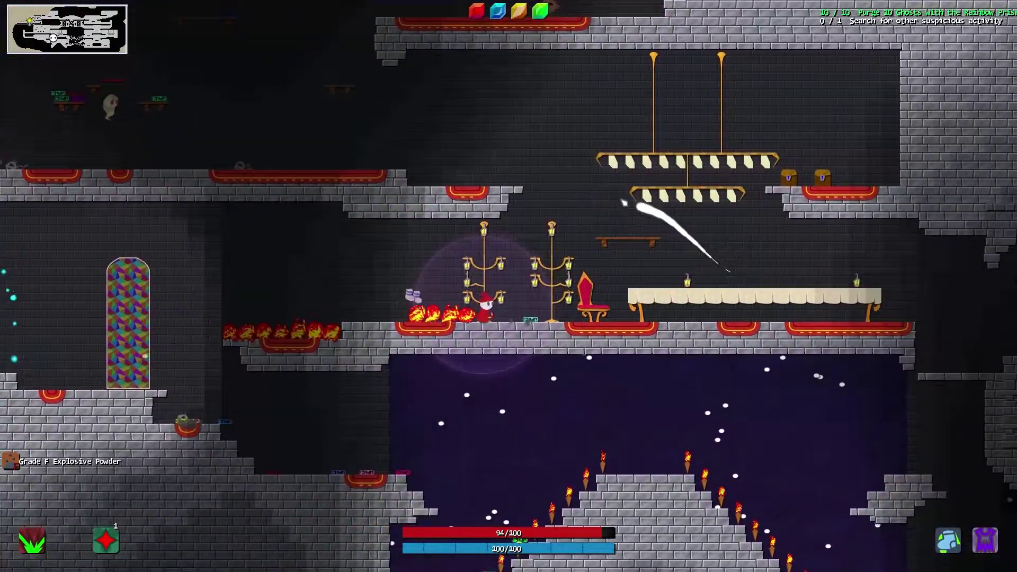
left_click(389, 204)
key("d")
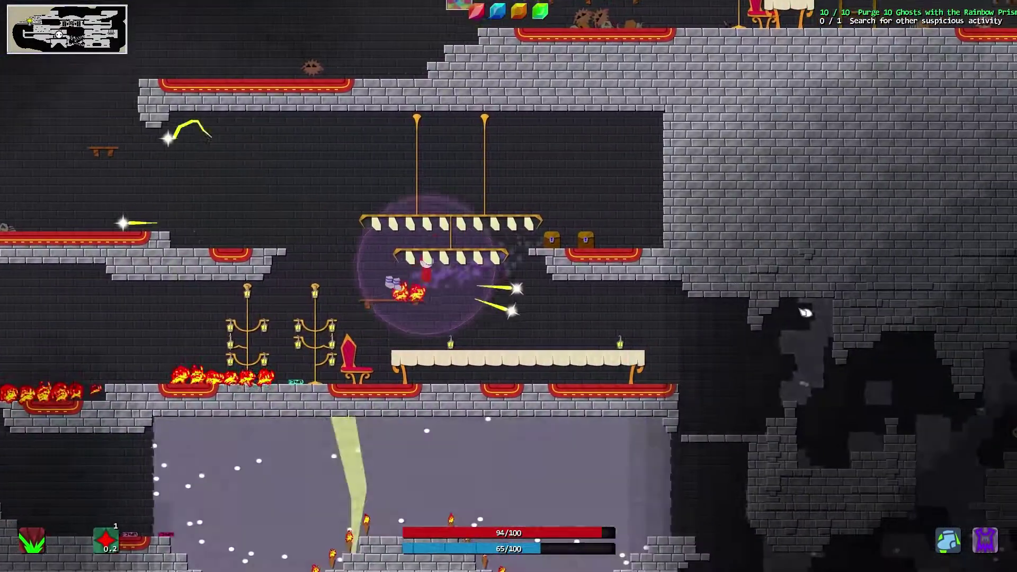
left_click(745, 300)
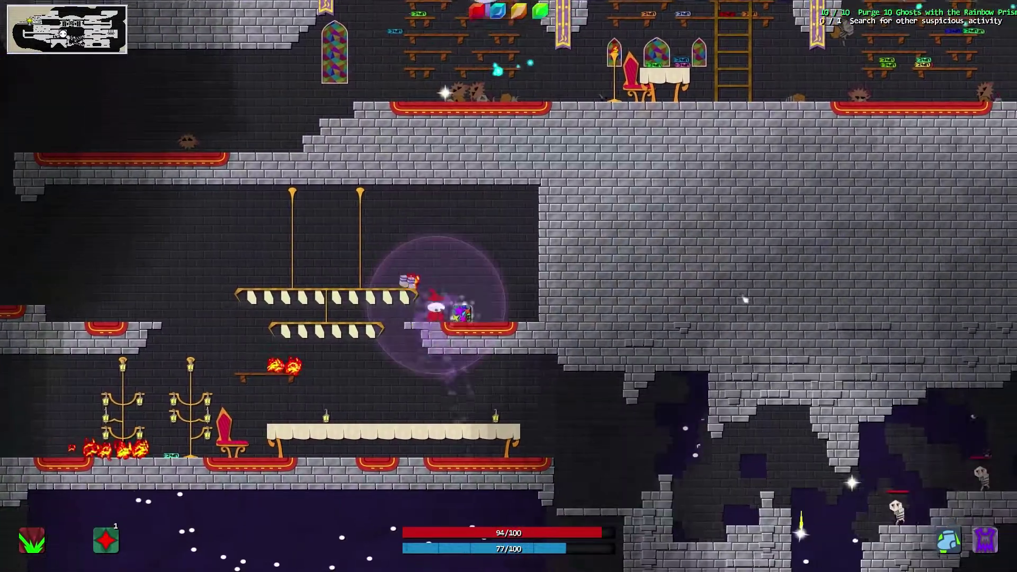
key("s")
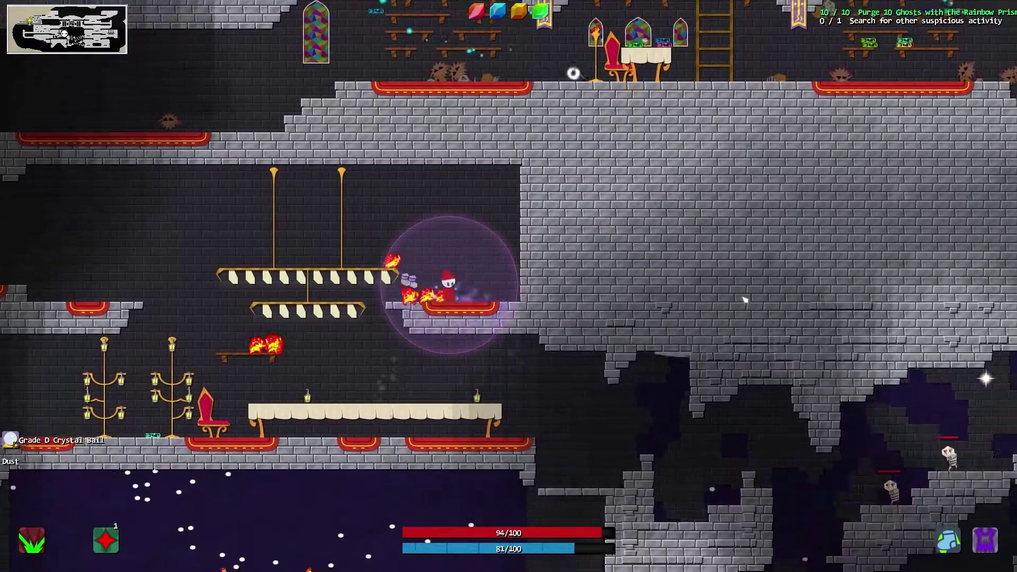
key("d")
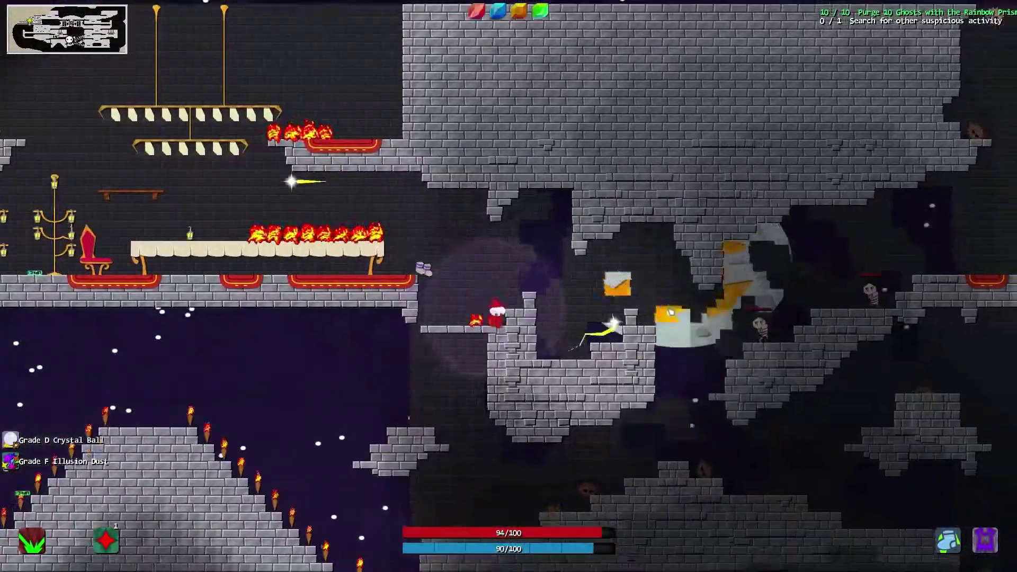
key("d")
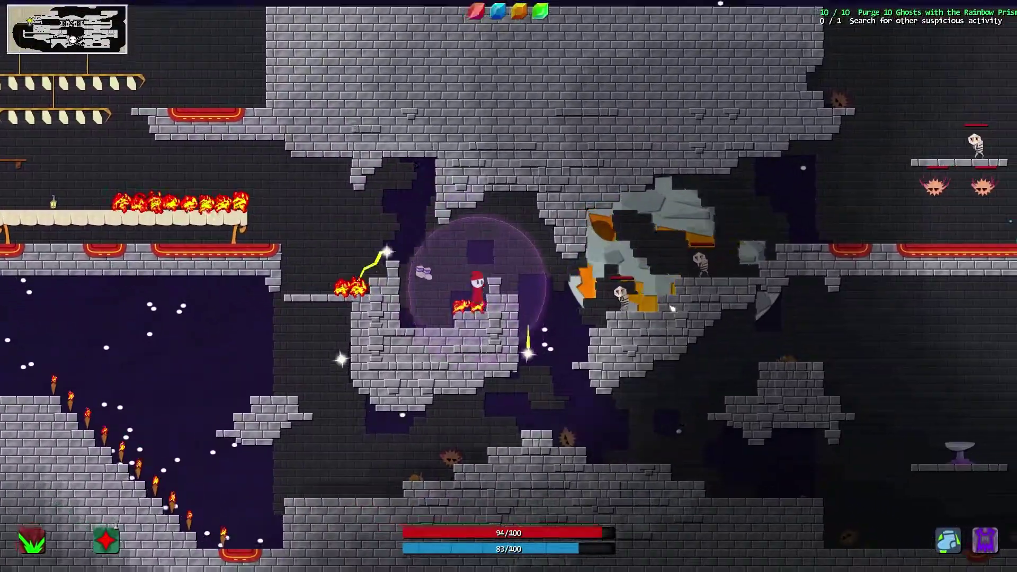
left_click(548, 254)
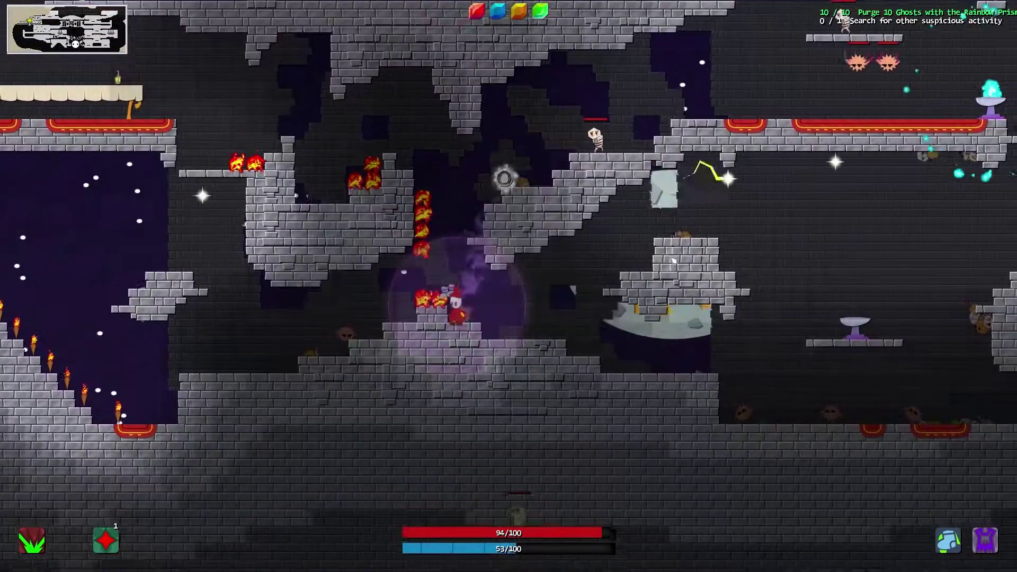
left_click(549, 263)
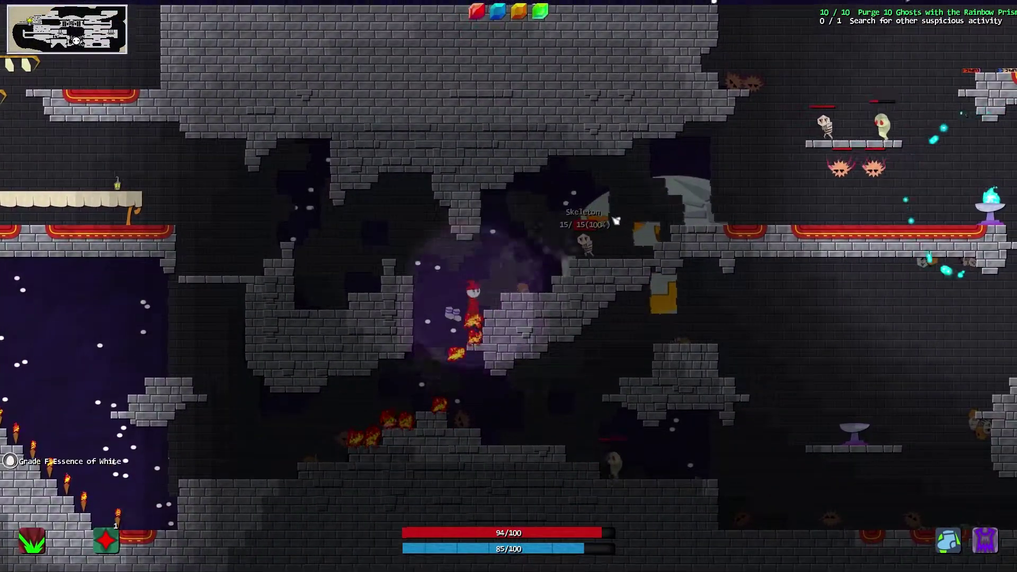
Step: Head left down the stairs past the moon and jump onto the upper-left ledge
key("a")
left_click(620, 237)
key("a")
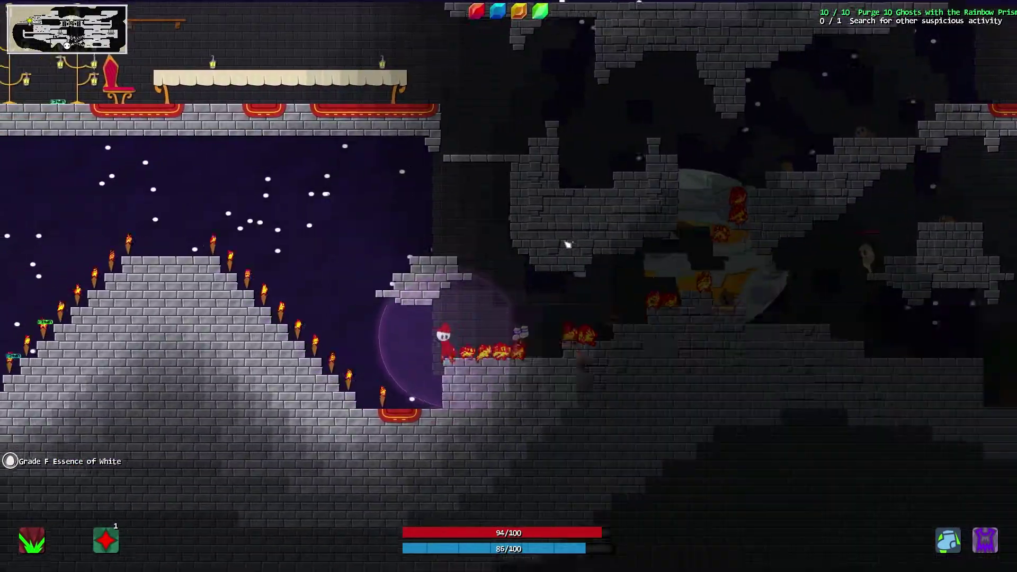
key("a")
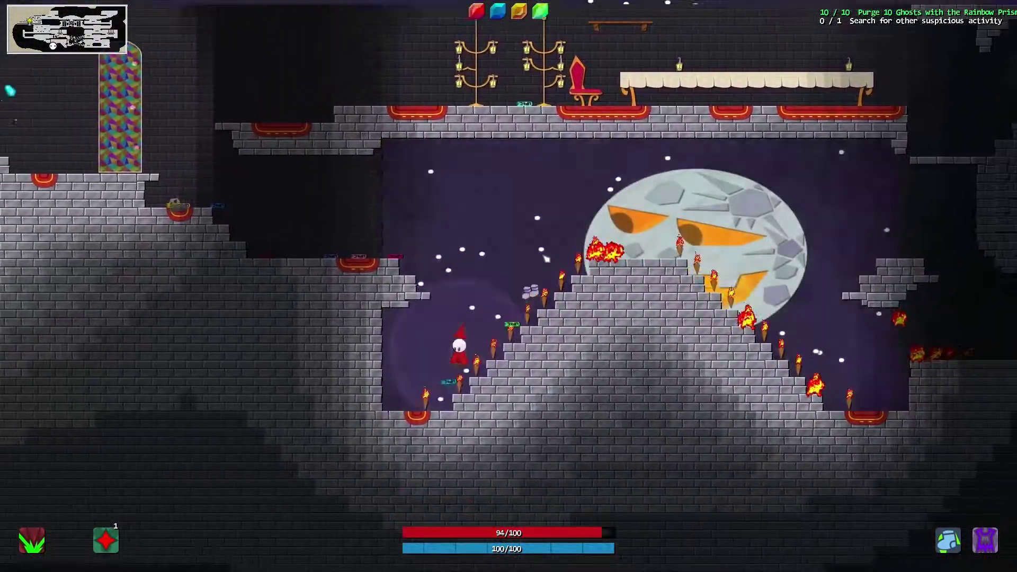
key("a")
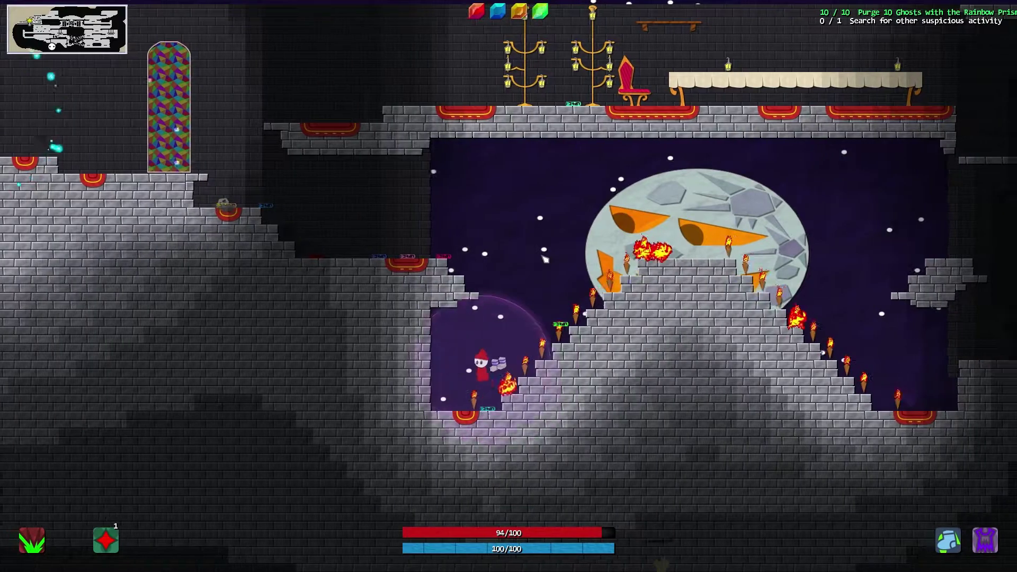
key("d")
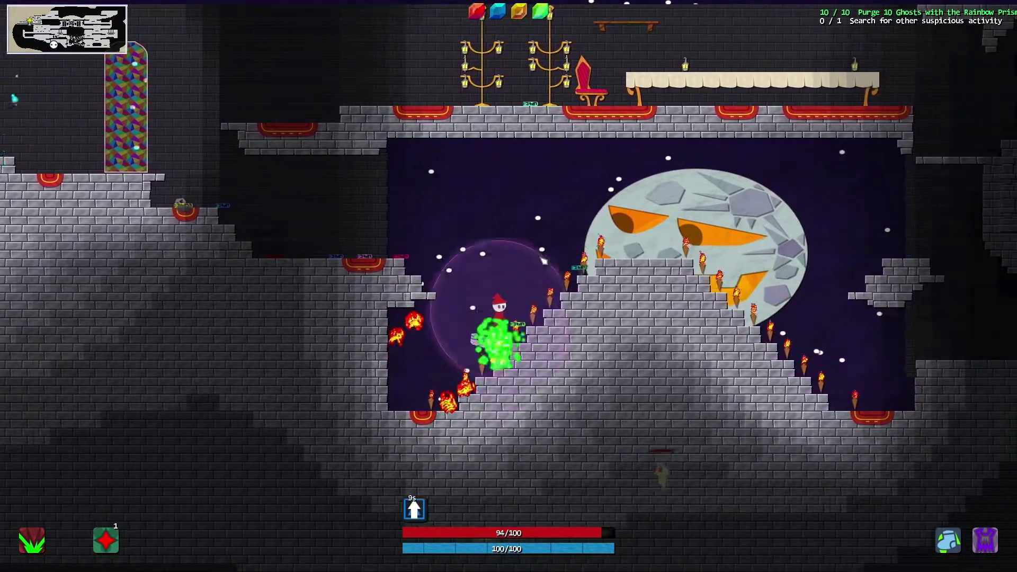
key("a")
key("space")
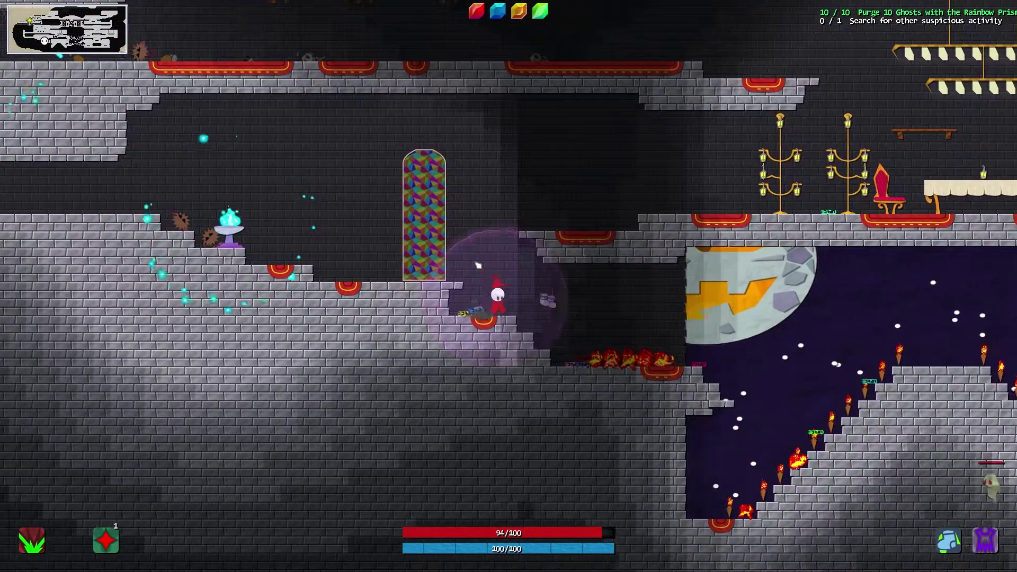
Step: Run left and jump a ledge, then fly right through the corridor into the stained-glass library
key("a")
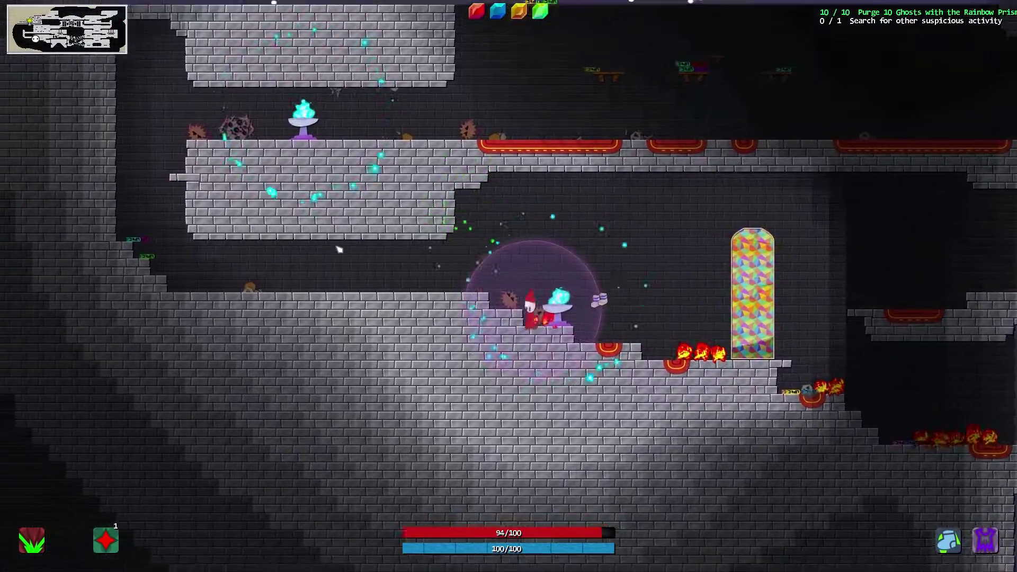
key("a")
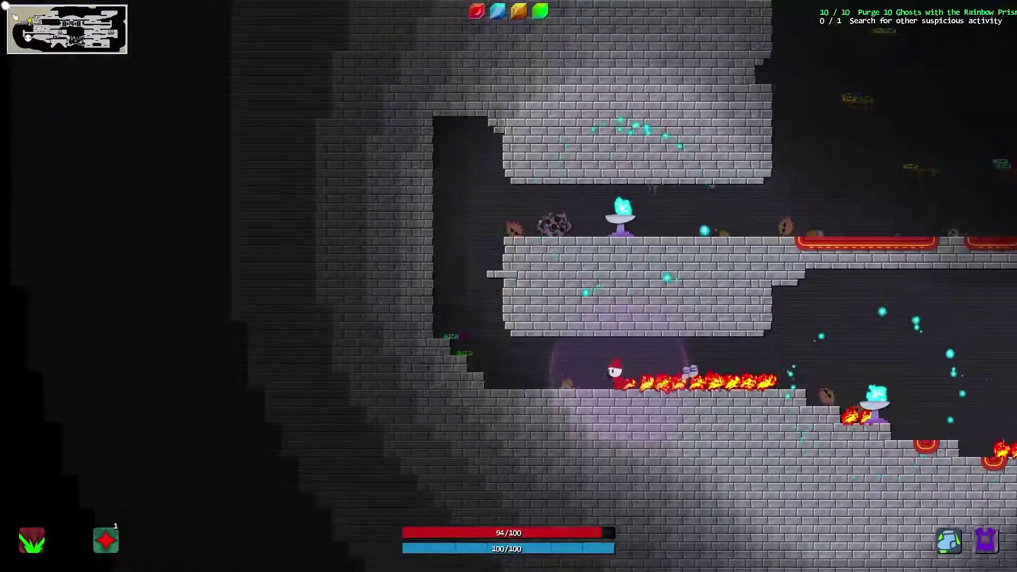
left_click(205, 99)
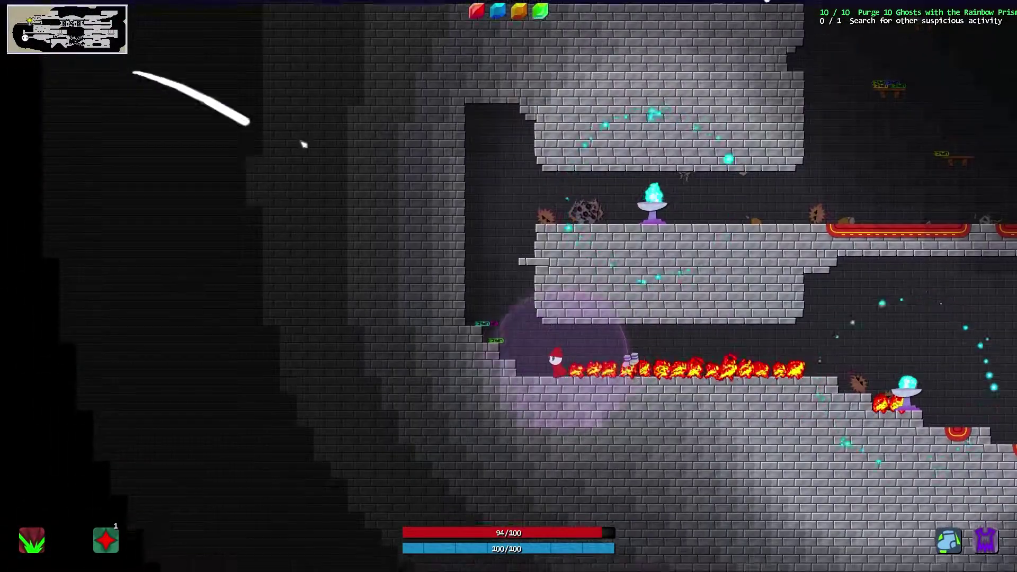
key("a")
key("space")
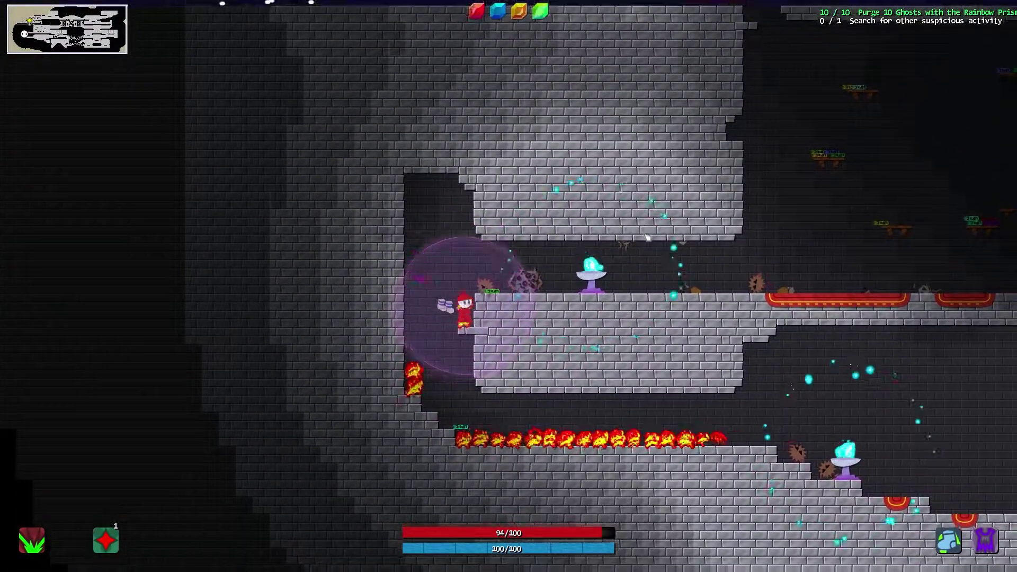
key("d")
left_click(730, 231)
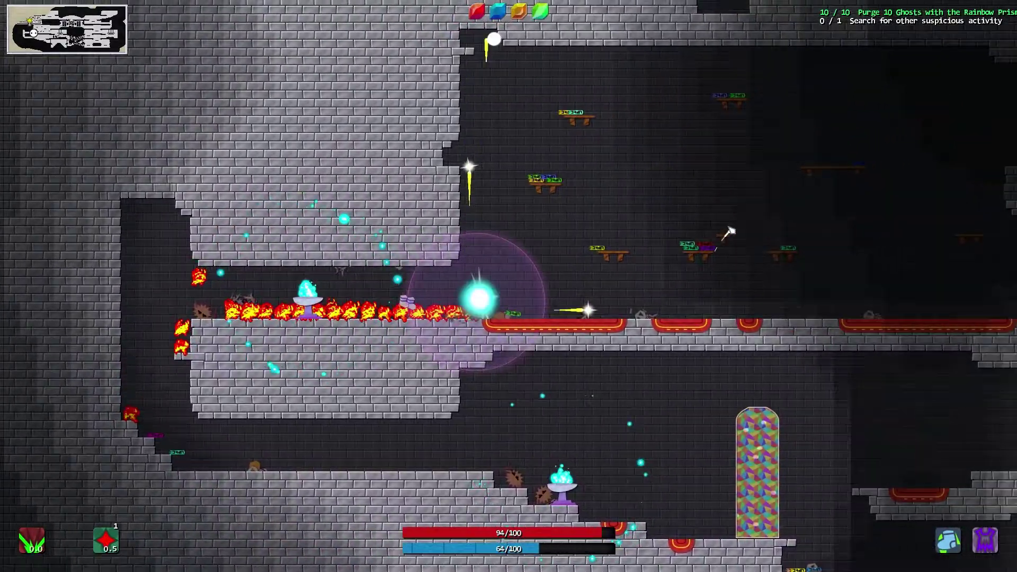
key("d")
key("space")
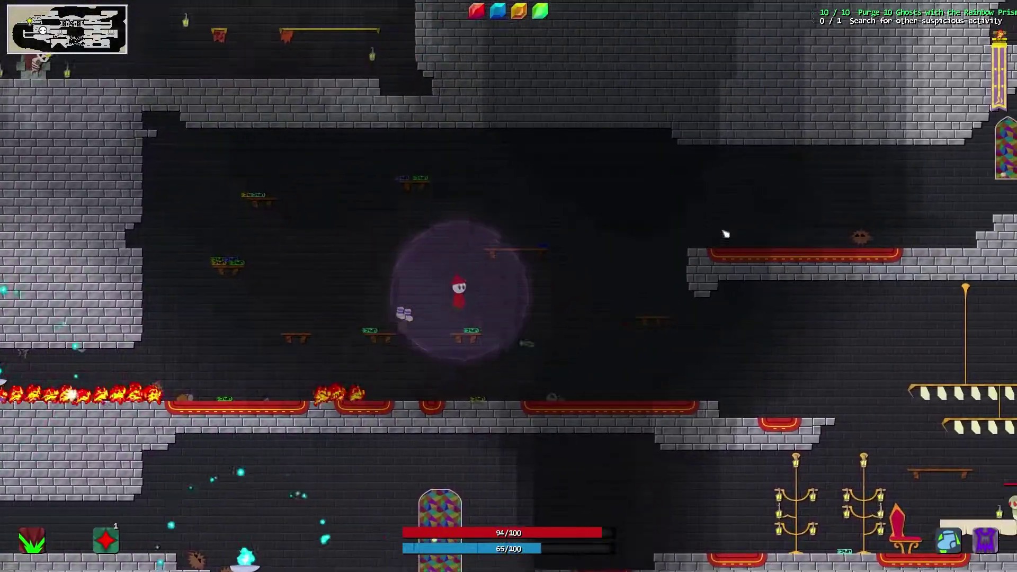
key("d")
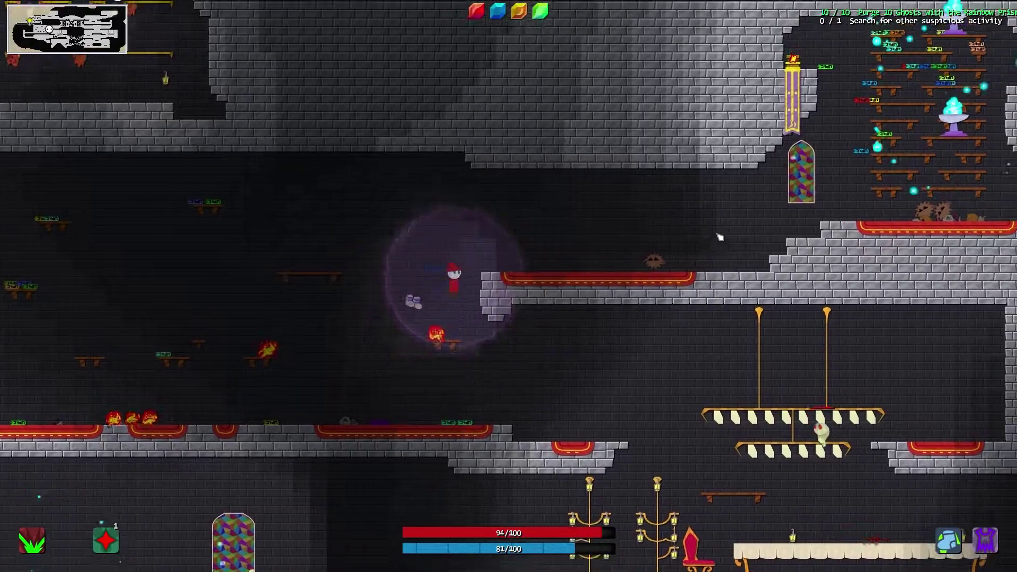
key("d")
key("d")
key("space")
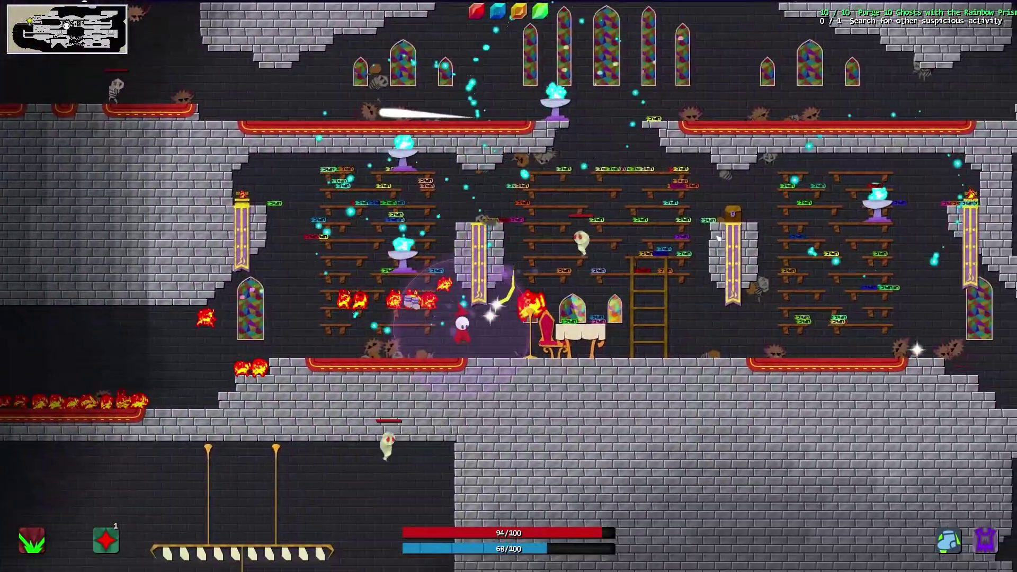
Step: Enter the library, rise to the upper floor and shoot the skeletons on the left
key("d")
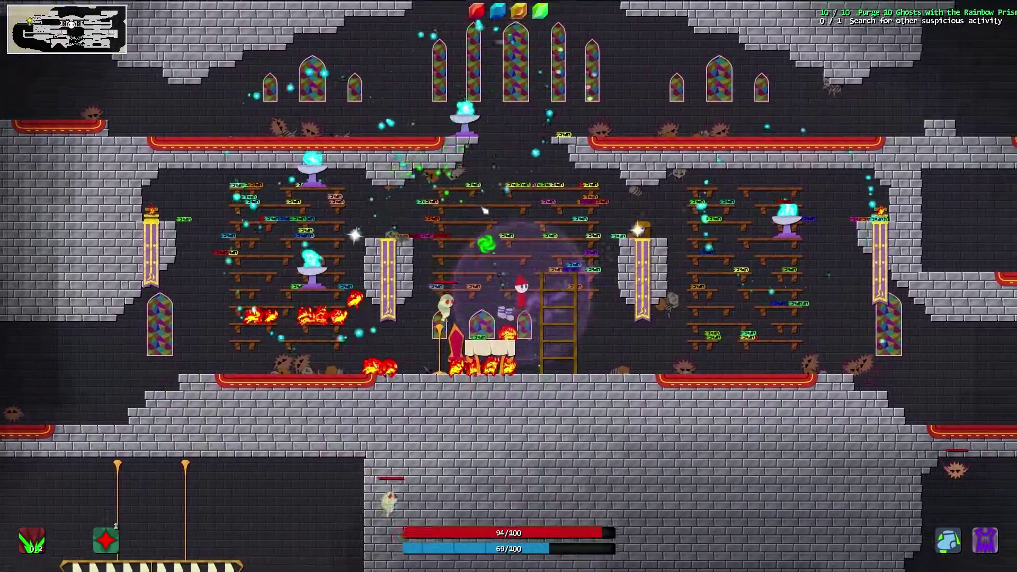
key("space")
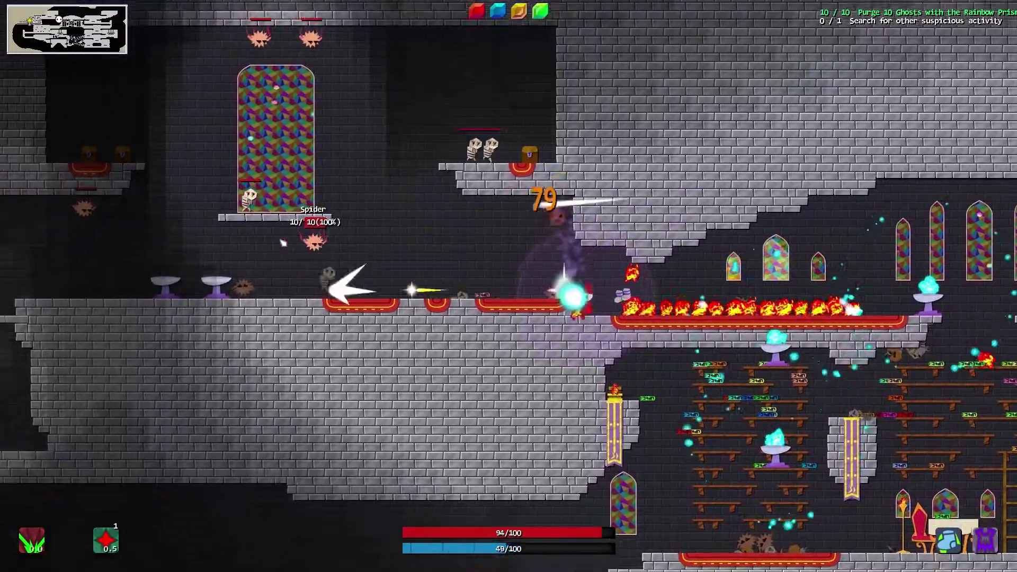
key("a")
left_click(284, 242)
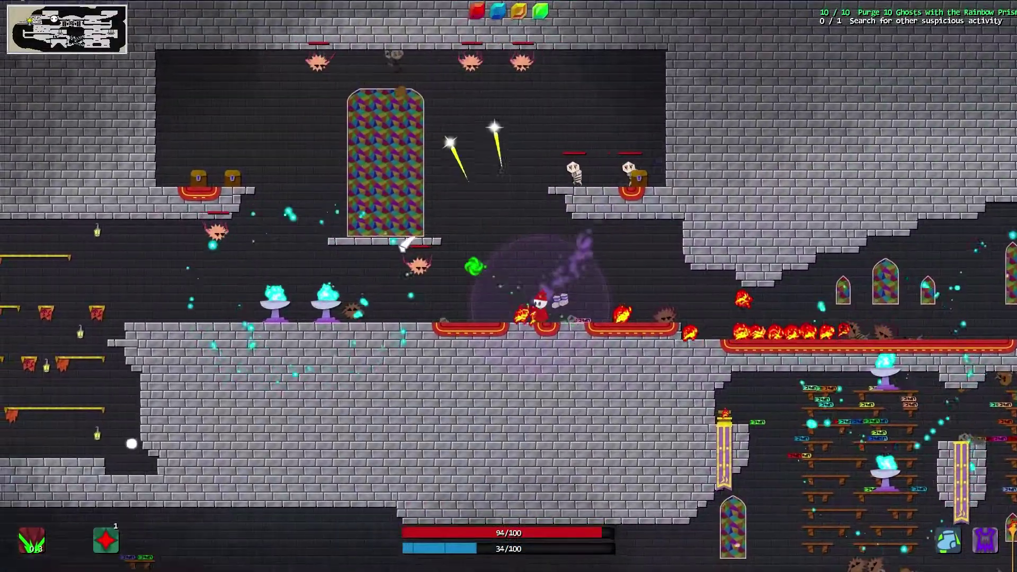
key("a")
left_click(405, 243)
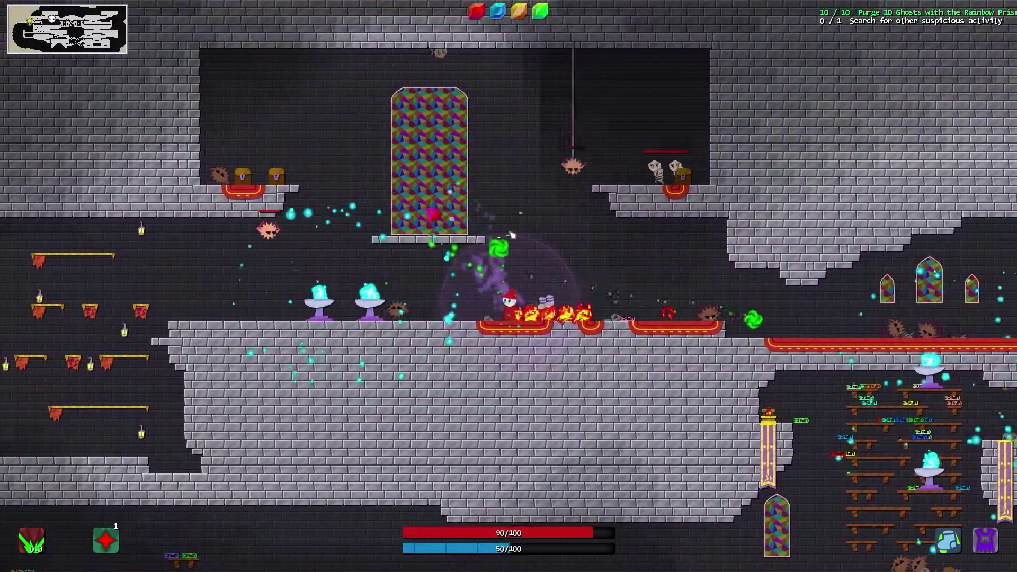
key("space")
left_click(512, 236)
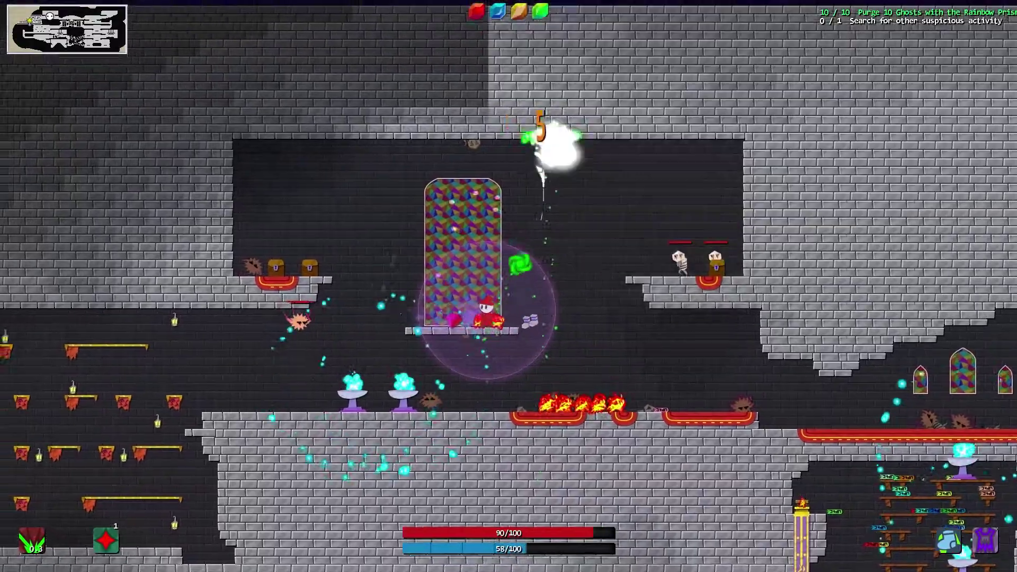
Step: Clear the remaining skeletons on the ledge and collect the Rainbow Prism and Illusion Dust
key("d")
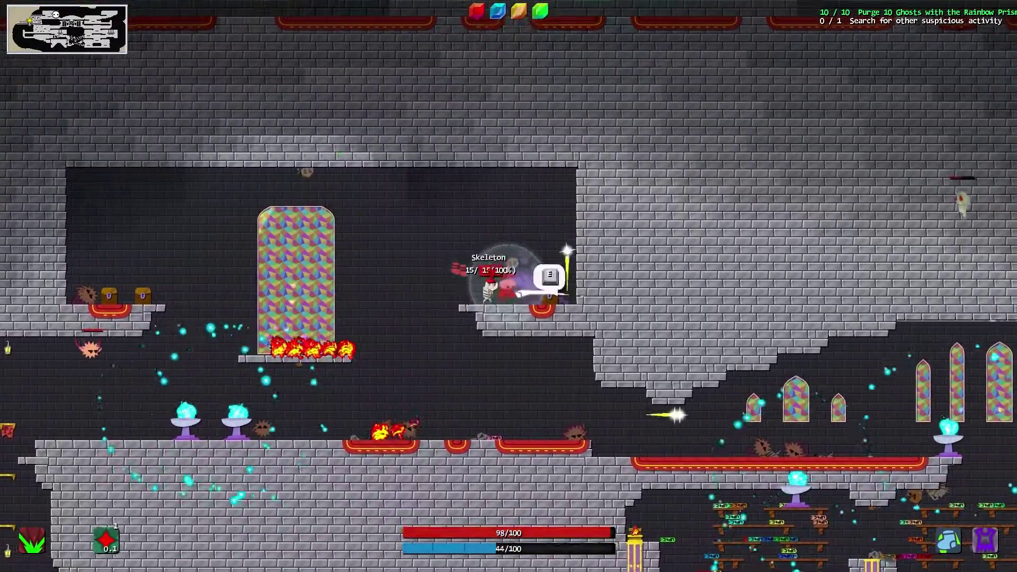
left_click(480, 290)
key("a")
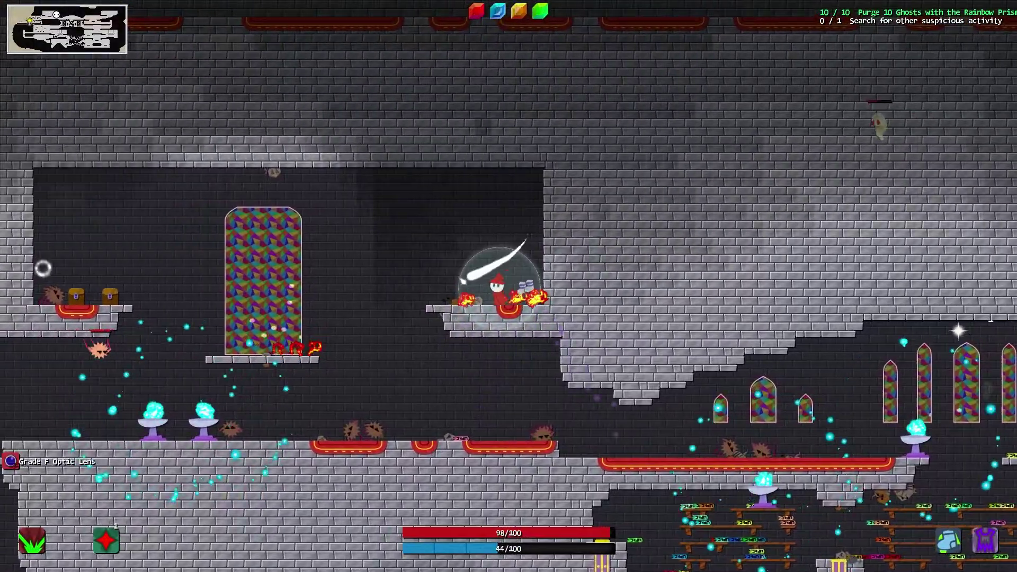
key("space")
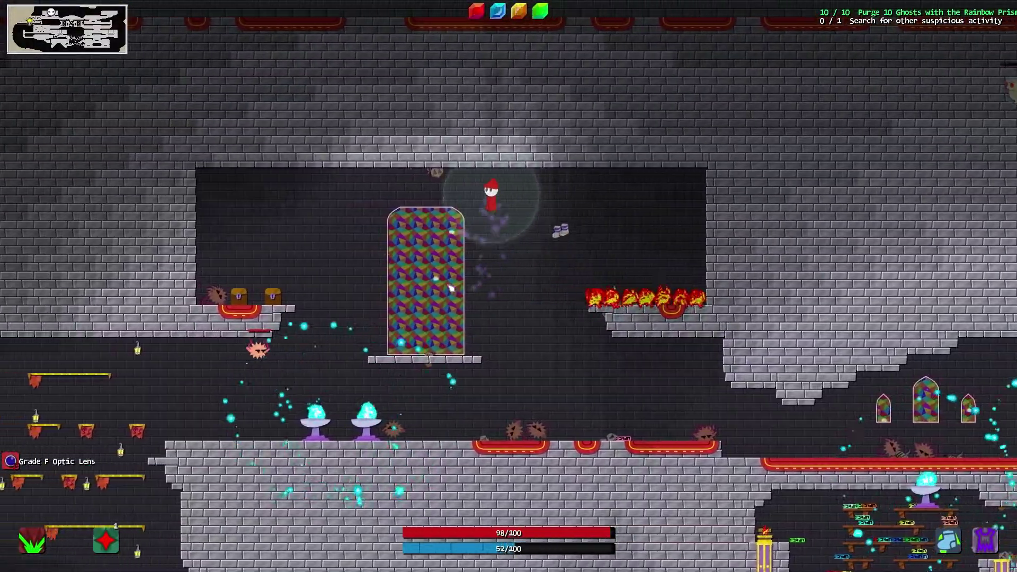
key("a")
left_click(452, 289)
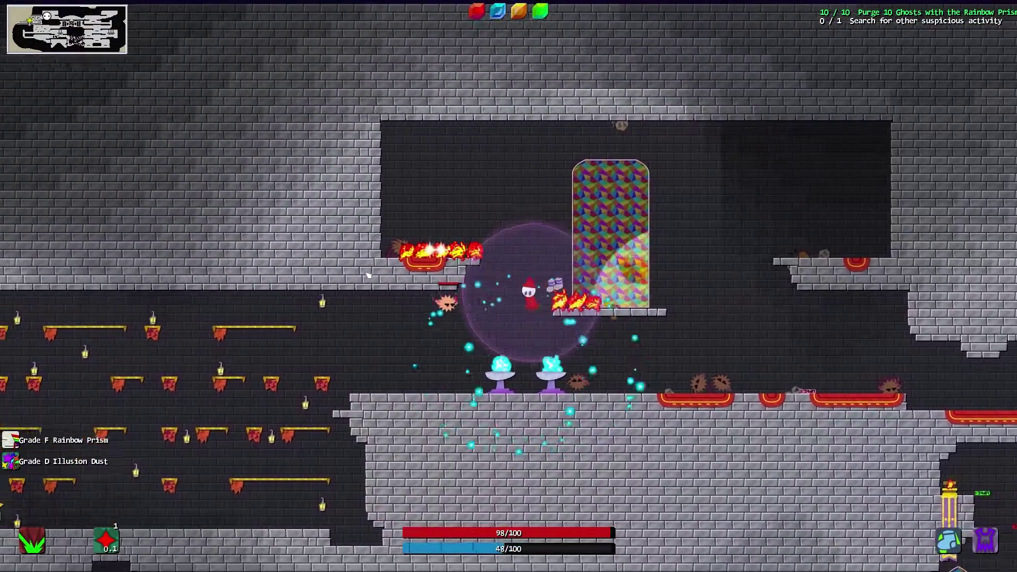
left_click(369, 224)
key("a")
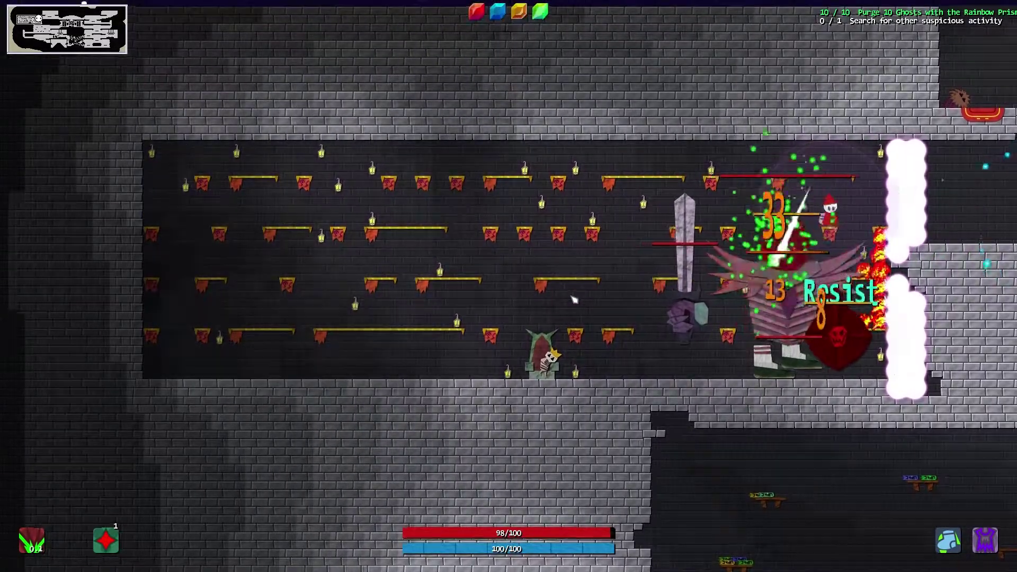
Step: Open on the Ghost Knight with slashes and beams, dodging left away from it
left_click(574, 300)
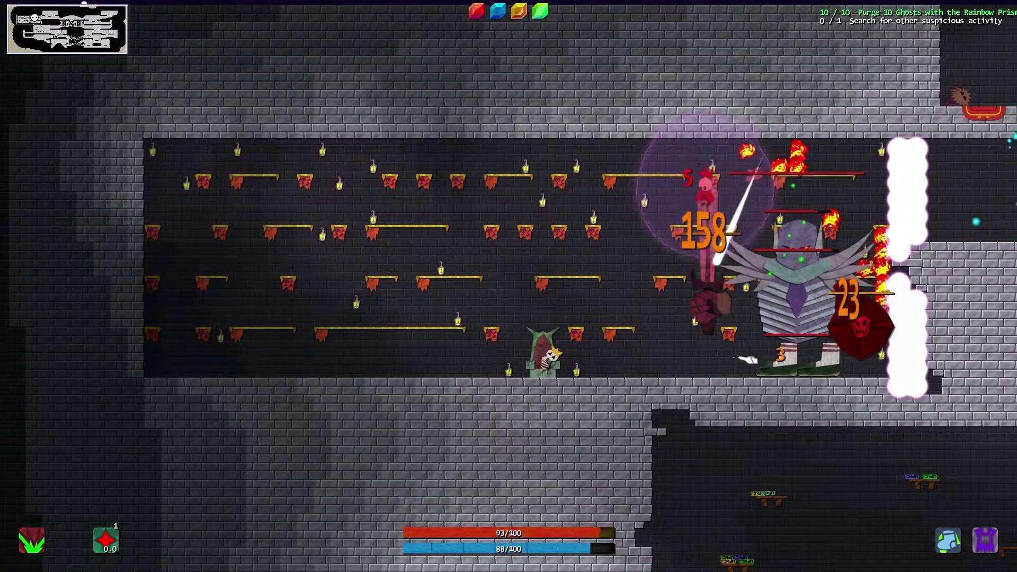
left_click(819, 280)
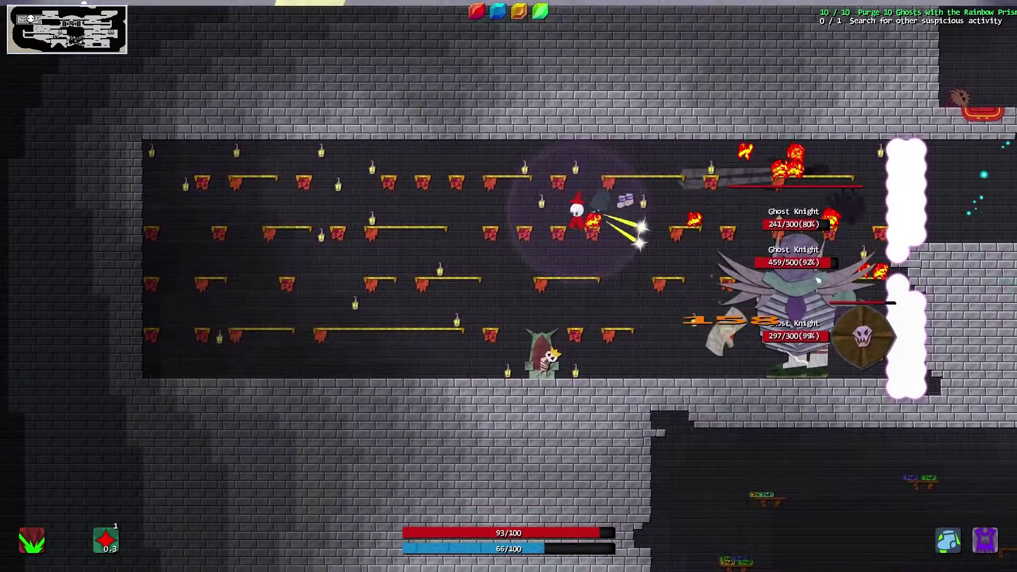
left_click(823, 285)
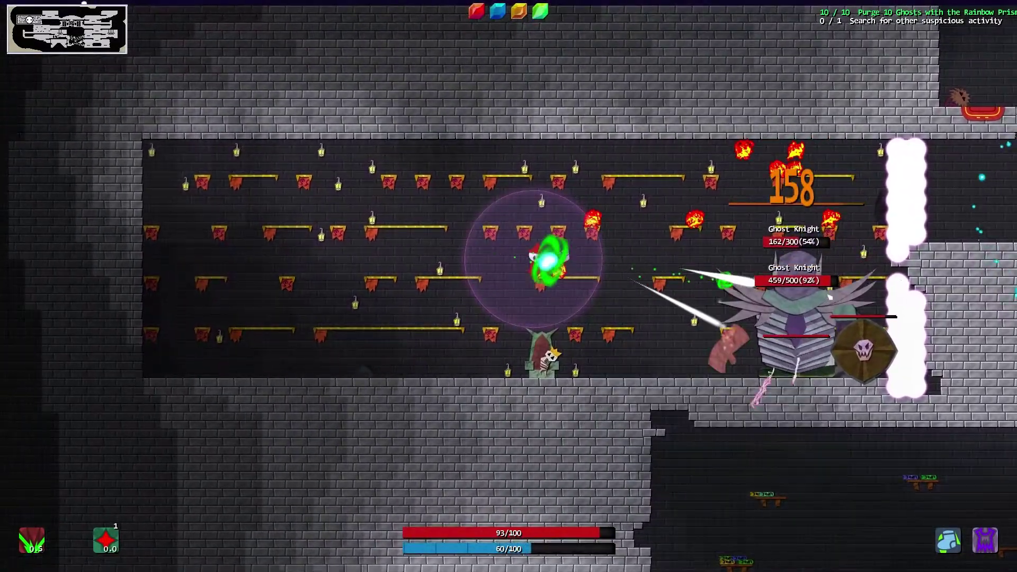
key("a")
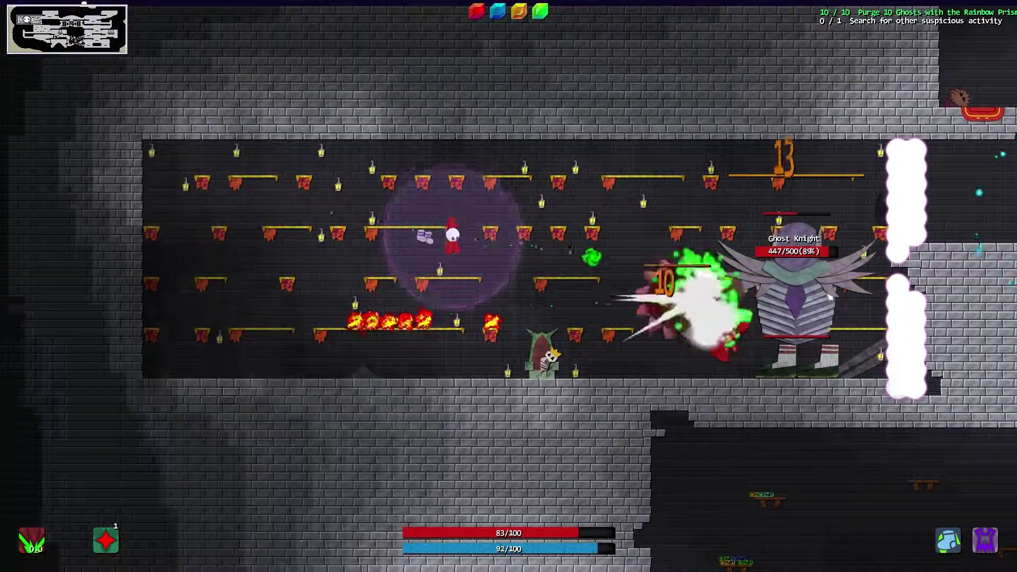
key("a")
left_click(831, 295)
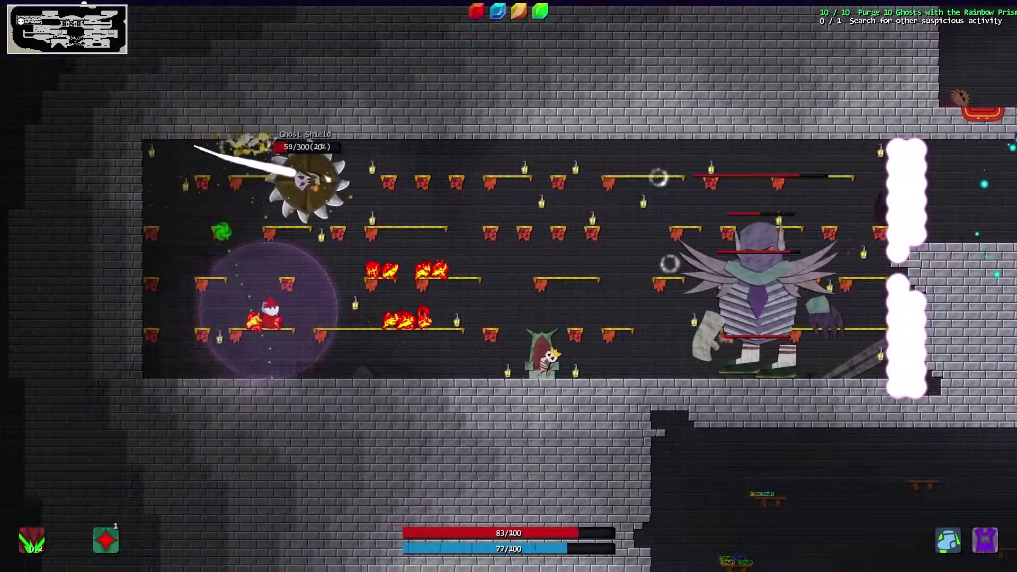
Step: Fire down from the top platform, break the knight's shield and finish it off
key("d")
key("space")
left_click(670, 264)
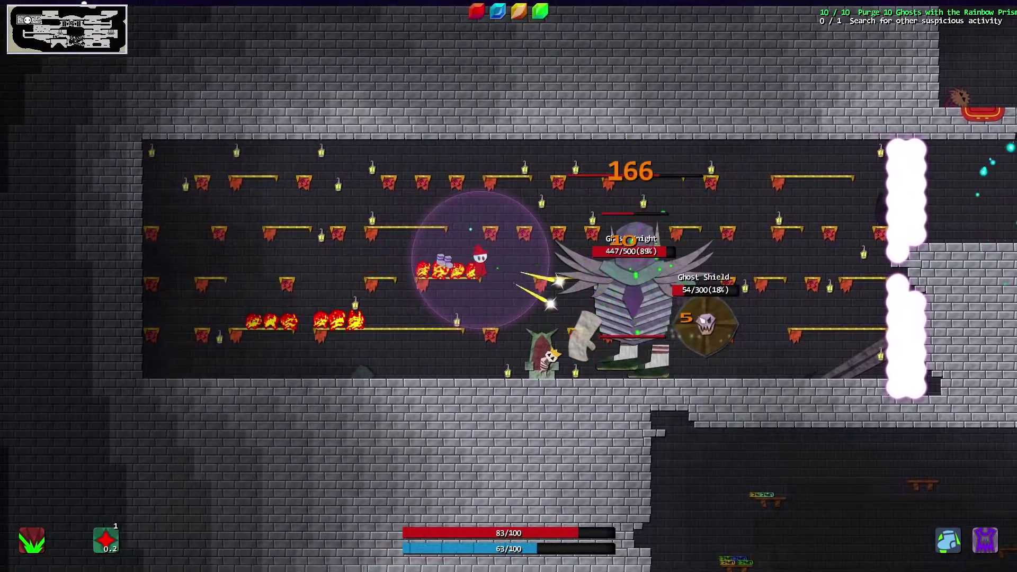
left_click(553, 251)
key("d")
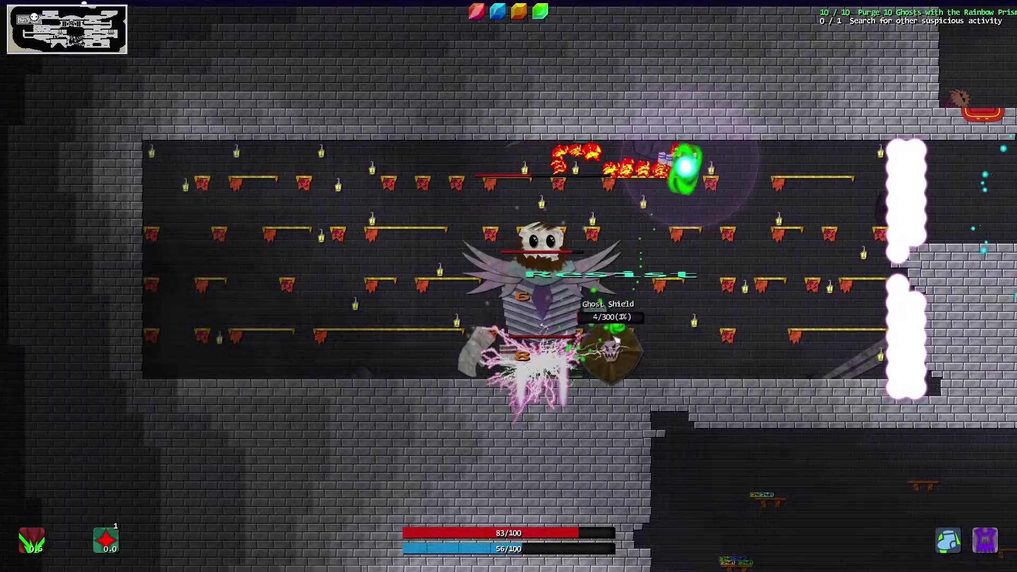
left_click(615, 340)
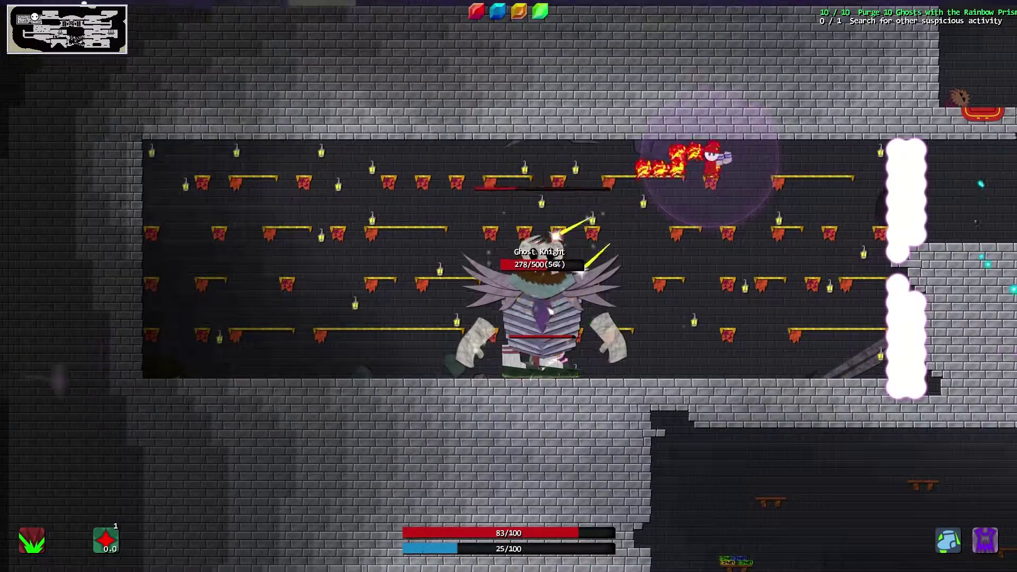
left_click(548, 334)
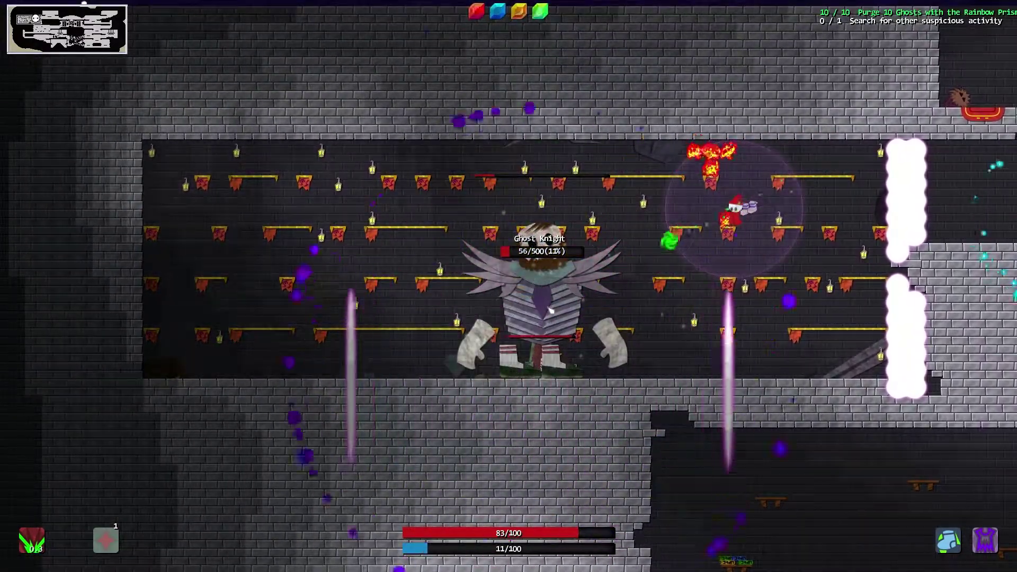
left_click(551, 310)
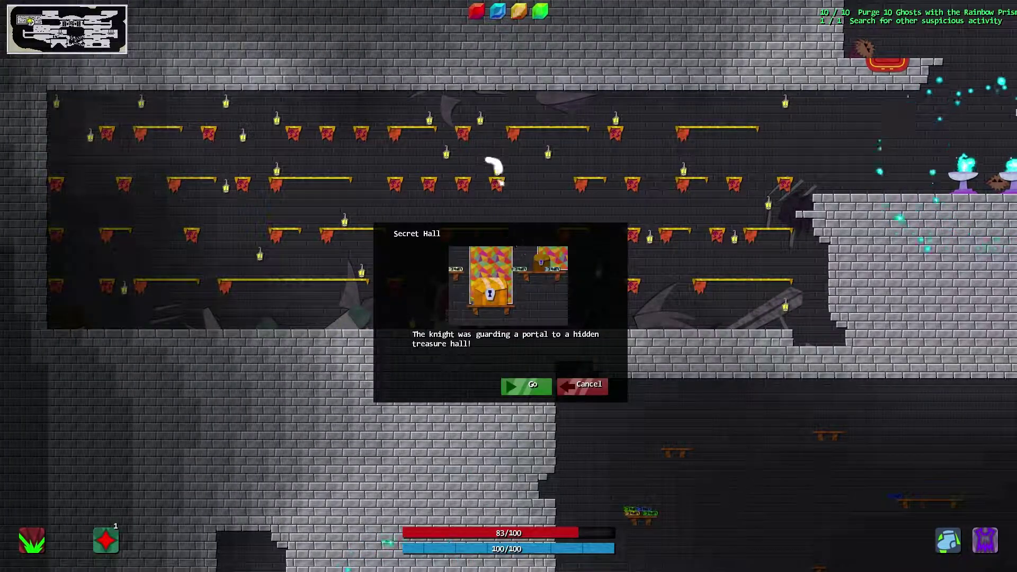
Step: Accept the Secret Hall portal and walk through the hall collecting pickups
left_click(529, 384)
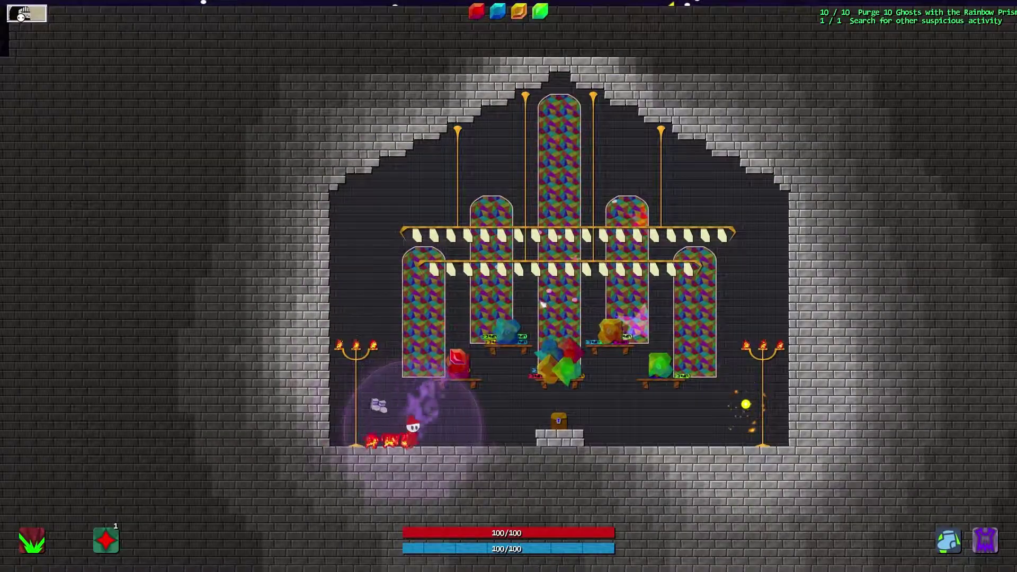
key("d")
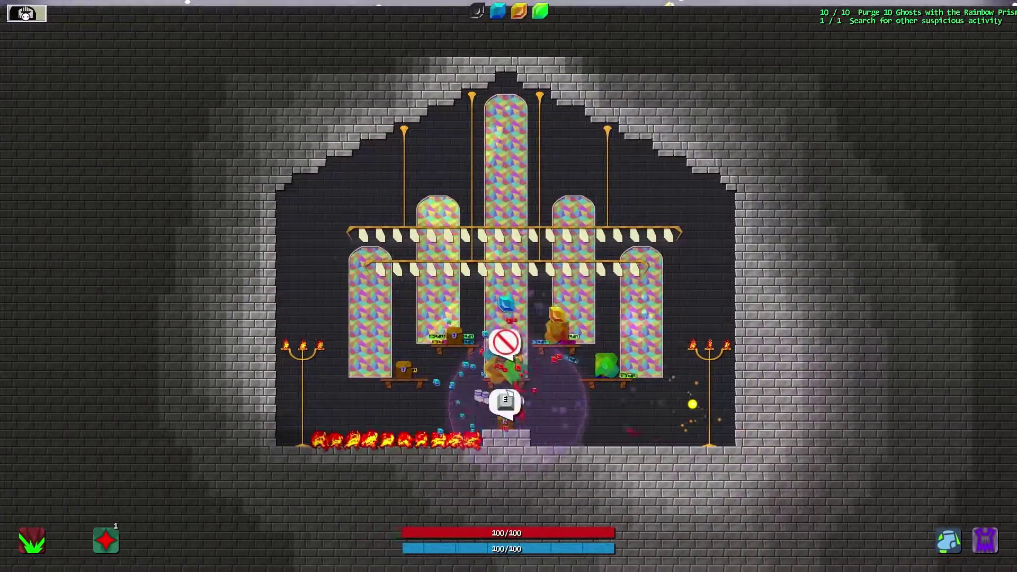
key("a")
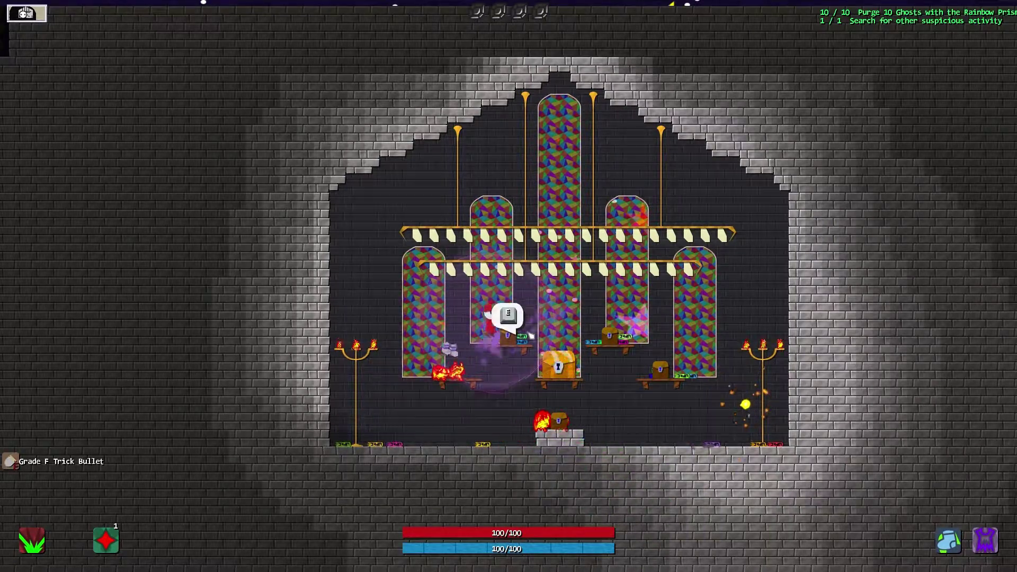
key("d")
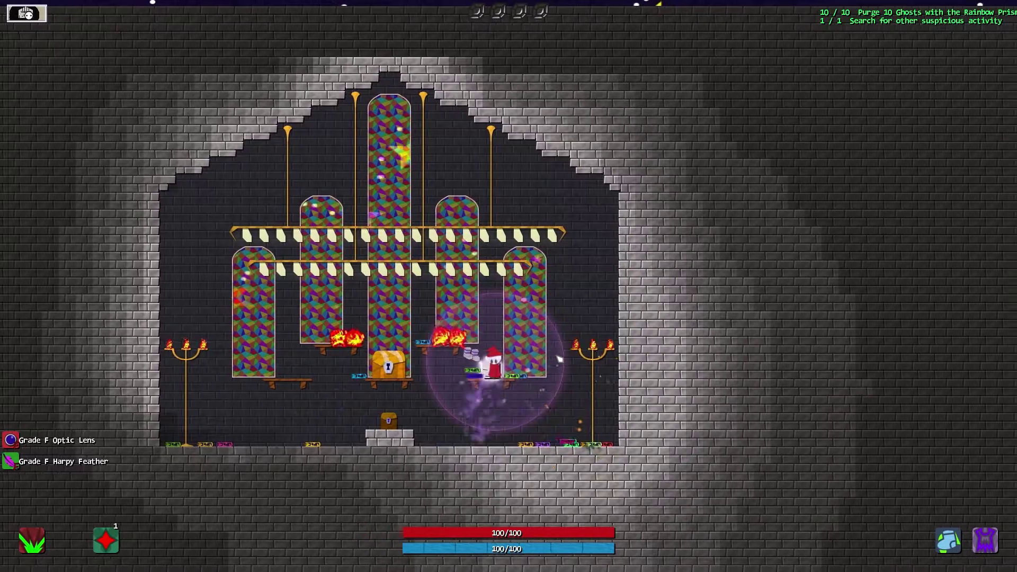
key("a")
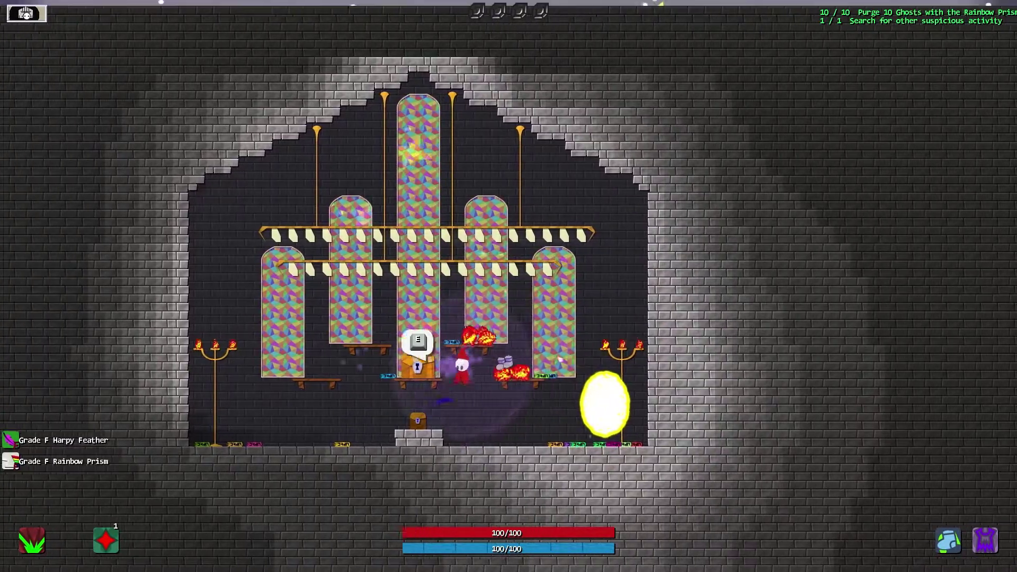
key("a")
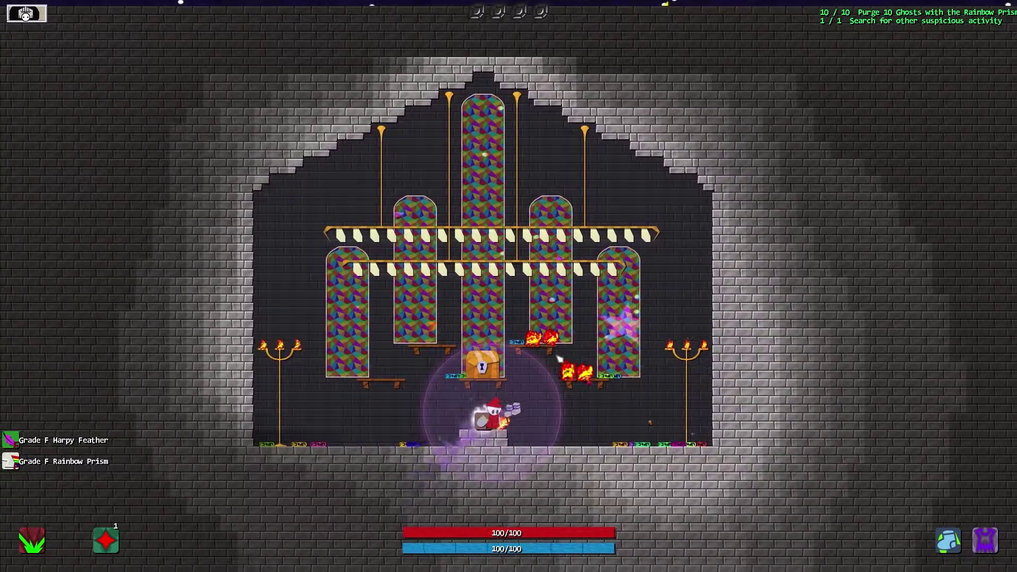
Step: Open the treasure chest, acknowledge the Scroll upgrade and equip the second spell
key("w")
key("e")
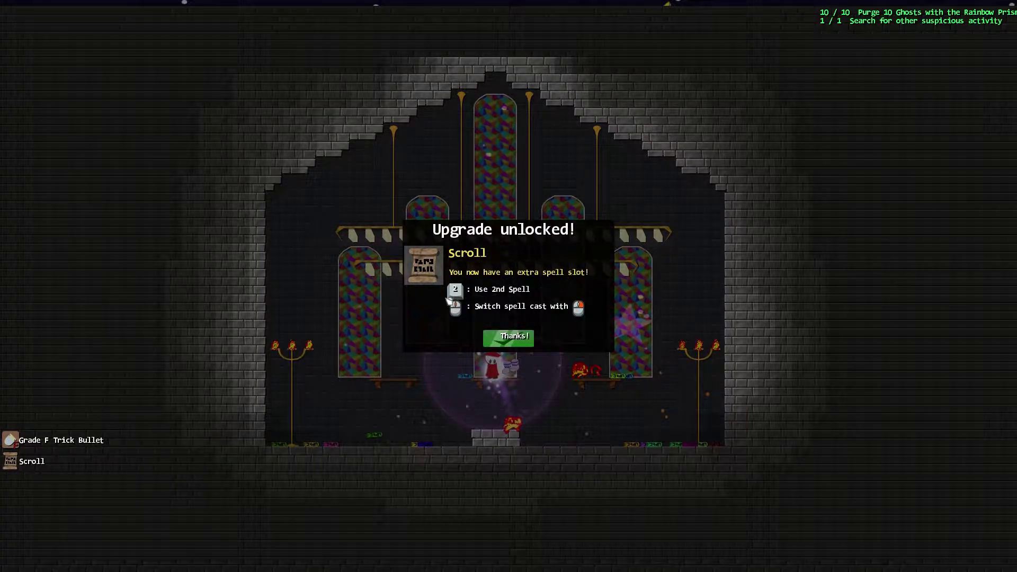
left_click(512, 341)
key("2")
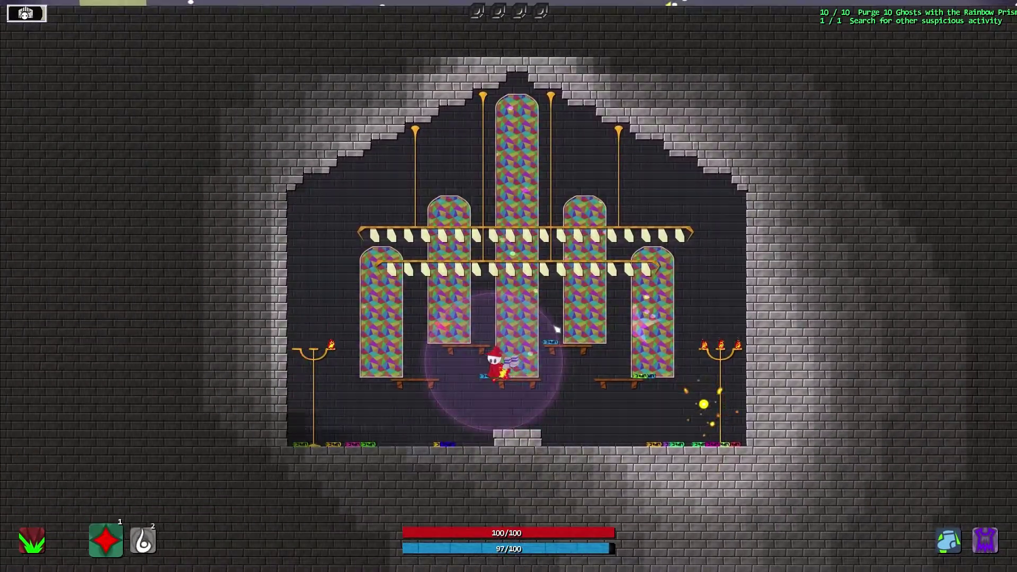
Step: Cast the second spell while dropping to the floor and moving right until The Cleansing completes
left_click(561, 327)
key("s")
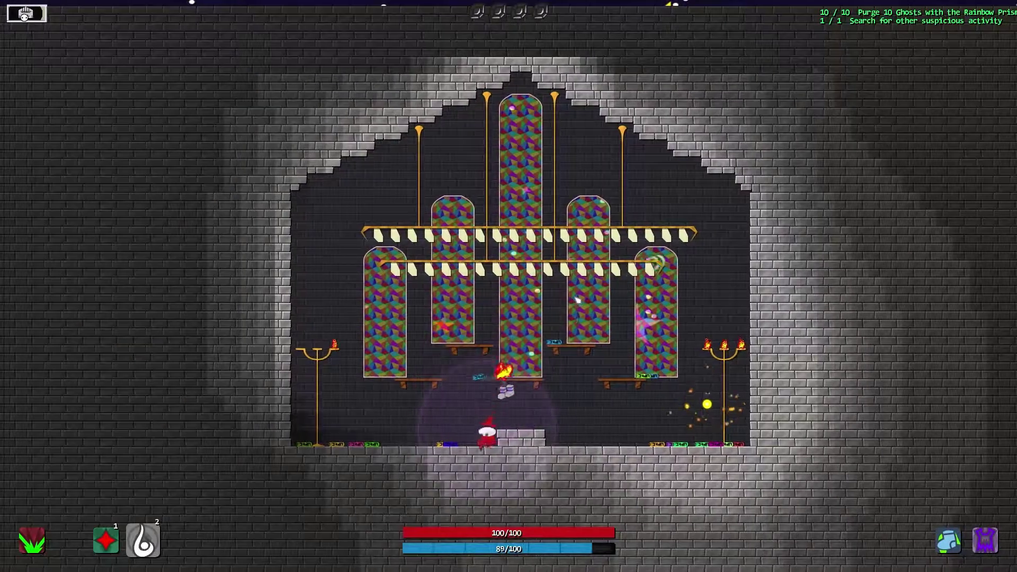
key("d")
left_click(584, 312)
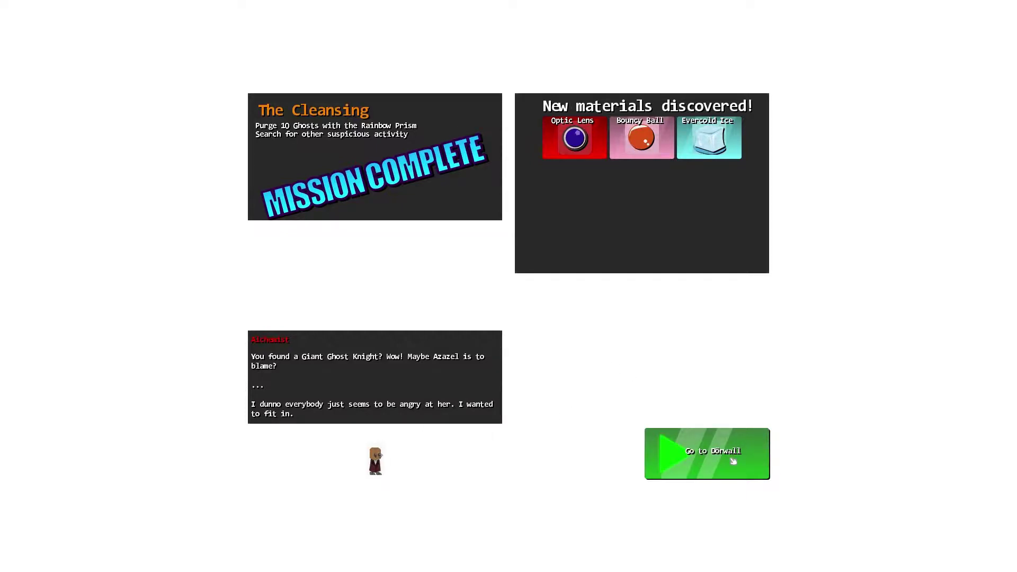
Step: Return to Dorwall, check the alchemy table, then open the wand and spell crafting station
left_click(733, 462)
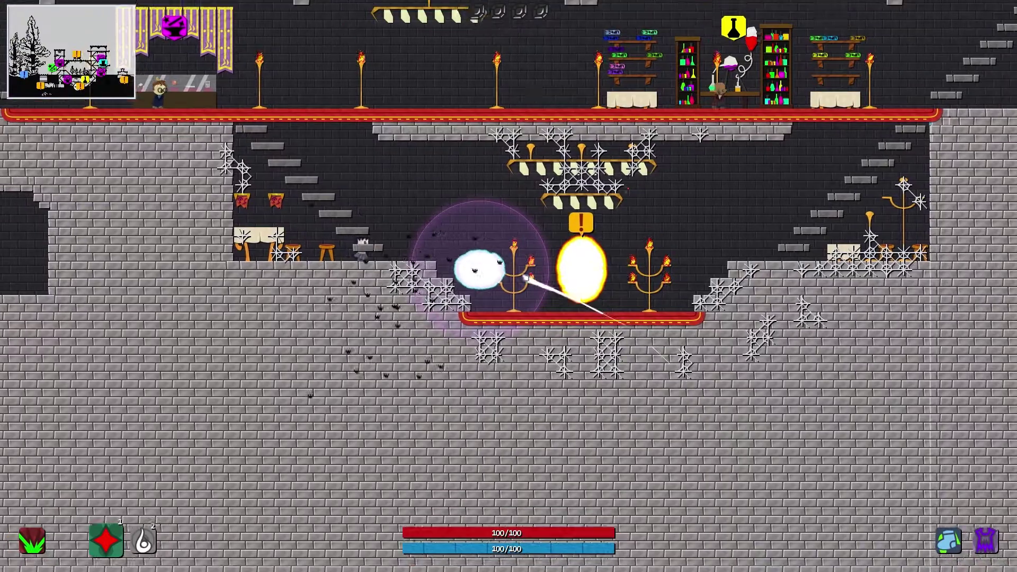
key("d")
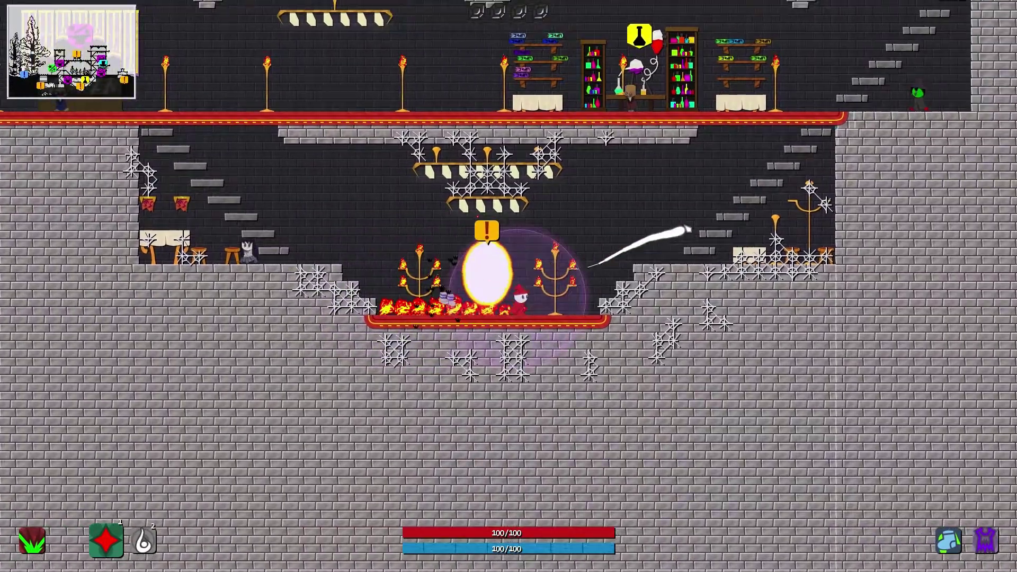
key("d")
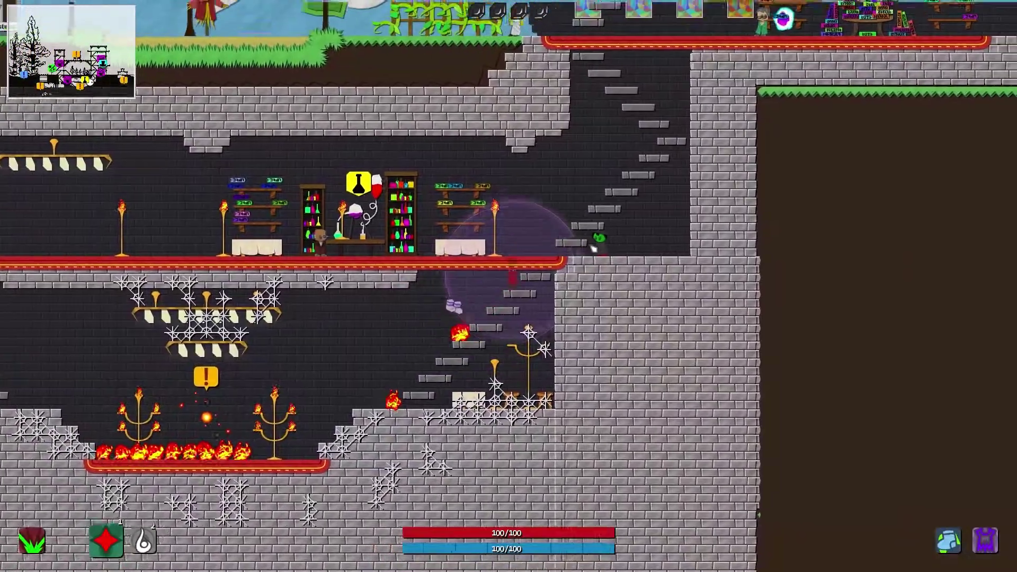
key("a")
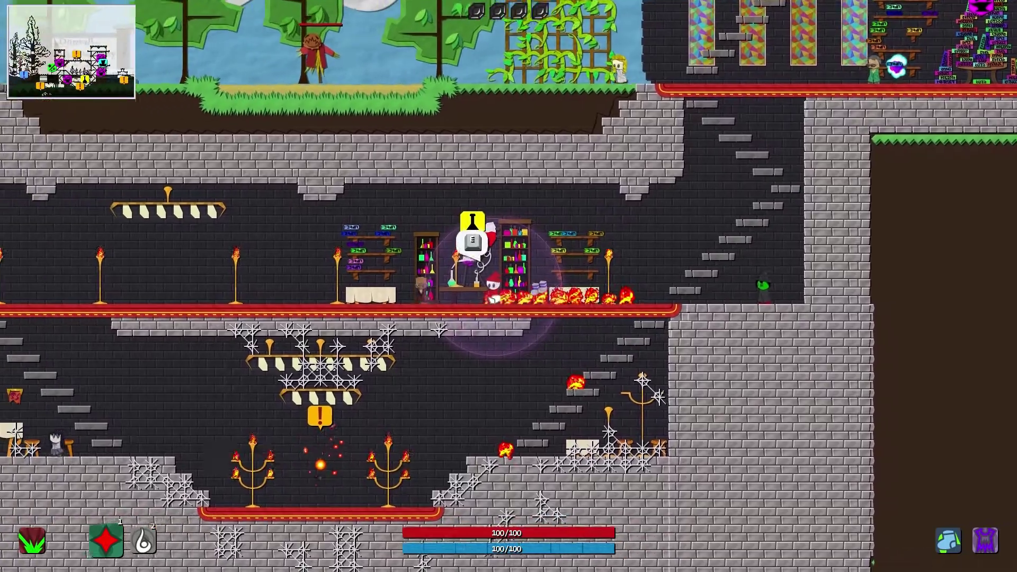
left_click(490, 298)
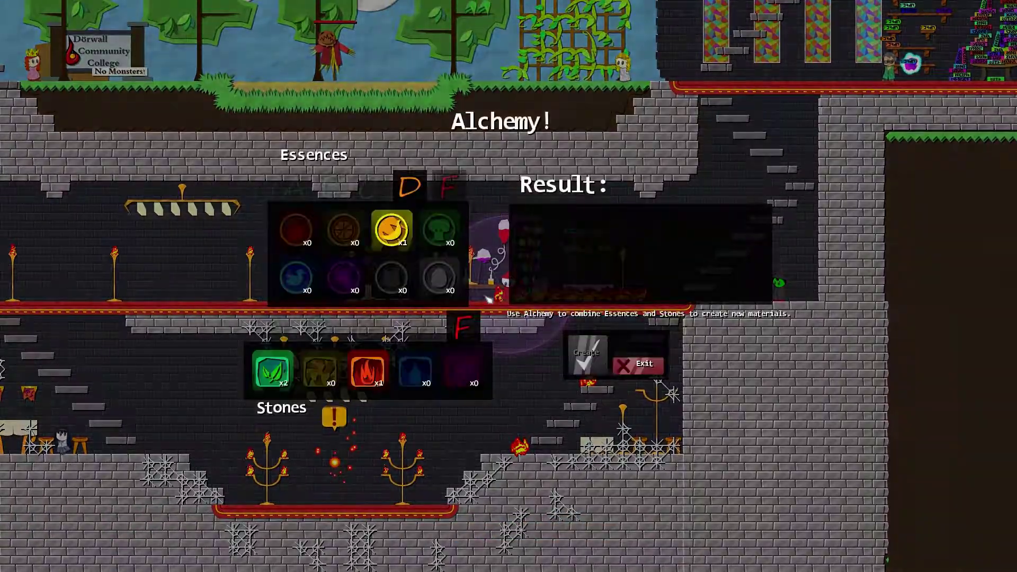
left_click(627, 366)
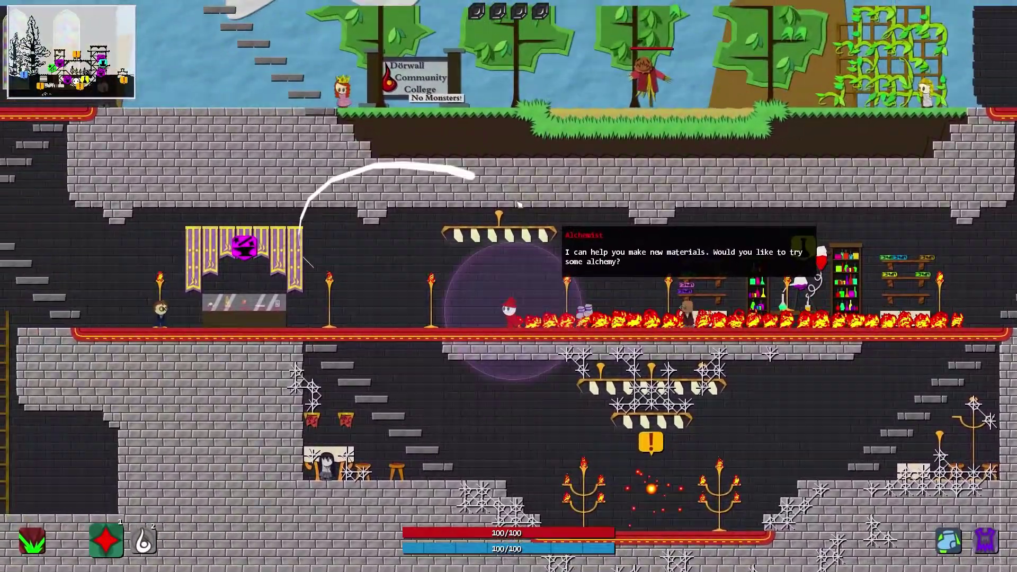
key("a")
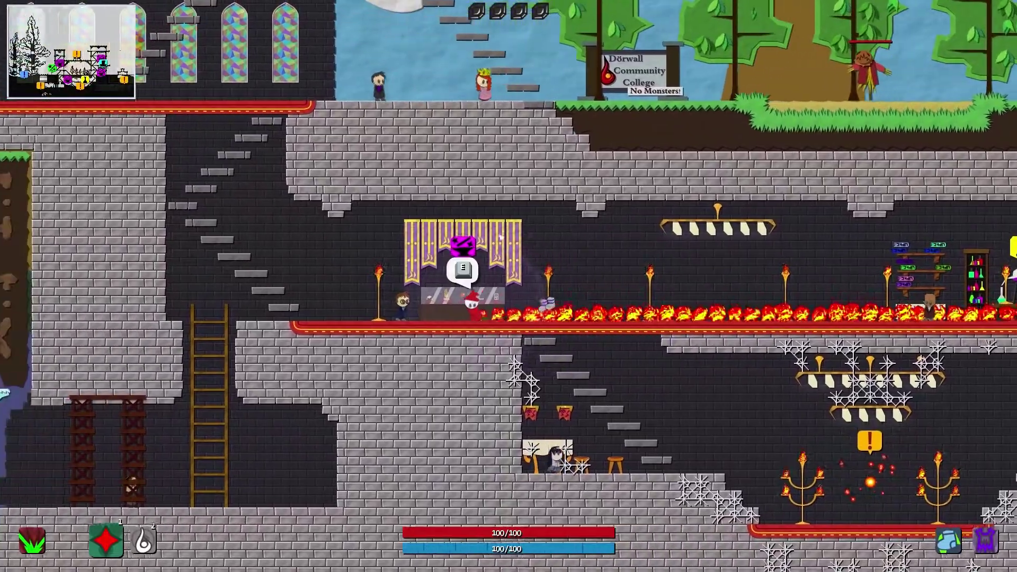
left_click(488, 242)
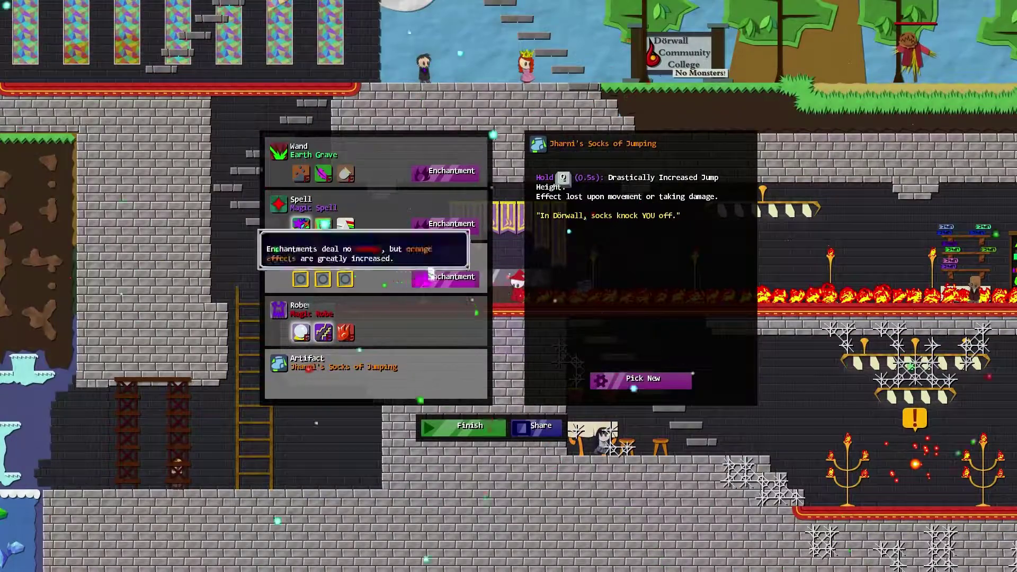
Step: Try Evercold Ice, Bouncy Ball and Illusion Dust on the second spell's slots
left_click(314, 285)
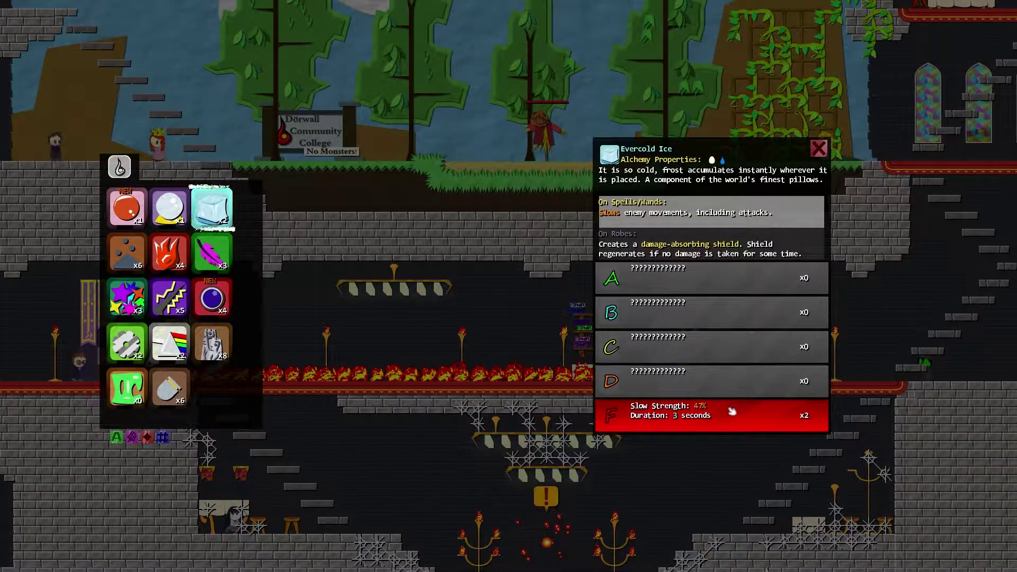
left_click(732, 413)
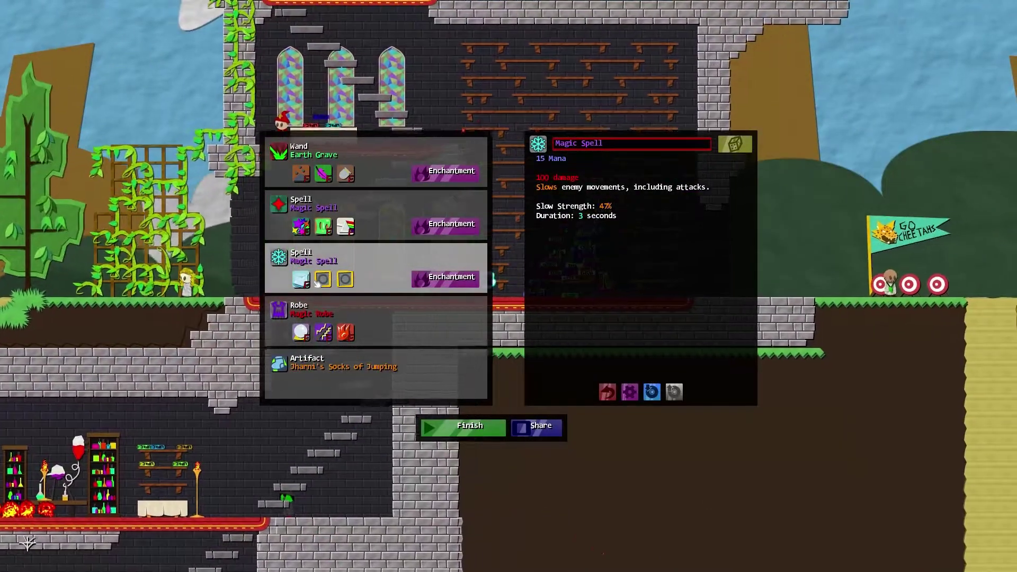
left_click(318, 288)
mouse_move(128, 208)
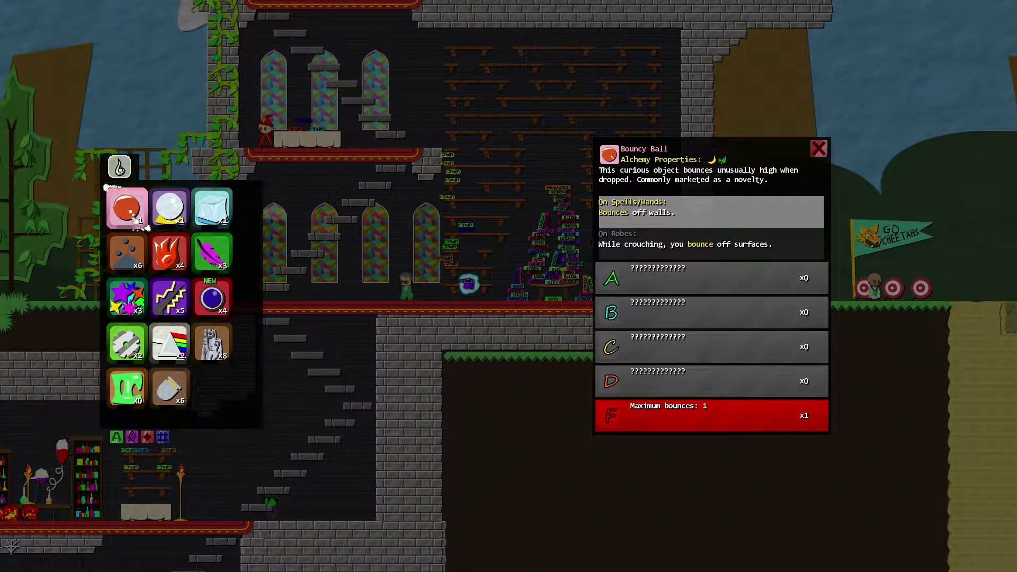
left_click(715, 416)
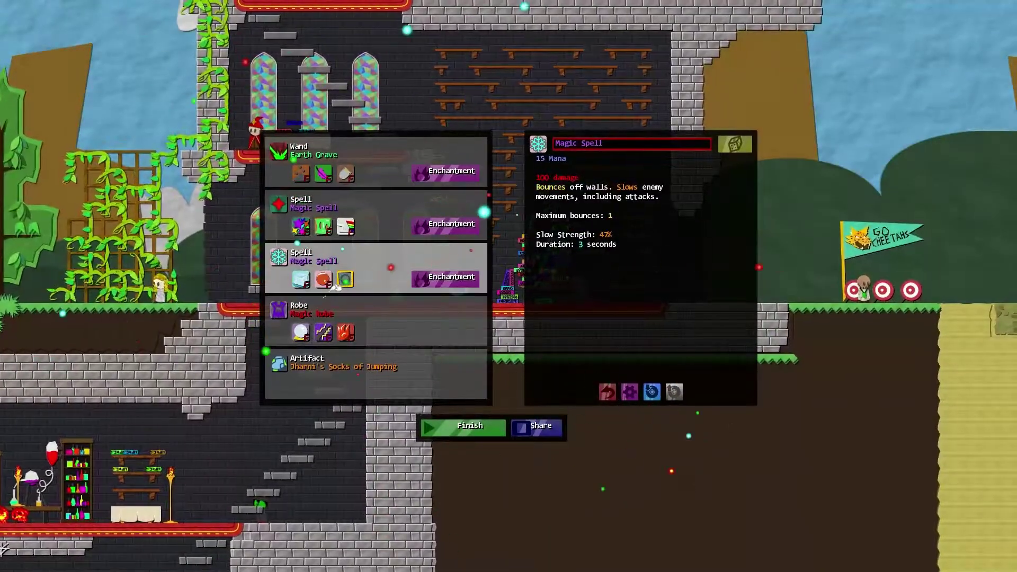
left_click(340, 282)
mouse_move(127, 300)
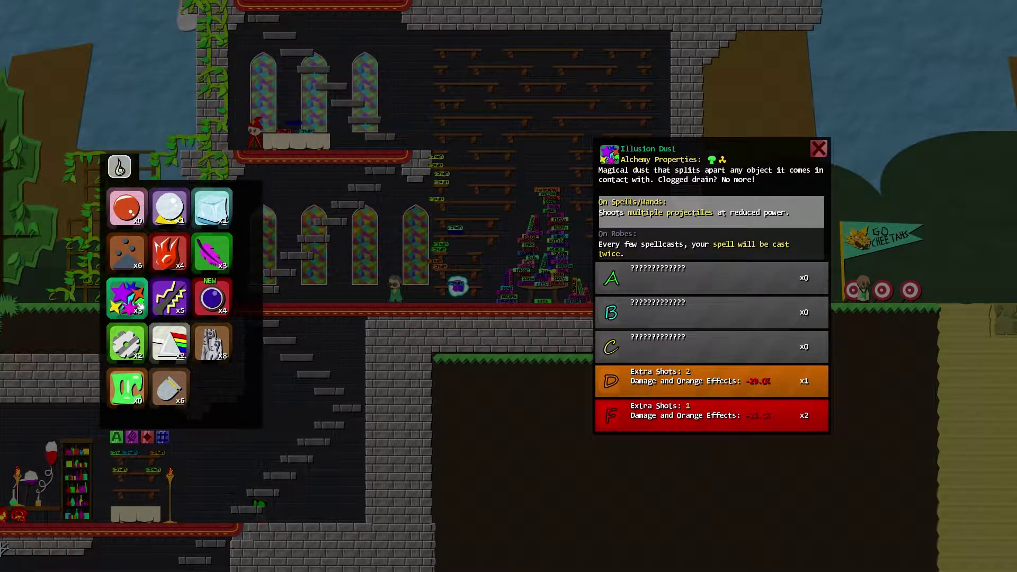
left_click(127, 298)
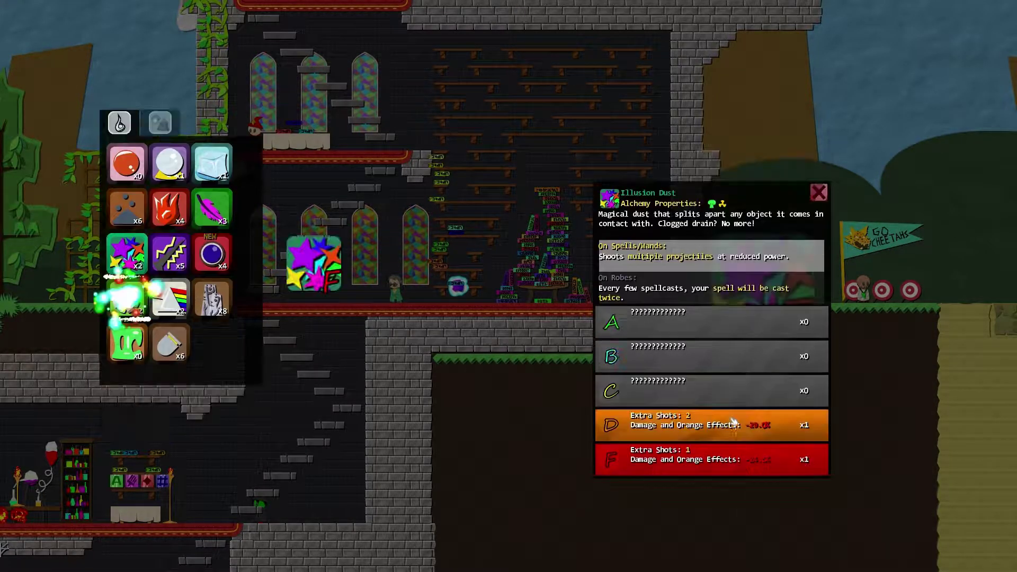
Step: Give the second spell Illusion Dust for three extra shots plus Fire Crystal
left_click(347, 283)
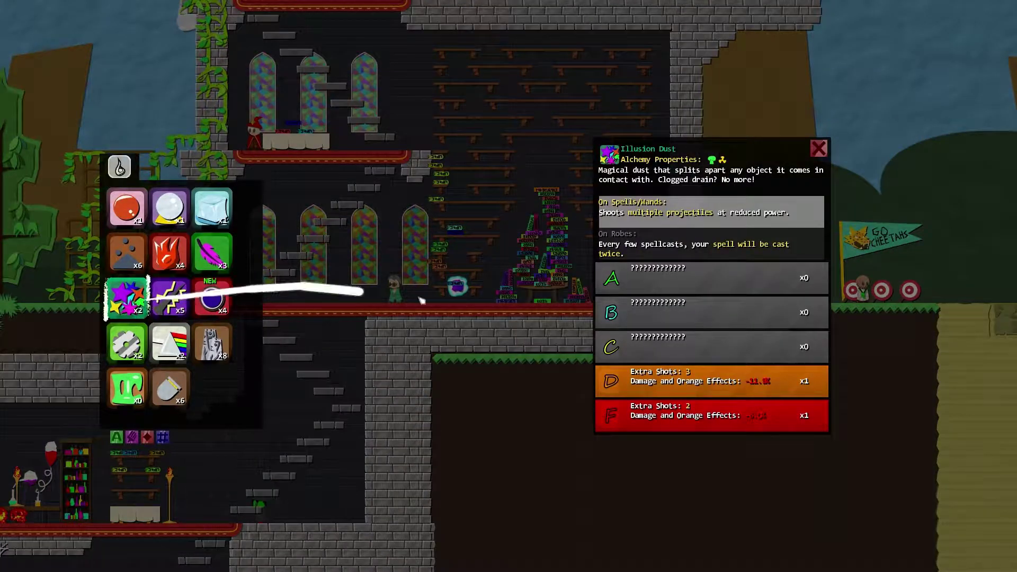
left_click(713, 385)
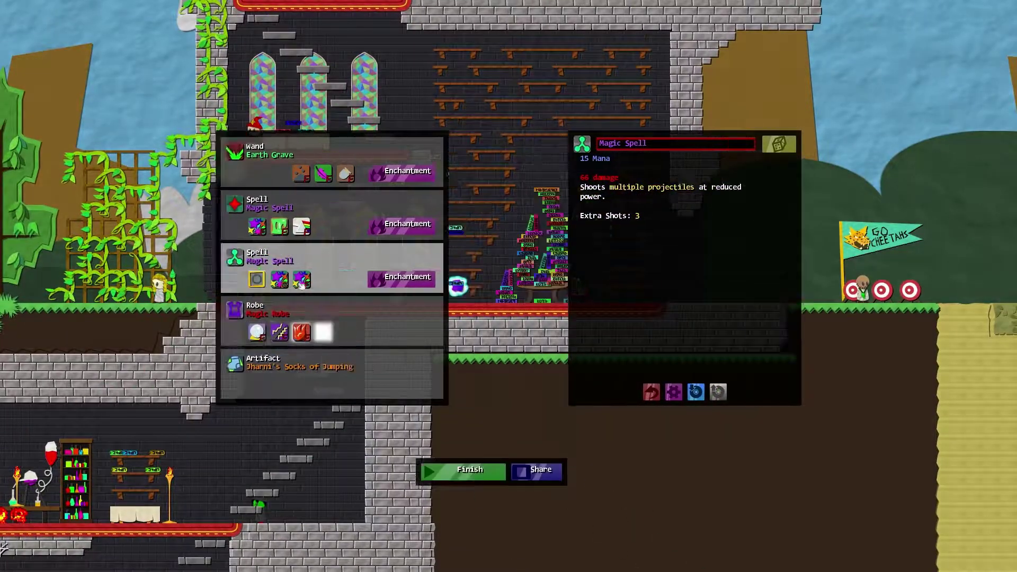
left_click(301, 281)
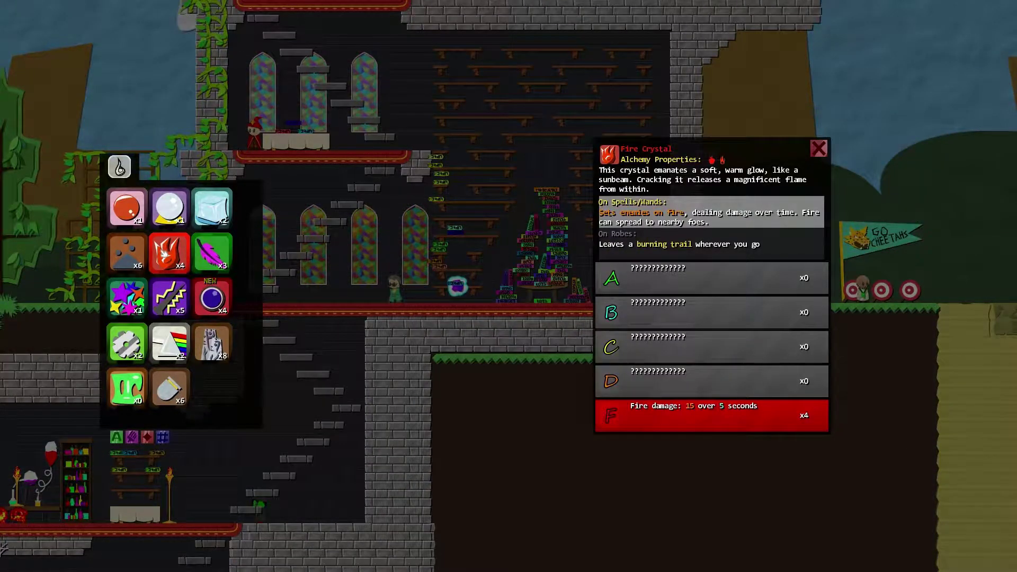
left_click(713, 415)
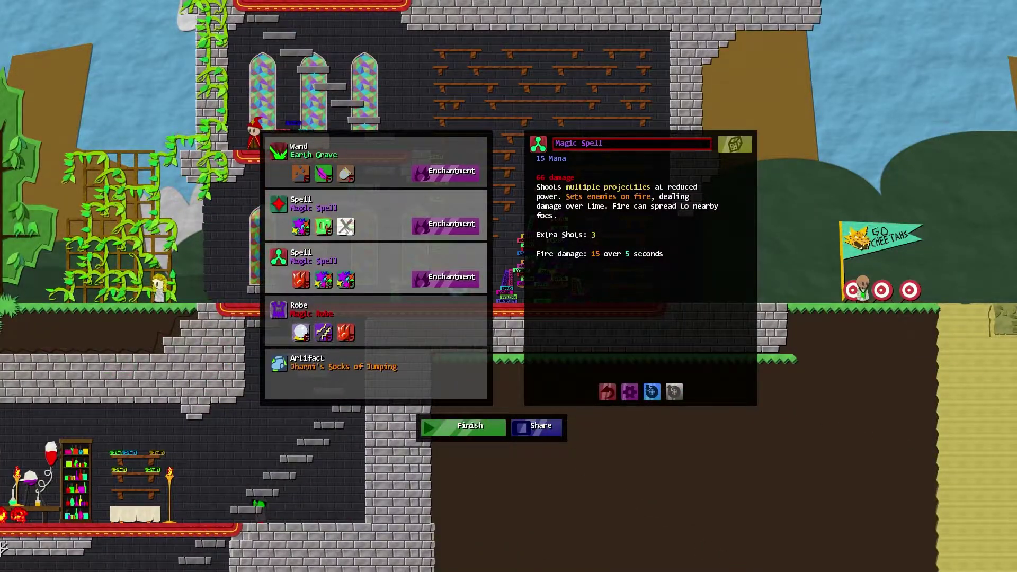
Step: Give the first spell Evercold Ice, Optic Lens and Illusion Dust, then finish crafting
left_click(300, 274)
left_click(212, 204)
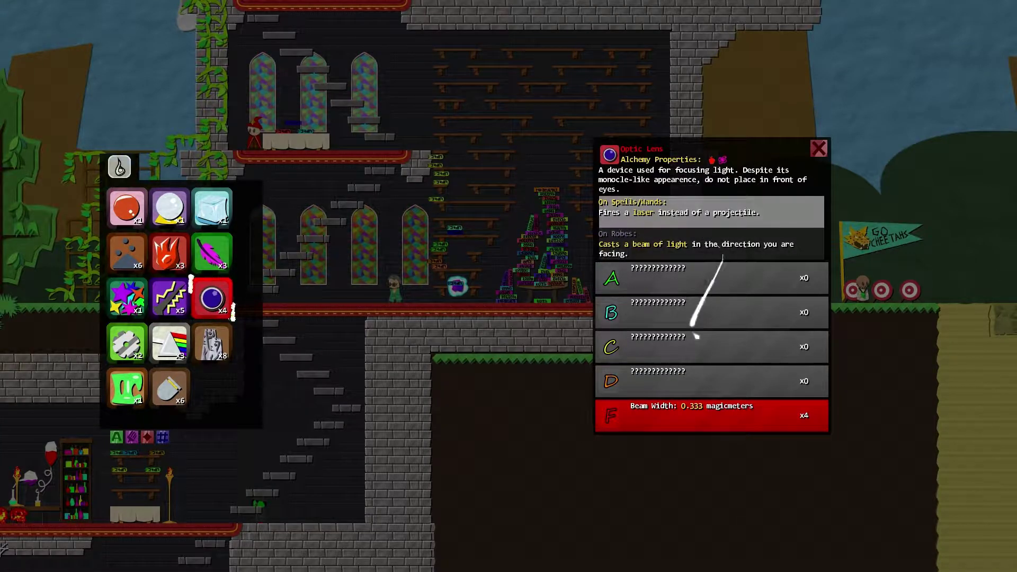
left_click(698, 412)
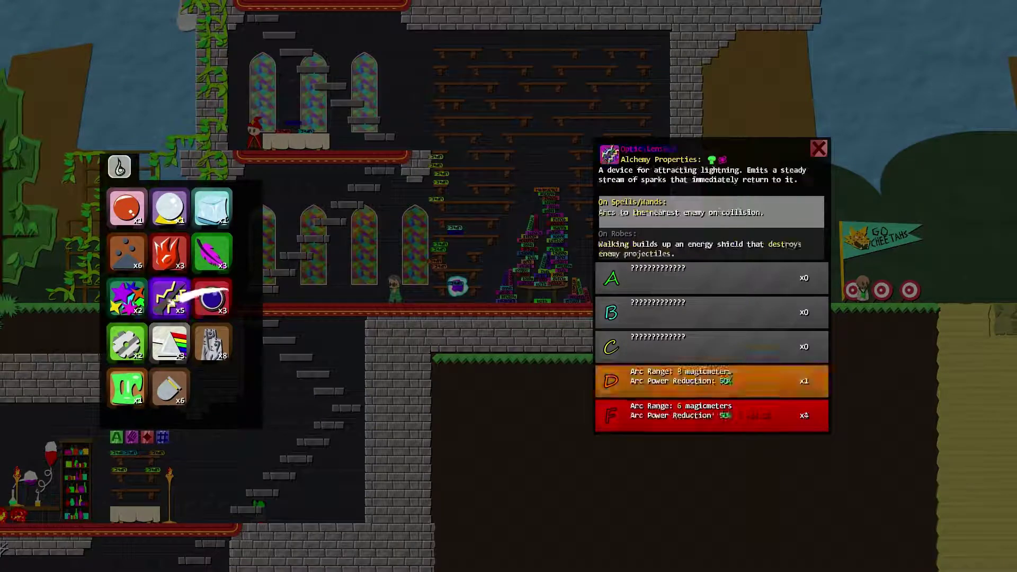
left_click(127, 298)
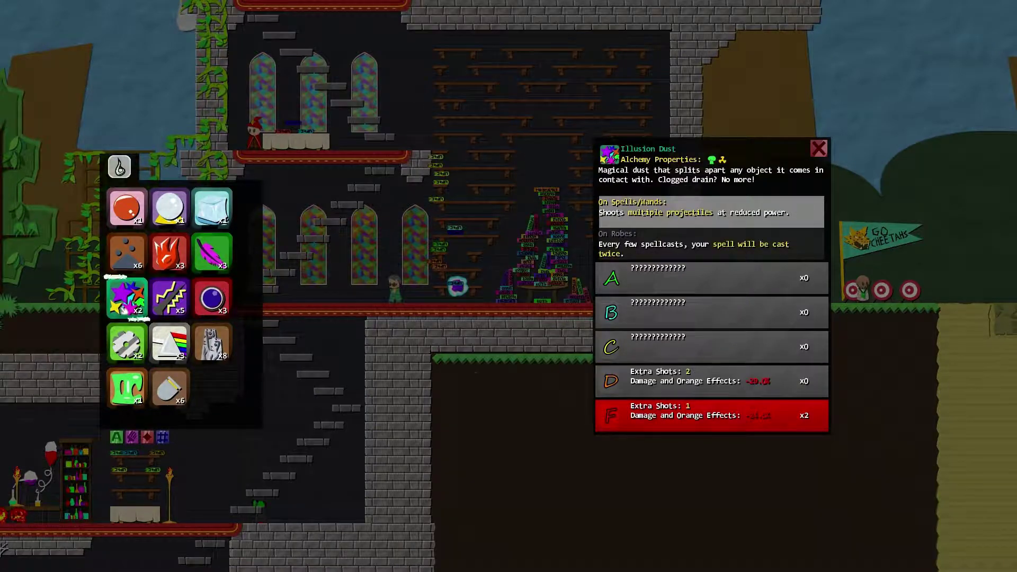
left_click(682, 420)
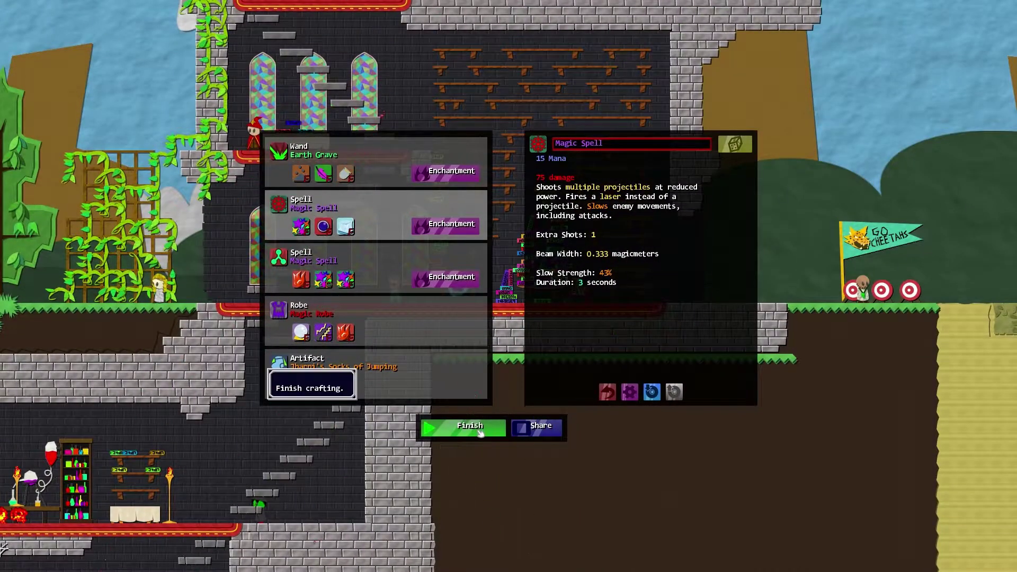
left_click(480, 432)
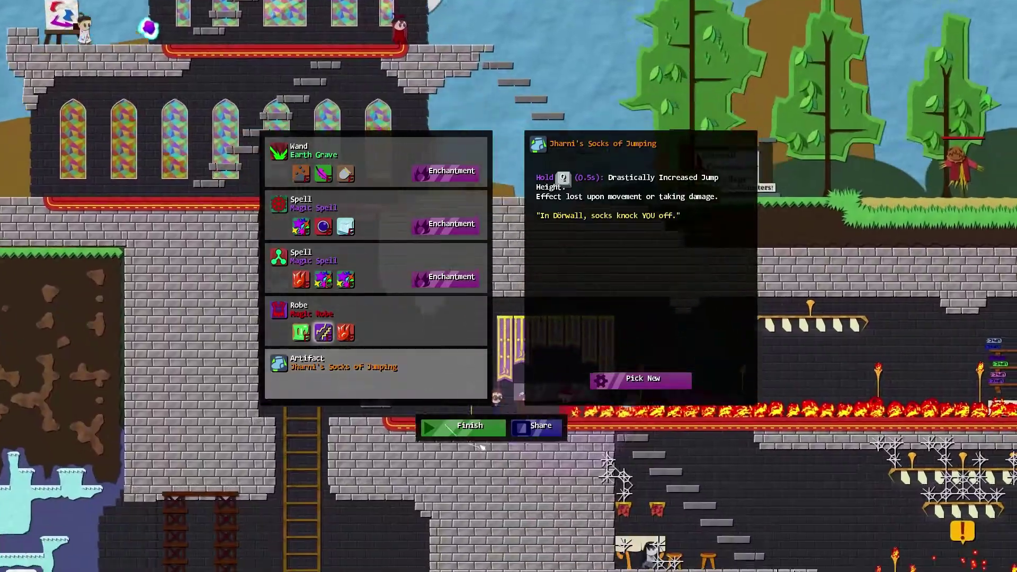
Step: Close crafting and test the new spell while walking across the field
left_click(472, 427)
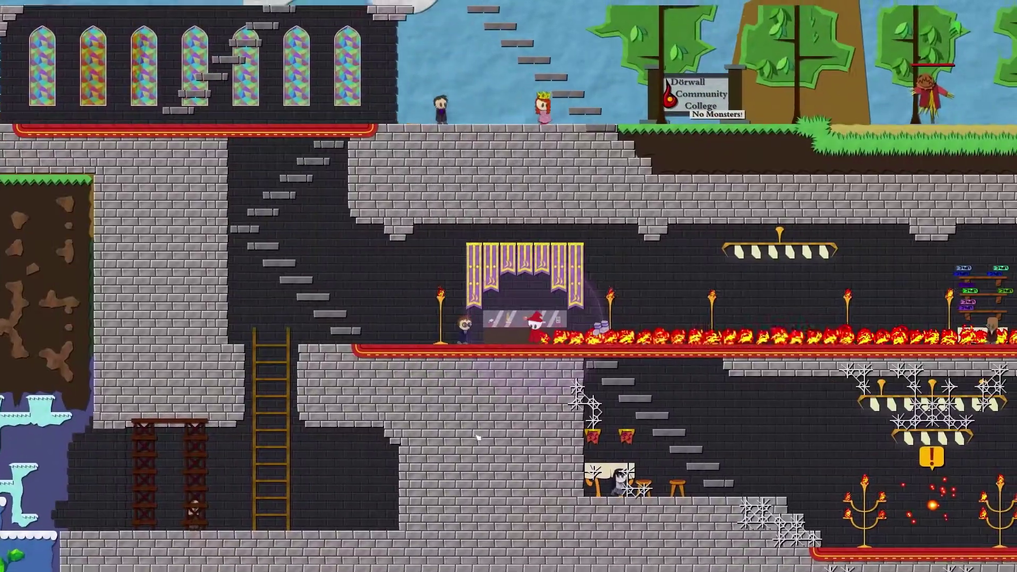
left_click(715, 270)
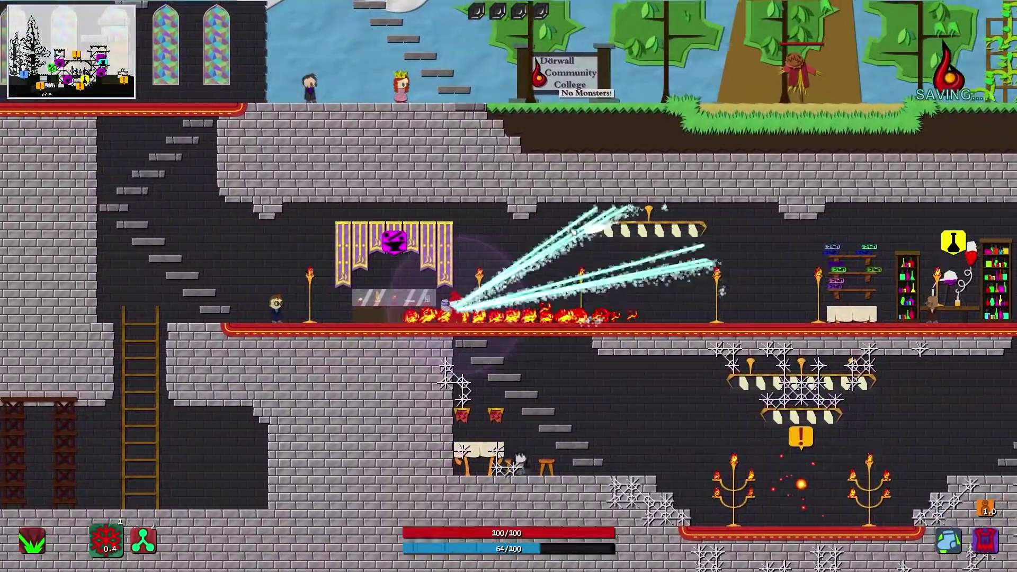
key("a")
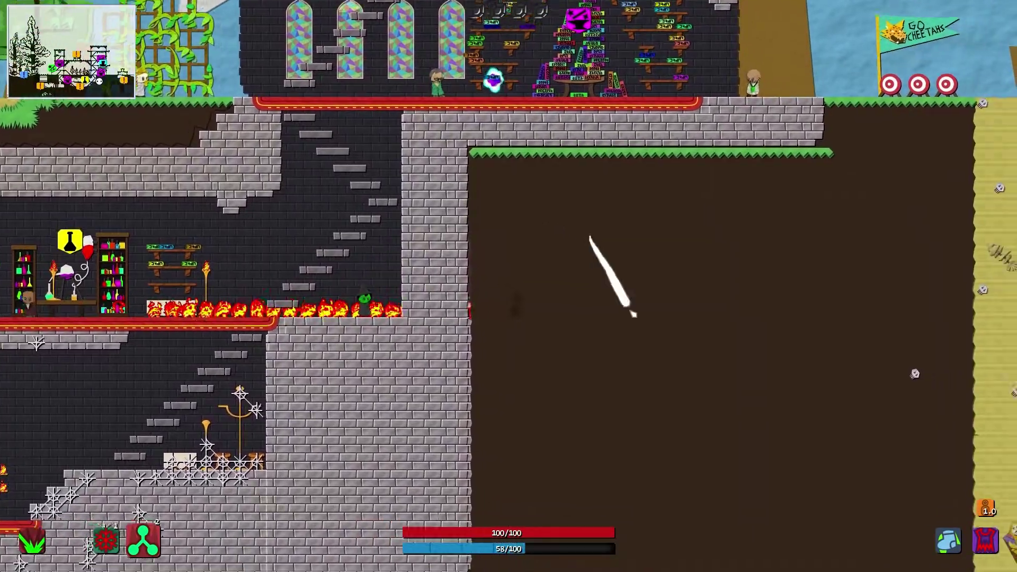
key("d")
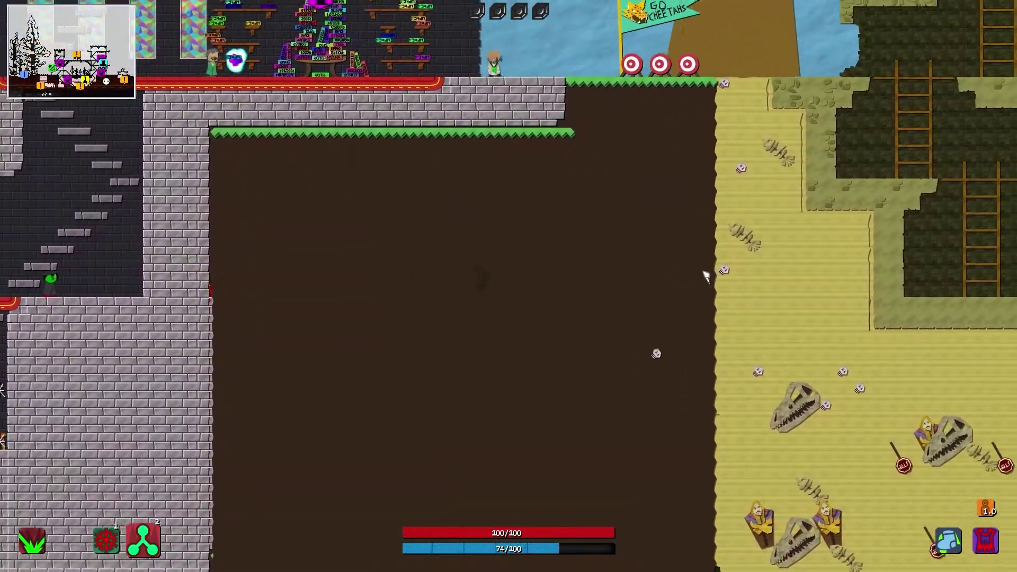
key("d")
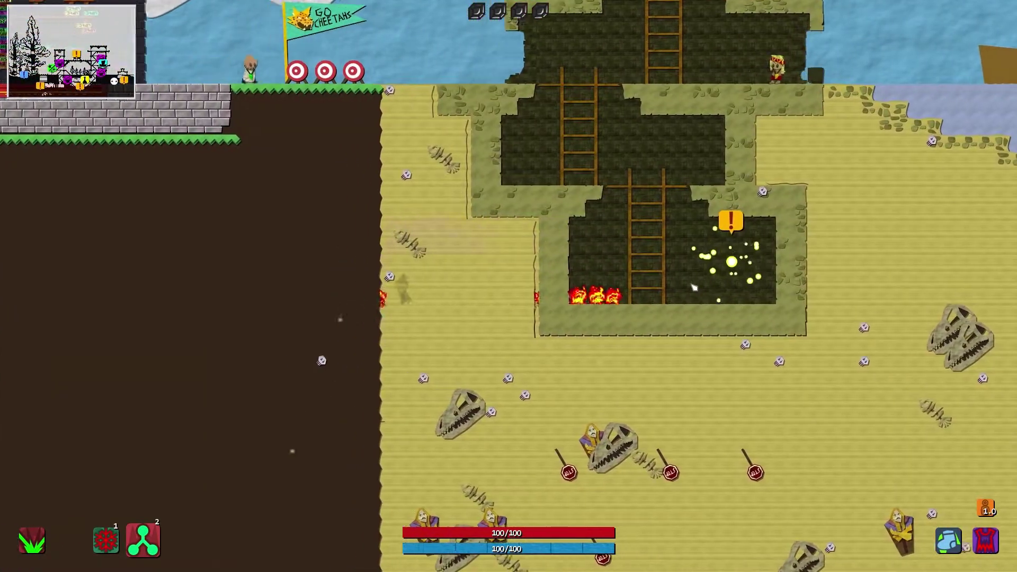
Step: Return through the castle, climb and drop to the lower floor, and open Alchemy
key("a")
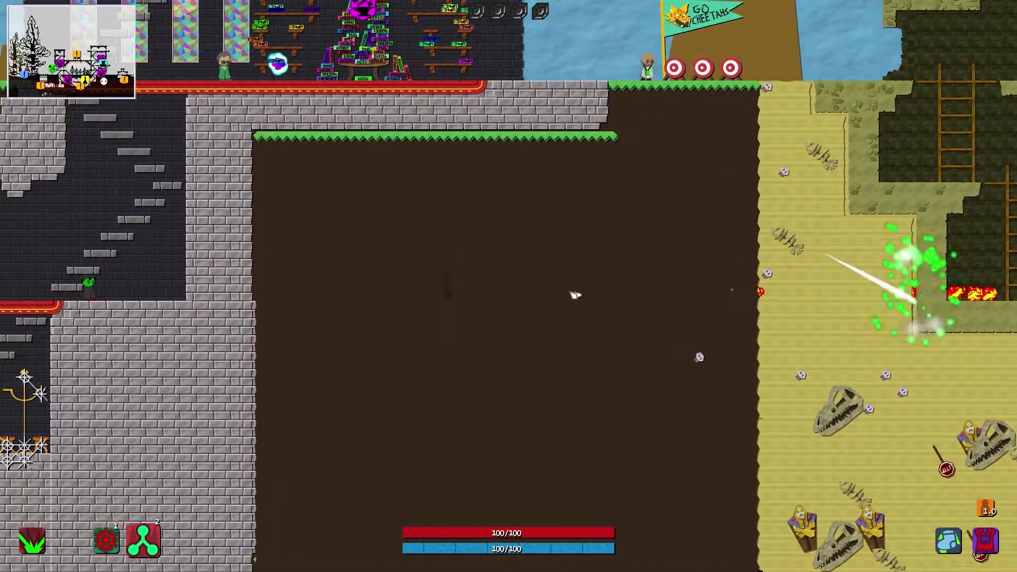
key("a")
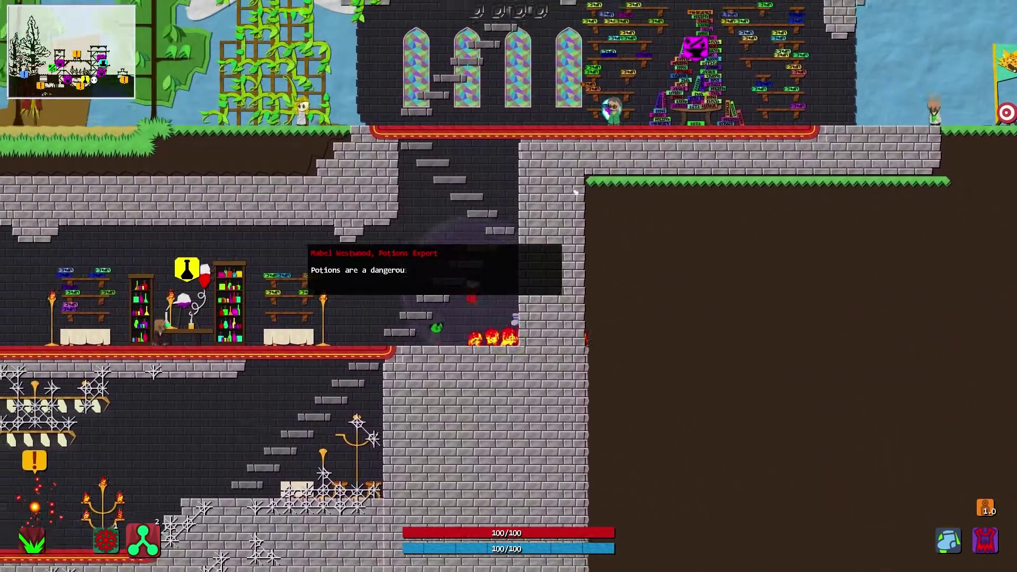
key("space")
key("space")
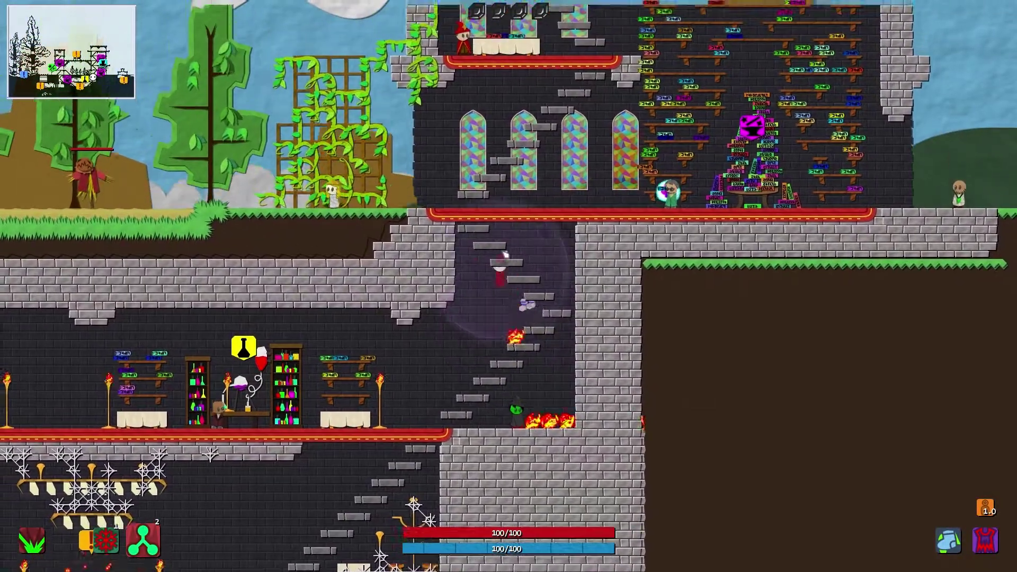
key("a")
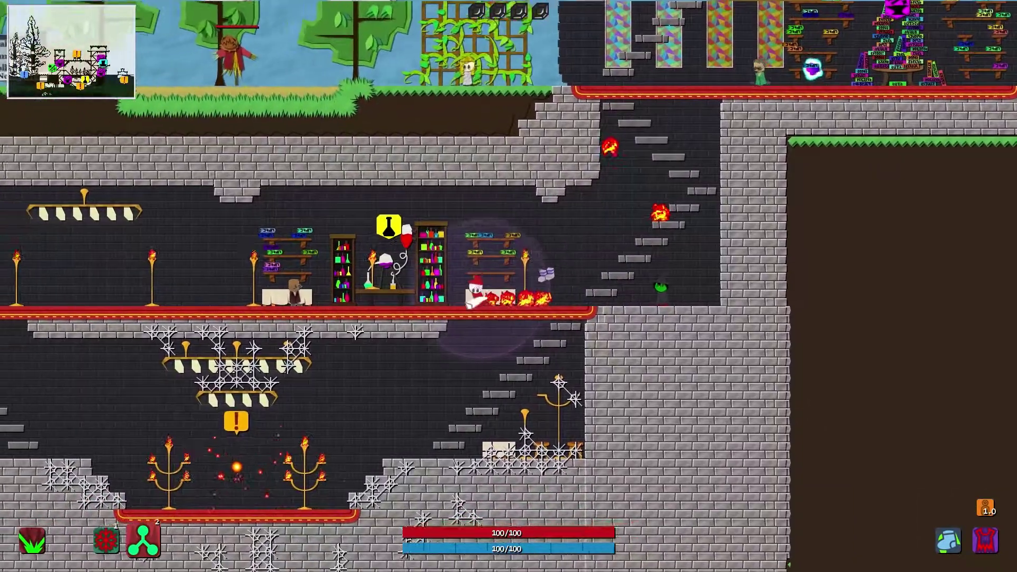
key("a")
key("e")
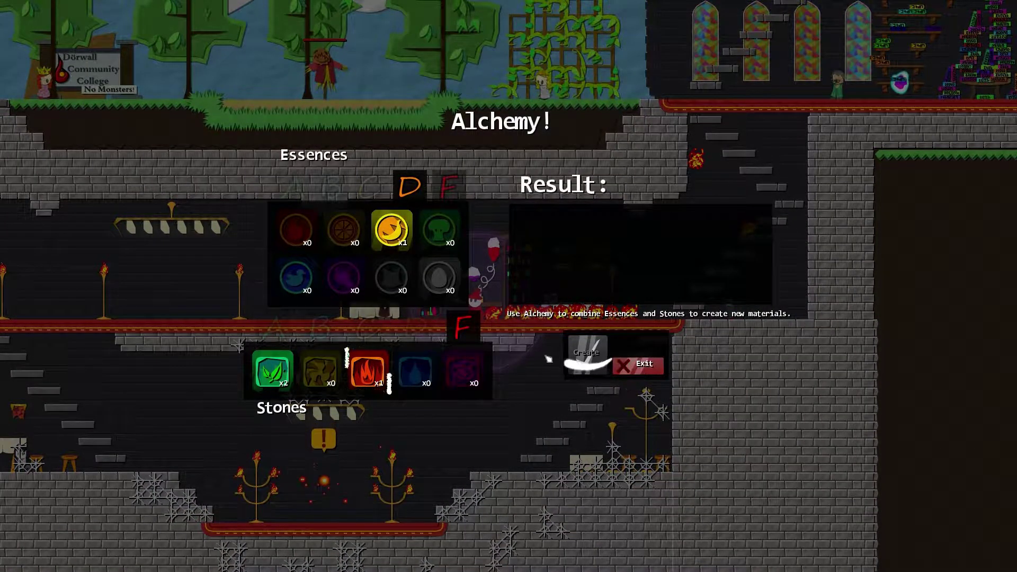
Step: Craft a Grade D Bouncy Ball from yellow essence and green stone
left_click(407, 227)
left_click(271, 370)
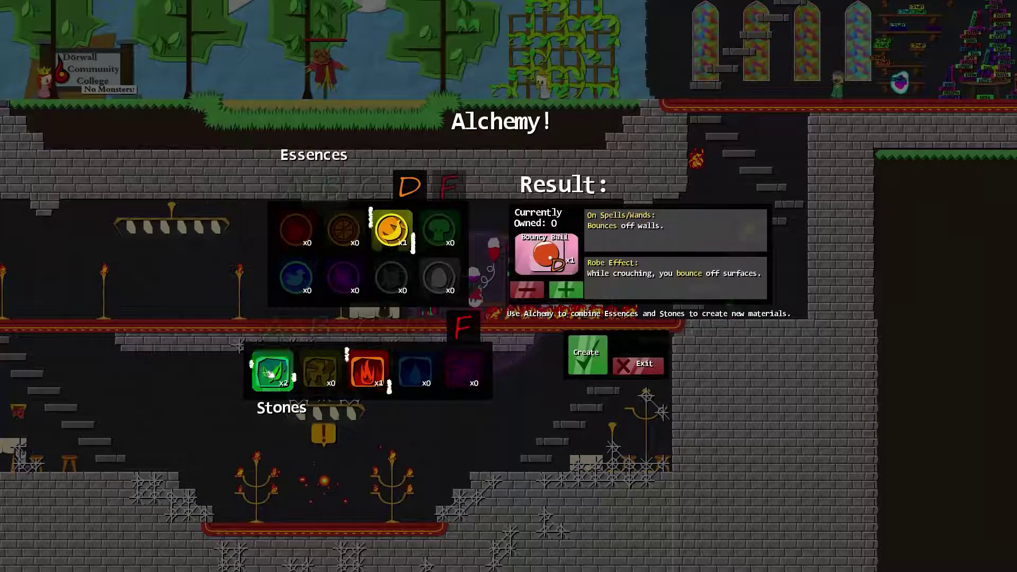
left_click(421, 231)
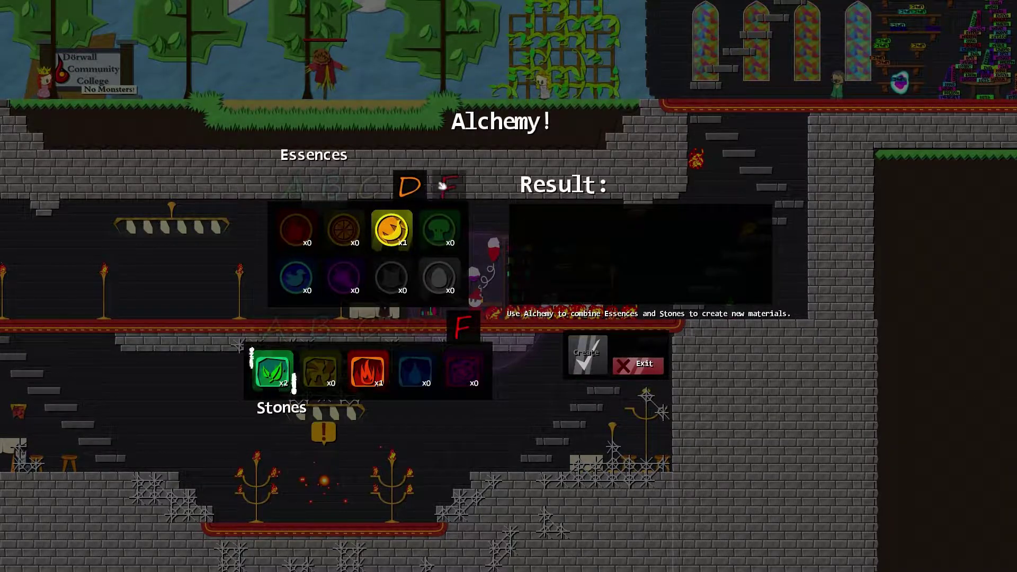
left_click(445, 186)
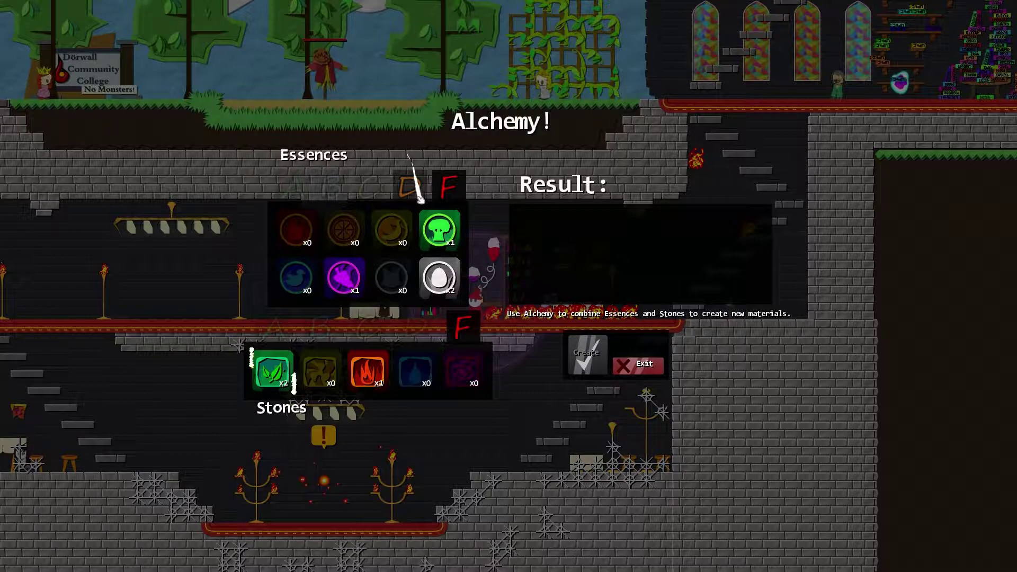
left_click(409, 187)
left_click(392, 228)
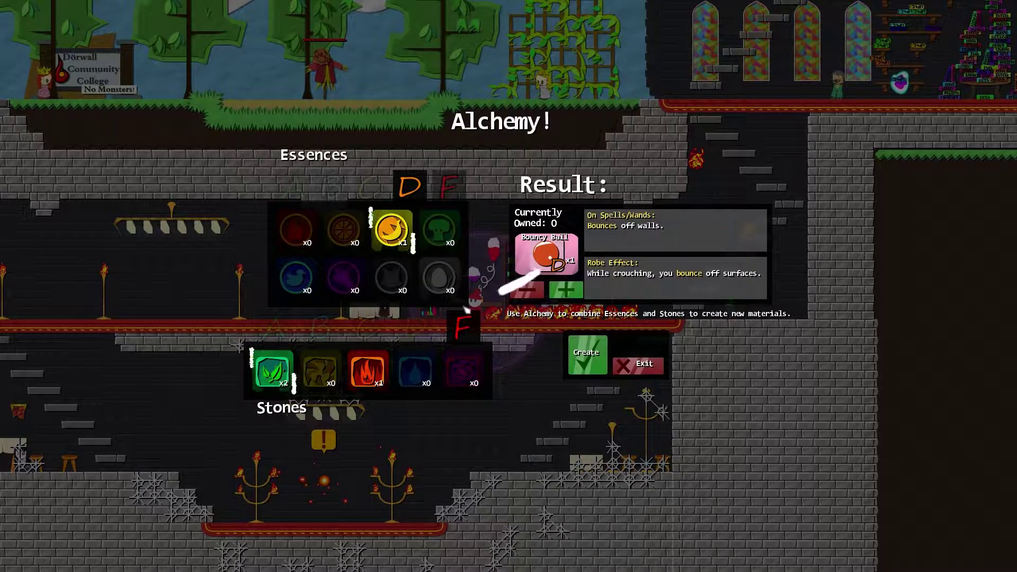
left_click(588, 372)
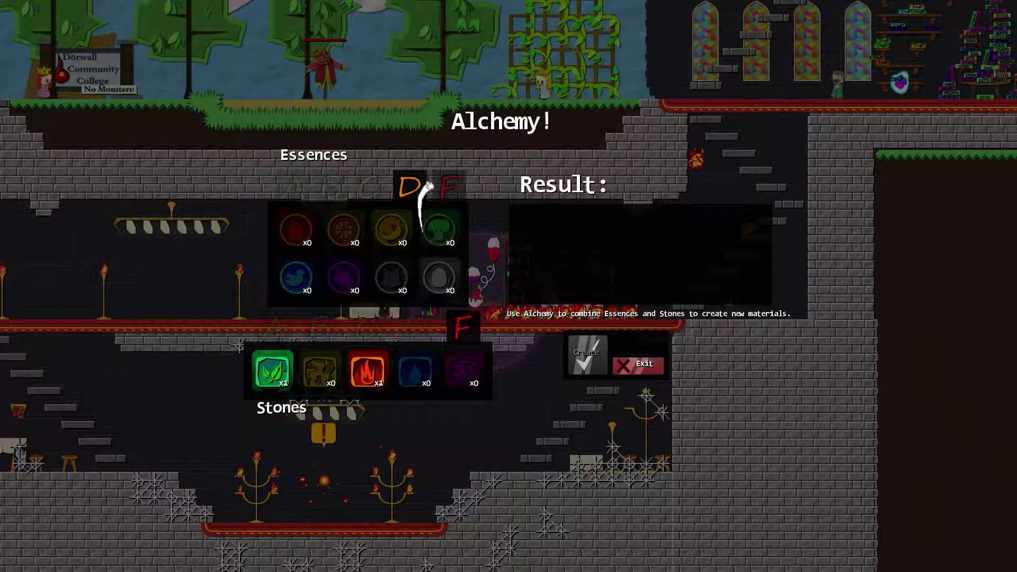
Step: Craft a Grade F Diamond from purple essence and green stone, then exit Alchemy
left_click(272, 370)
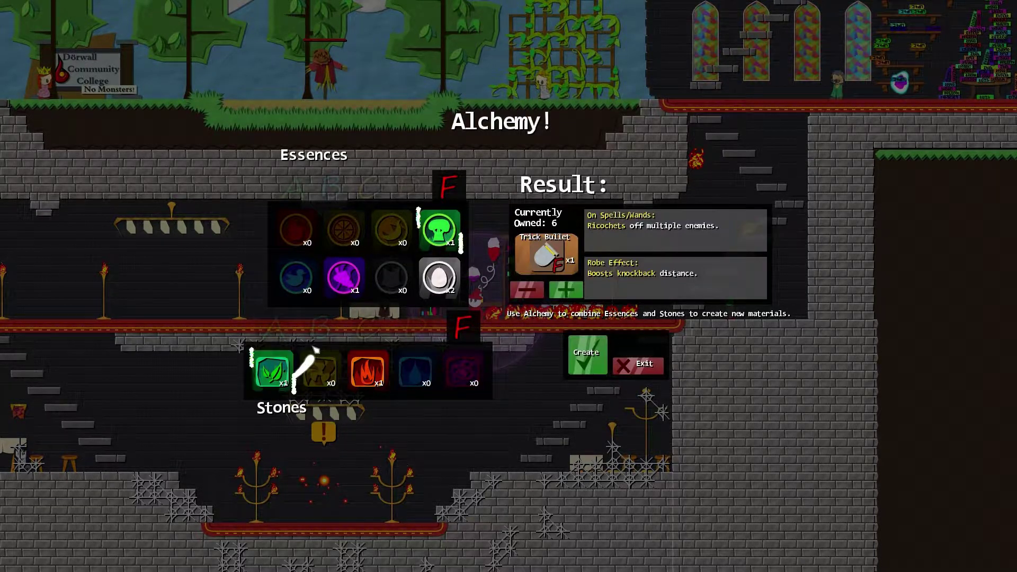
left_click(433, 296)
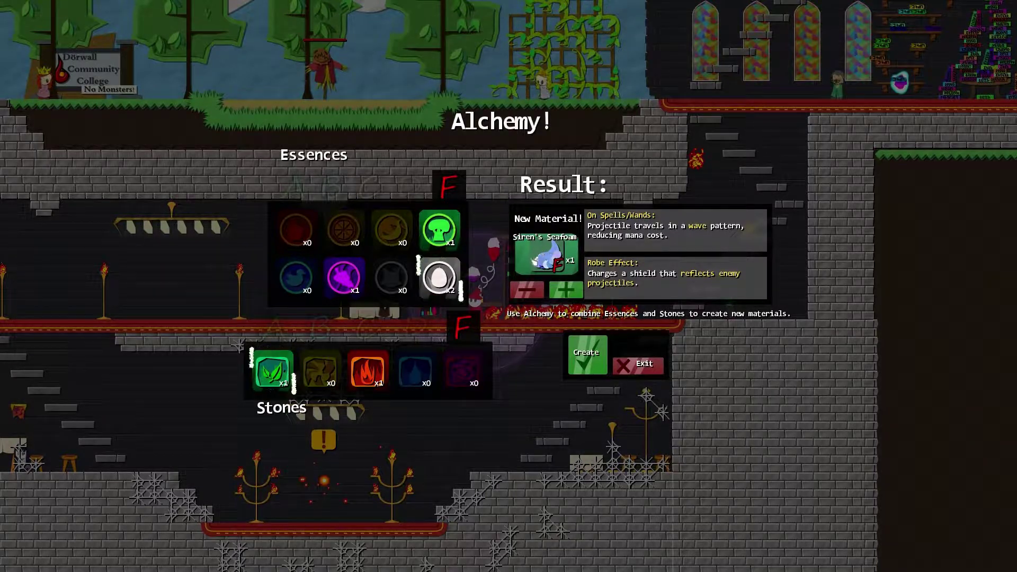
left_click(345, 290)
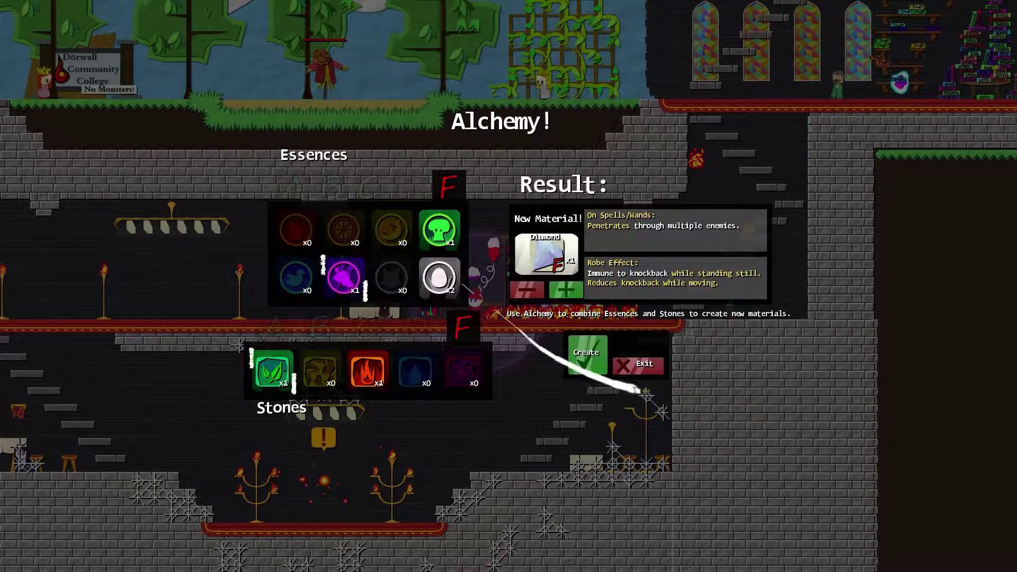
left_click(599, 368)
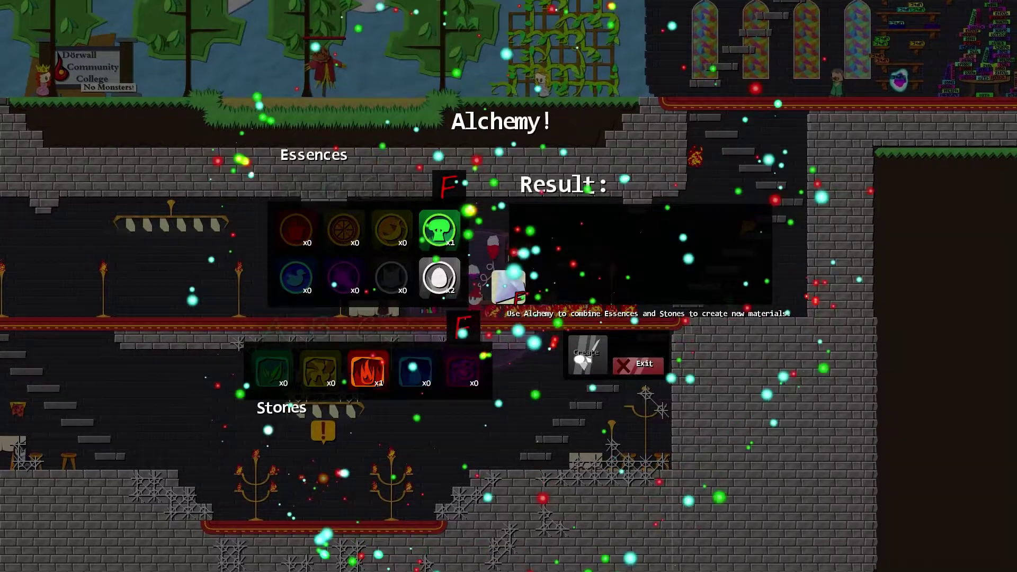
left_click(641, 365)
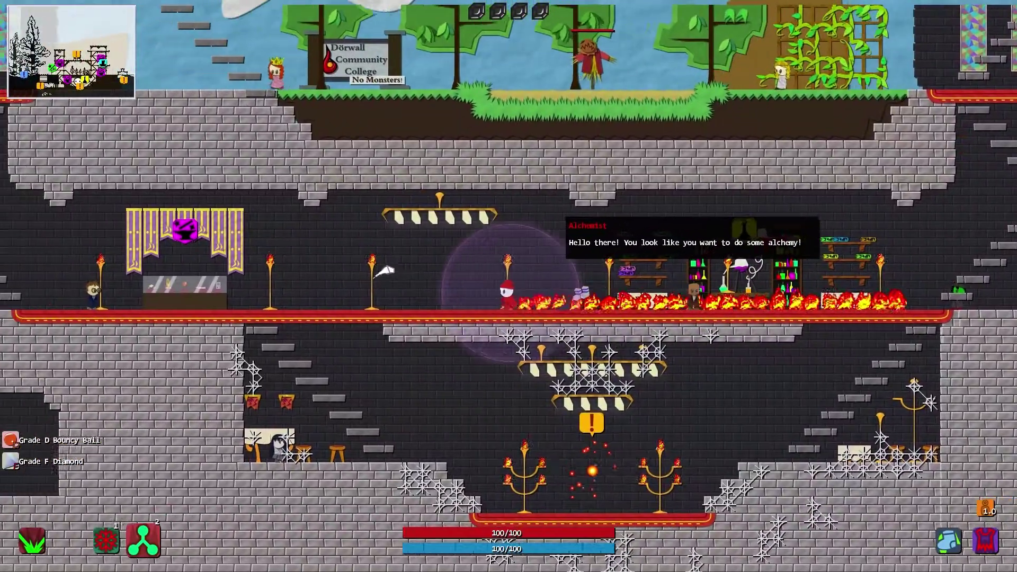
Step: Open the enchantment screen at the counter and pick the Diamond material
key("a")
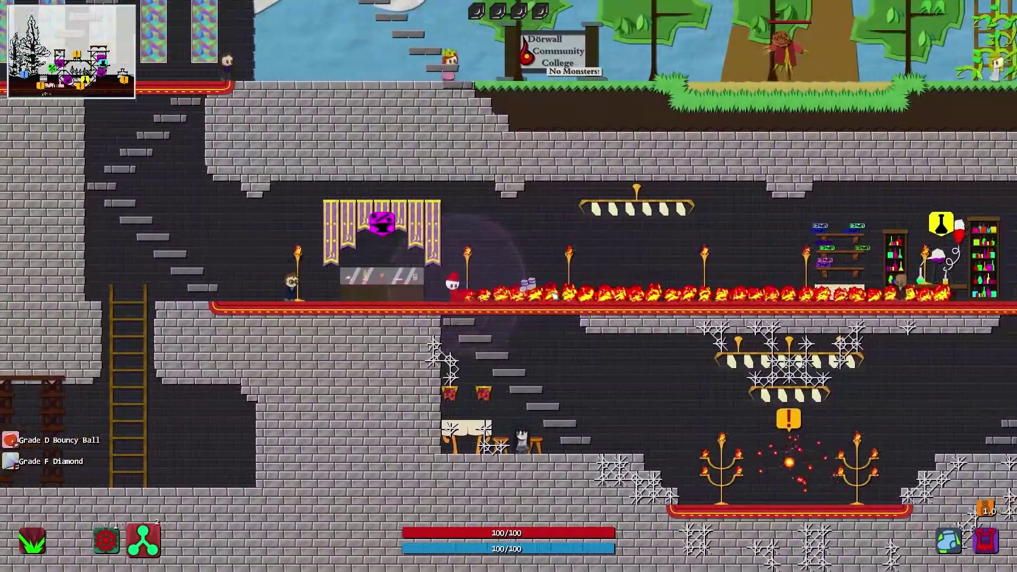
key("e")
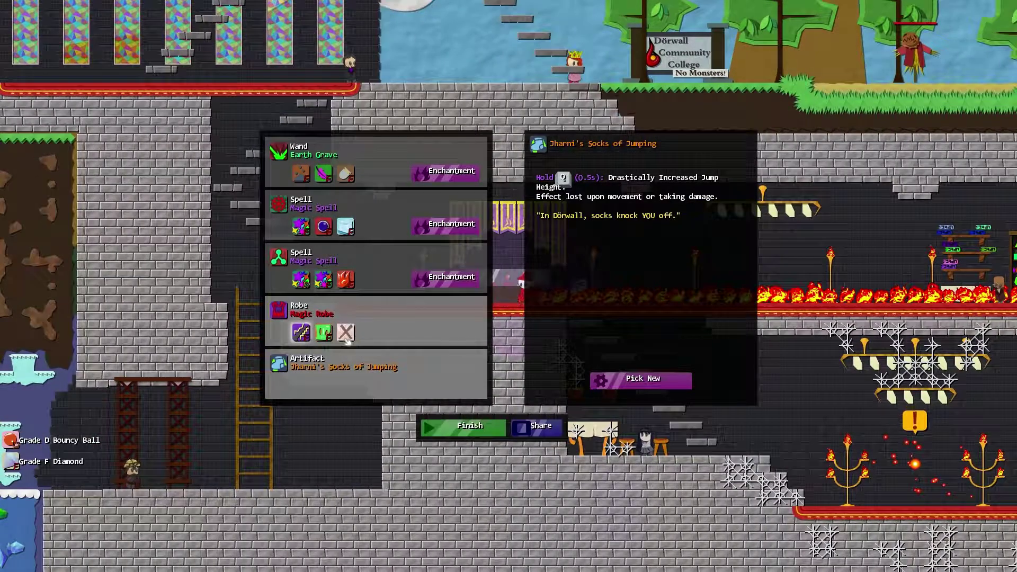
left_click(346, 334)
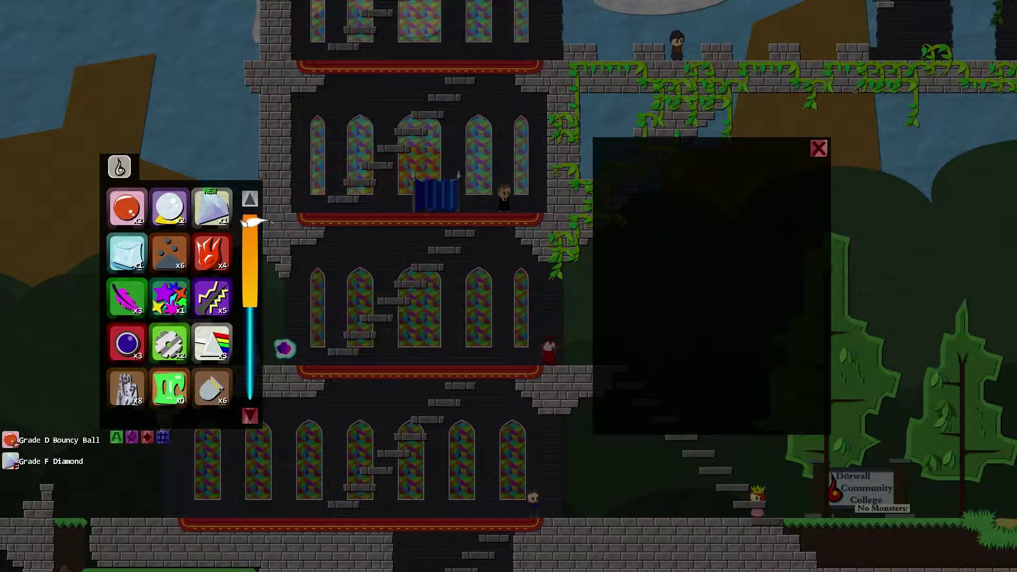
left_click(212, 208)
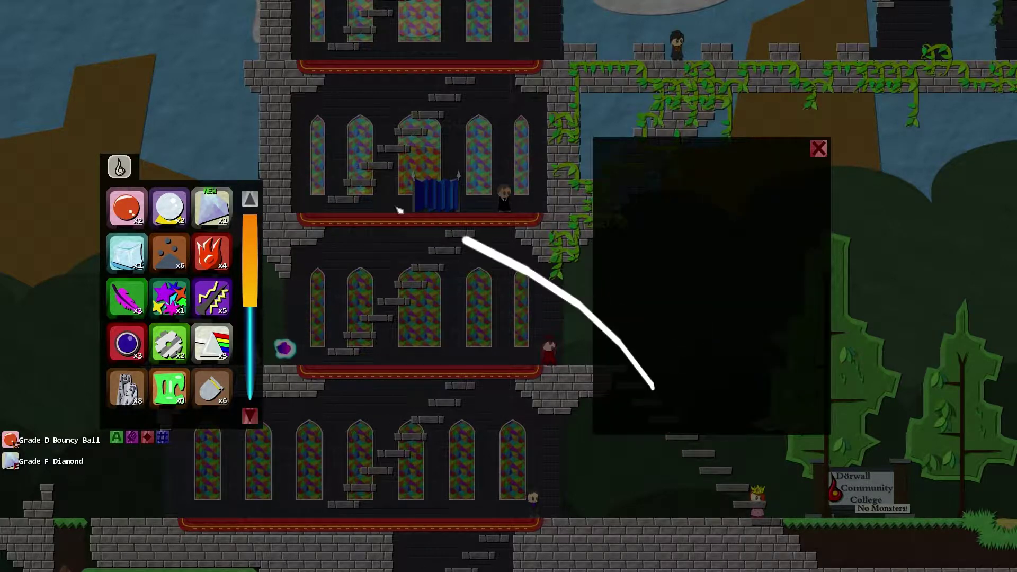
left_click(819, 149)
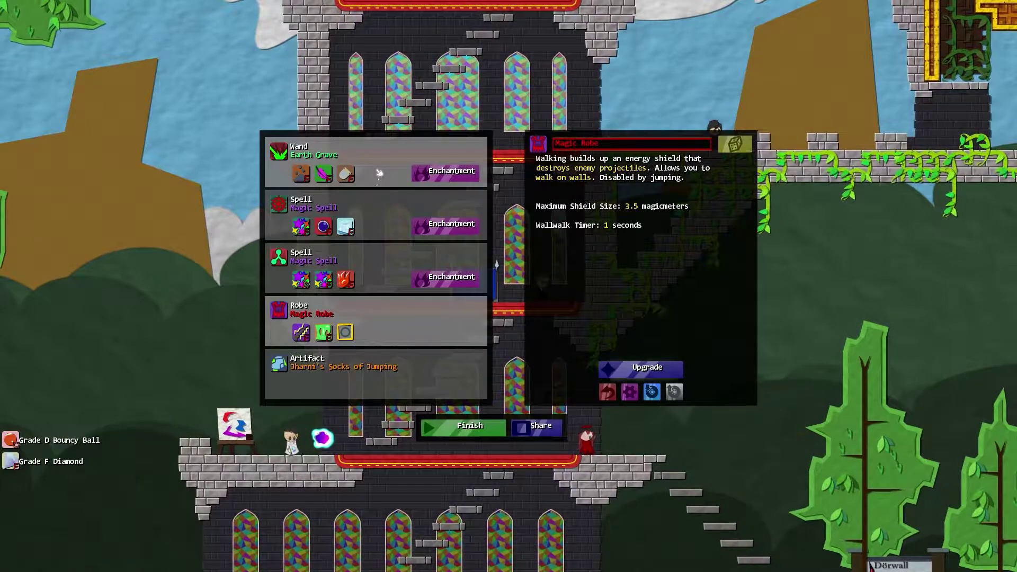
Step: Enchant the first spell with Diamond and the robe with Fire Crystal, then finish
left_click(346, 227)
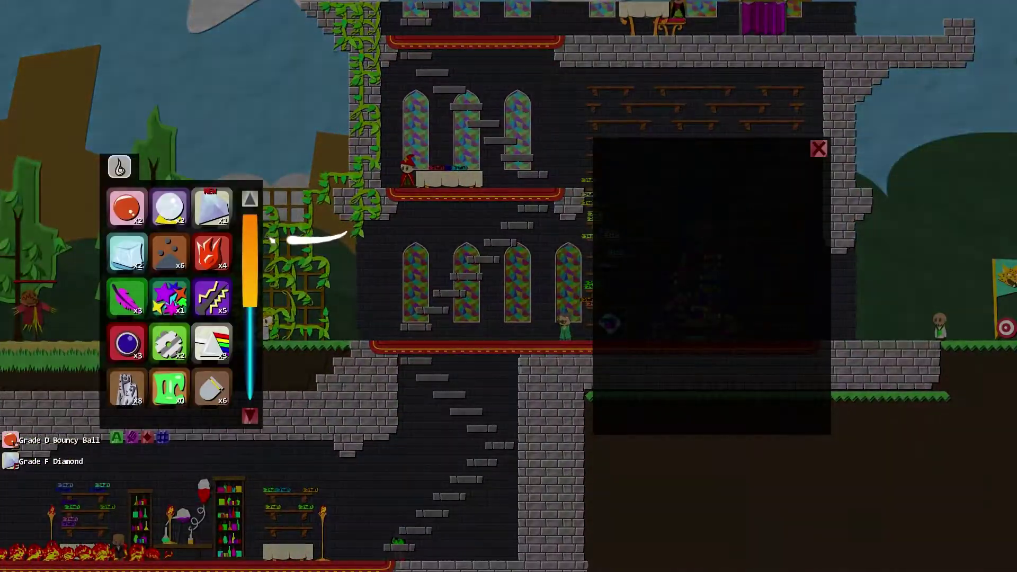
left_click(688, 414)
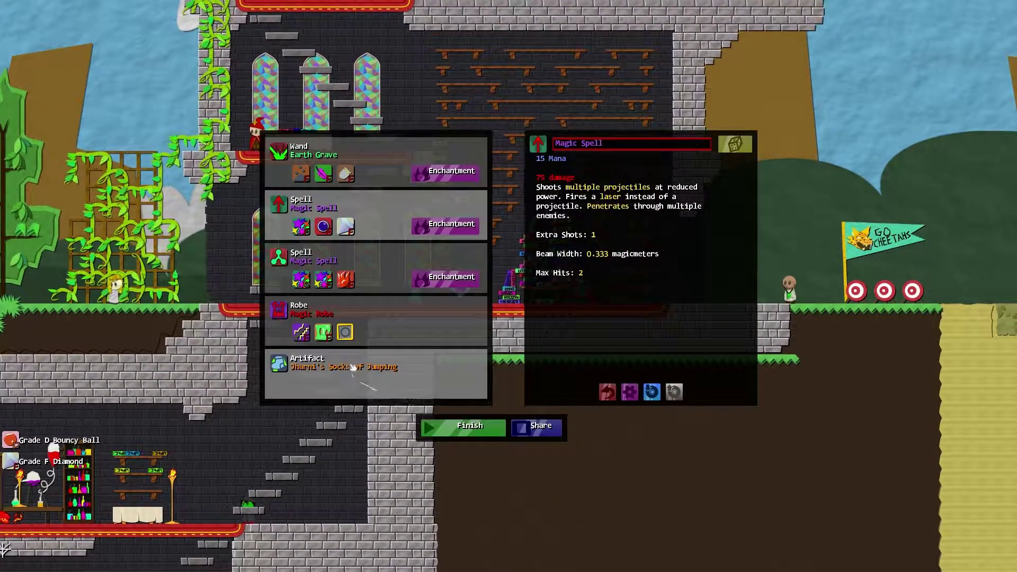
left_click(345, 280)
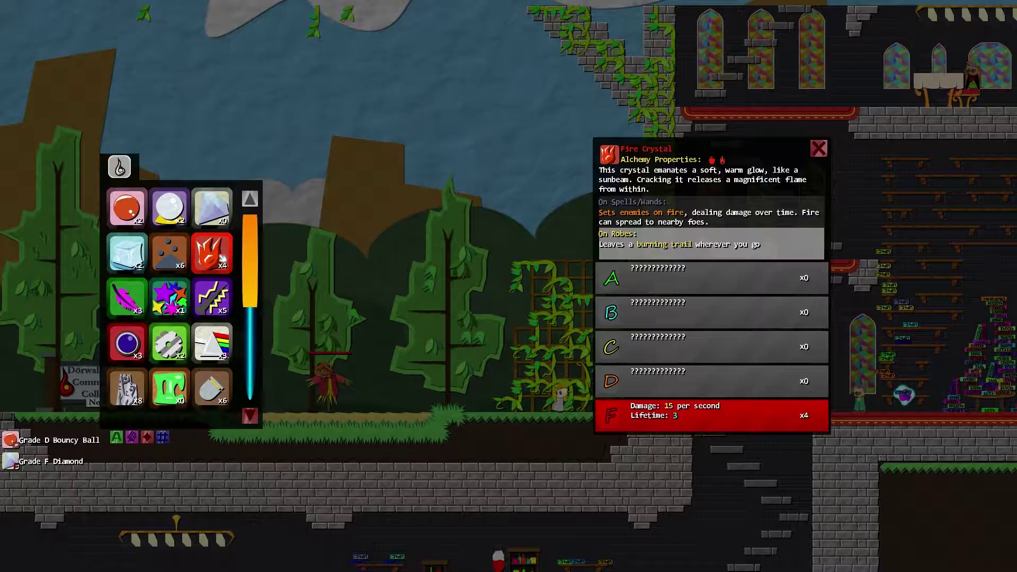
left_click(688, 409)
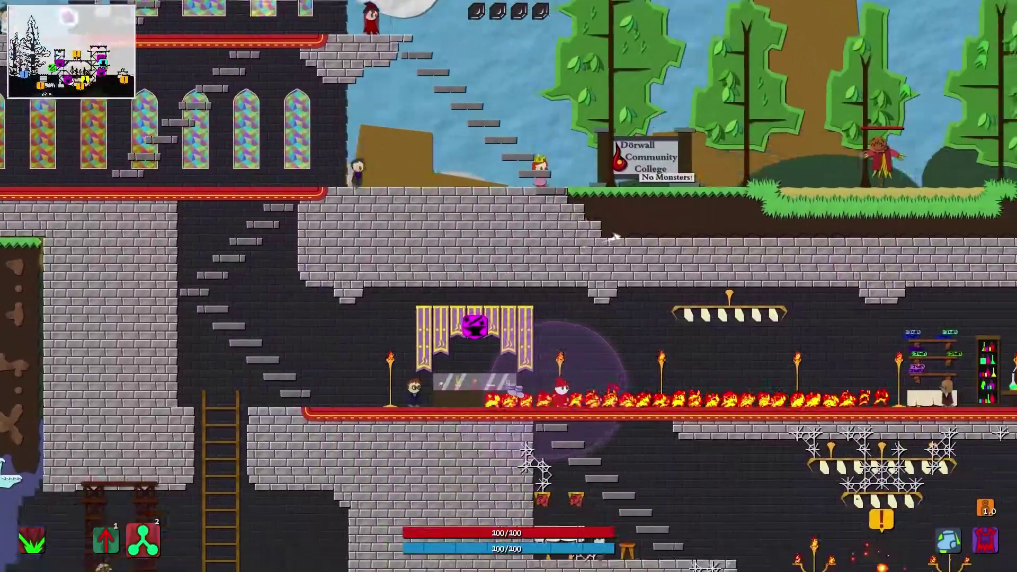
left_click(739, 211)
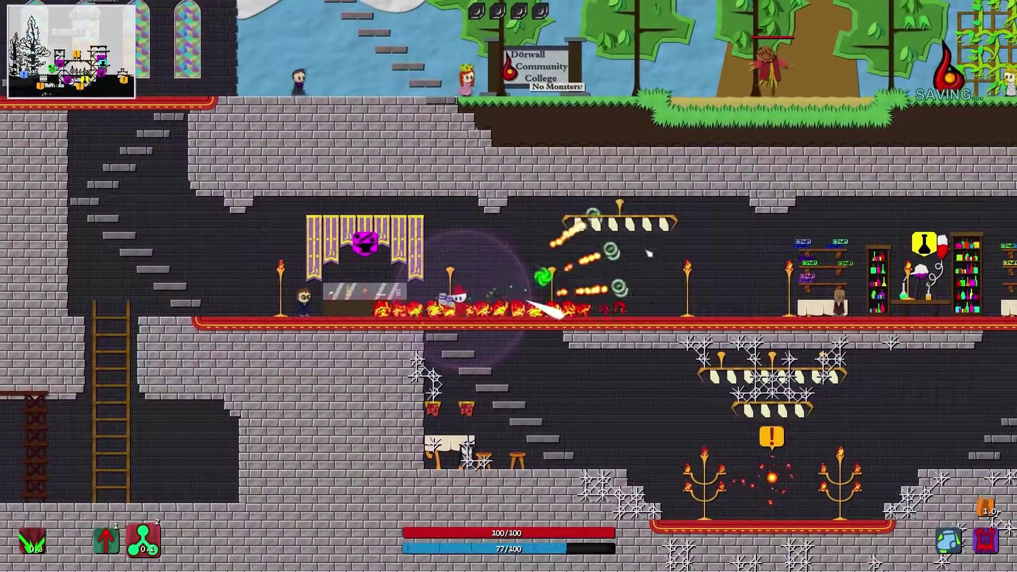
Step: Test-fire the enchanted beam spell and walk right to the villager by the sign
key("a")
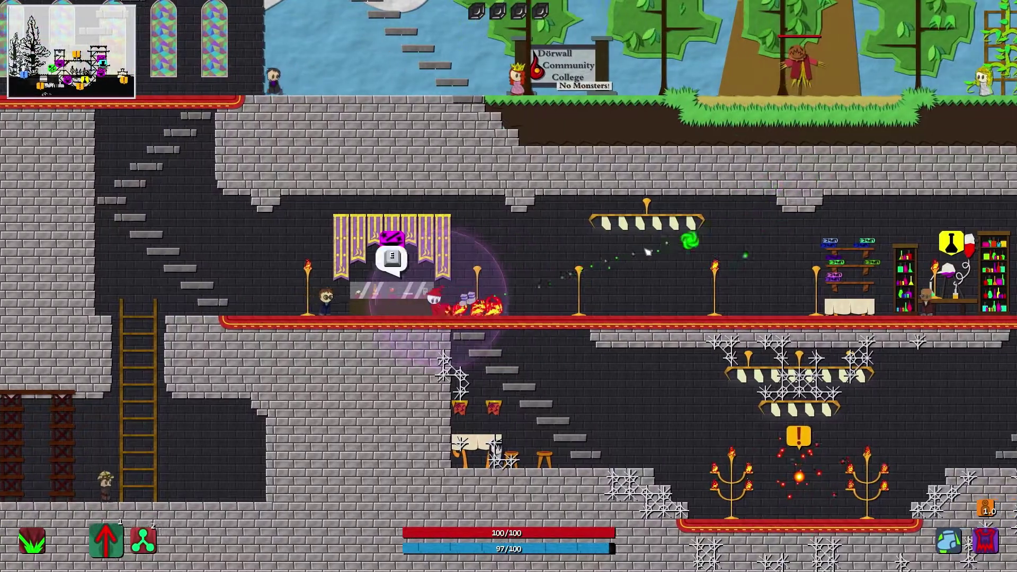
mouse_move(648, 252)
left_mouse_down()
mouse_move(682, 228)
mouse_move(348, 119)
left_mouse_up()
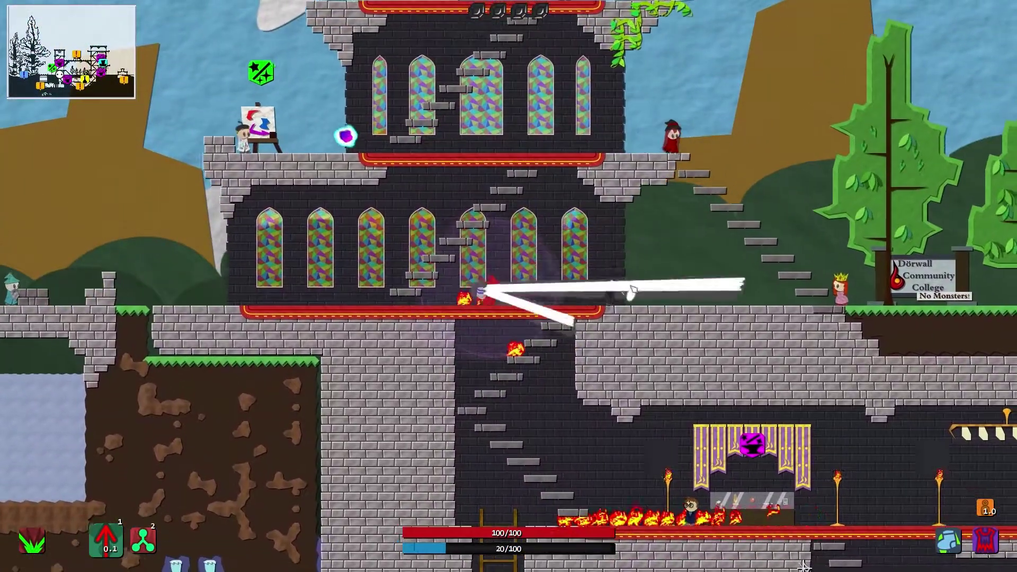
key("d")
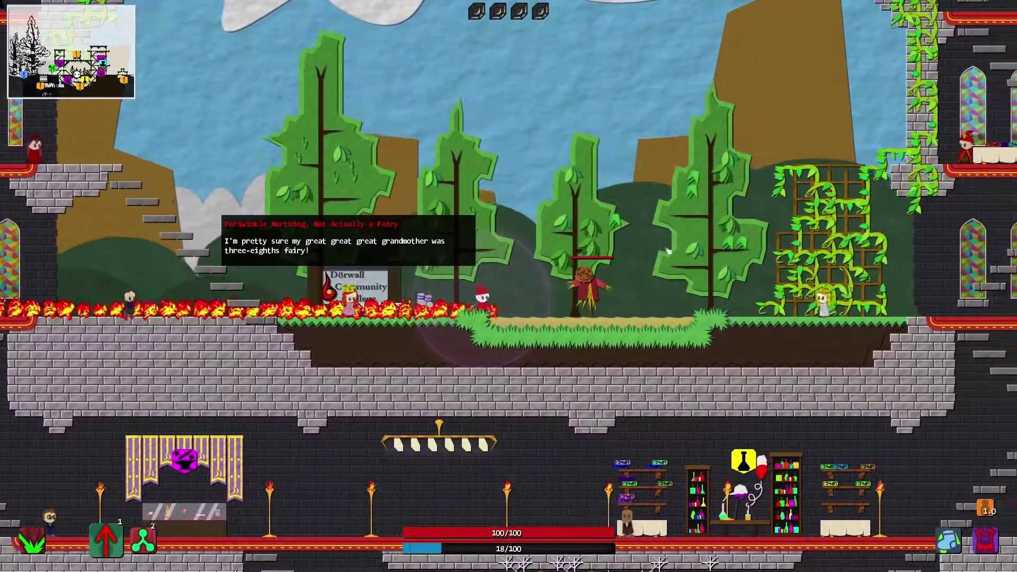
key("d")
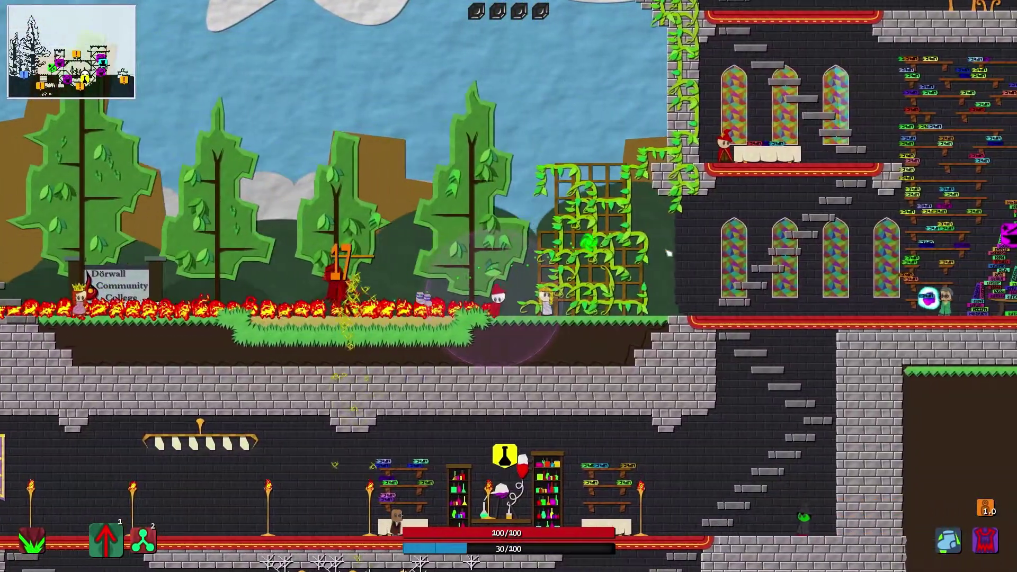
key("d")
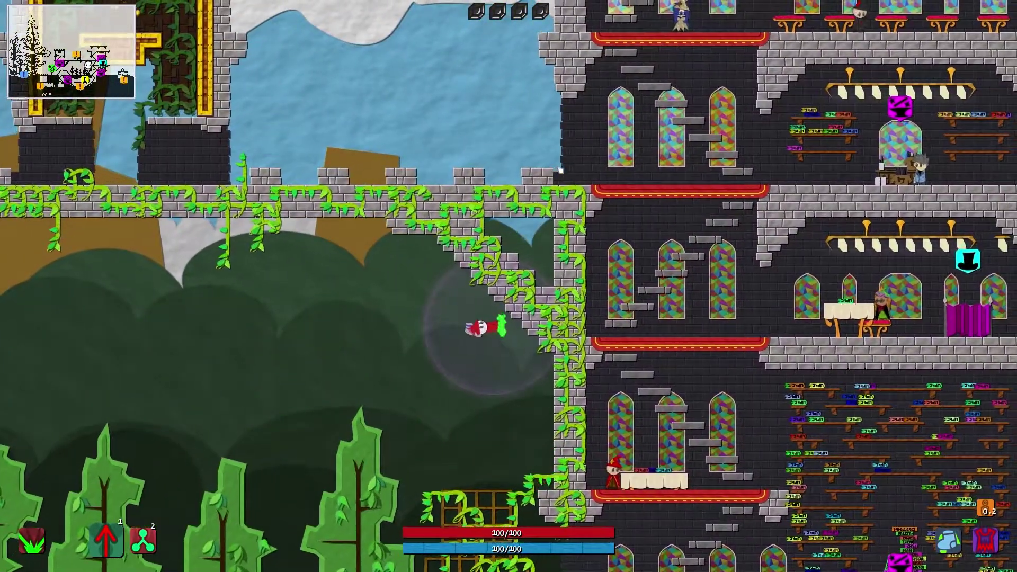
Step: Head back into the castle and move across its upper floors
key("a")
key("d")
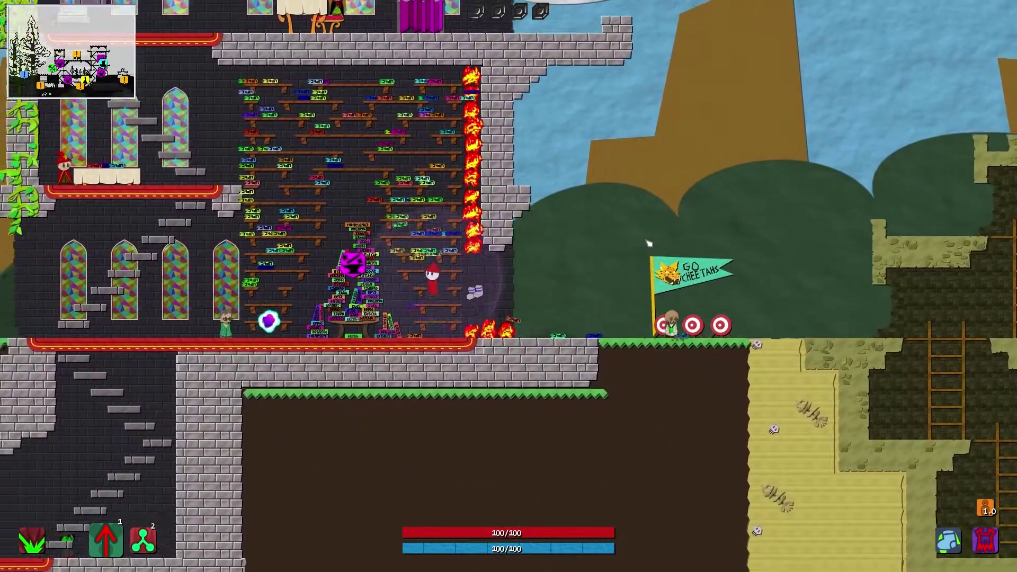
key("w")
key("w")
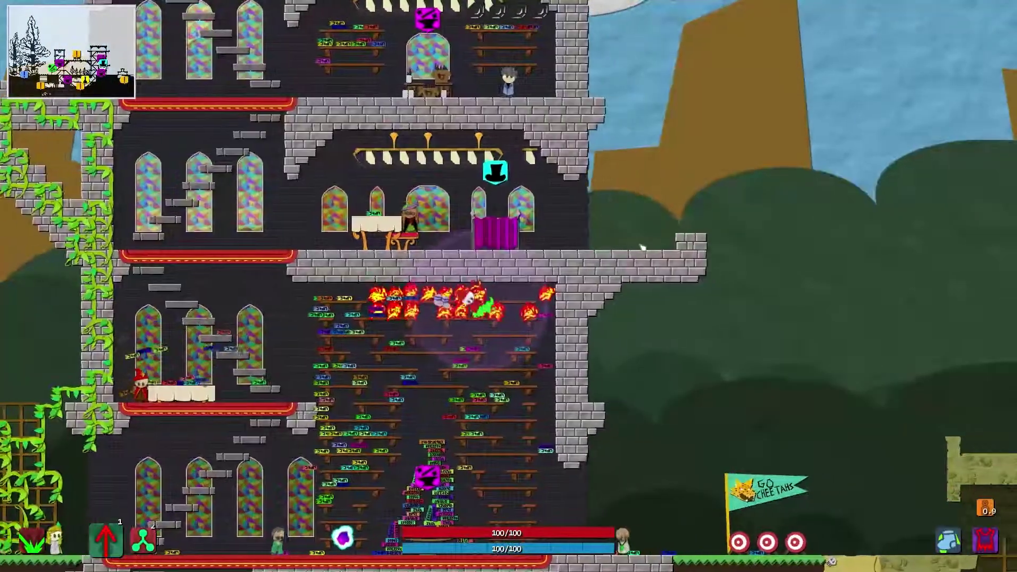
key("d")
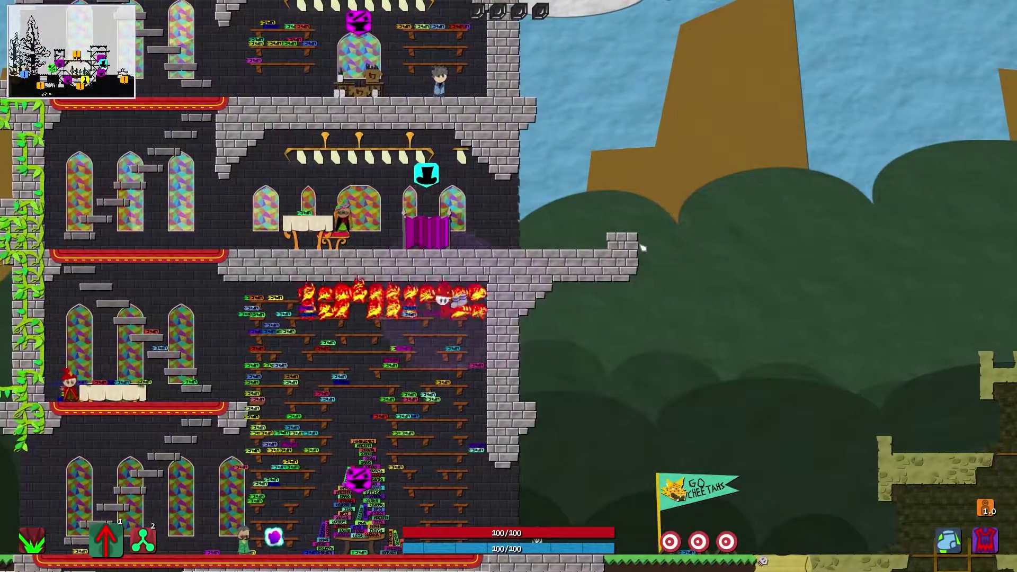
key("a")
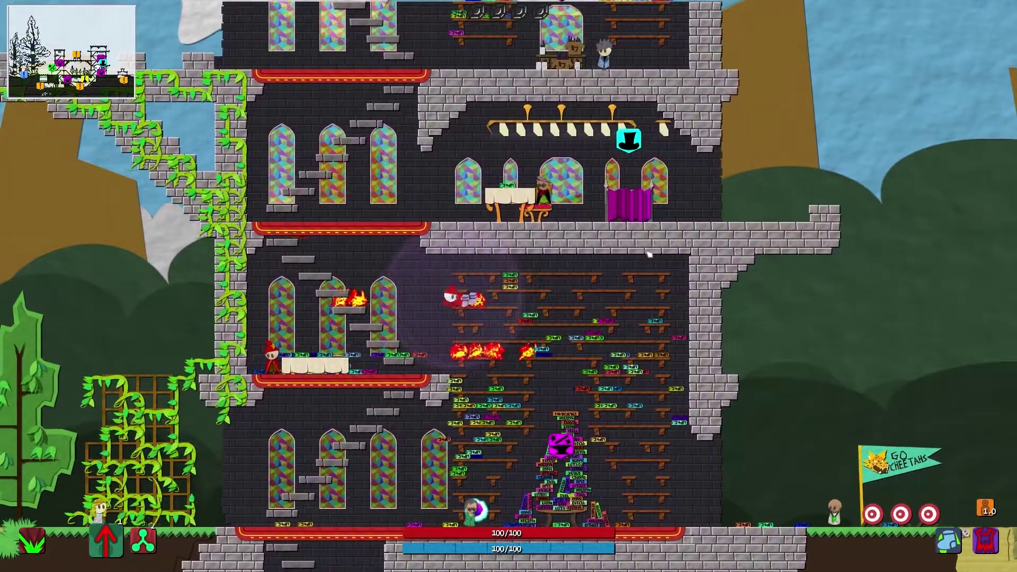
key("d")
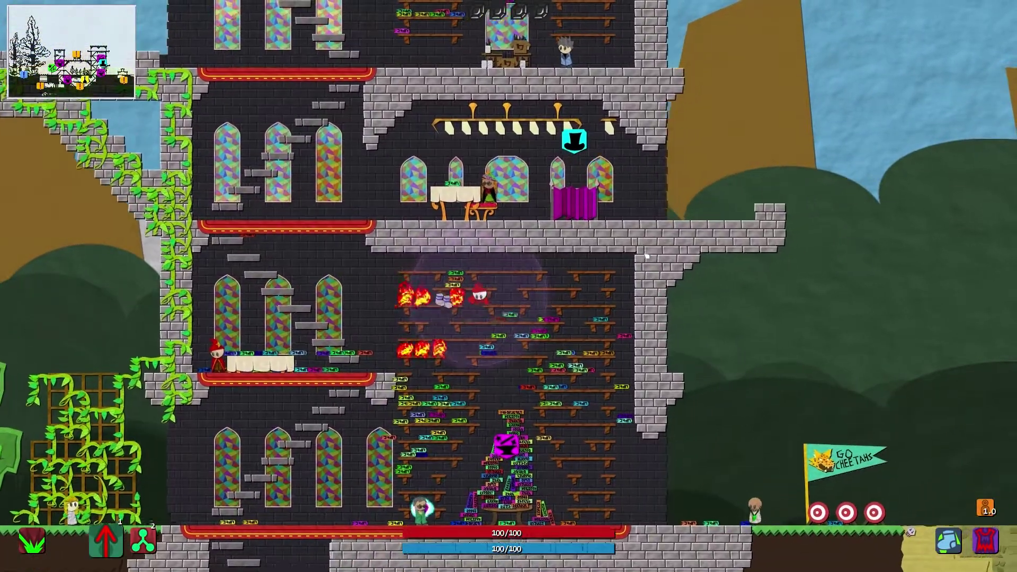
Step: Drop through the floors to the basement and step into the glowing portal
key("a")
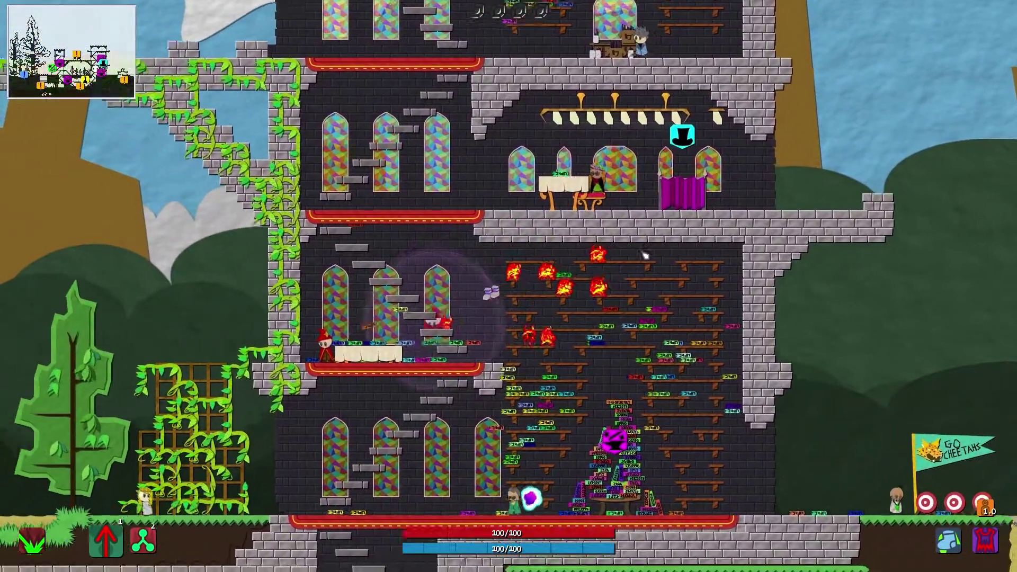
key("s")
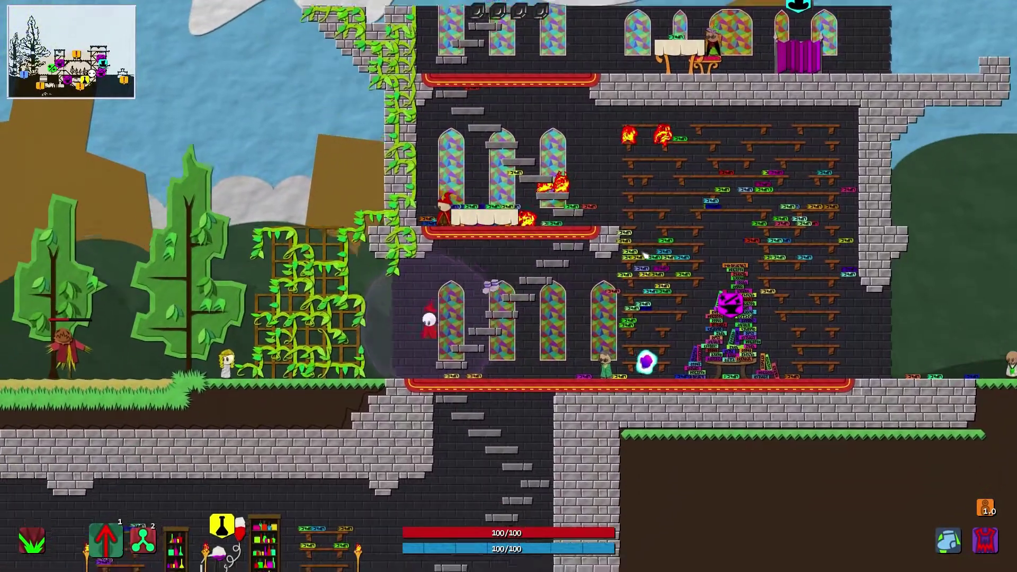
key("s")
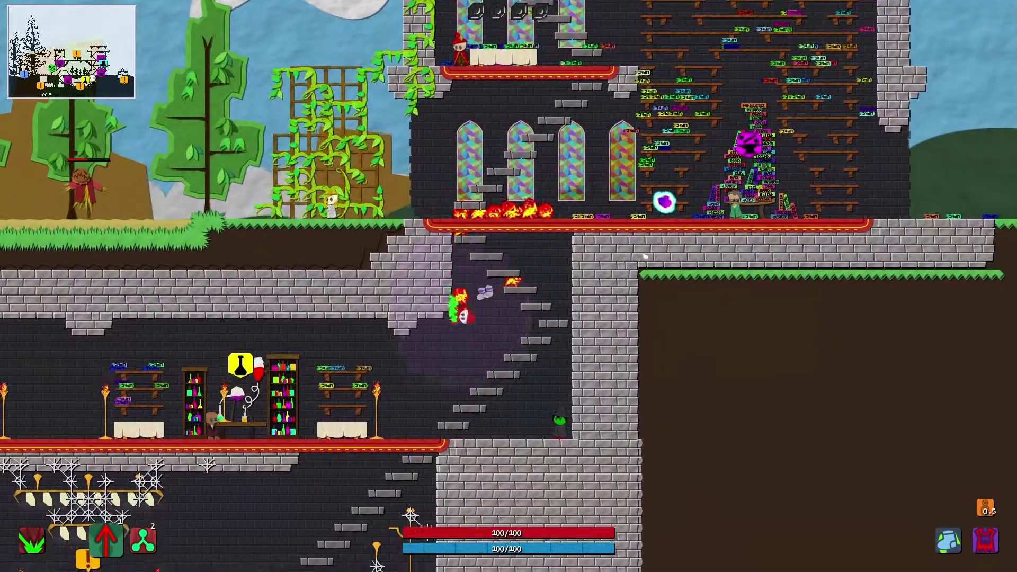
key("a")
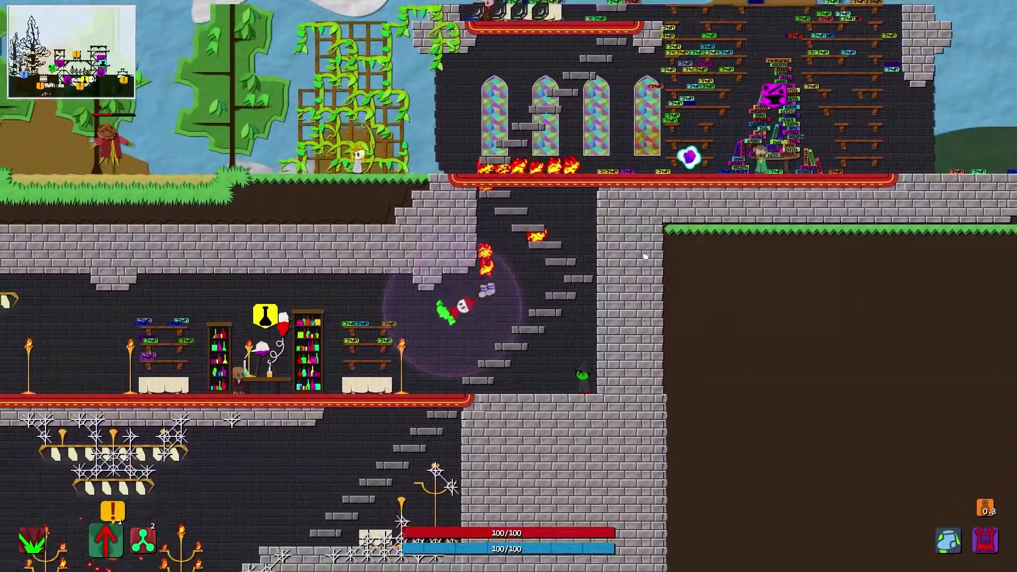
key("s")
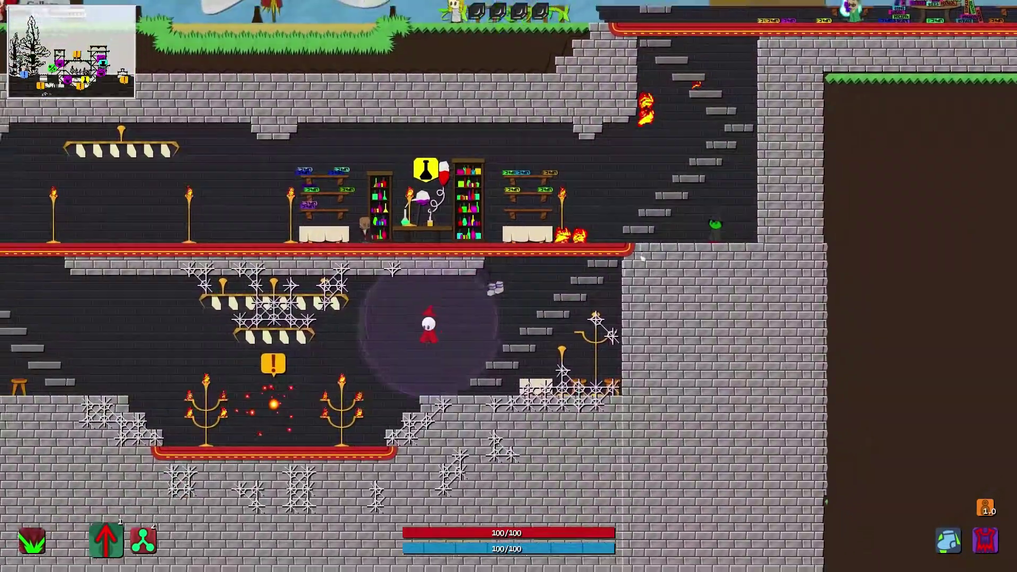
key("d")
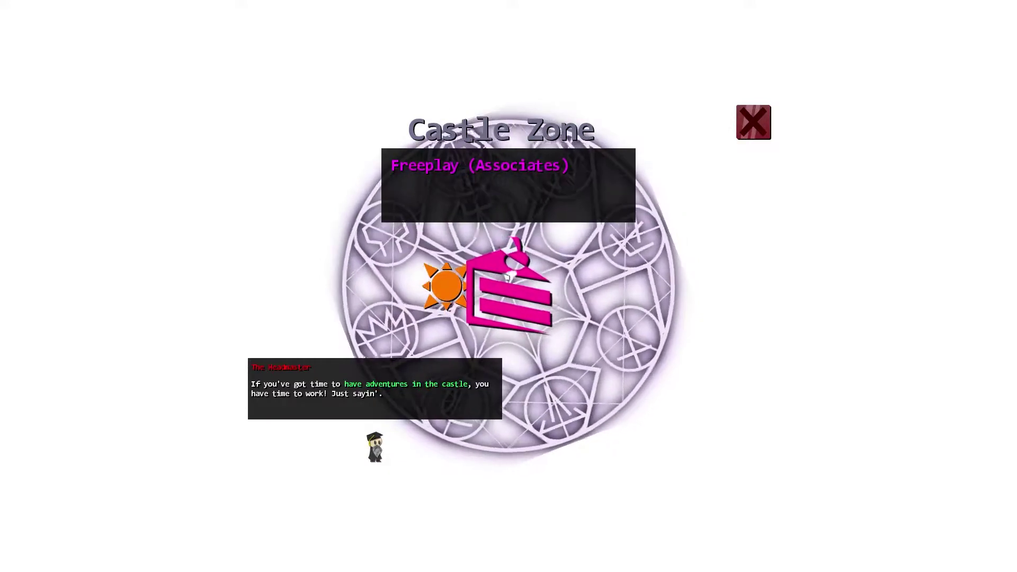
mouse_move(442, 284)
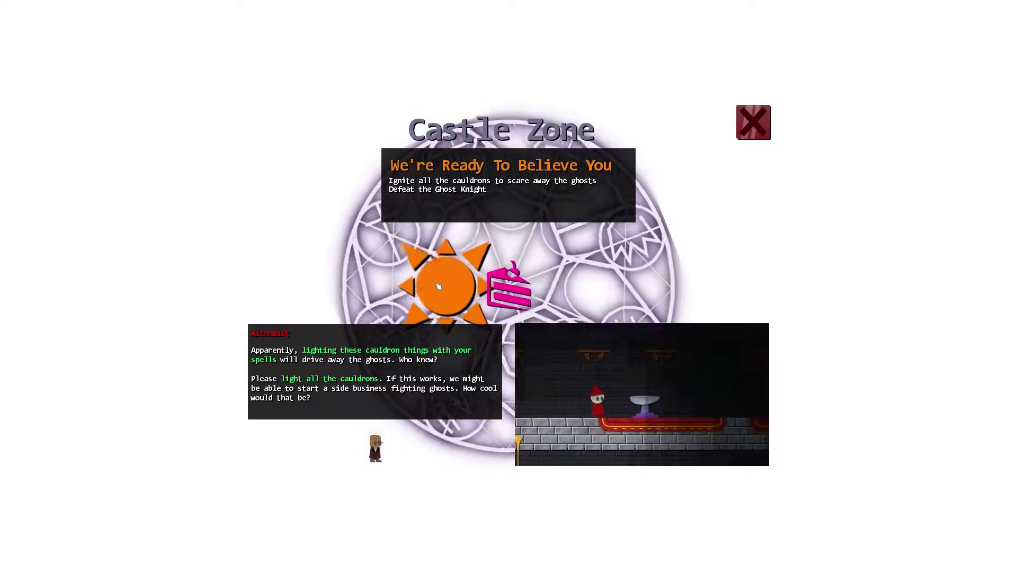
Step: Dismiss the Castle Zone mission briefing to start the Deadhowl Estate level
left_click(439, 287)
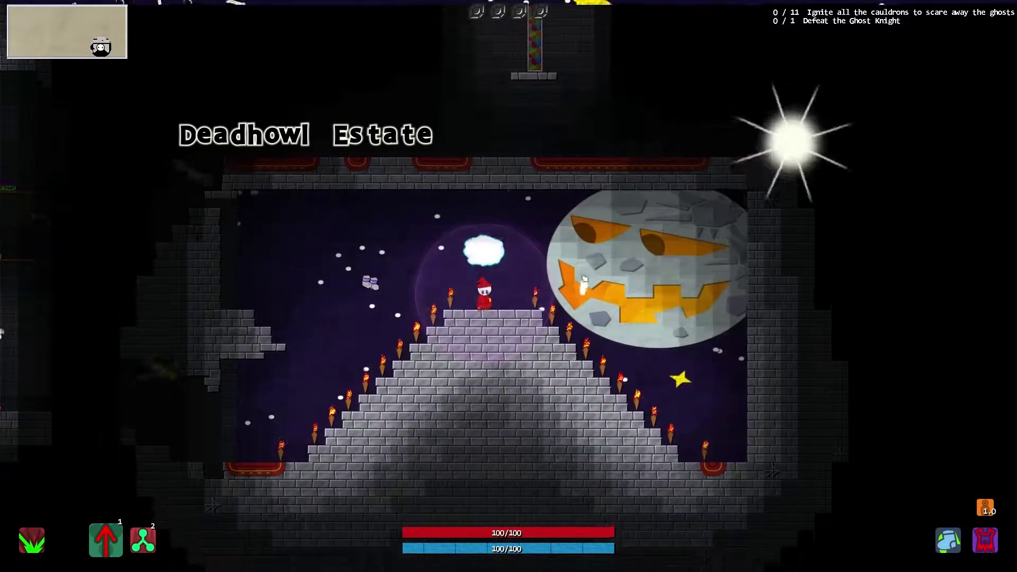
Step: Descend the pyramid leftward into the hall, shooting beams at skeletons
key("a")
left_click(584, 281)
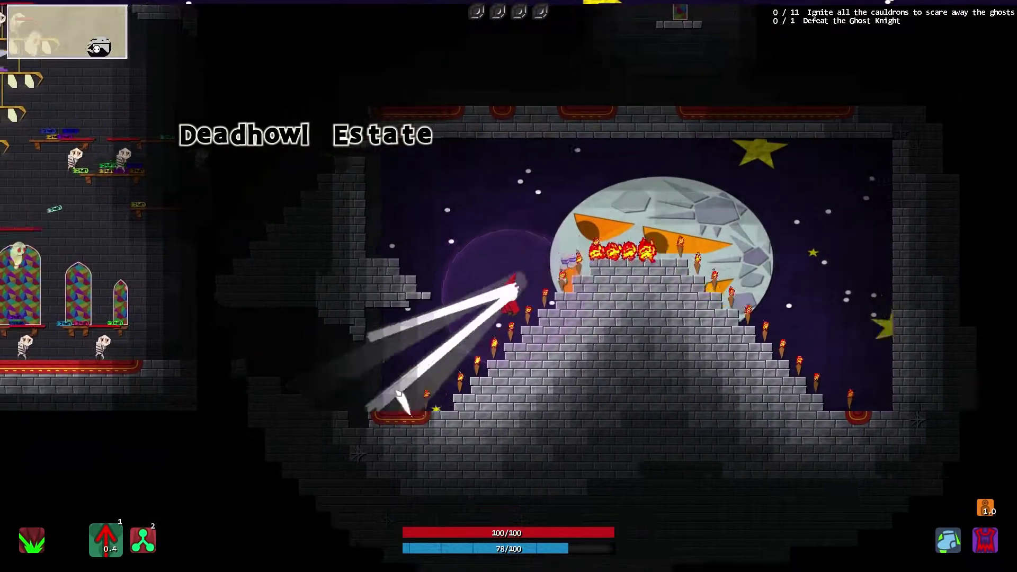
key("a")
left_click(400, 402)
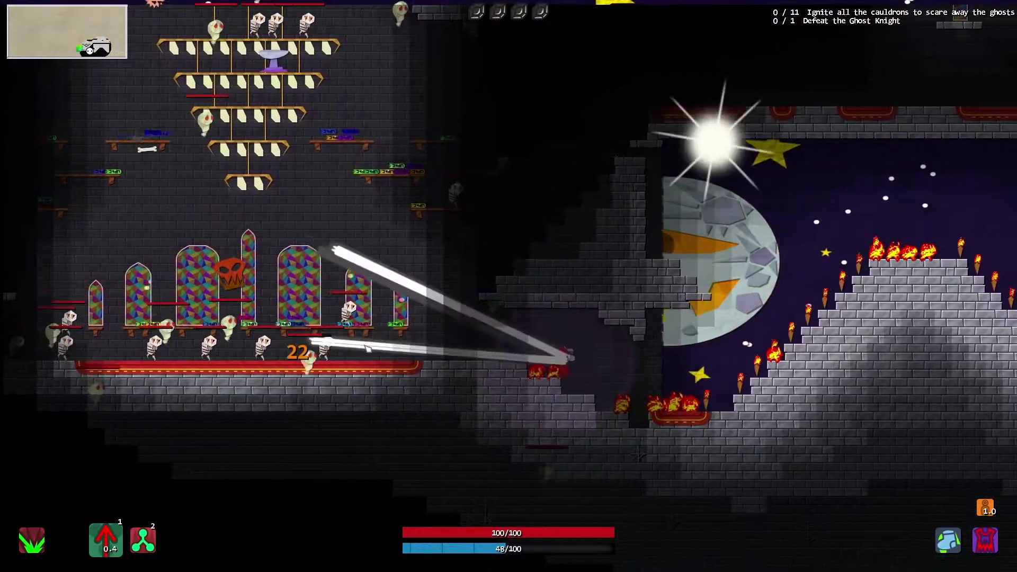
key("a")
left_click(368, 348)
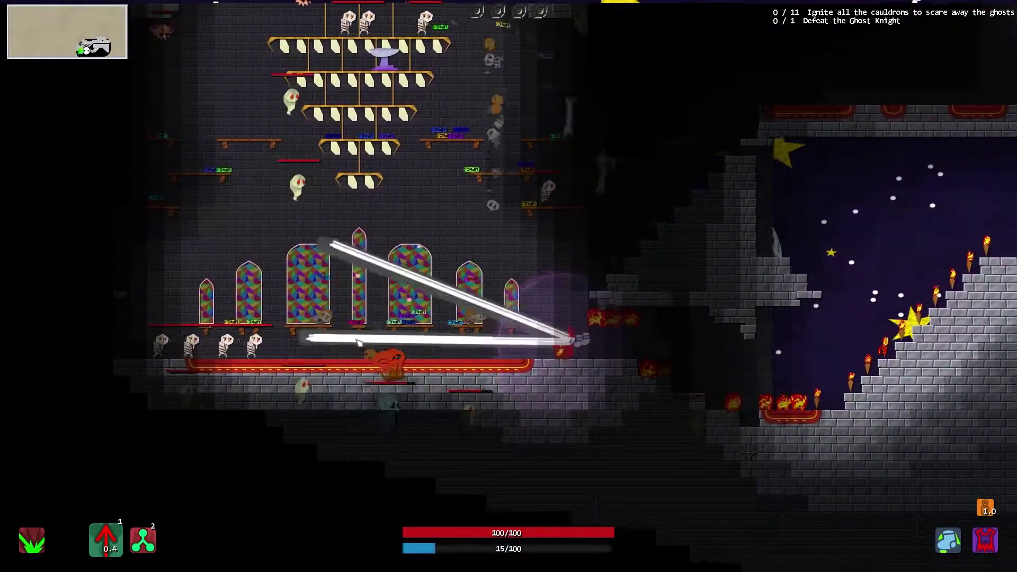
key("a")
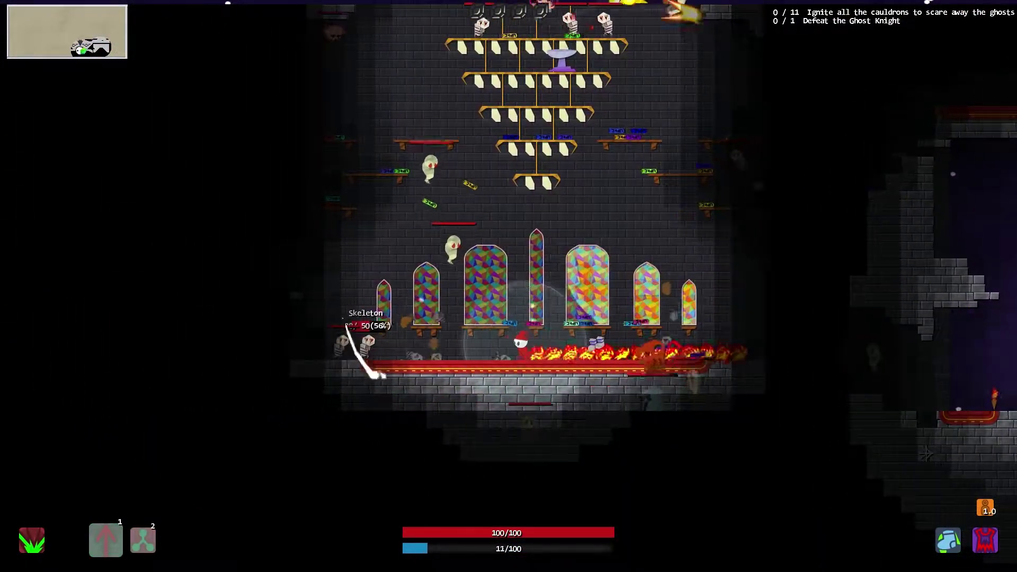
left_click(341, 378)
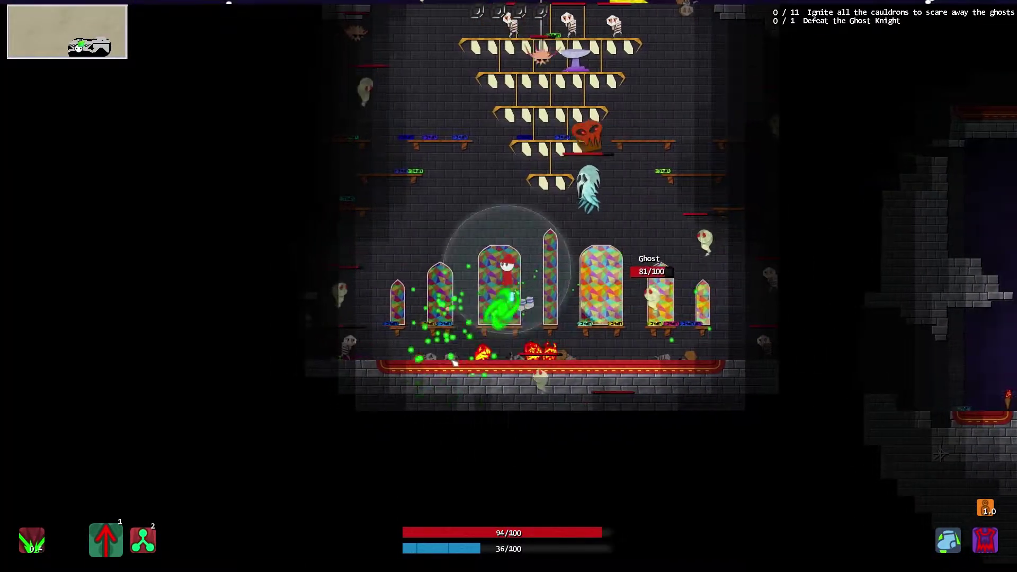
Step: Blast the hall's ghosts with beams and skills 1 and 2
left_click(342, 286)
left_click(470, 219)
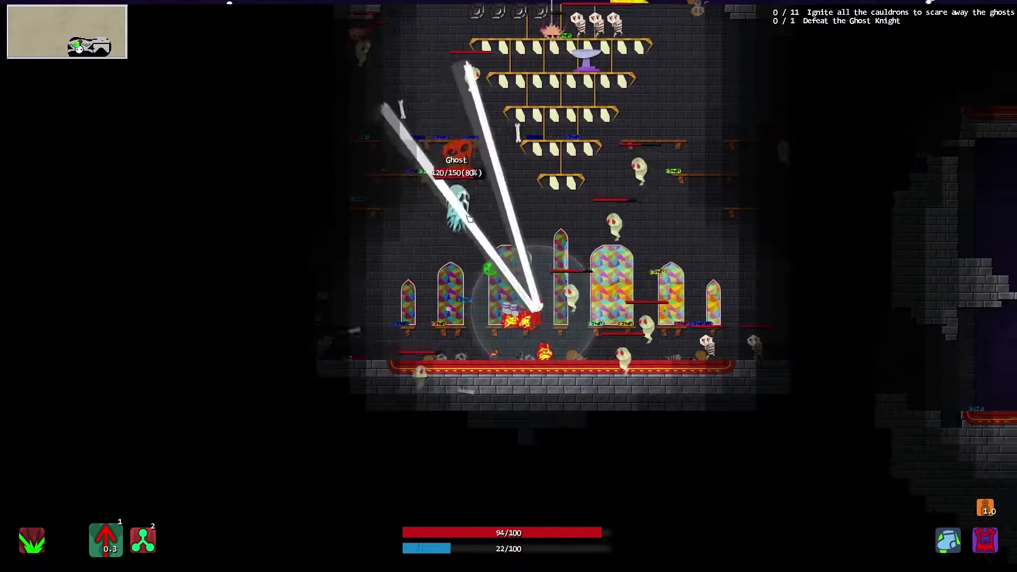
key("1")
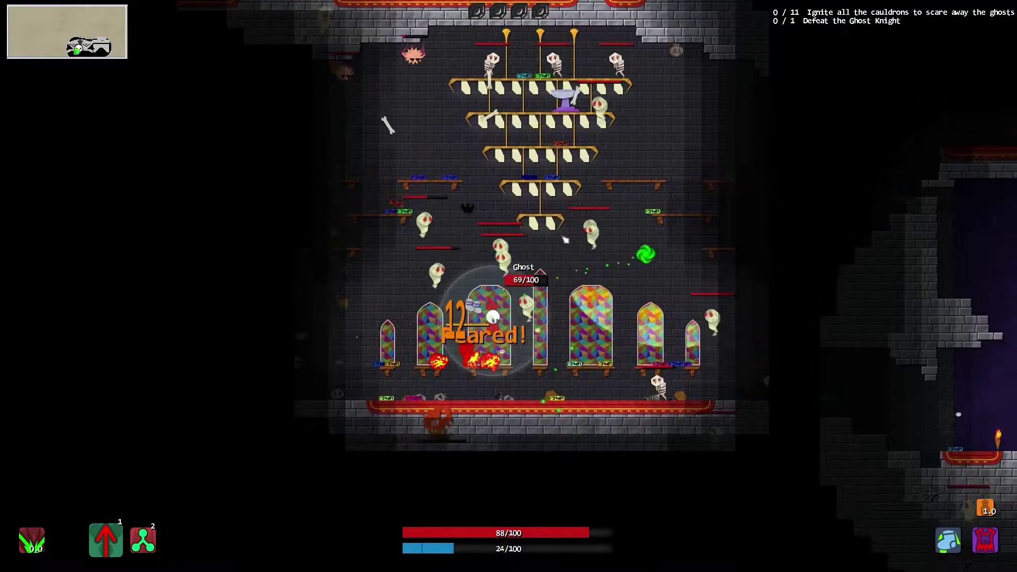
key("2")
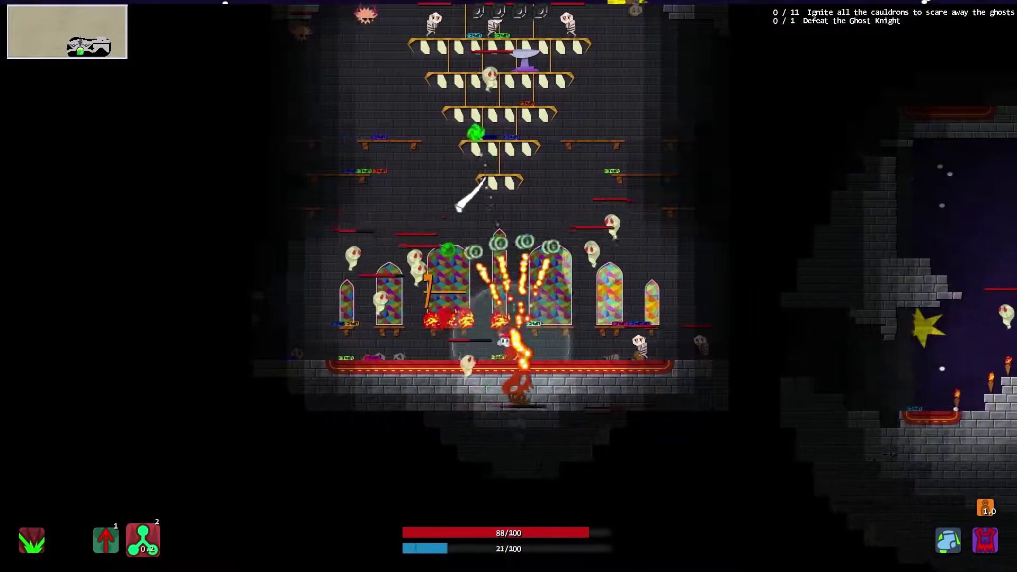
key("1")
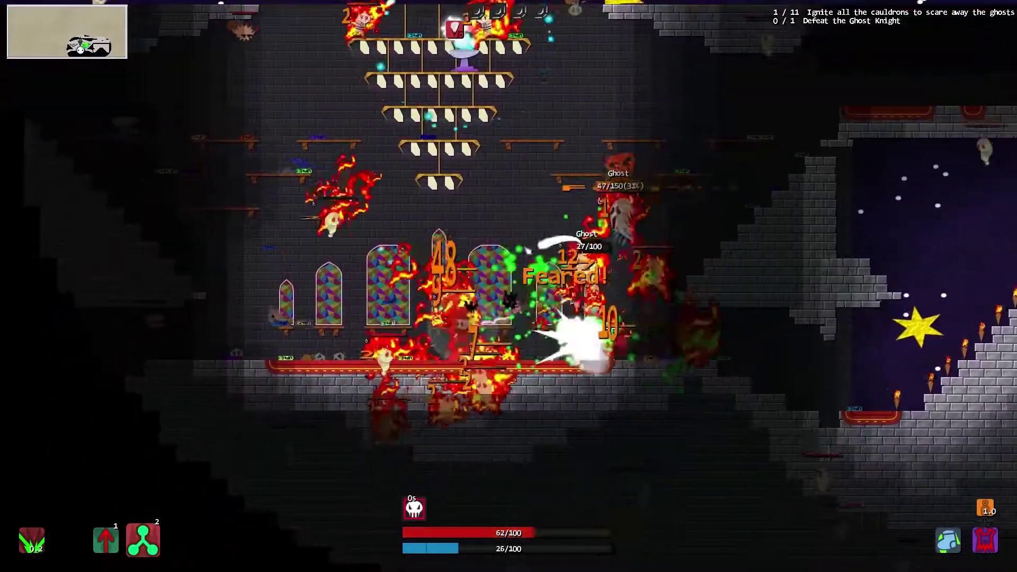
key("2")
key("1")
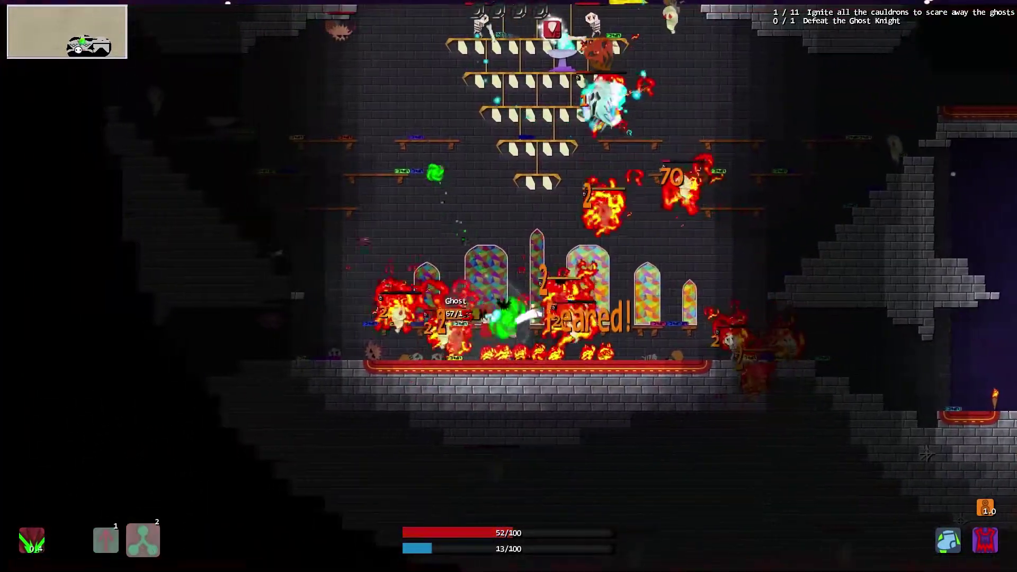
key("2")
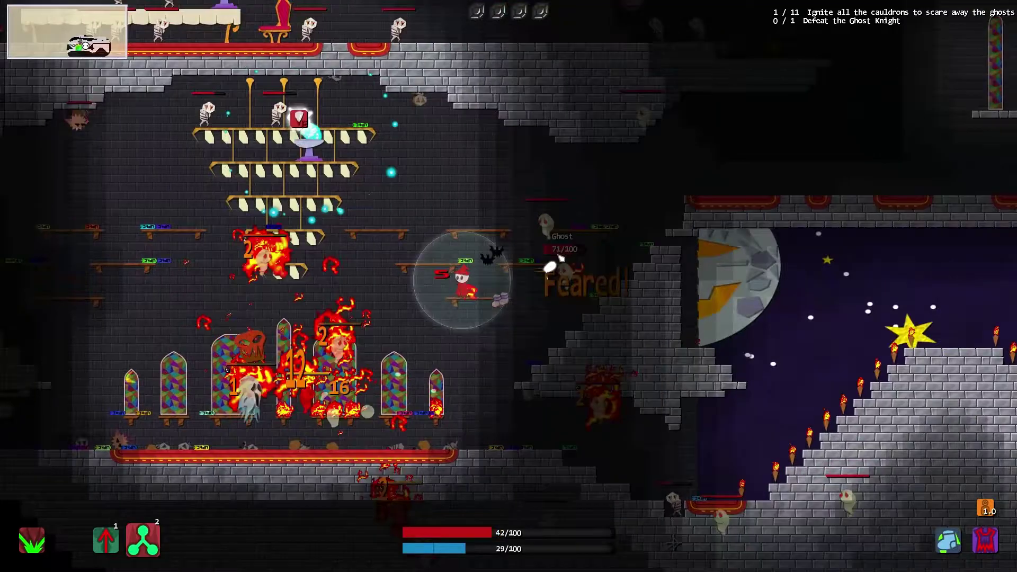
Step: Move left along the chandelier and shelves, firing fire and green spells at ghosts
left_click(551, 266)
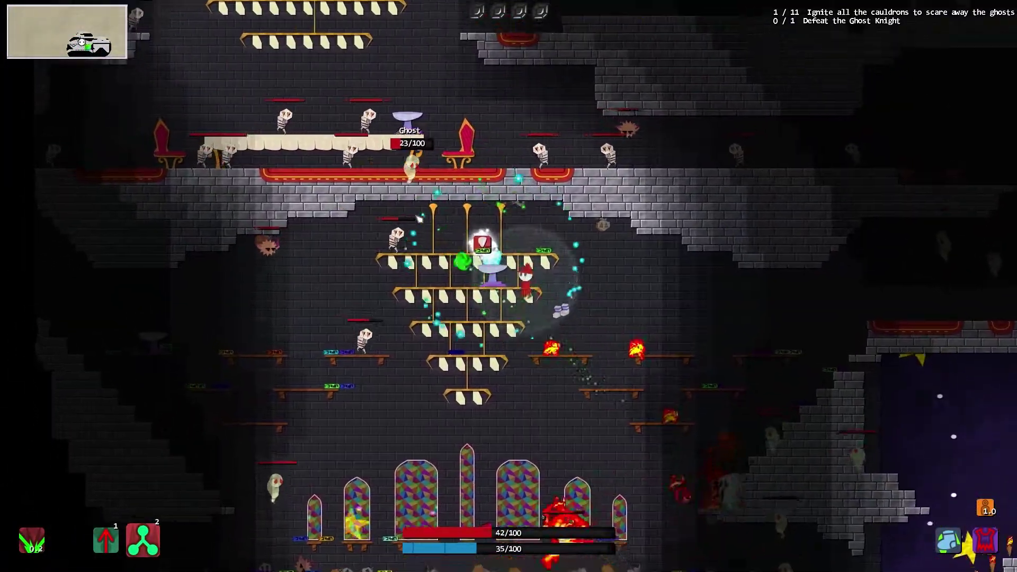
left_click(415, 225)
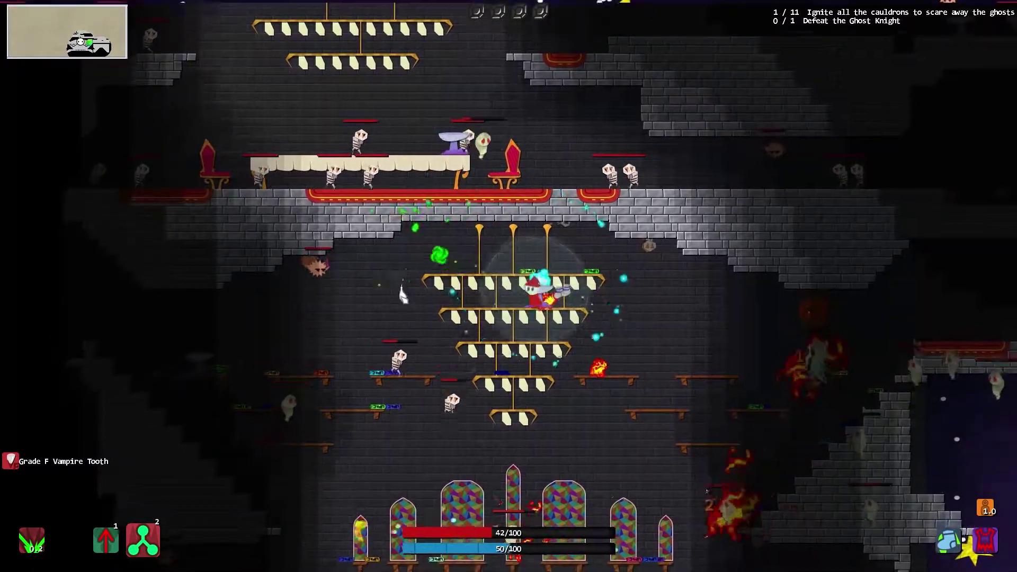
key("a")
key("a")
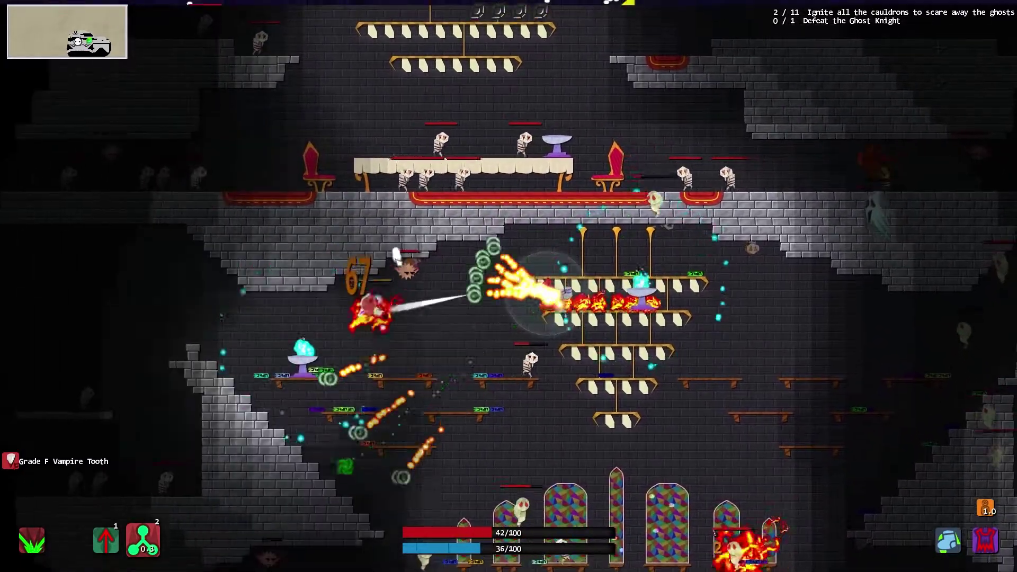
key("a")
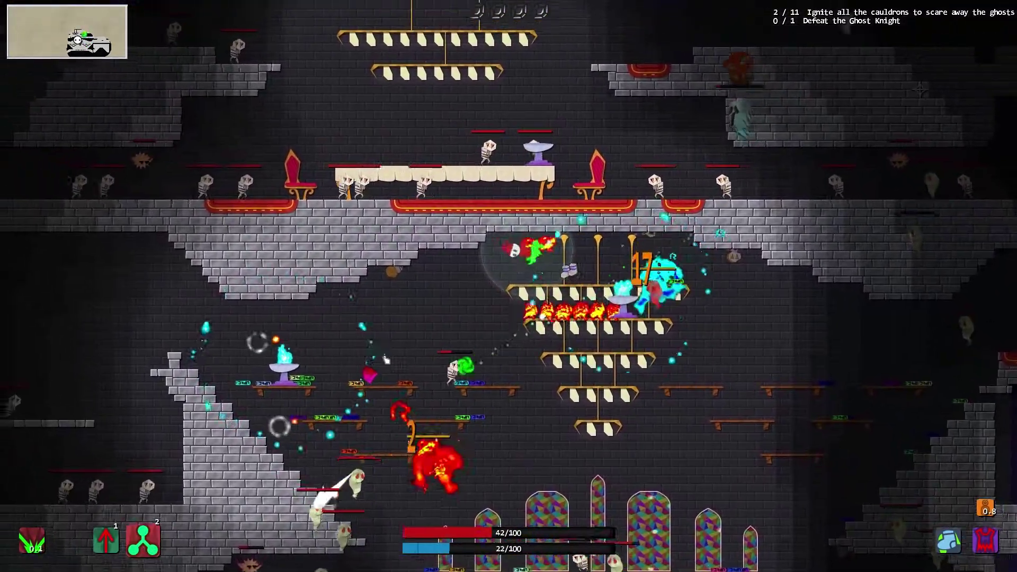
key("a")
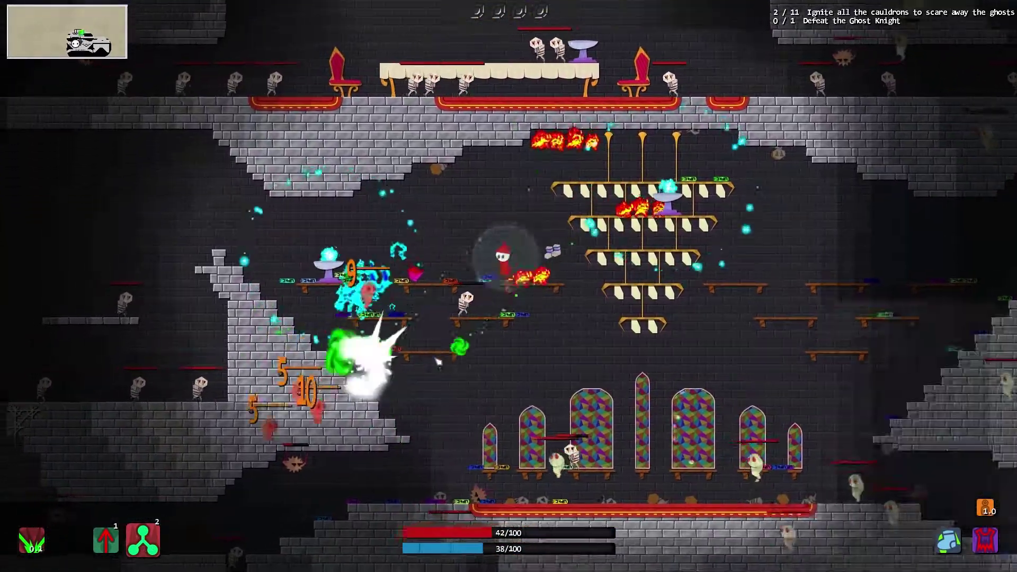
key("a")
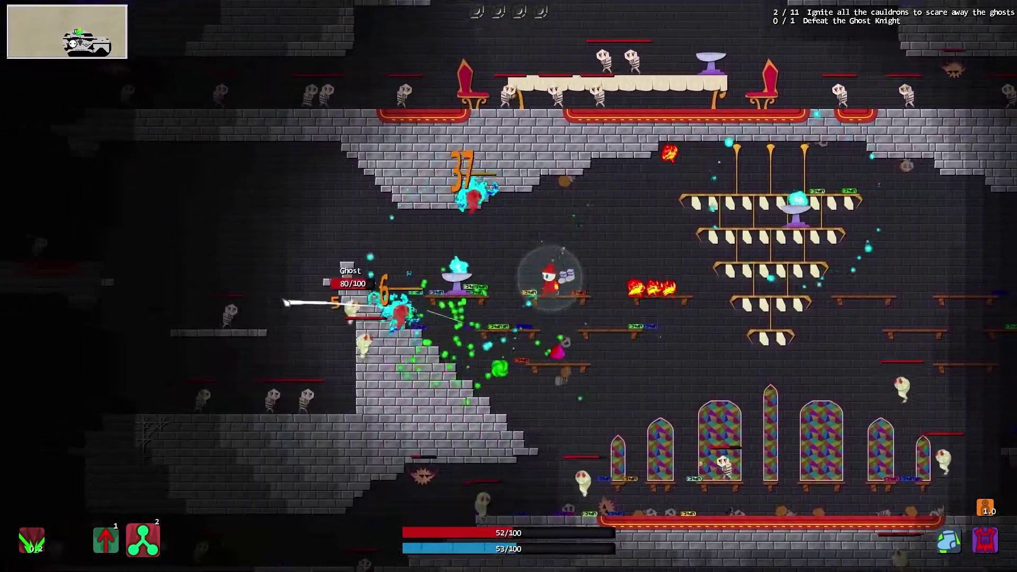
key("a")
left_click(337, 297)
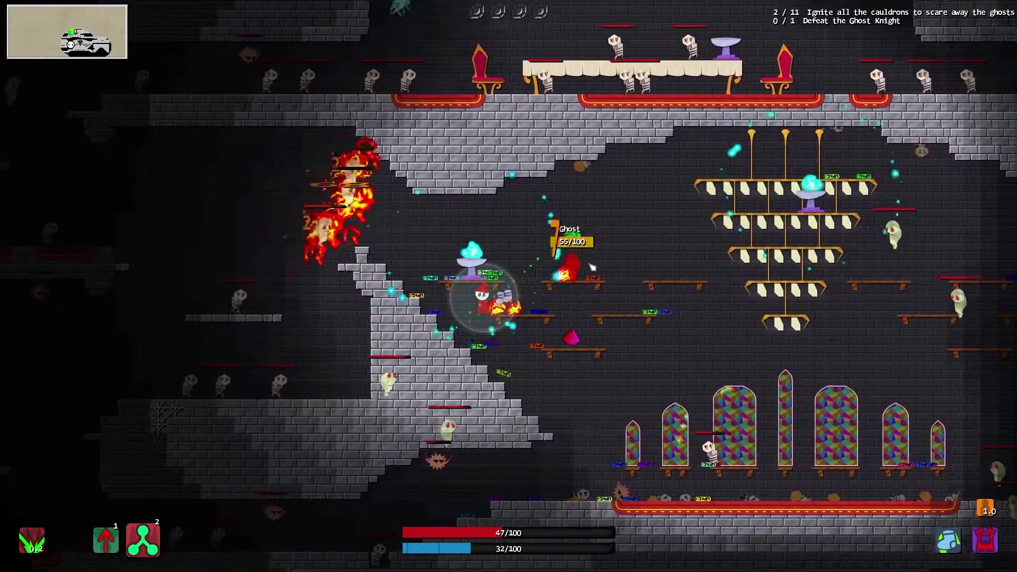
left_click(593, 268)
Step: Weave up and down through the hall, casting at ghosts above
key("s")
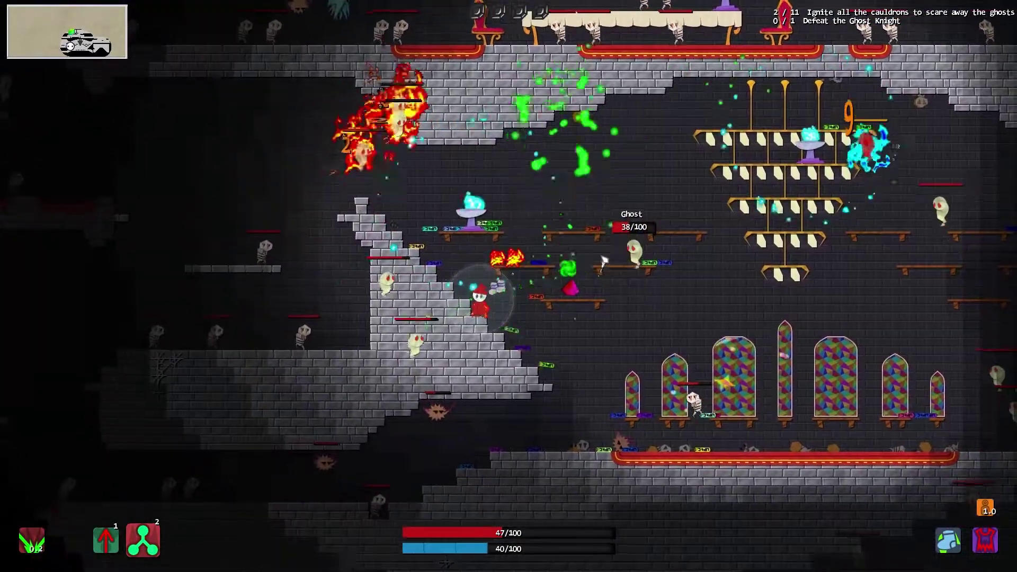
key("w")
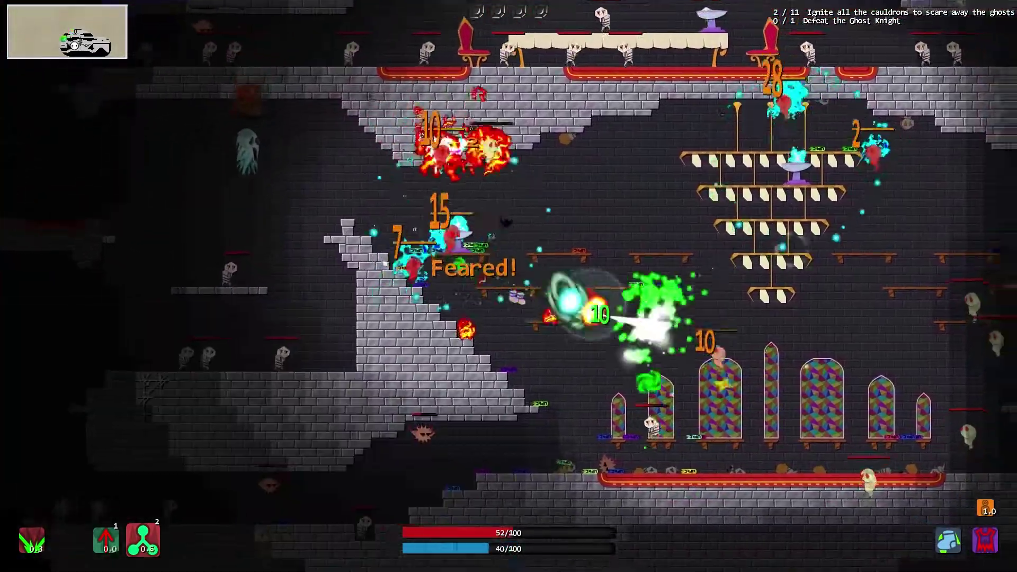
left_click(417, 242)
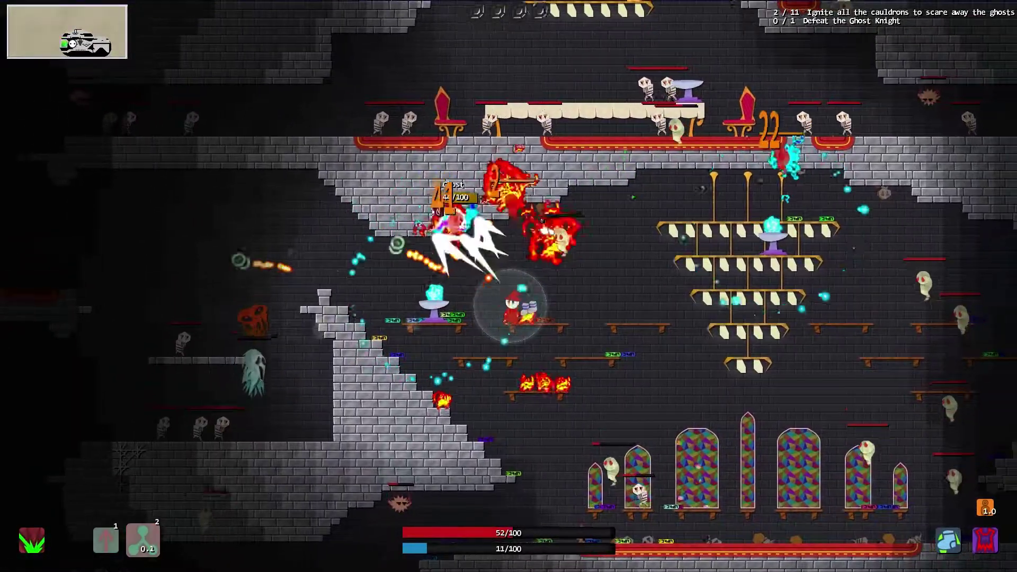
key("a")
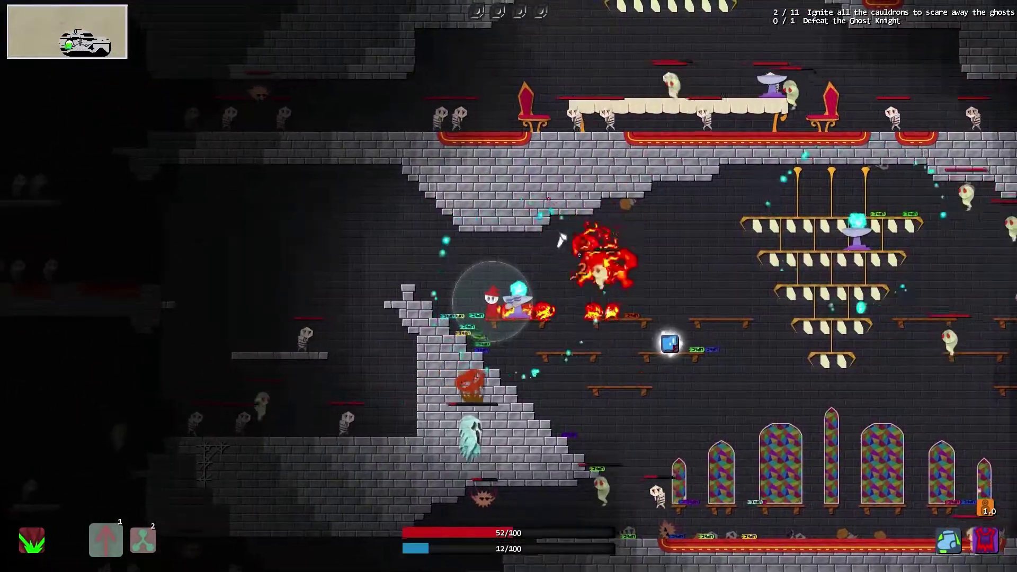
key("d")
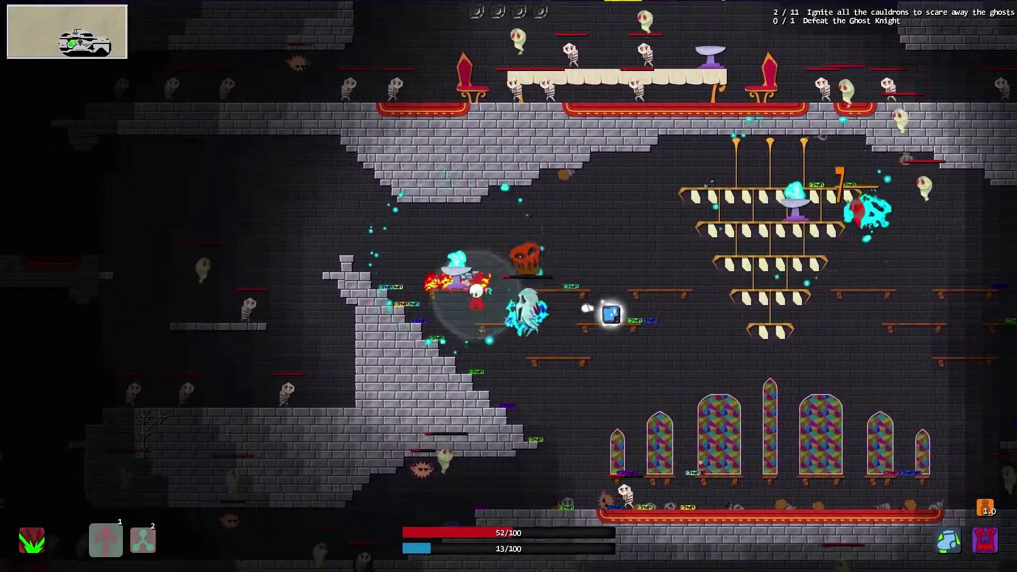
key("d")
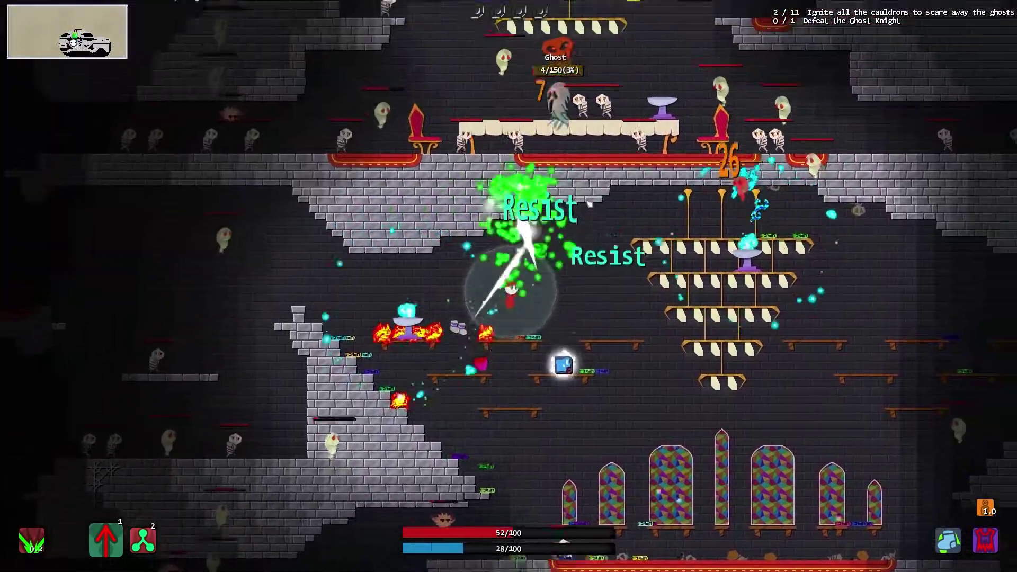
key("d")
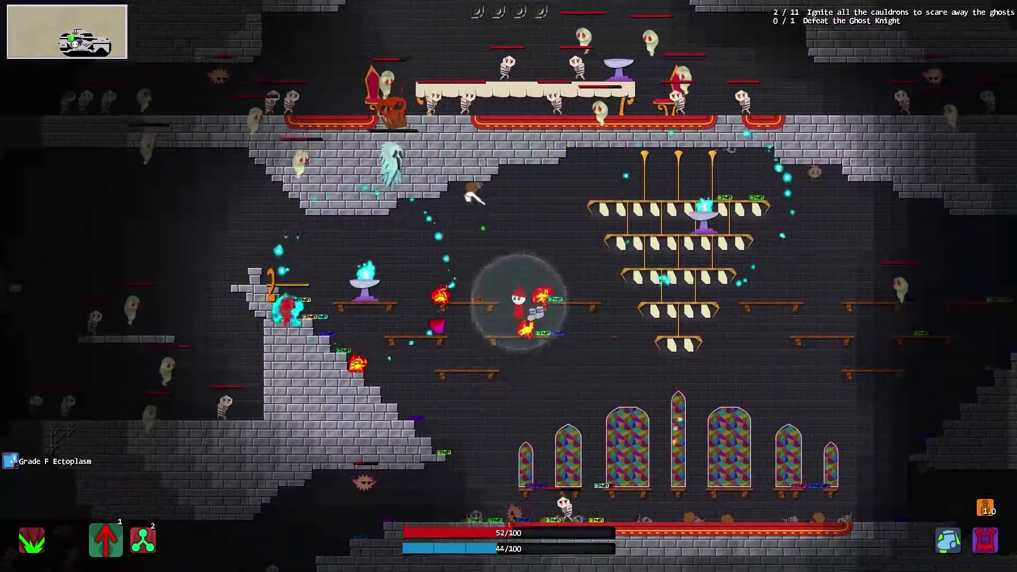
key("a")
left_click(474, 198)
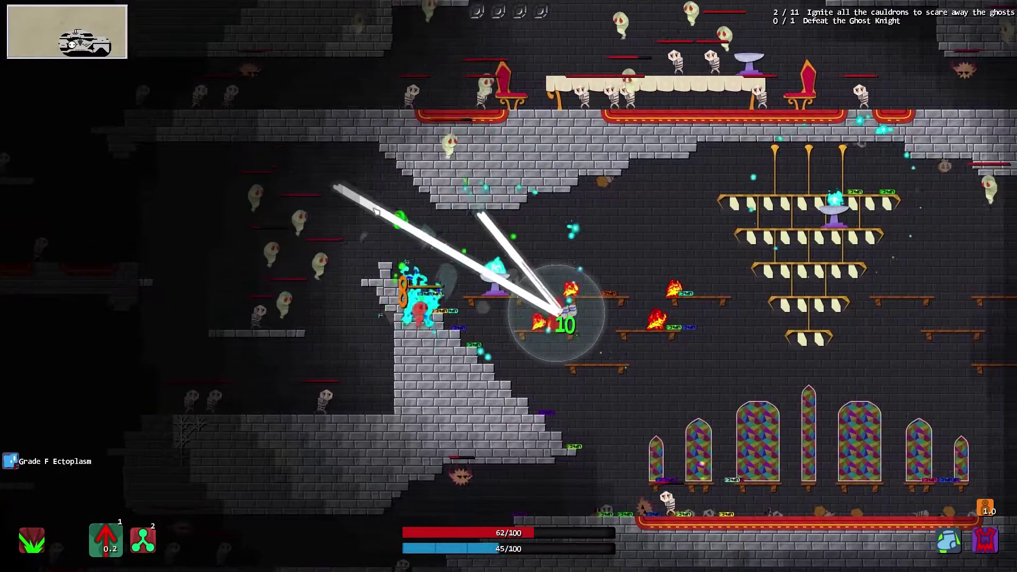
key("a")
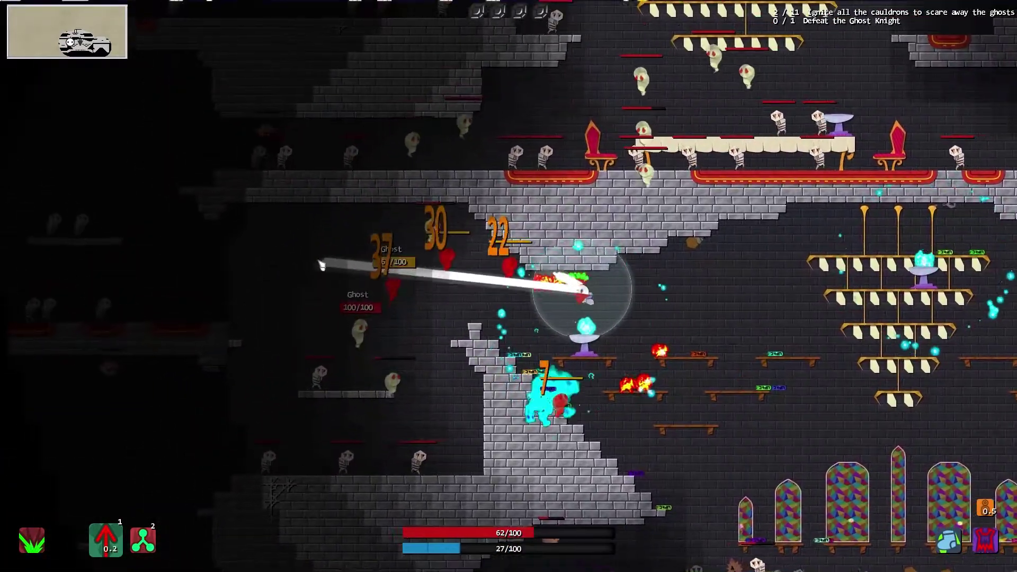
Step: Retreat left while firing at ghosts to the left and lower right, ending with a fear burst
left_click(309, 280)
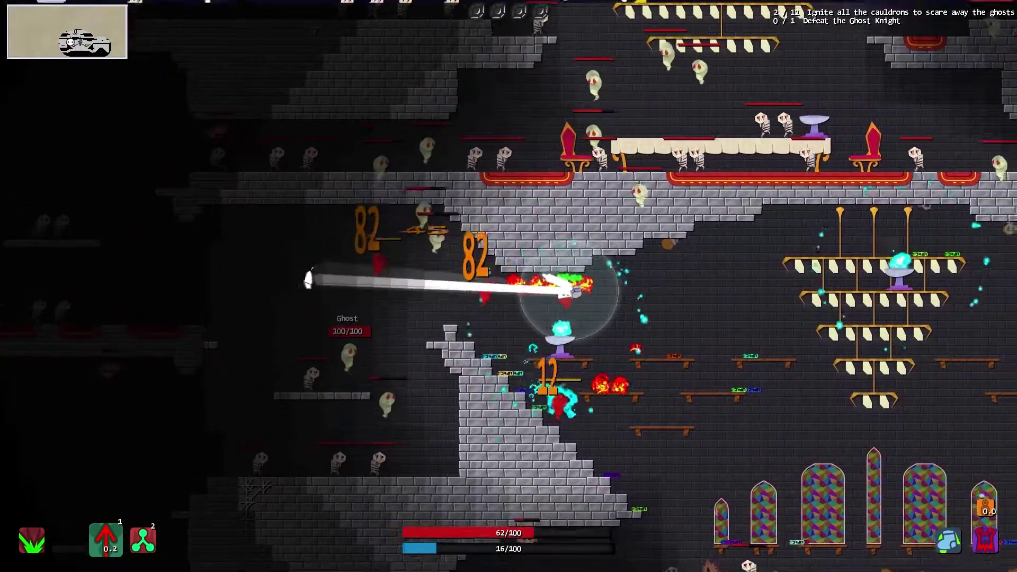
key("a")
left_click(363, 224)
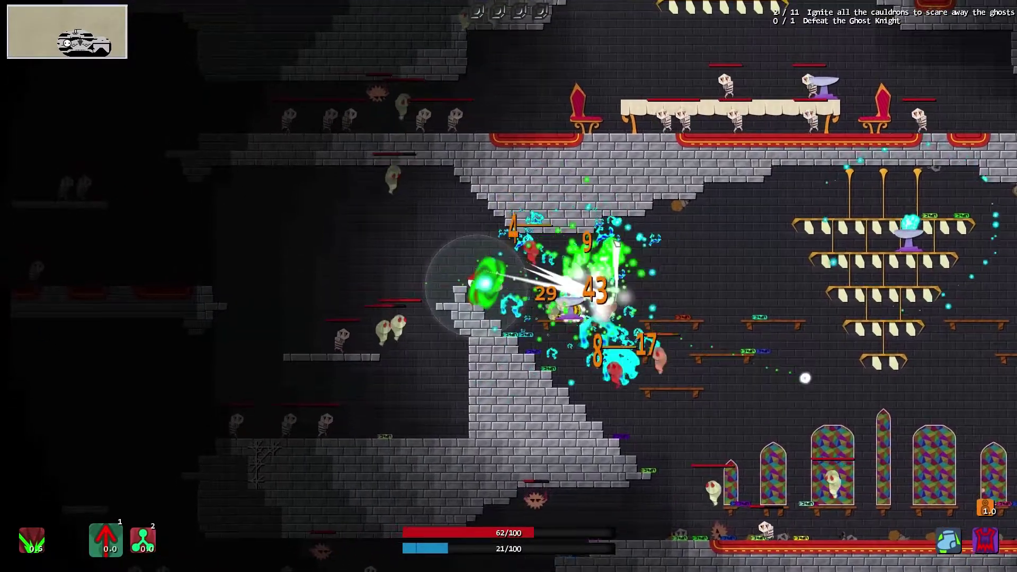
left_click(806, 377)
left_click(655, 318)
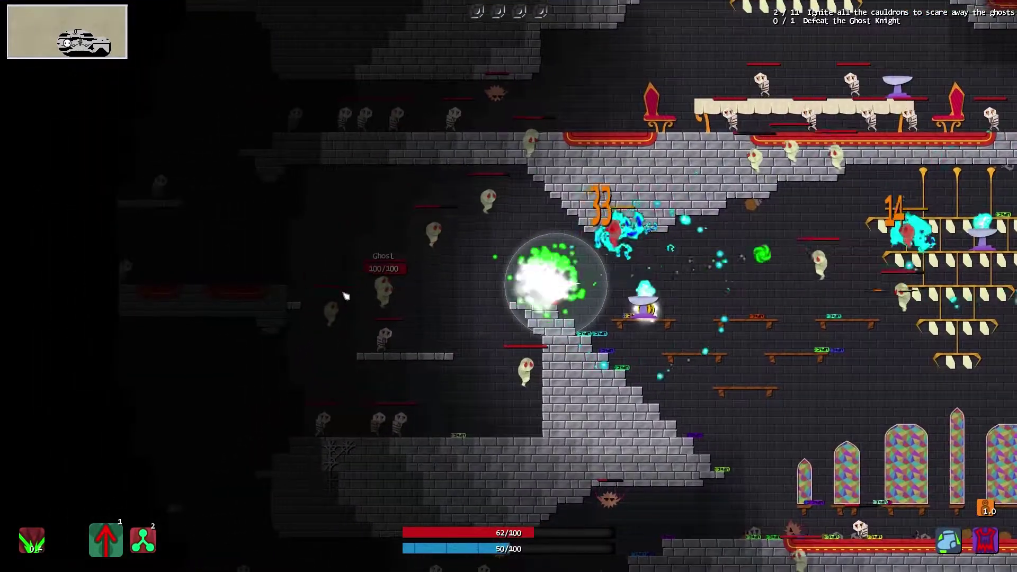
left_click(345, 310)
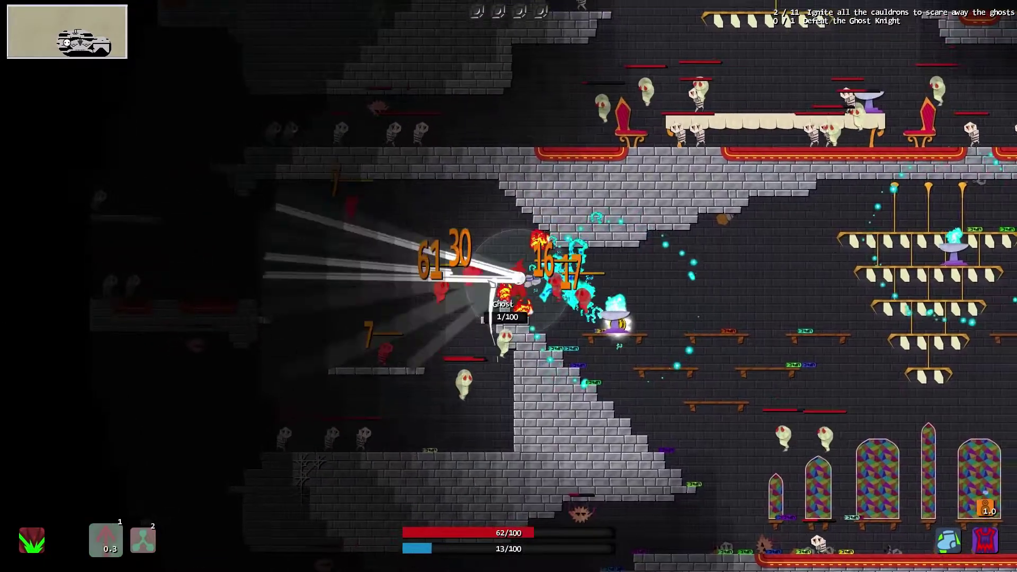
left_click(465, 306)
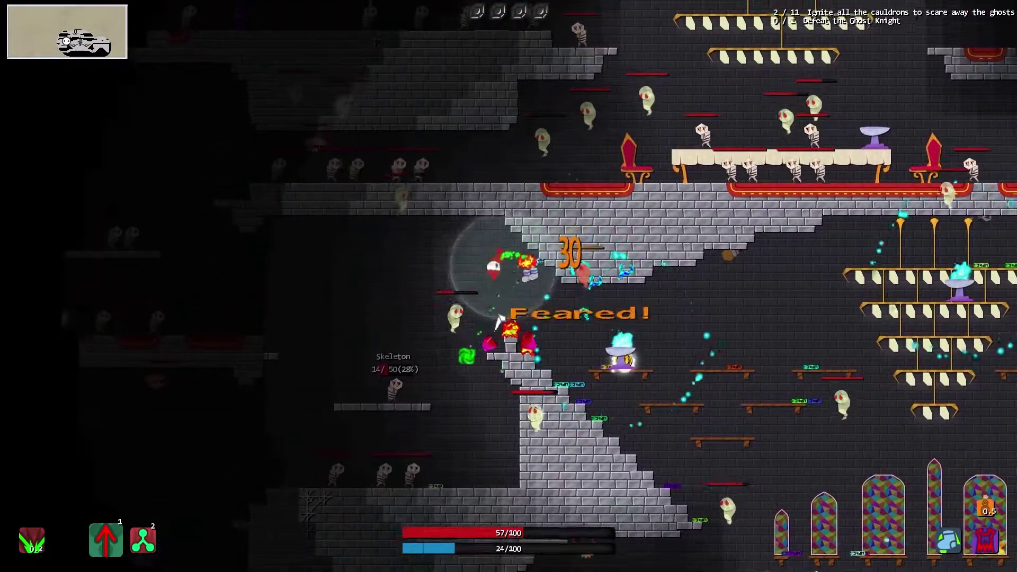
Step: Fight ghosts on the stairs with beams and the second ability while moving up-left
left_click(455, 256)
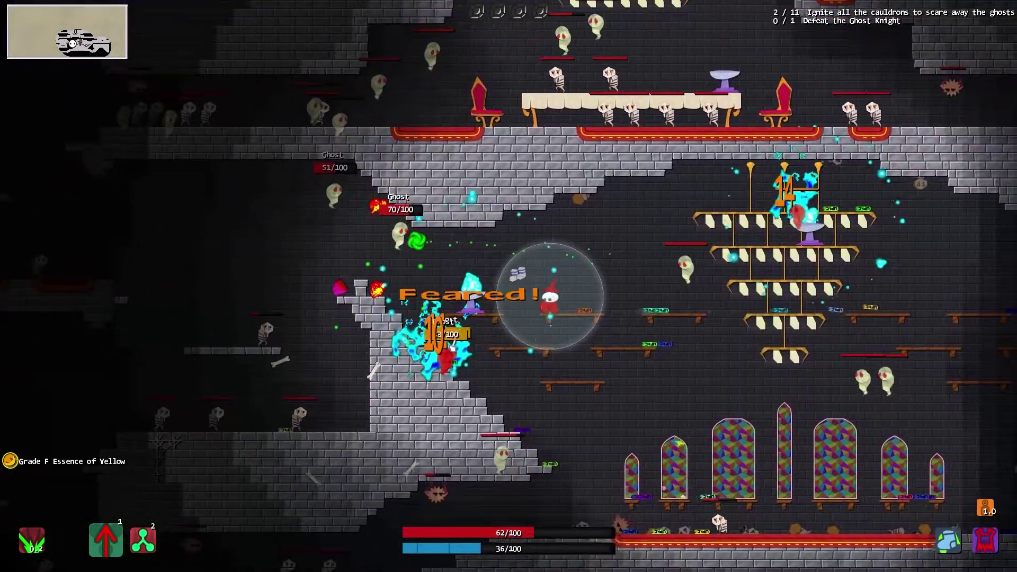
left_click(390, 219)
key("w")
key("a")
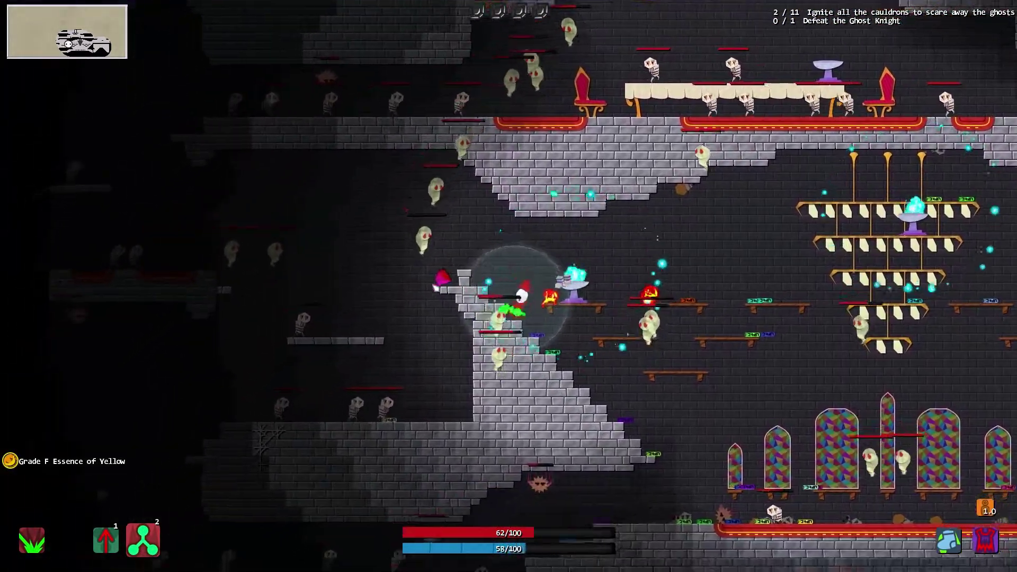
left_click(422, 347)
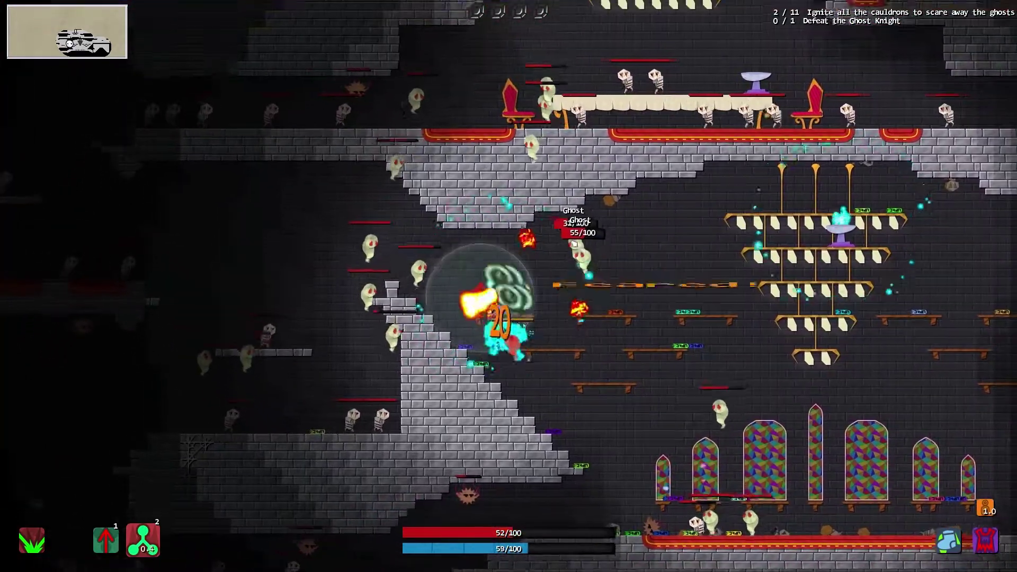
key("2")
left_click(563, 265)
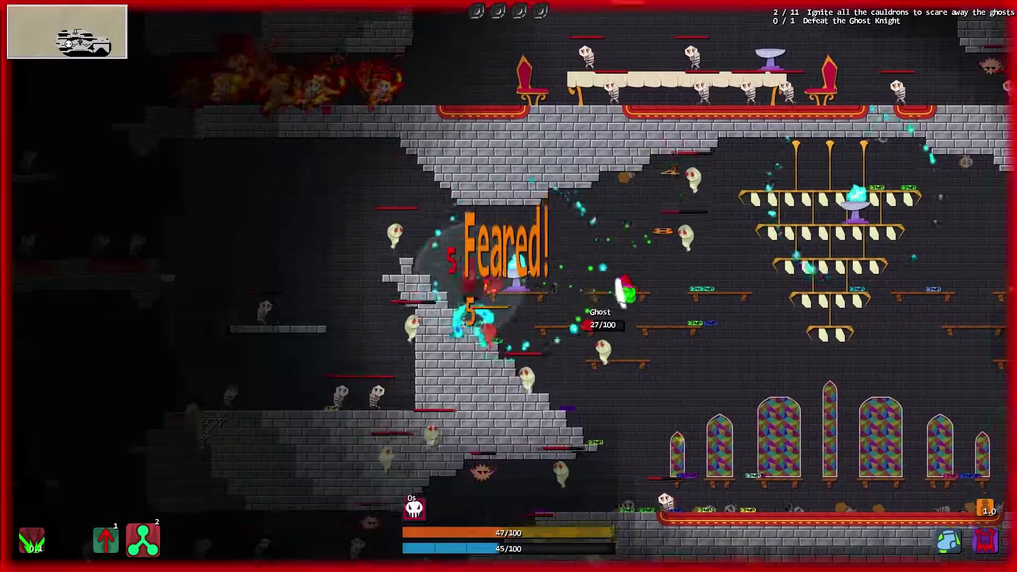
key("2")
key("a")
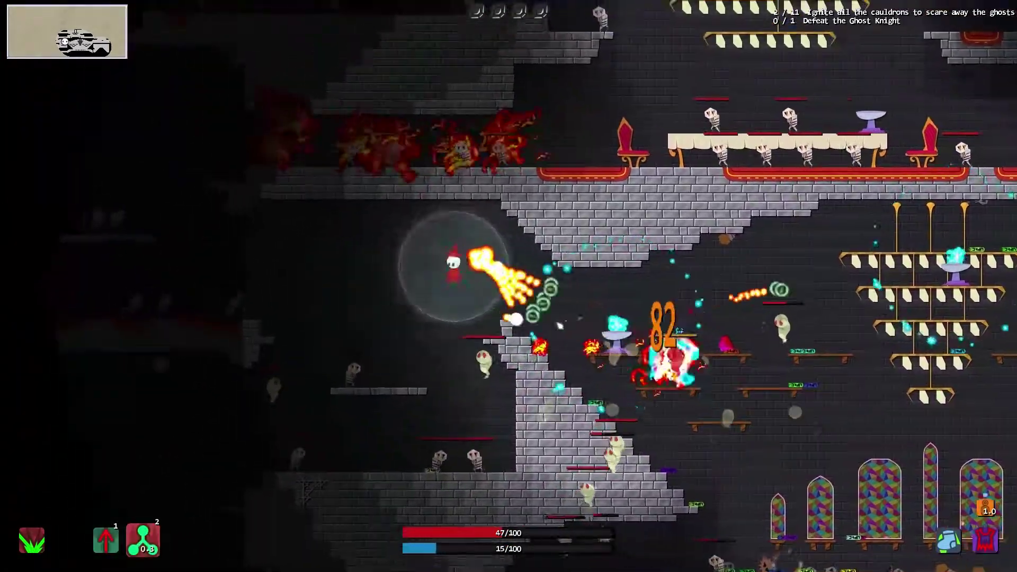
left_click(412, 211)
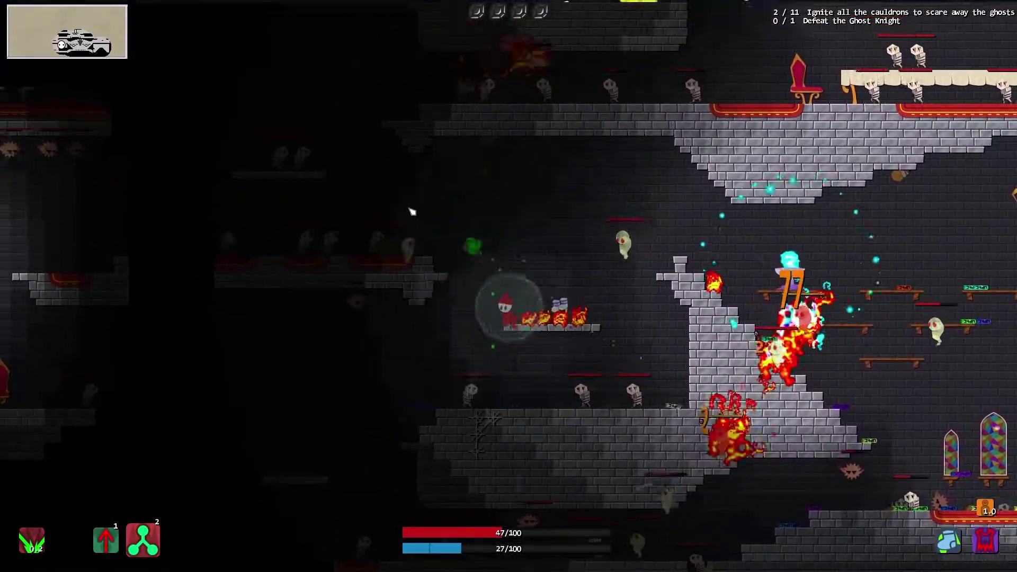
Step: Push left toward the stained-glass tower, sweeping the purple beam across enemies
key("a")
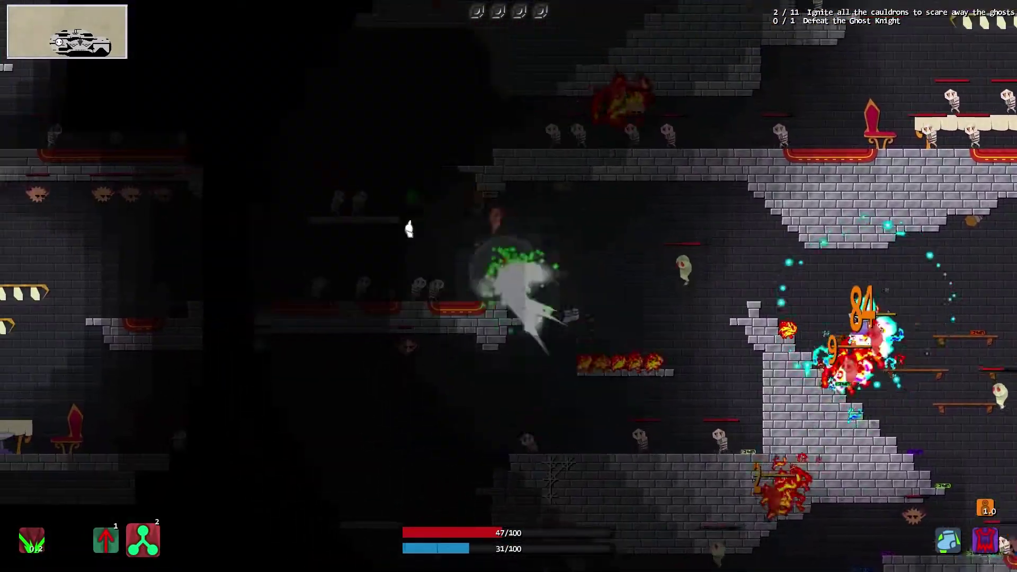
left_click(439, 225)
key("2")
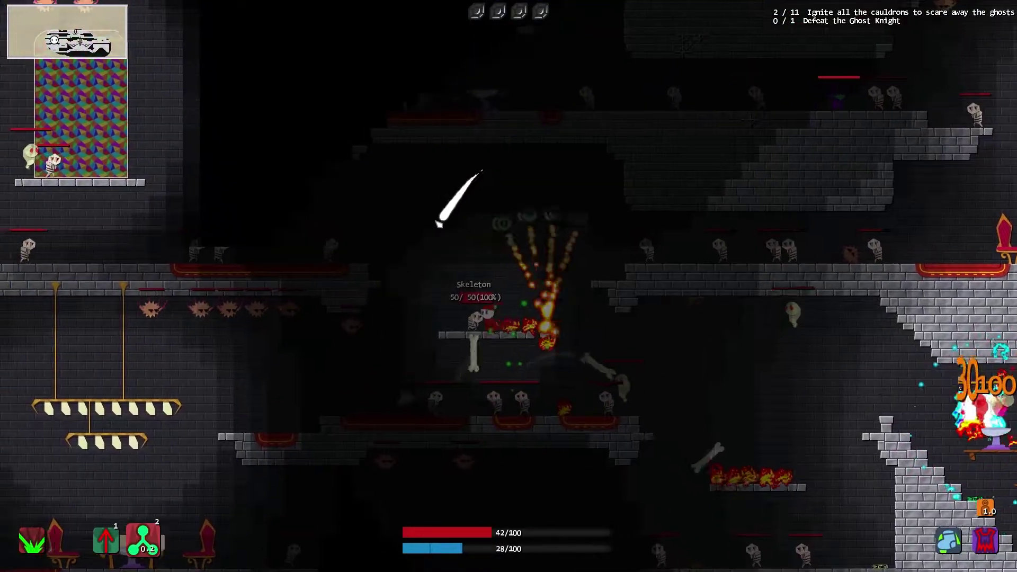
key("a")
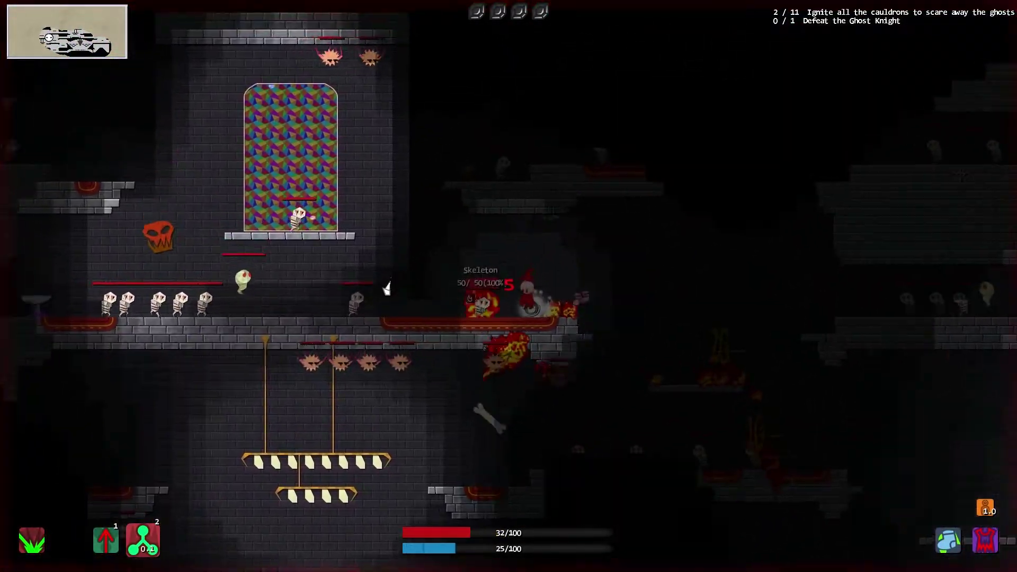
key("2")
key("a")
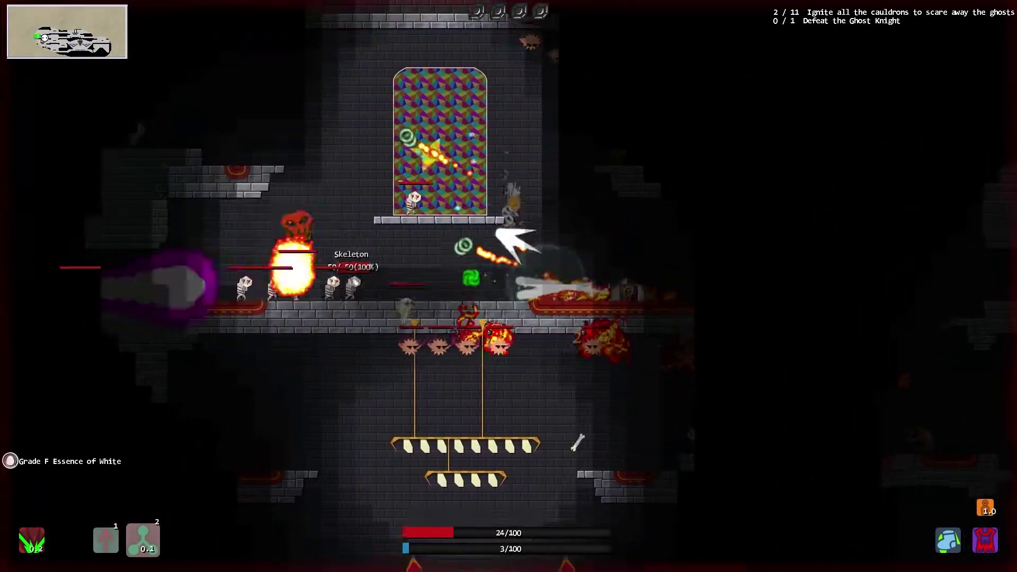
left_click(352, 284)
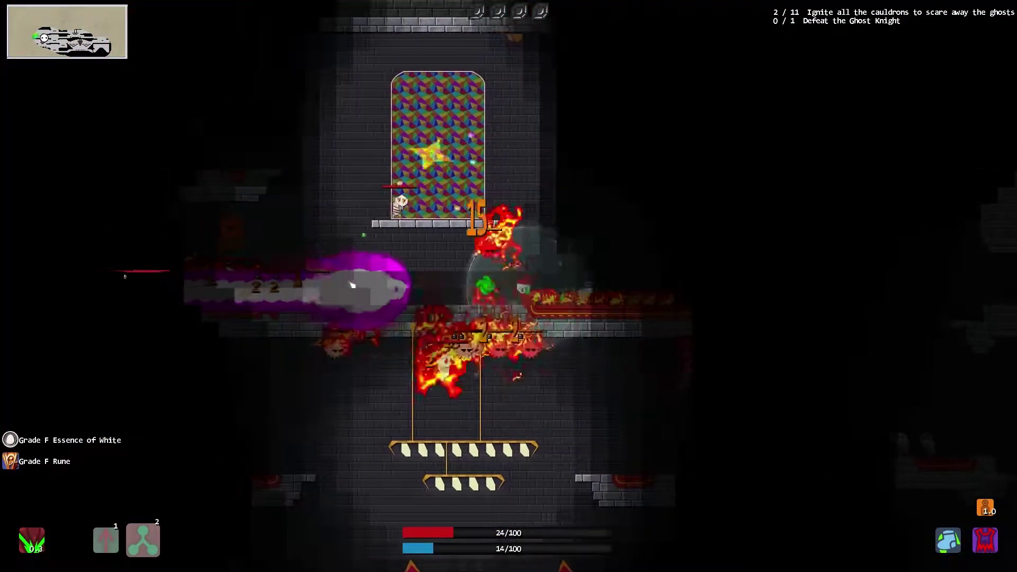
key("d")
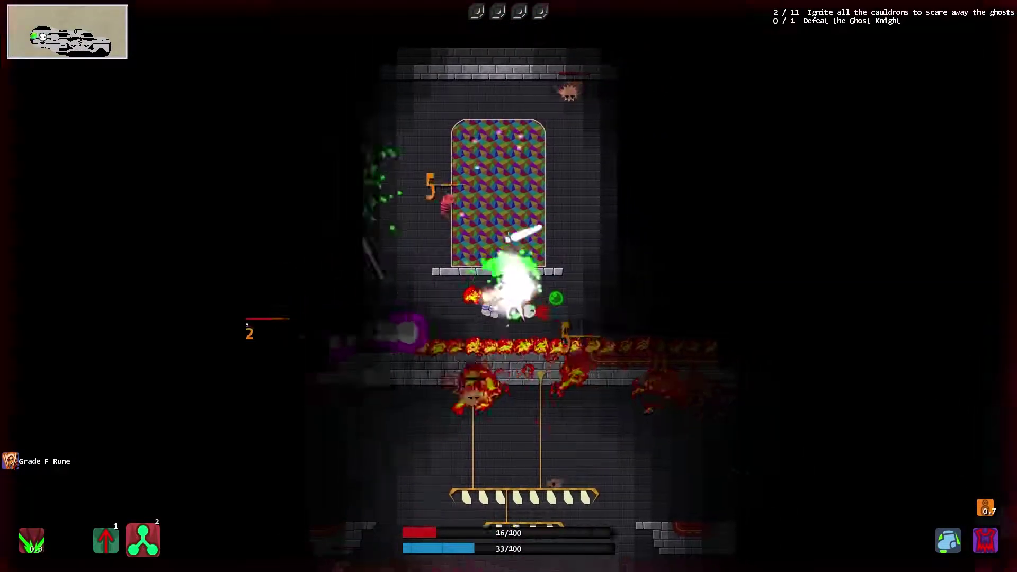
key("w")
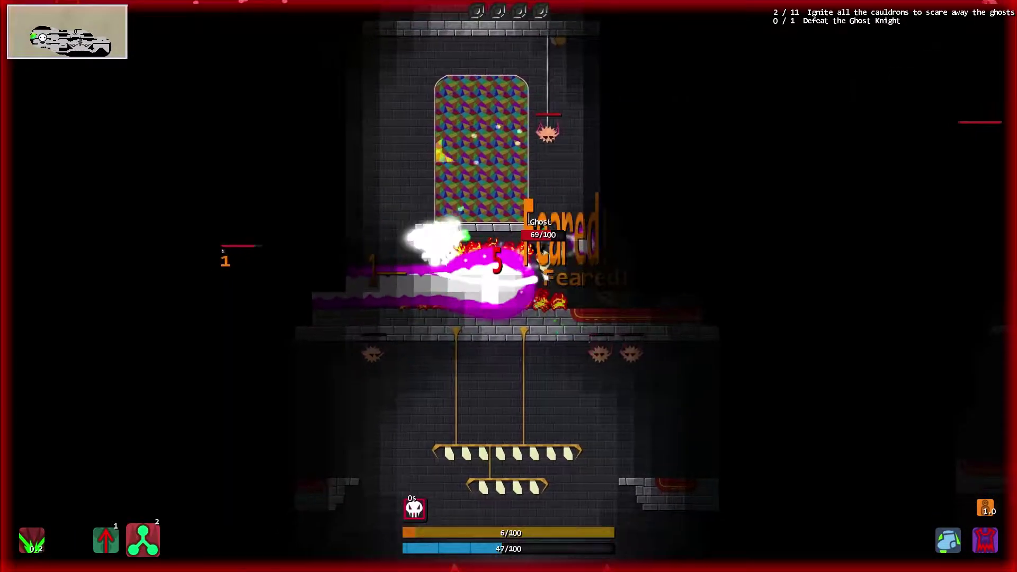
key("a")
left_click(369, 284)
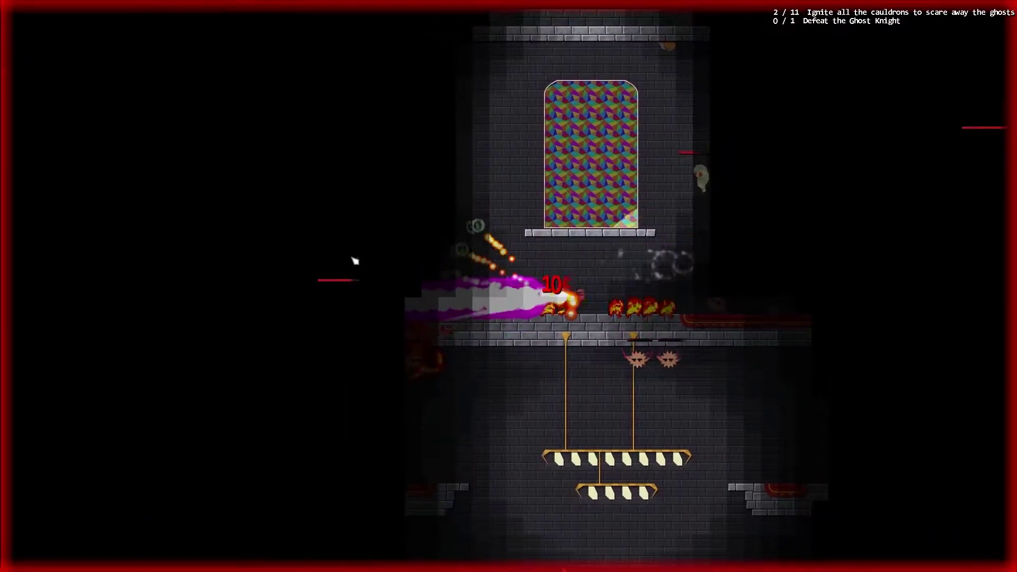
left_click_drag(354, 261, 392, 254)
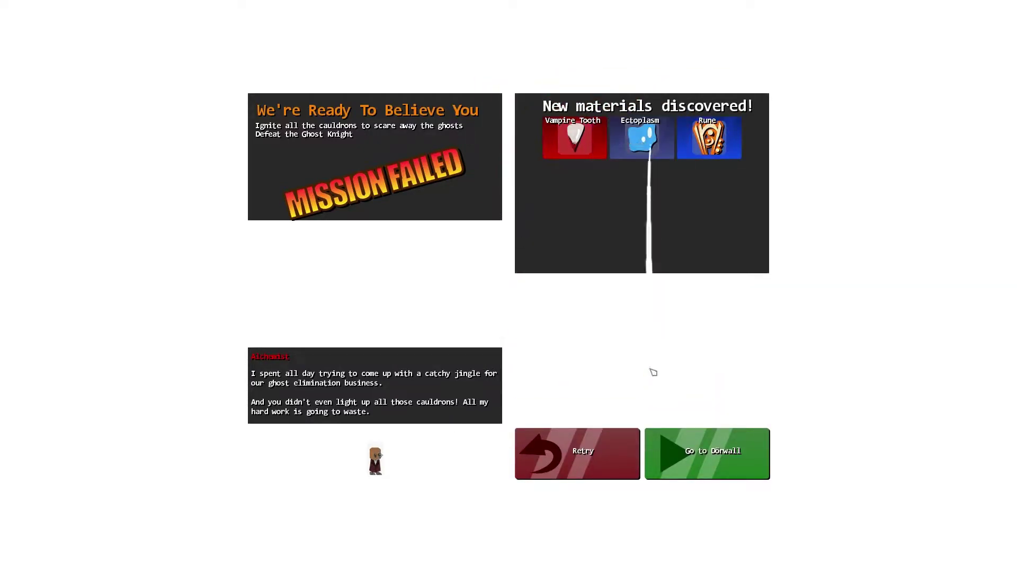
Step: Leave the Mission Failed results via Go to Dorwall
left_click(706, 438)
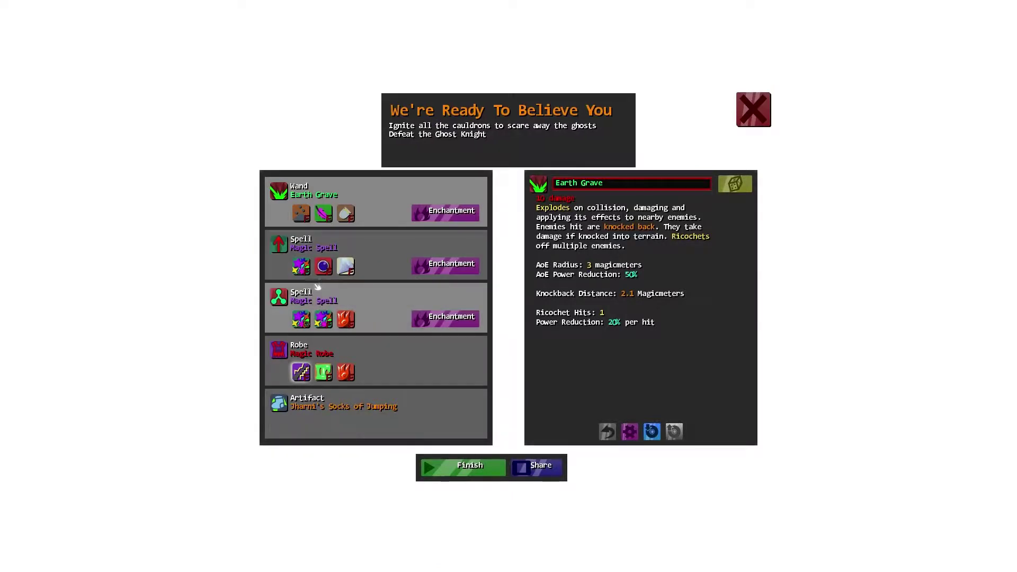
mouse_move(169, 386)
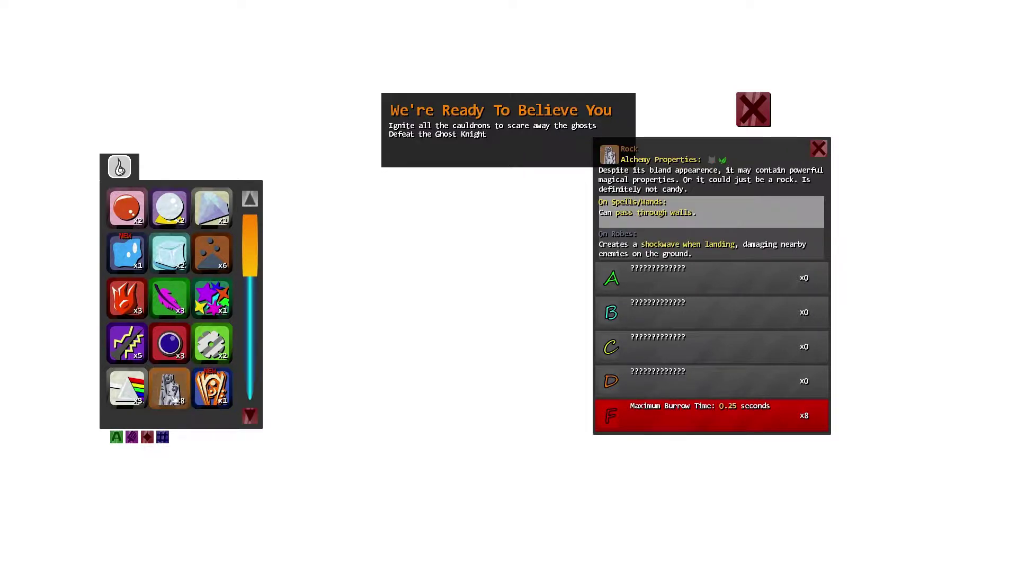
scroll(169, 298, "down", 2)
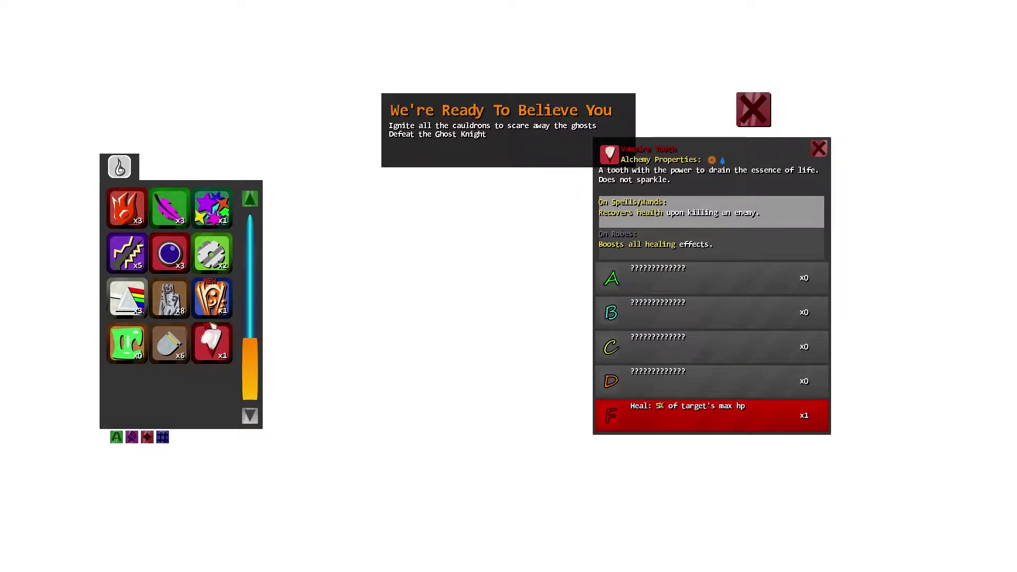
scroll(171, 354, "up", 1)
scroll(173, 349, "up", 1)
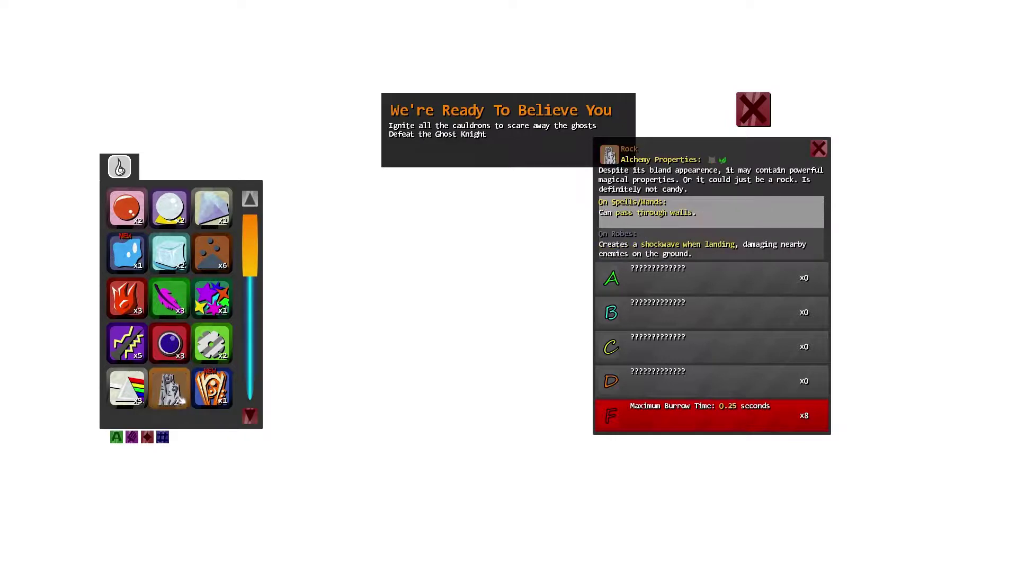
scroll(170, 362, "down", 2)
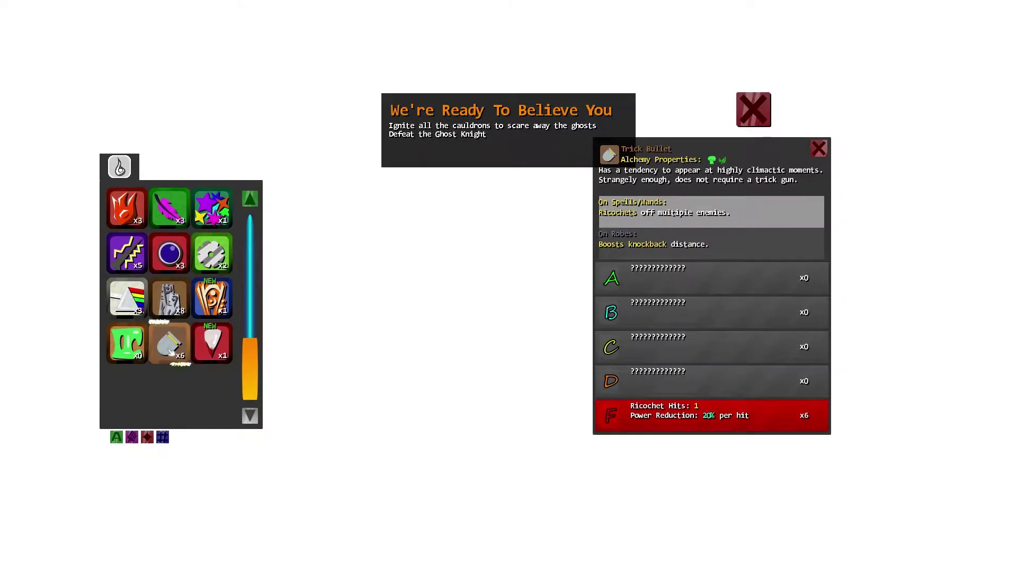
Step: Slot the Trick Bullet, inspect Ectoplasm, Rune, Crystal Ball and Diamond, then close the inventory
left_click(682, 424)
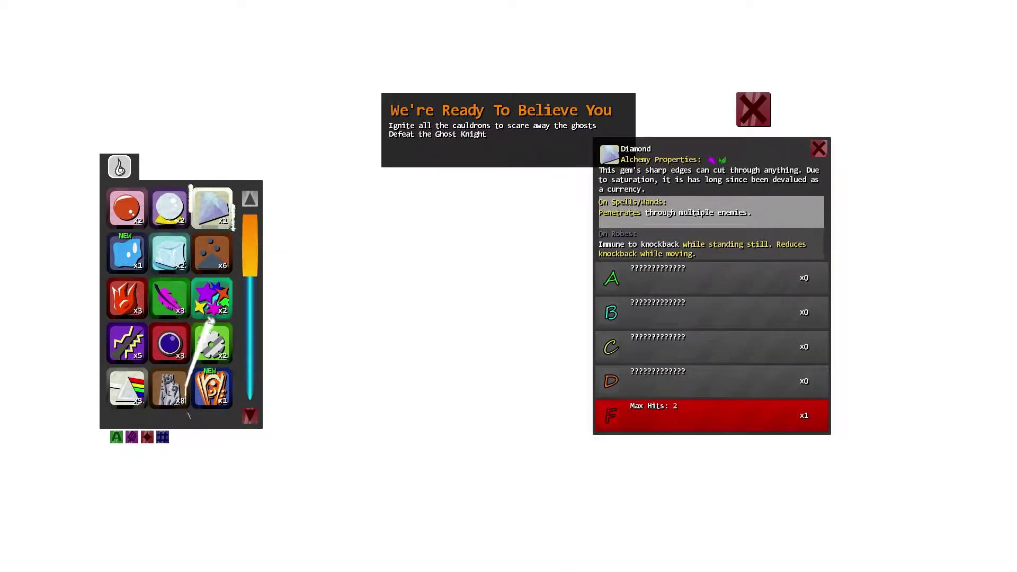
scroll(207, 333, "down", 2)
scroll(174, 319, "up", 2)
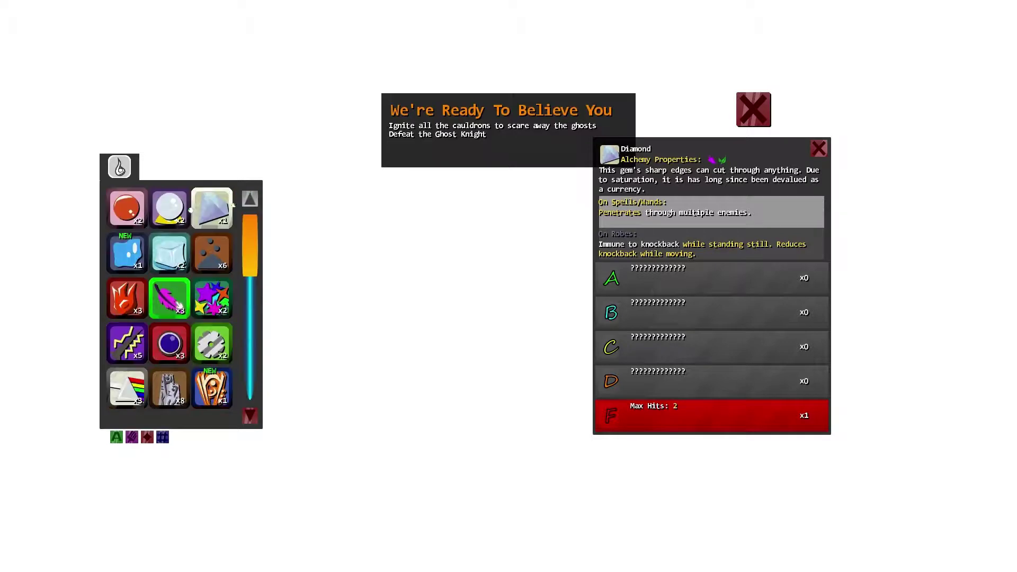
left_click(131, 251)
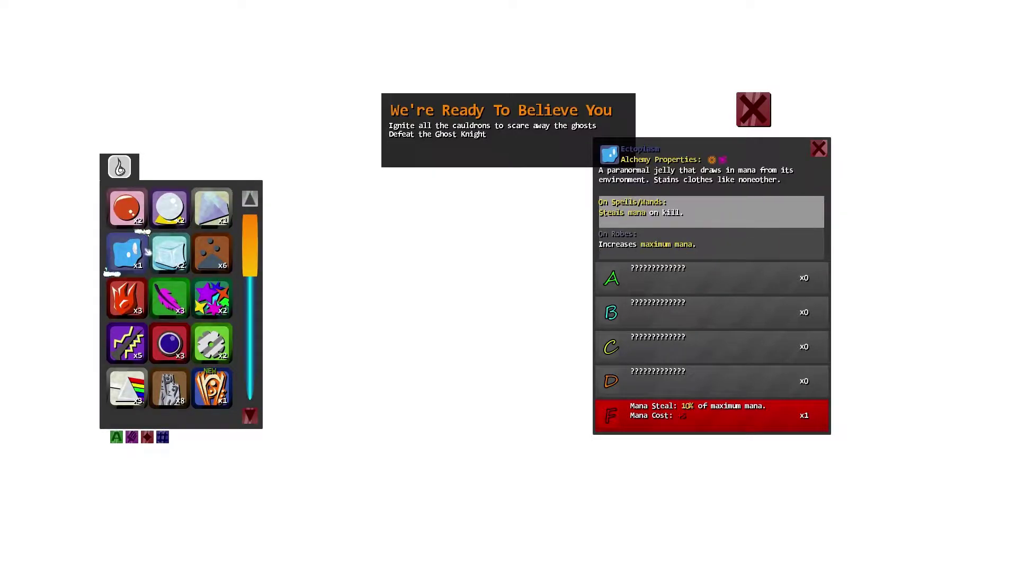
scroll(254, 302, "down", 2)
left_click(227, 315)
scroll(226, 313, "up", 1)
scroll(223, 311, "up", 1)
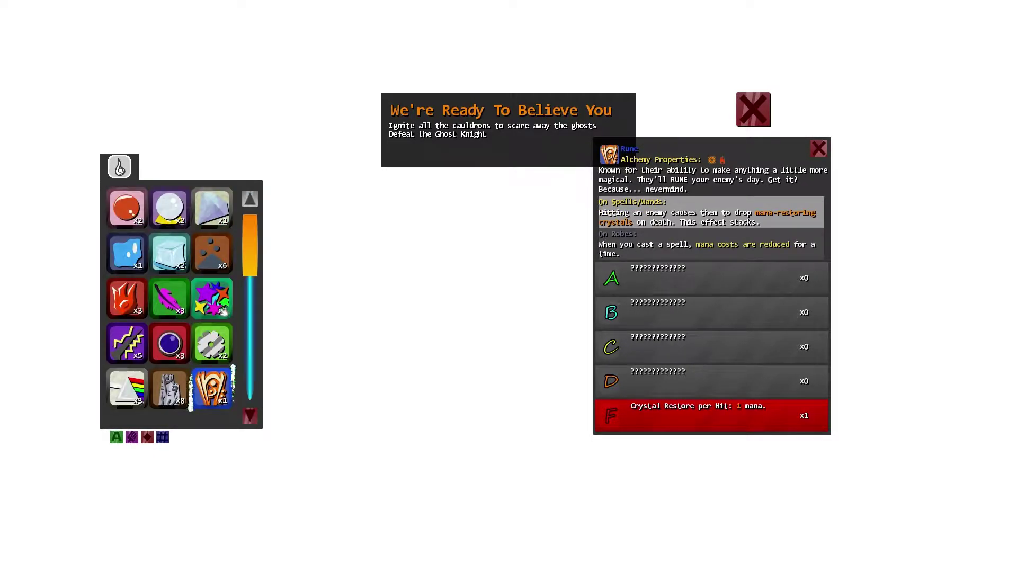
left_click(171, 210)
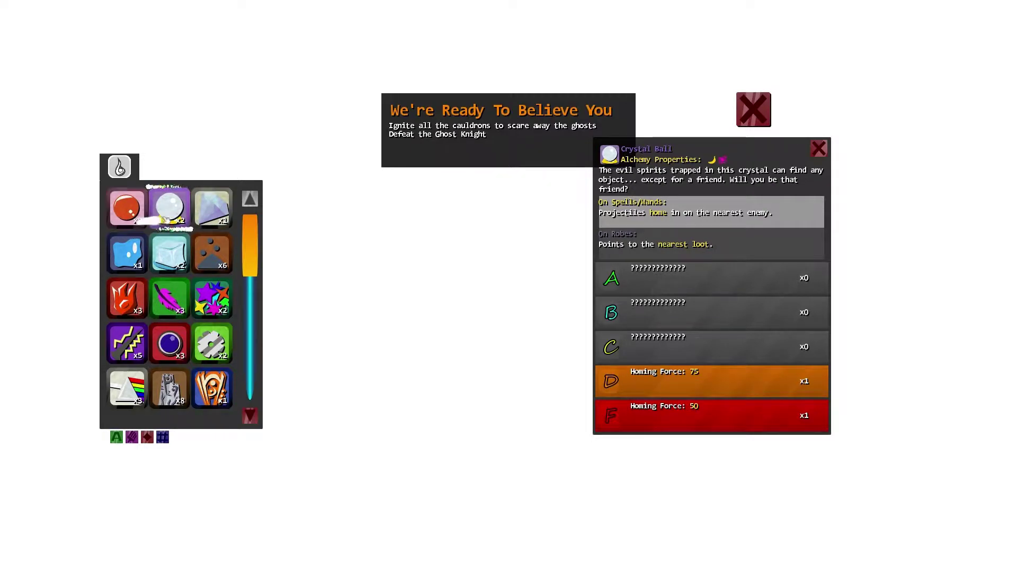
left_click(211, 208)
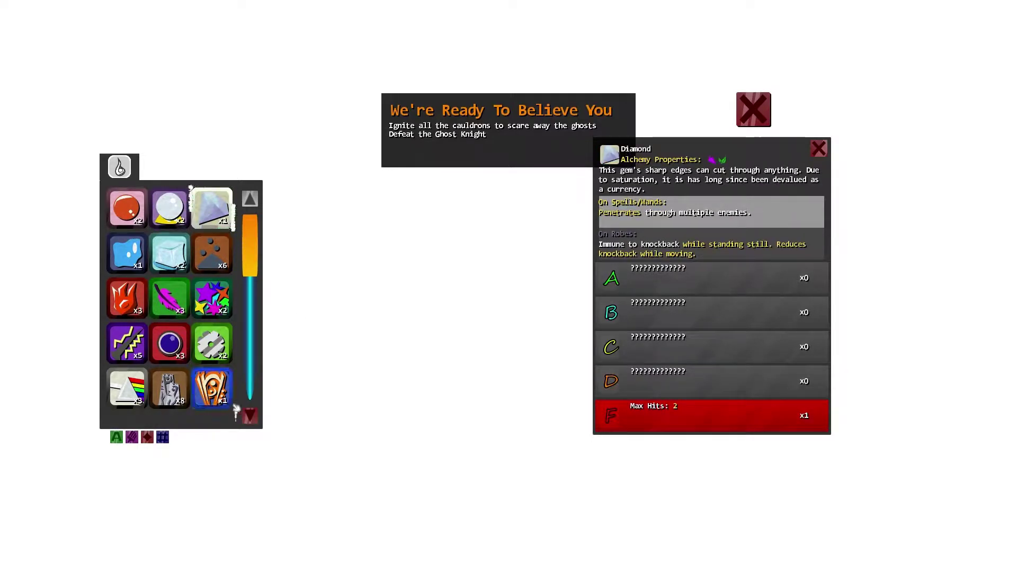
key("Escape")
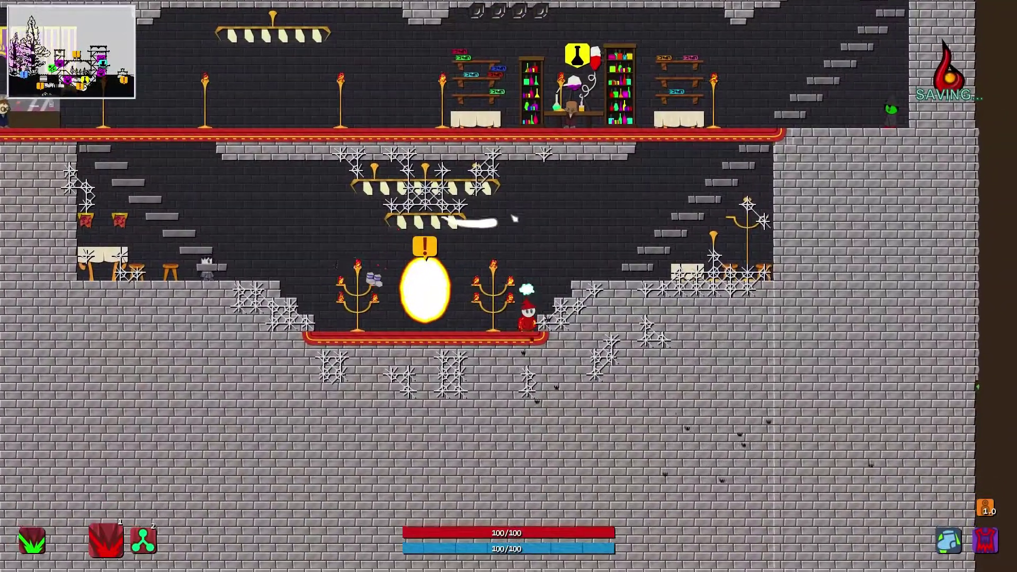
Step: Walk right toward the hub's level portal to load the retried quest
key("d")
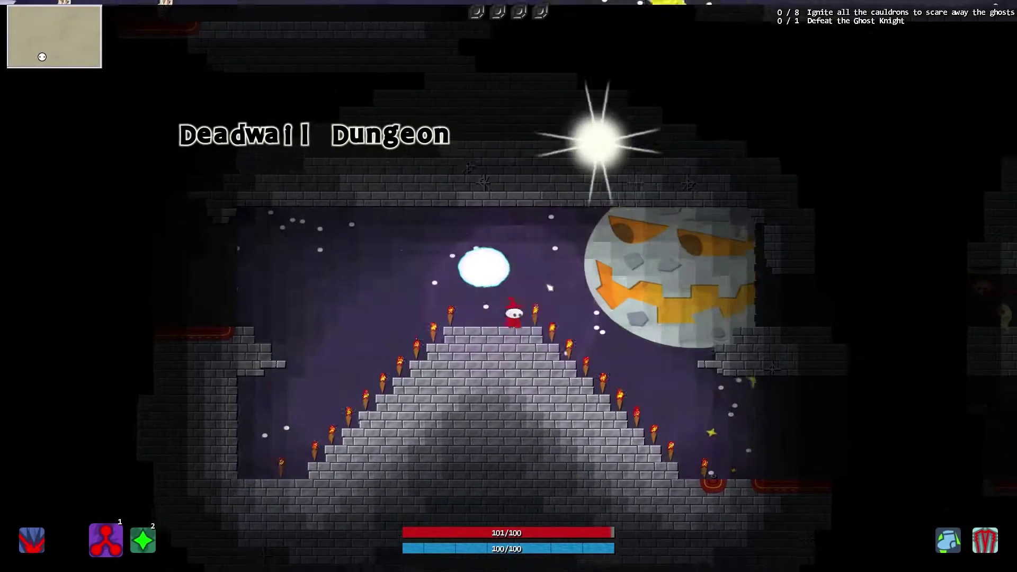
Step: Descend into the dining hall, sweeping beams across the large enemy and ghosts
left_click(649, 290)
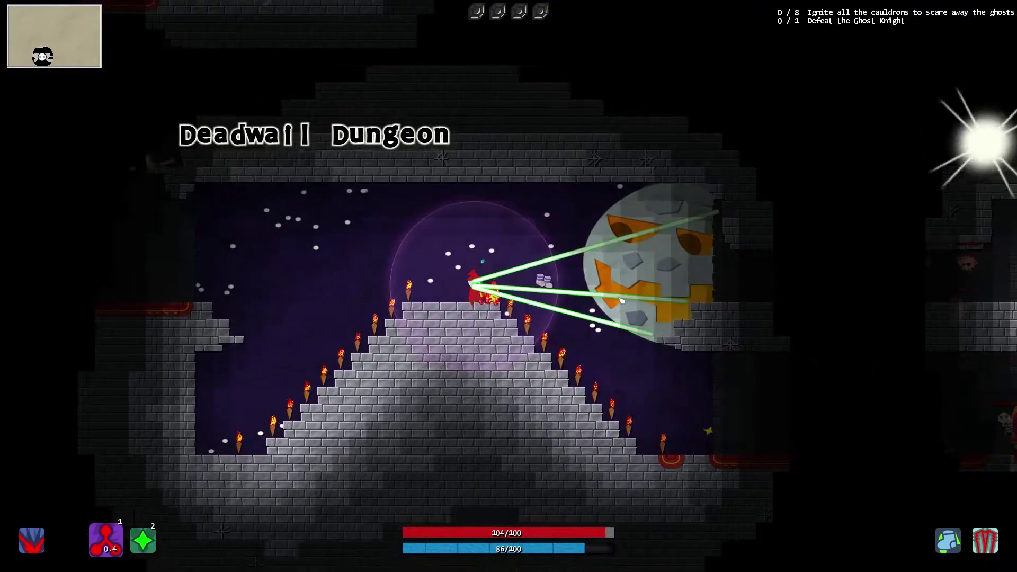
key("d")
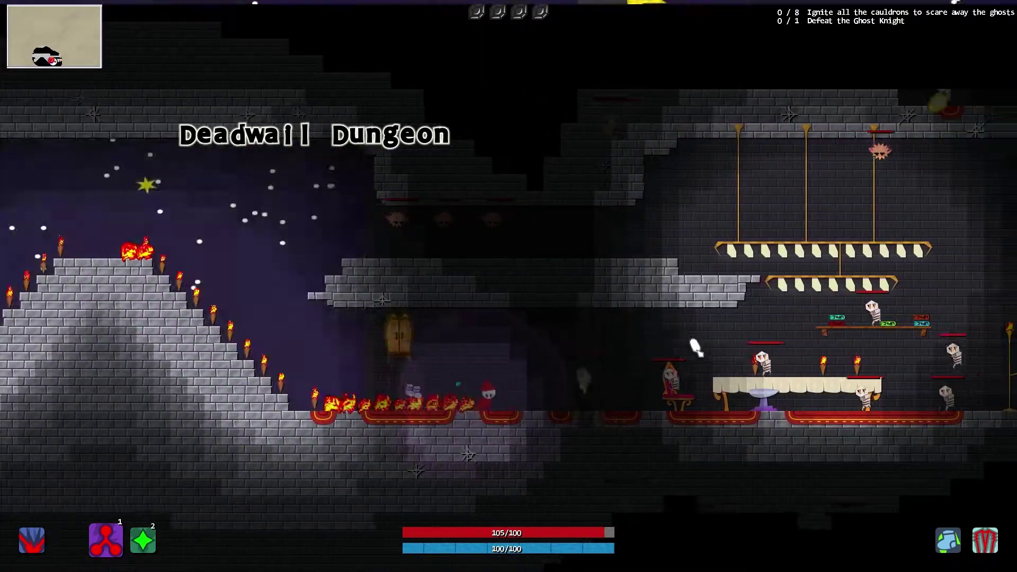
left_click(694, 346)
key("d")
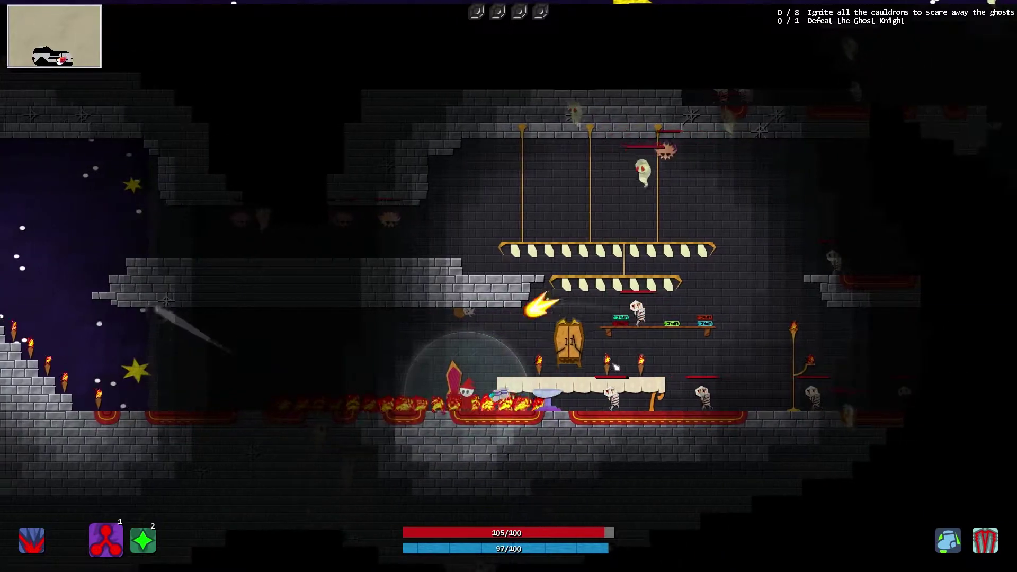
left_click_drag(617, 368, 575, 206)
key("d")
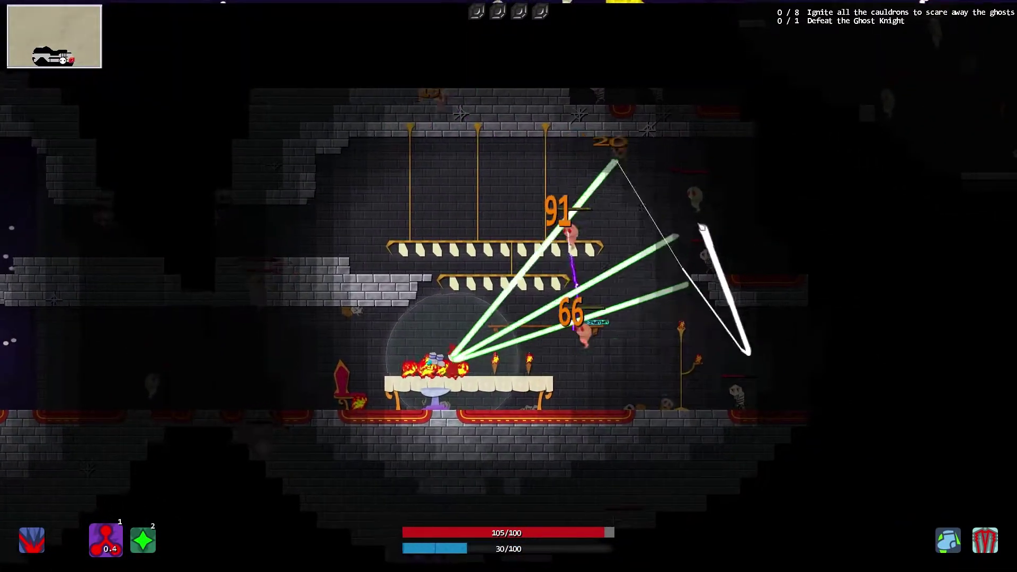
mouse_move(549, 179)
left_mouse_down()
mouse_move(701, 262)
mouse_move(589, 248)
left_mouse_up()
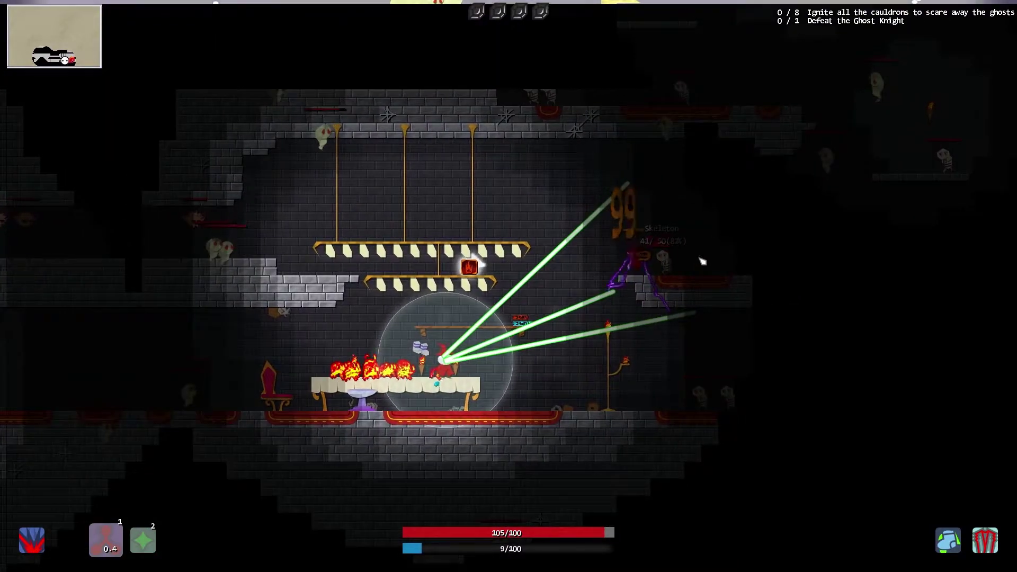
Step: Jump onto the plank, strike the ghosts with lightning, and grab the red gem
key("space")
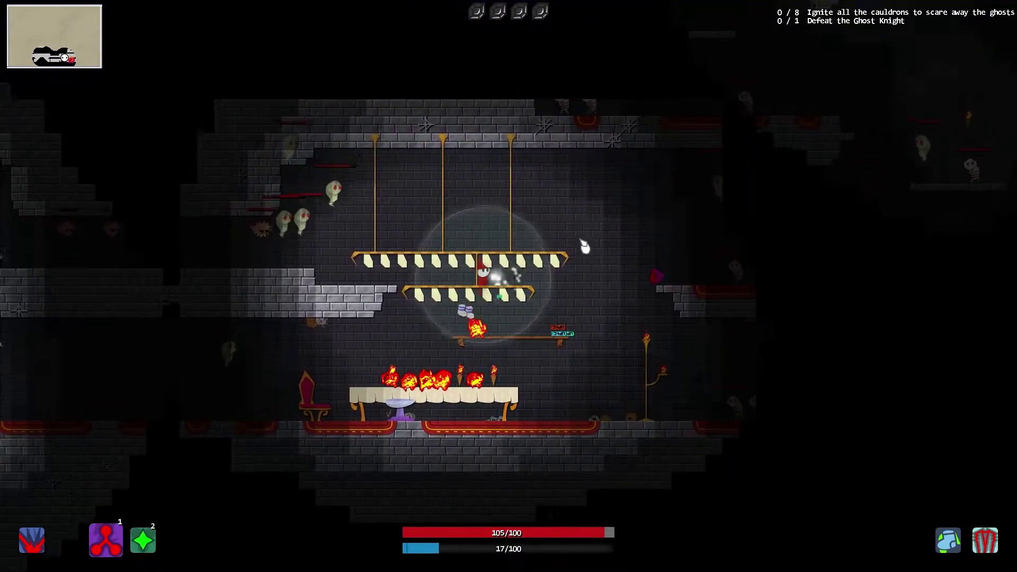
left_click_drag(580, 243, 378, 247)
key("1")
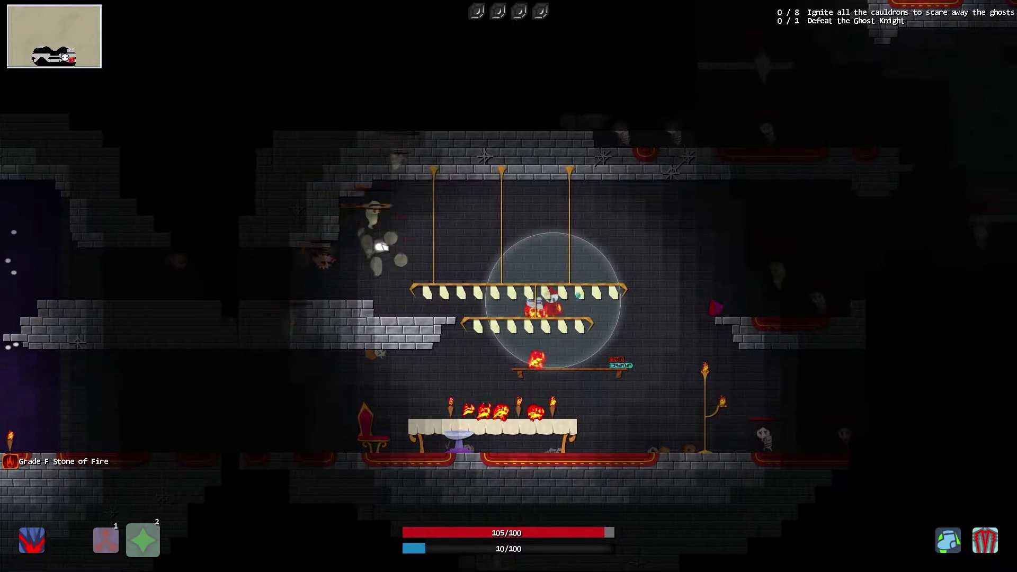
key("a")
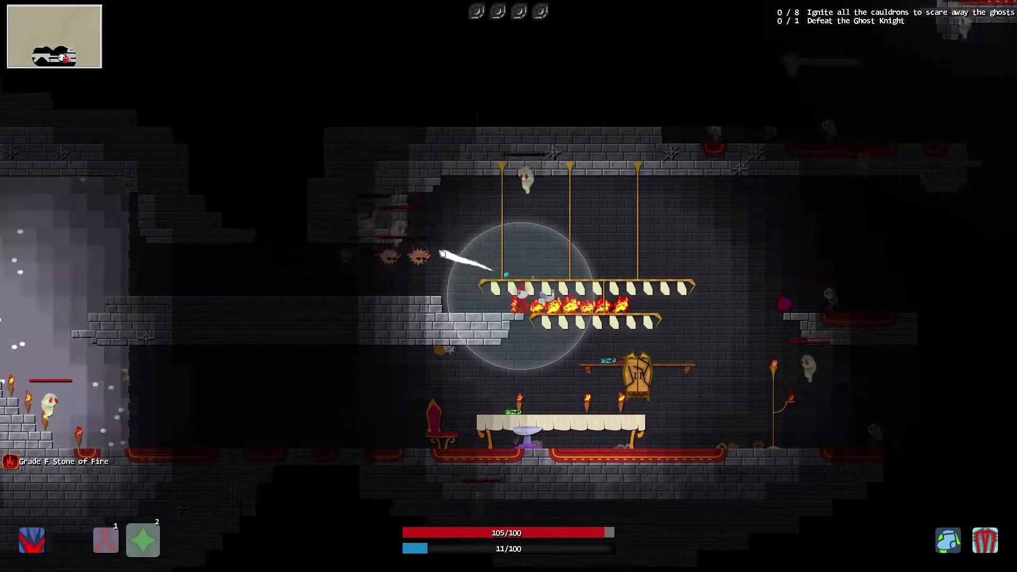
key("d")
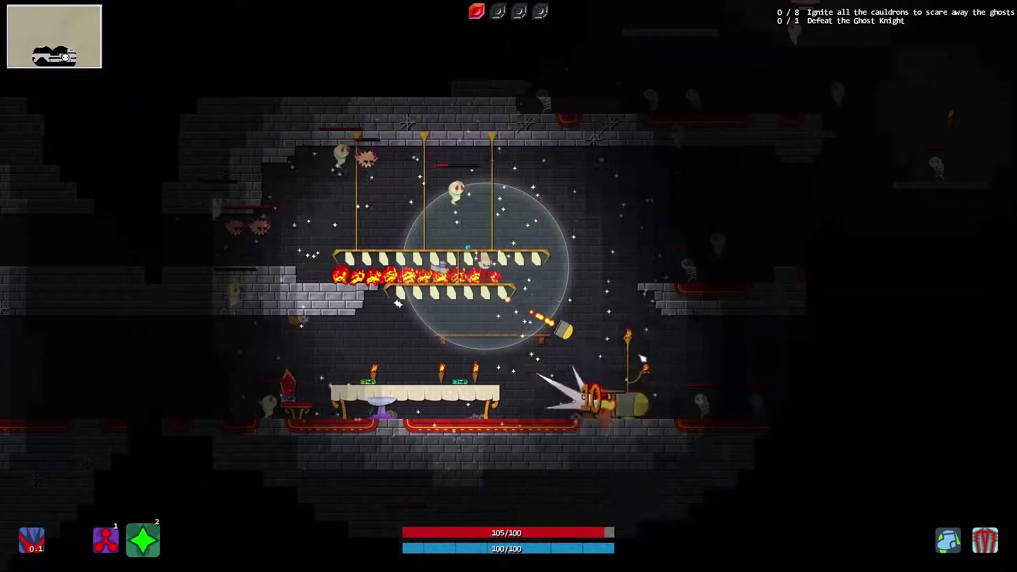
key("a")
Step: Burn the table and shoot down the spiders and ghosts on the left
left_click(508, 377)
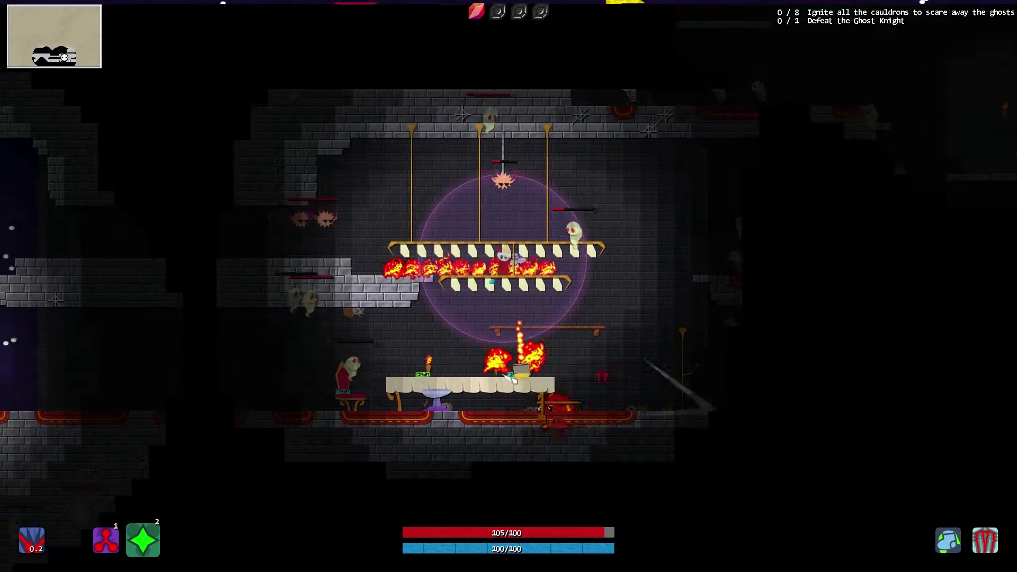
left_click(498, 168)
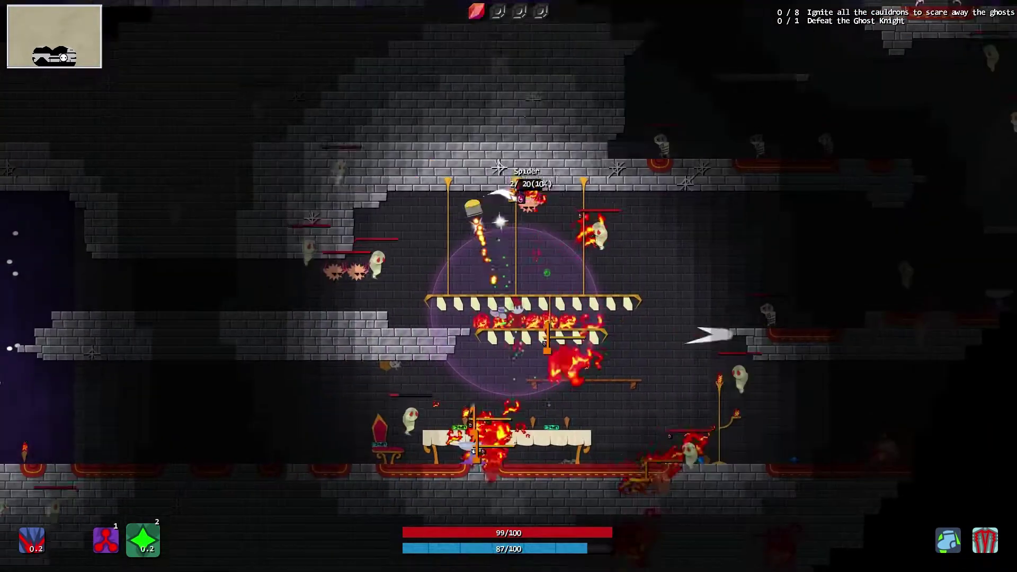
left_click(716, 239)
left_click(375, 271)
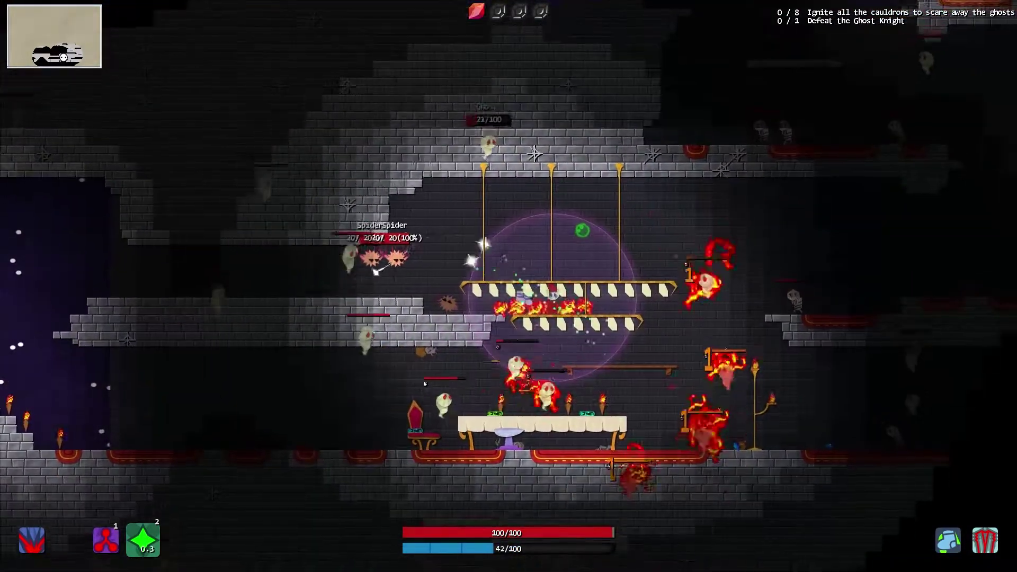
left_click(377, 267)
left_click(383, 279)
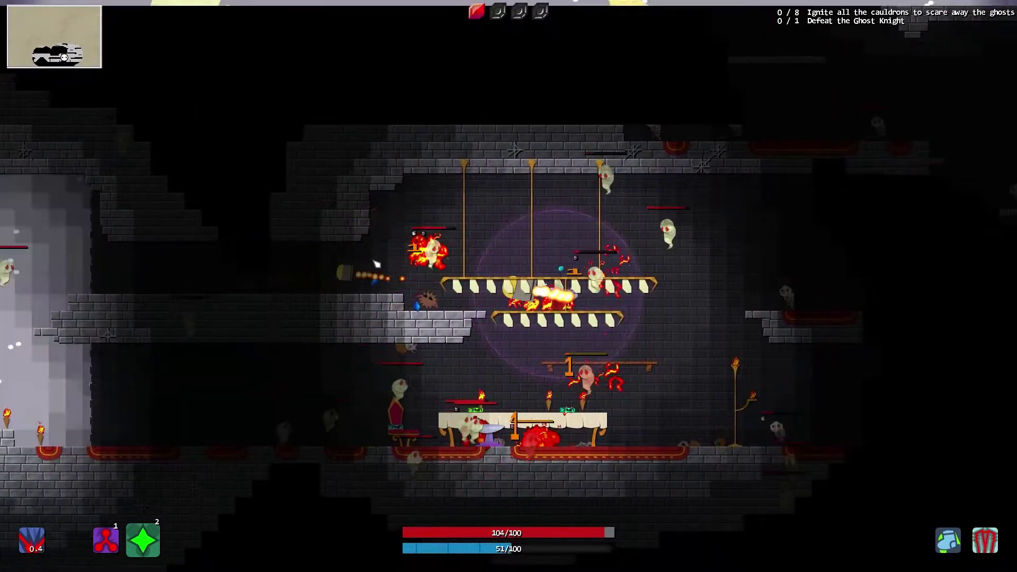
left_click(376, 264)
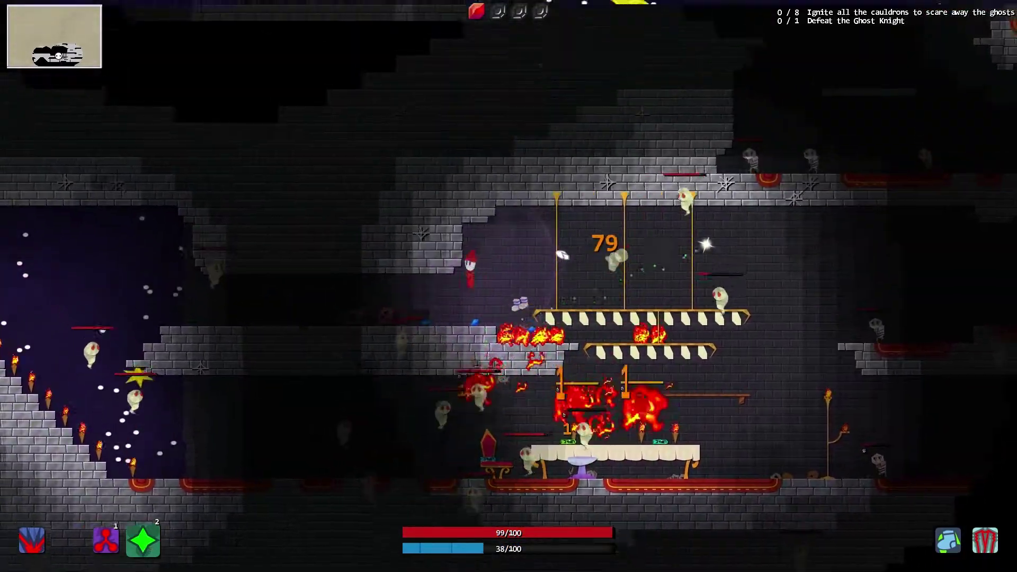
left_click(370, 296)
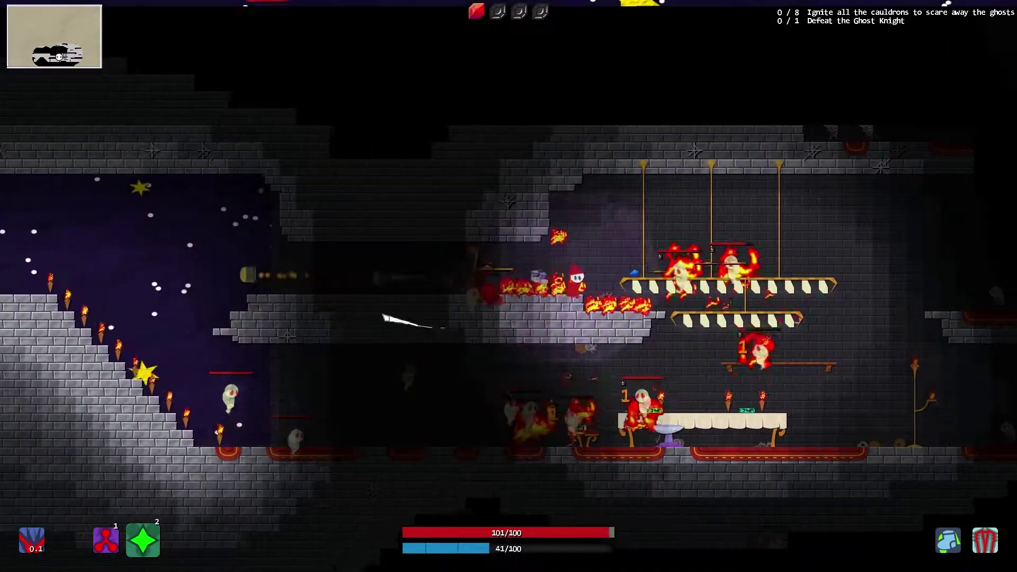
Step: Push right past the burning ghosts and a Skeleton, collecting the blue gem
key("d")
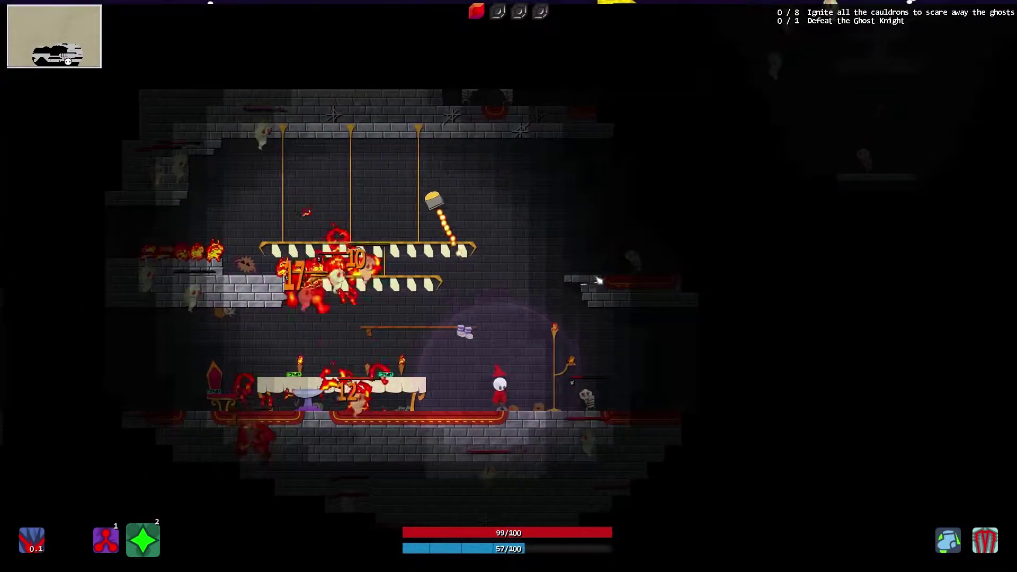
key("d")
left_click(649, 403)
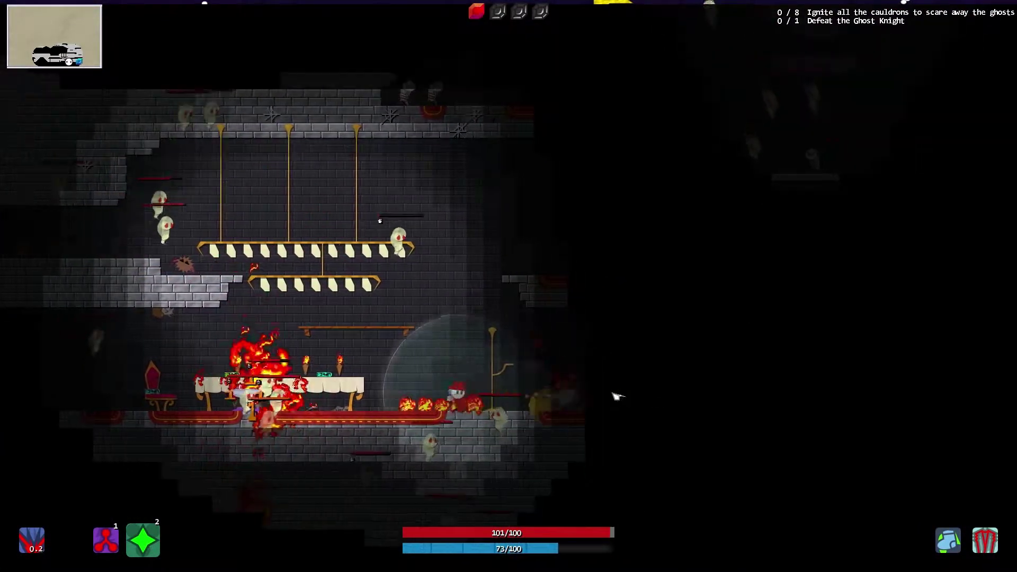
left_click(627, 402)
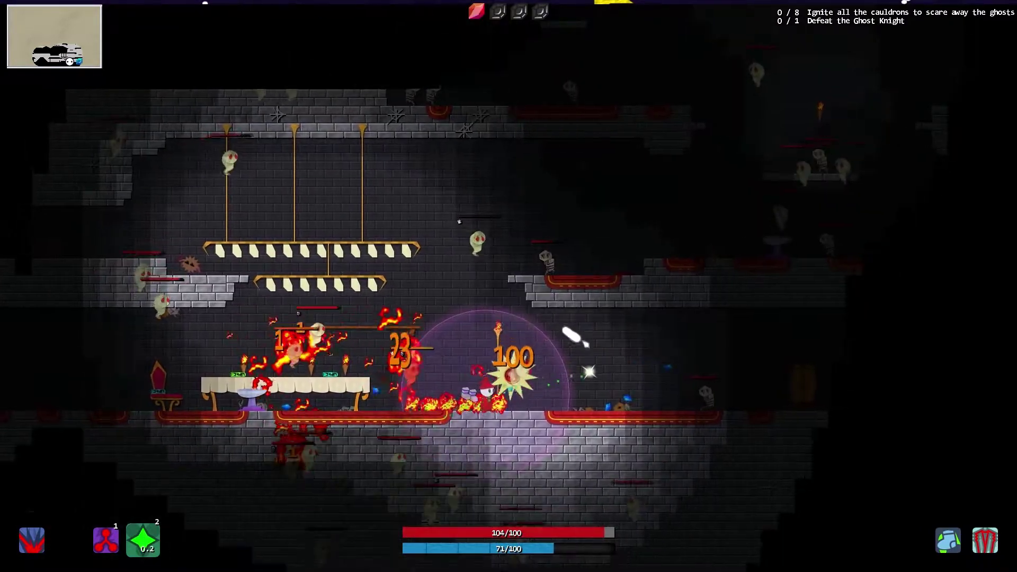
key("d")
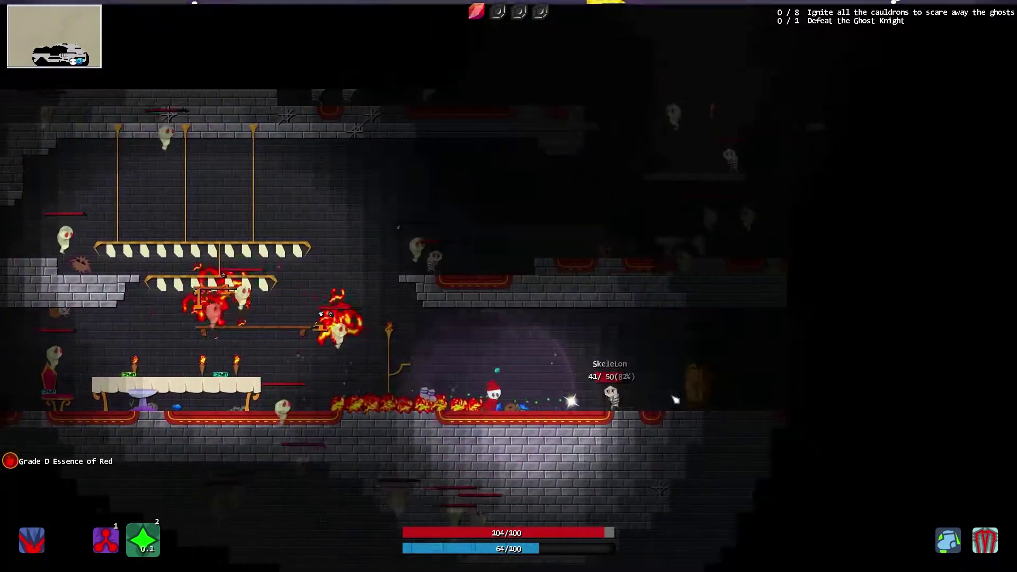
left_click(678, 393)
key("d")
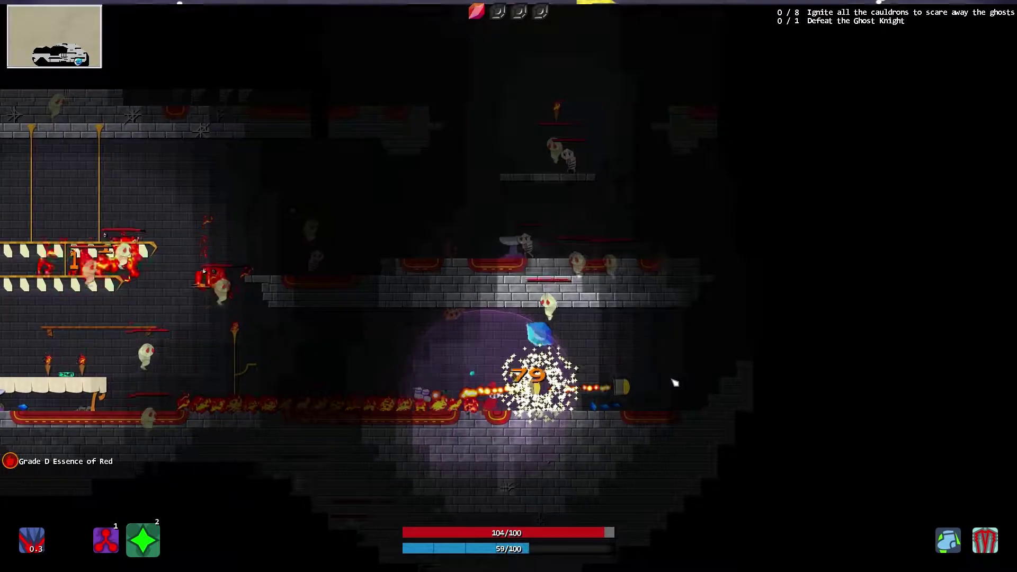
left_click(673, 383)
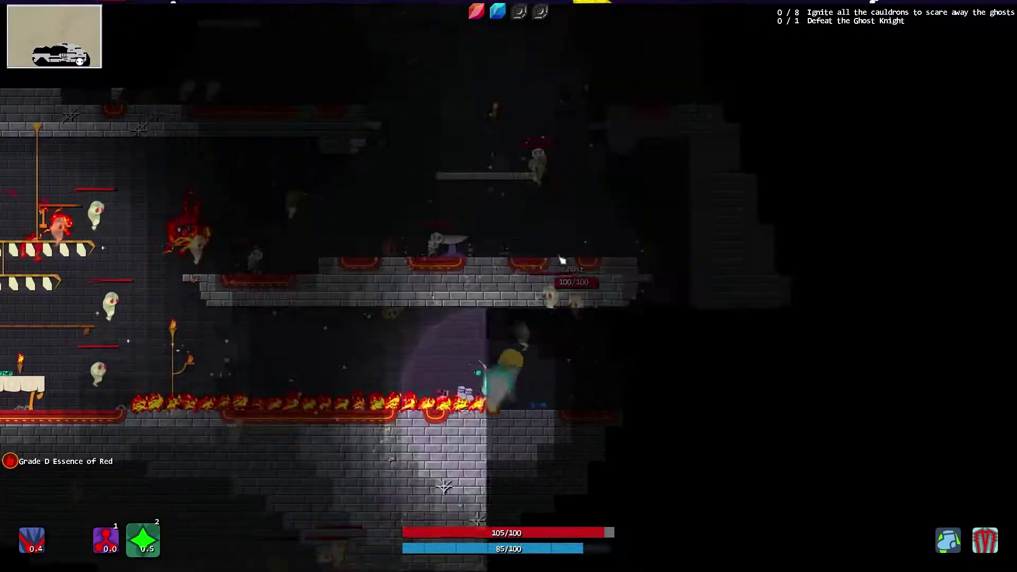
Step: Slash the flying enemy while climbing up-right into the next room
key("d")
left_click(610, 291)
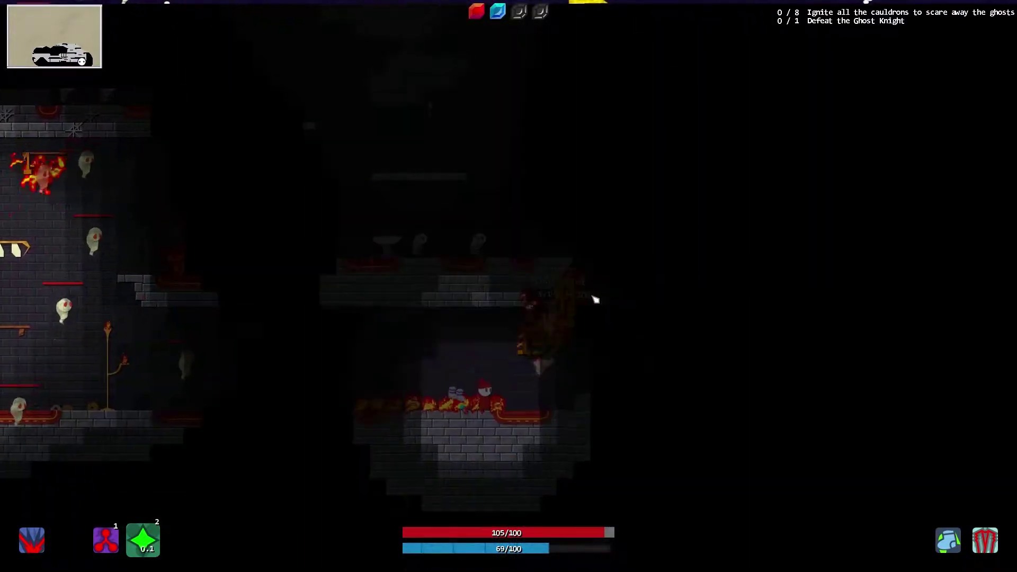
left_click(595, 300)
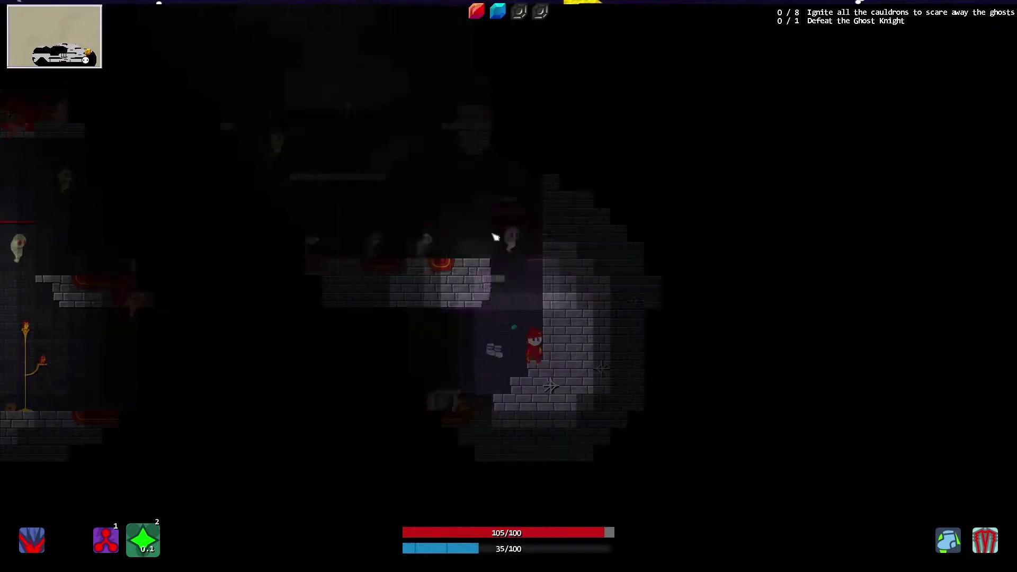
left_click(506, 236)
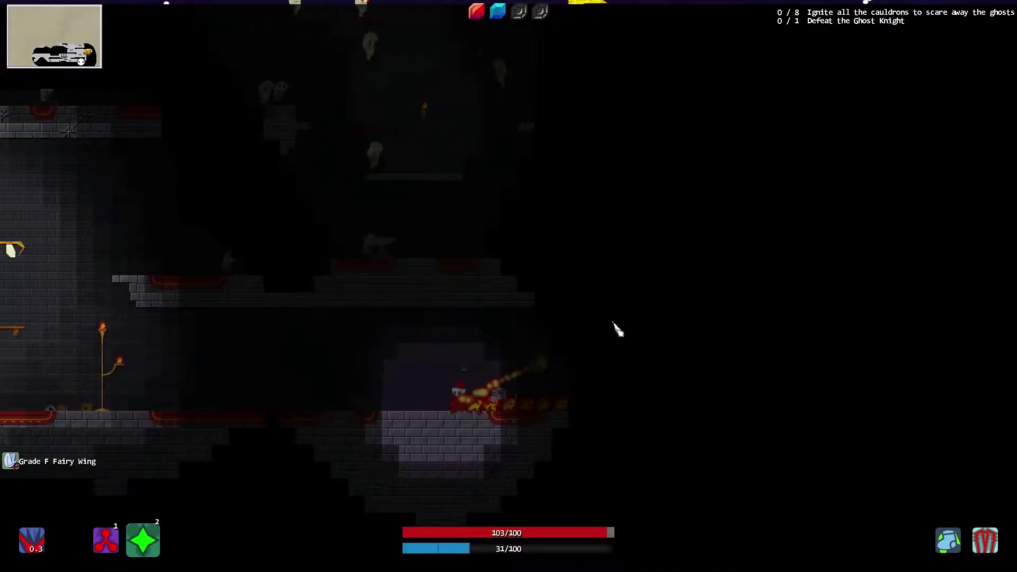
left_click(581, 354)
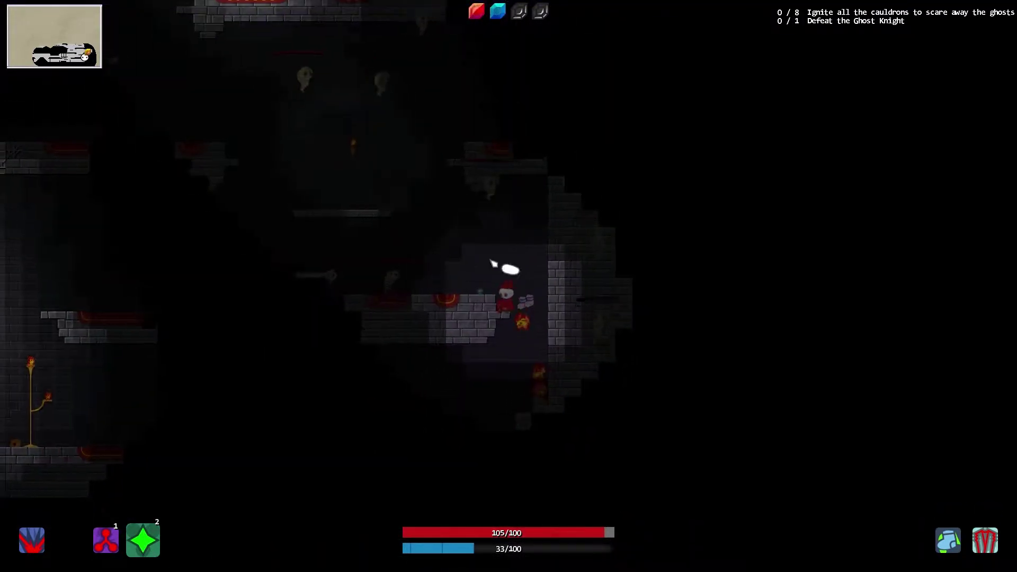
Step: Light the first cauldron and burn the skeletons and ghosts nearby
key("1")
key("2")
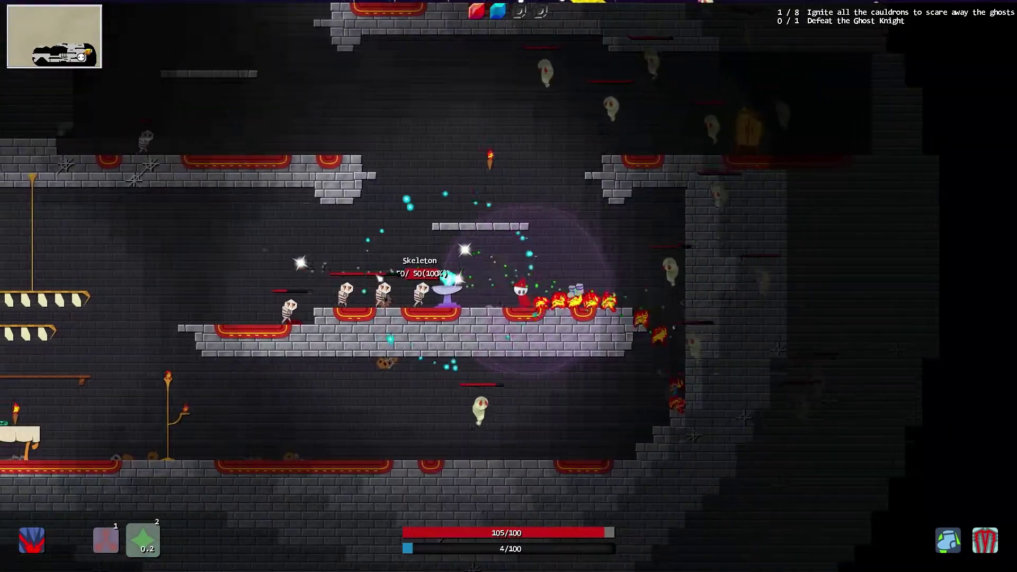
left_click(378, 279)
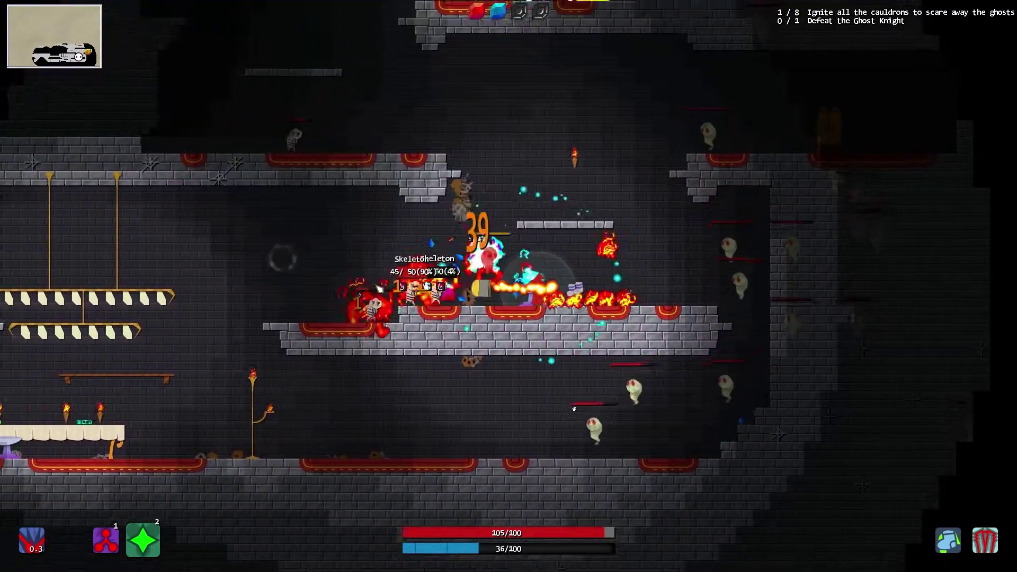
left_click(435, 283)
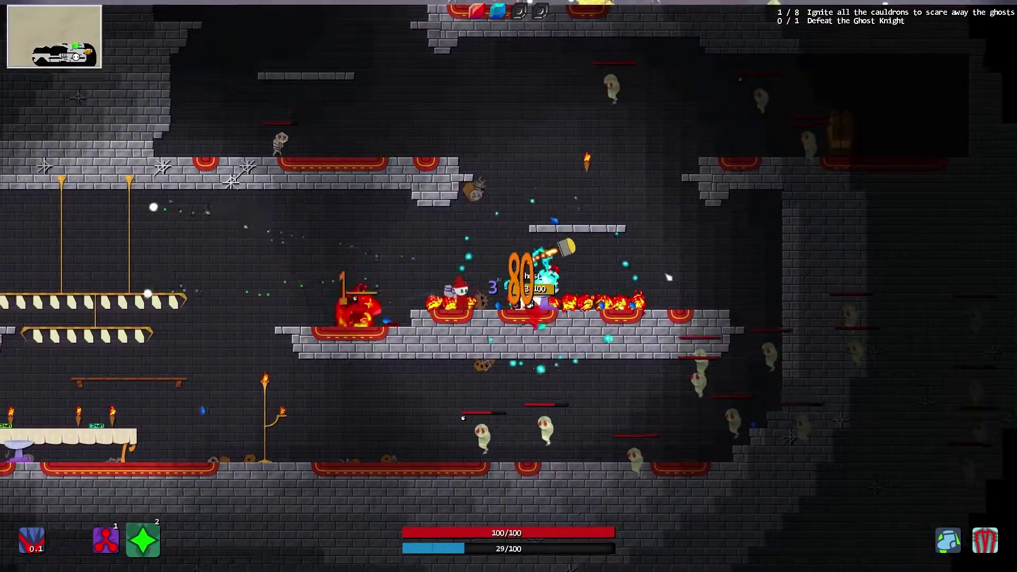
left_click(674, 294)
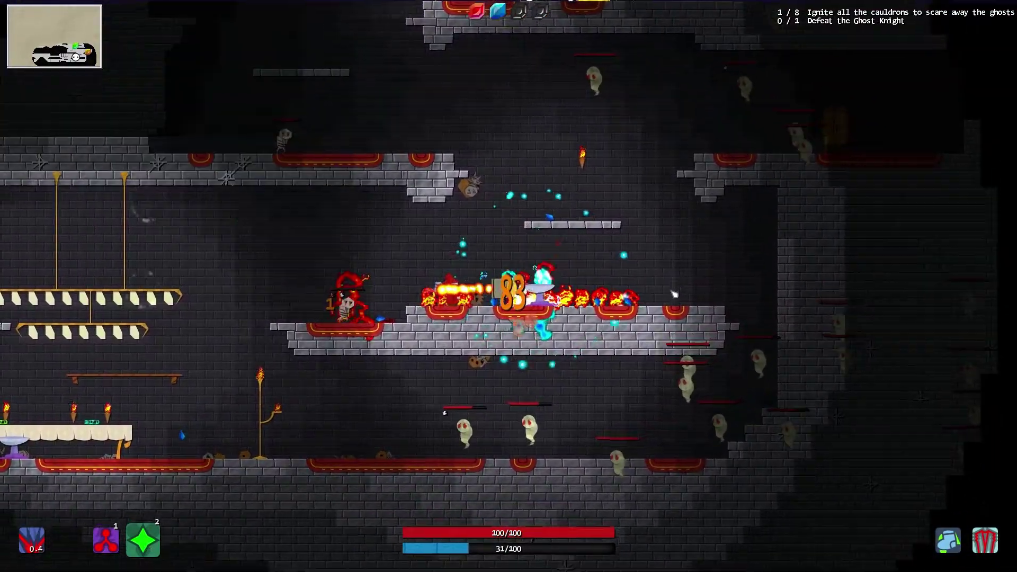
left_click(674, 295)
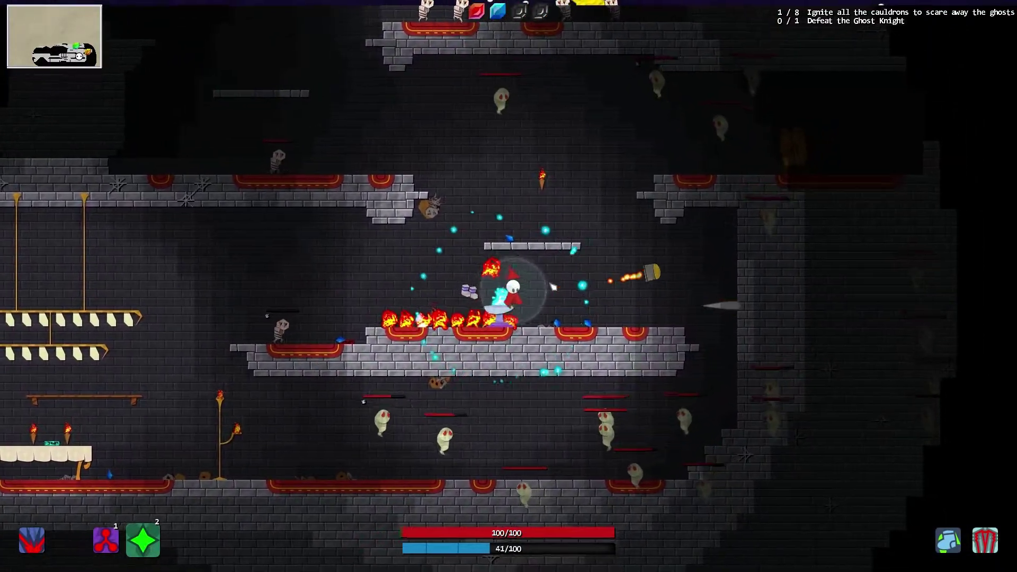
Step: Climb to the upper platform, hitting ghosts with green spells and lightning
key("d")
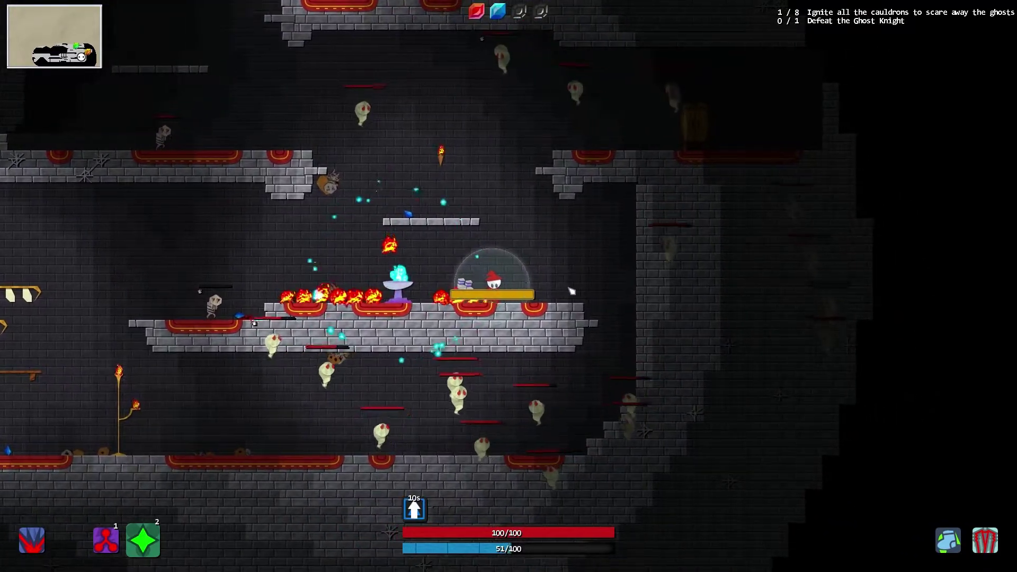
key("2")
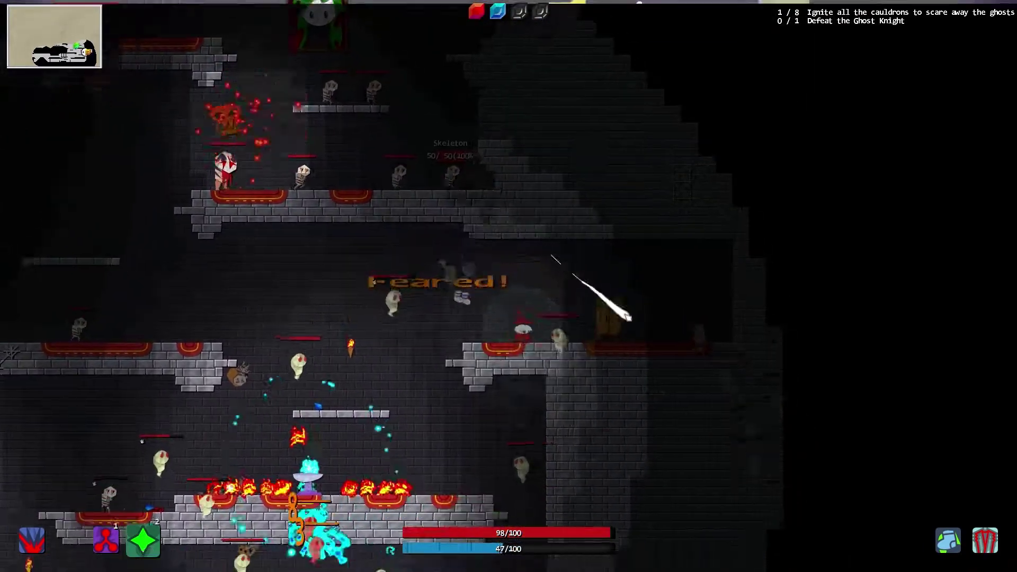
left_click(631, 308)
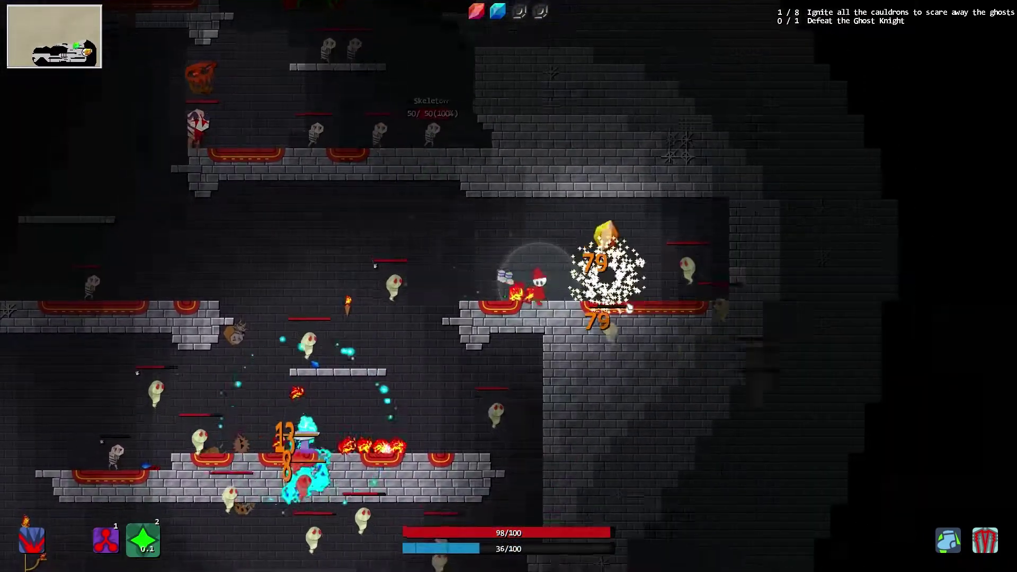
key("space")
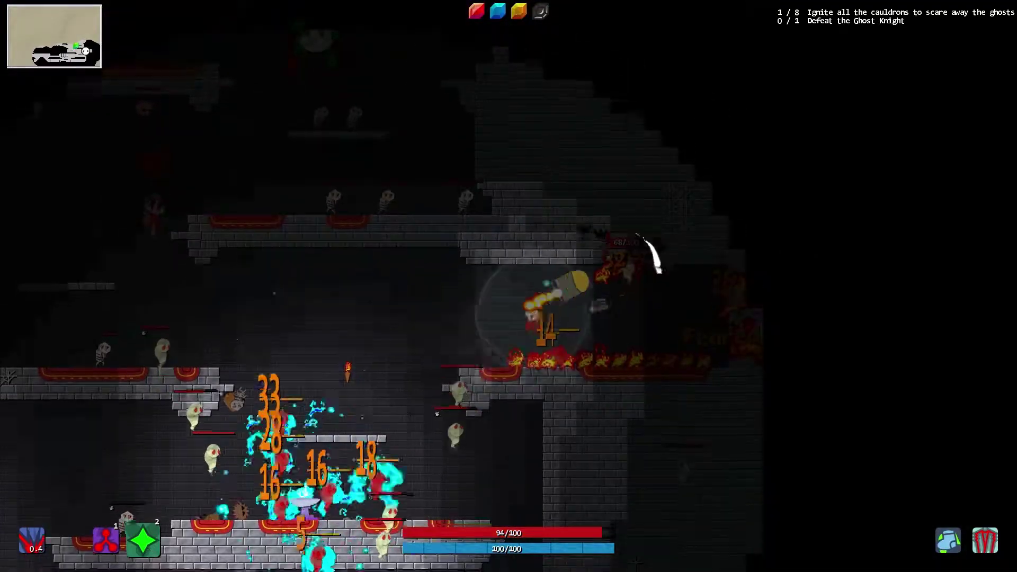
key("d")
left_click(624, 255)
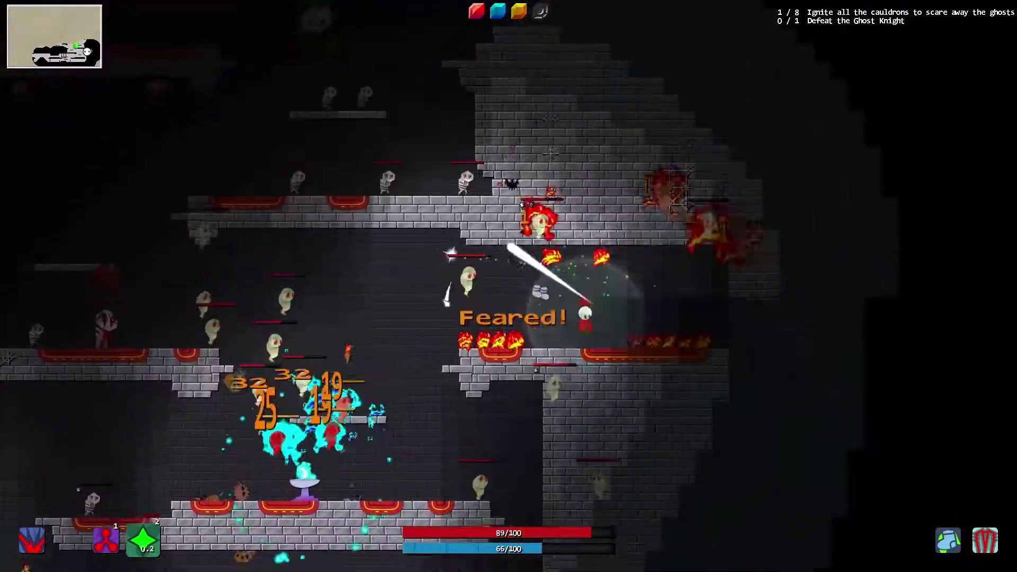
key("2")
key("1")
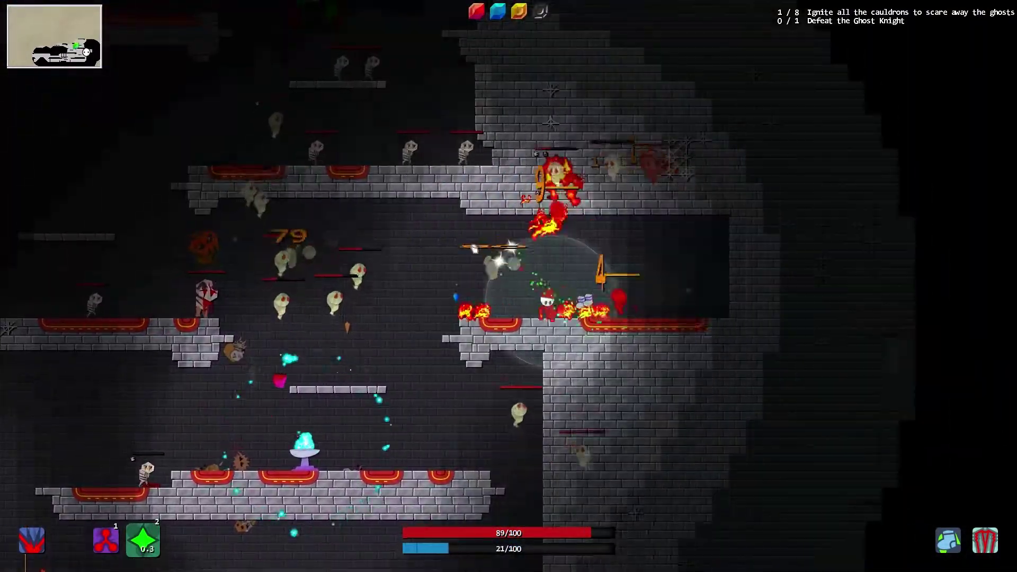
Step: Retreat left while streaming fire and beams at the ghosts
key("a")
key("a")
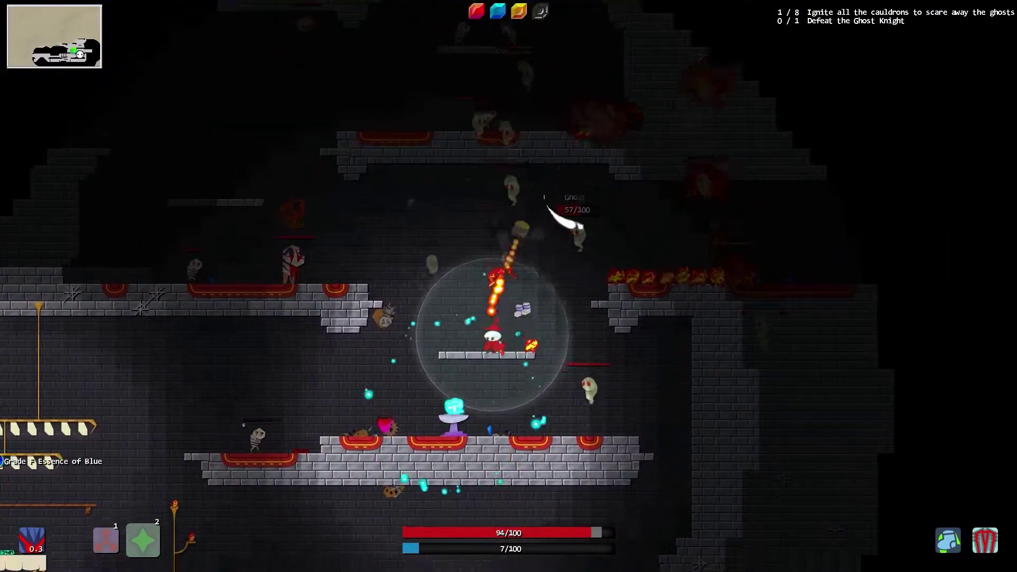
left_click(597, 215)
left_click(596, 221)
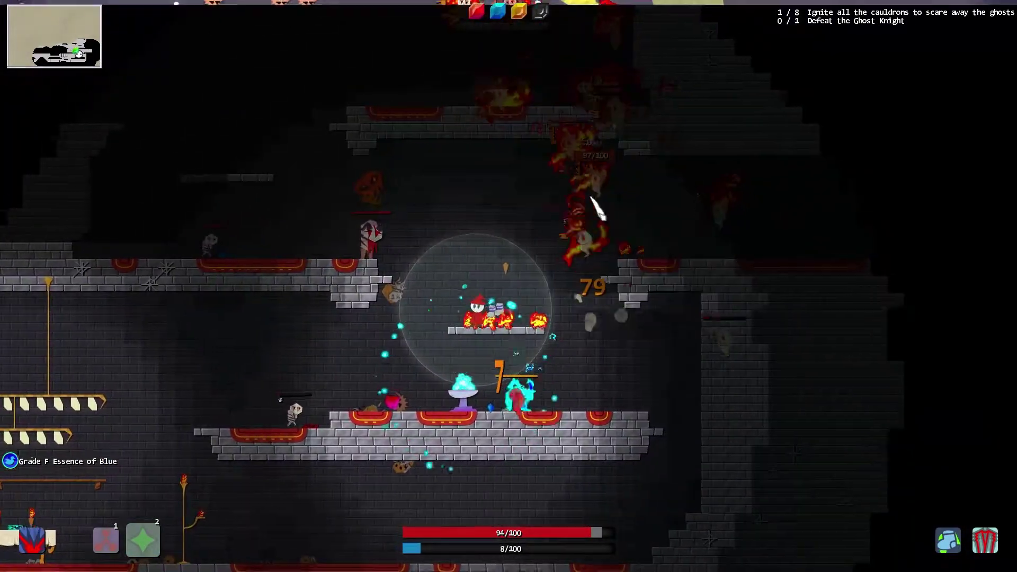
key("1")
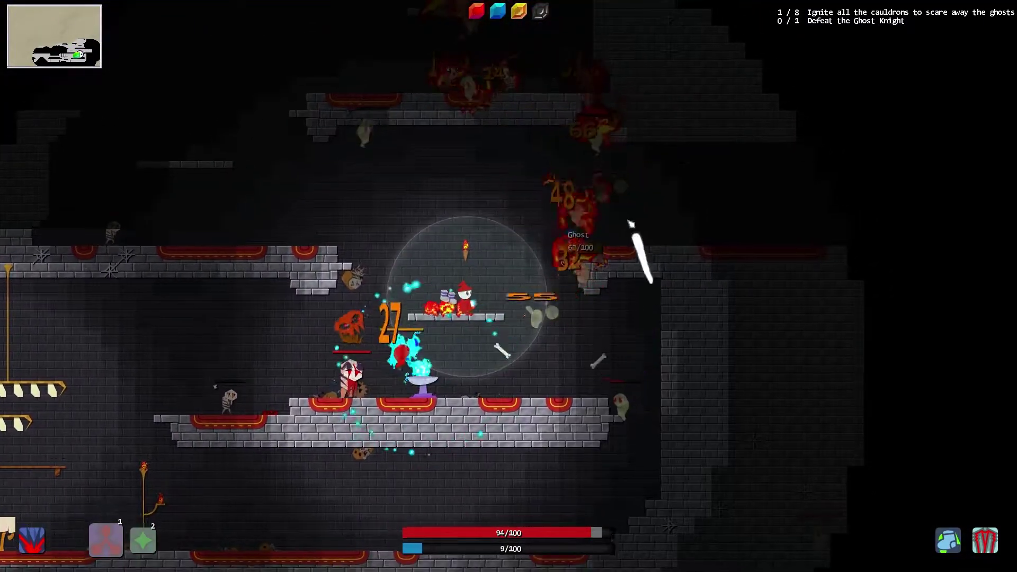
left_click(621, 231)
left_click(586, 179)
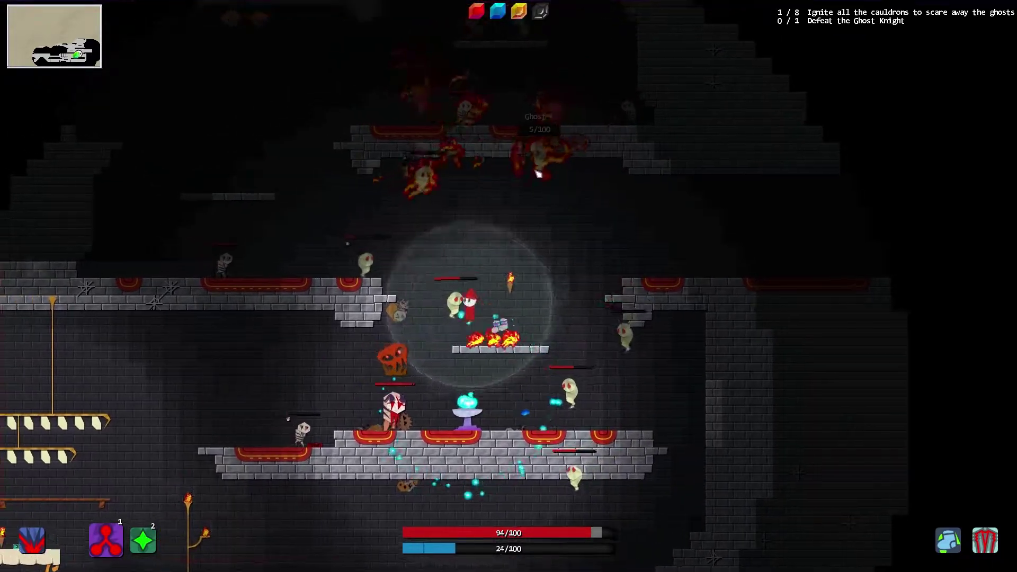
Step: Drop to the lower right ledge, fire green beams, then head left and jump up
key("d")
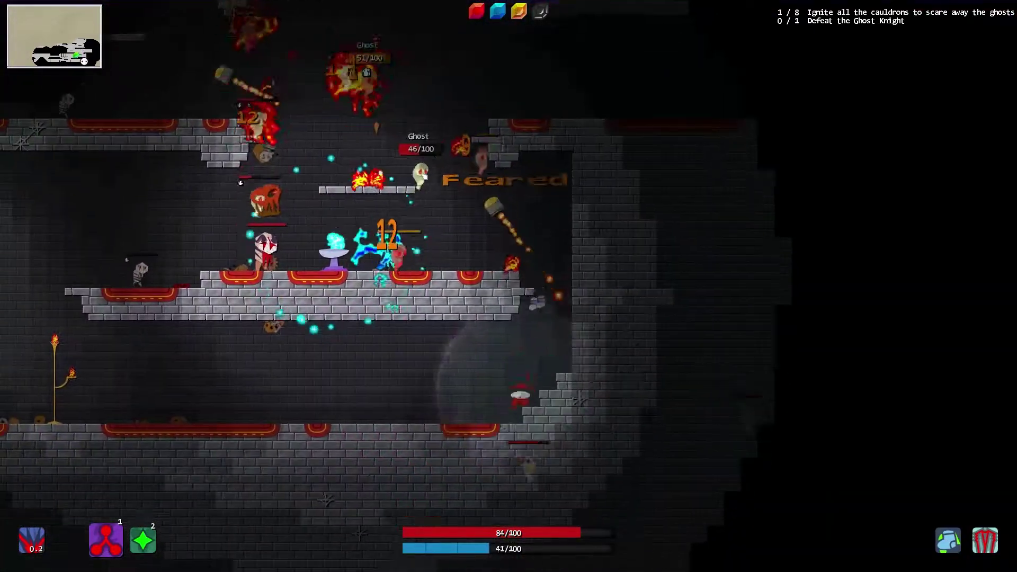
left_click(481, 163)
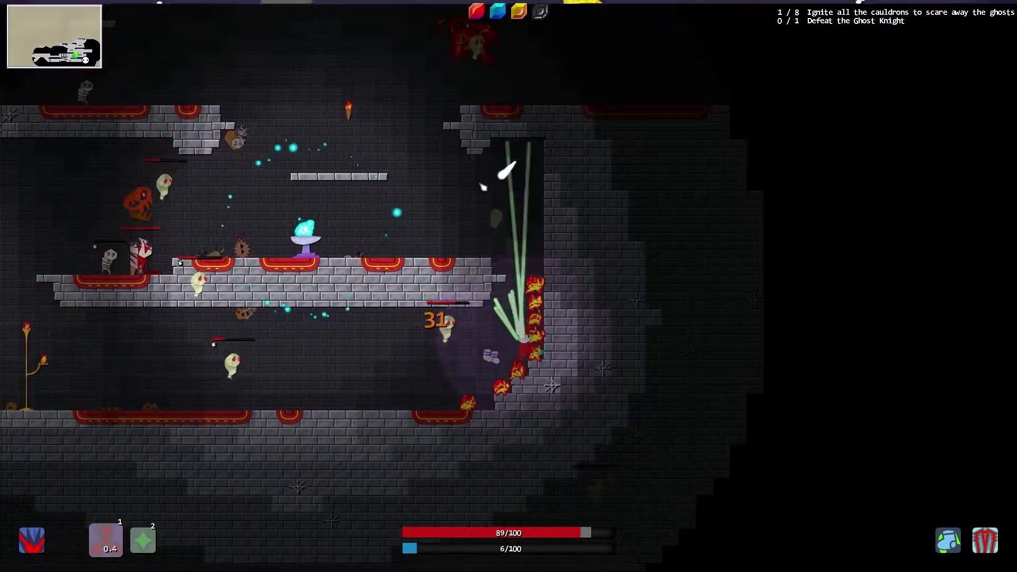
left_click(424, 304)
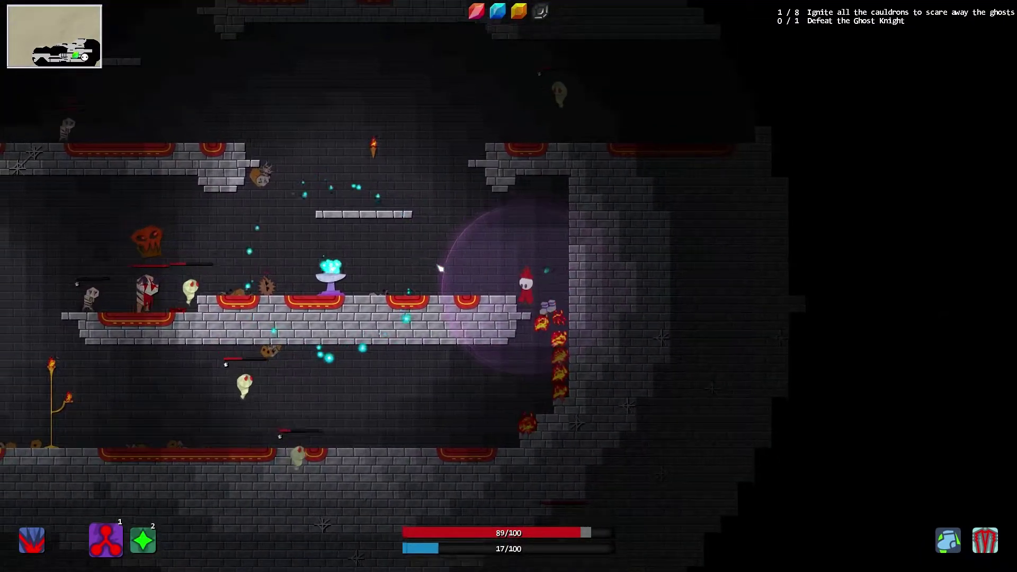
key("a")
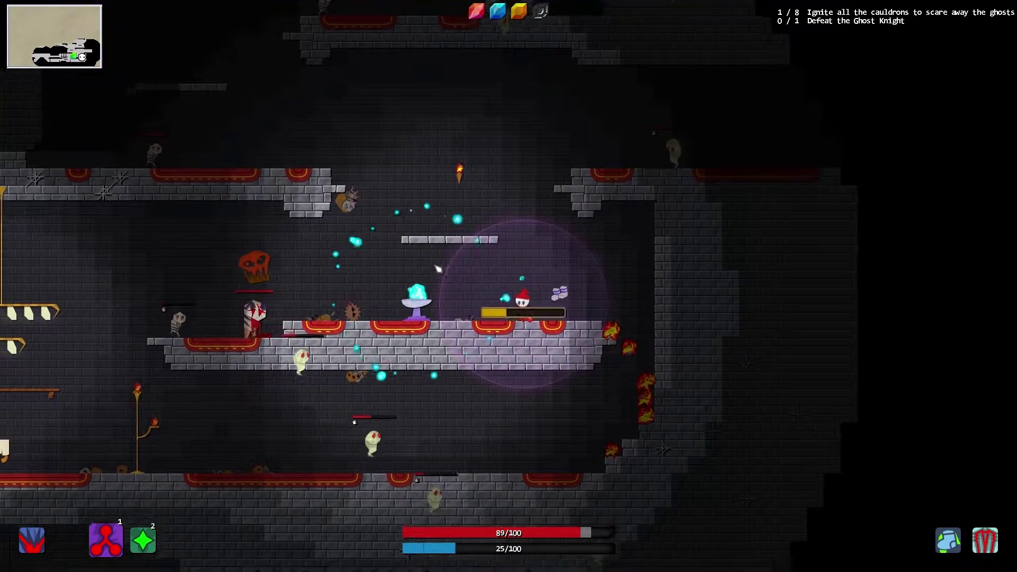
key("a")
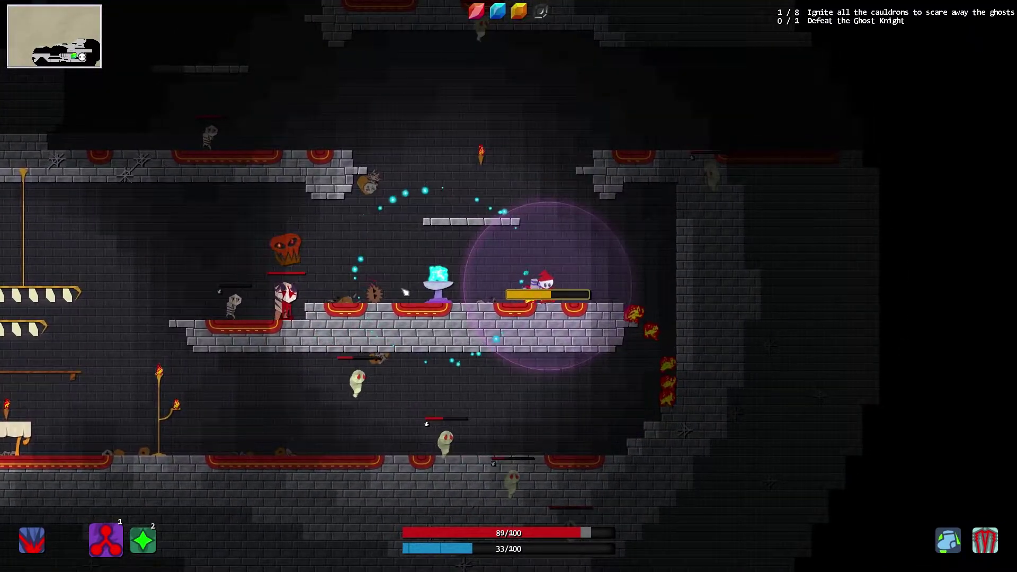
key("space")
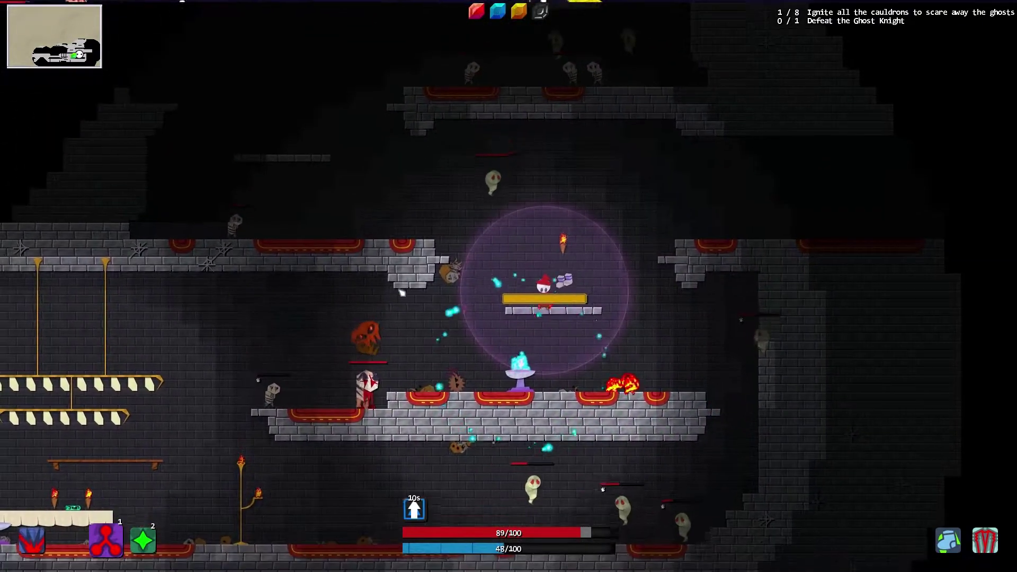
Step: Blast the Goblin Wizard and nearby enemies with green beams
left_click(386, 350)
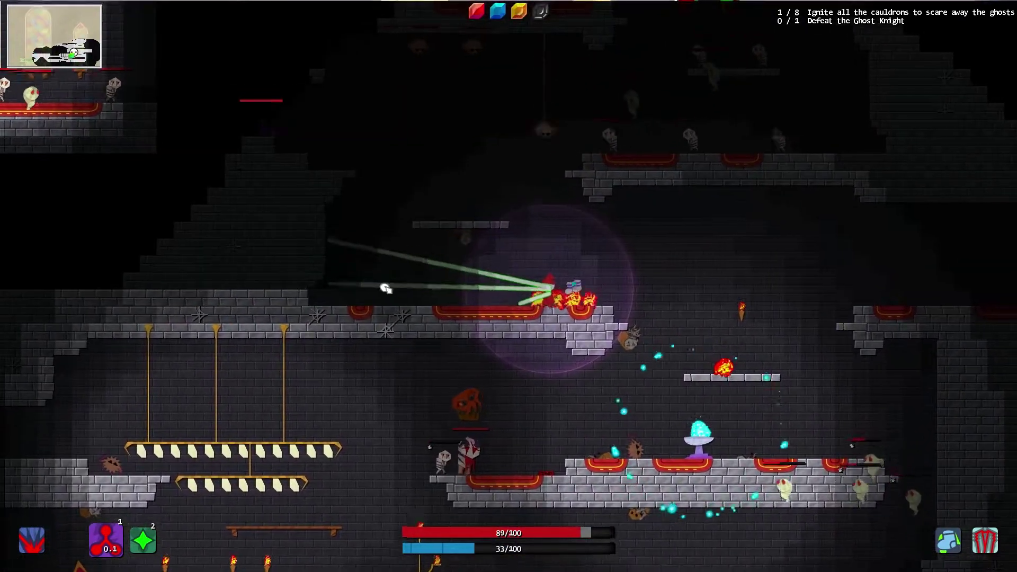
left_click(444, 228)
key("a")
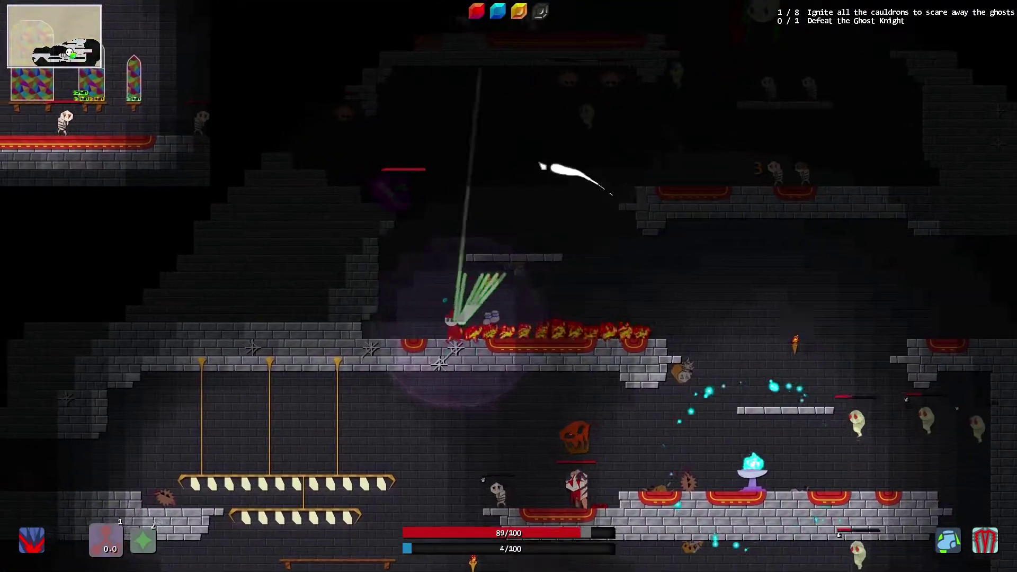
key("d")
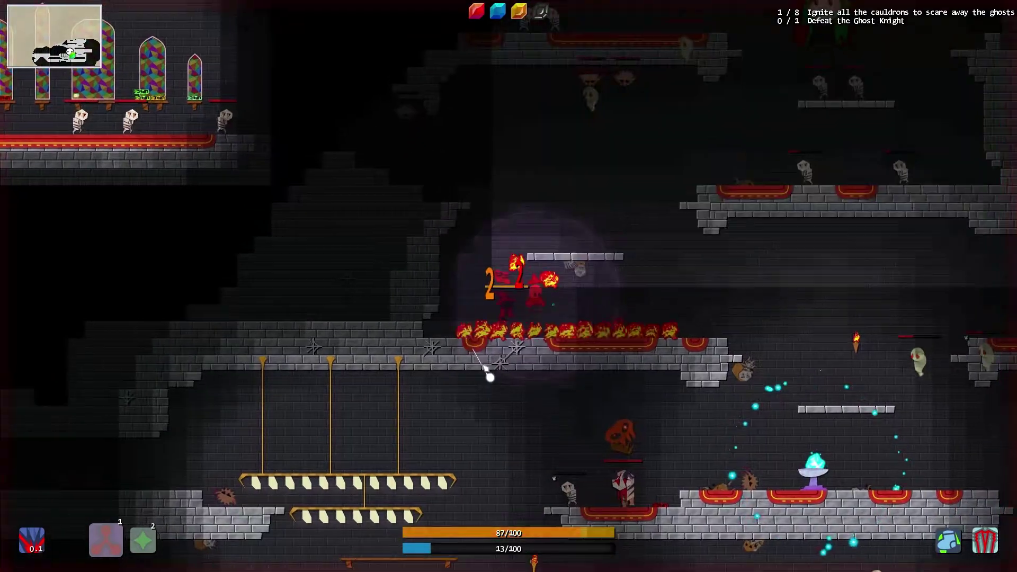
left_click(421, 246)
key("d")
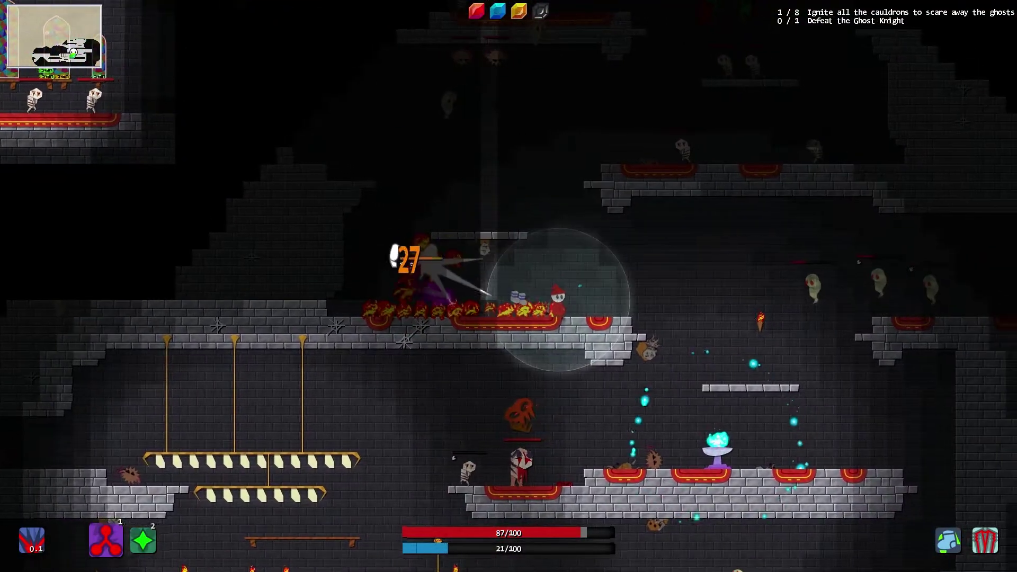
key("d")
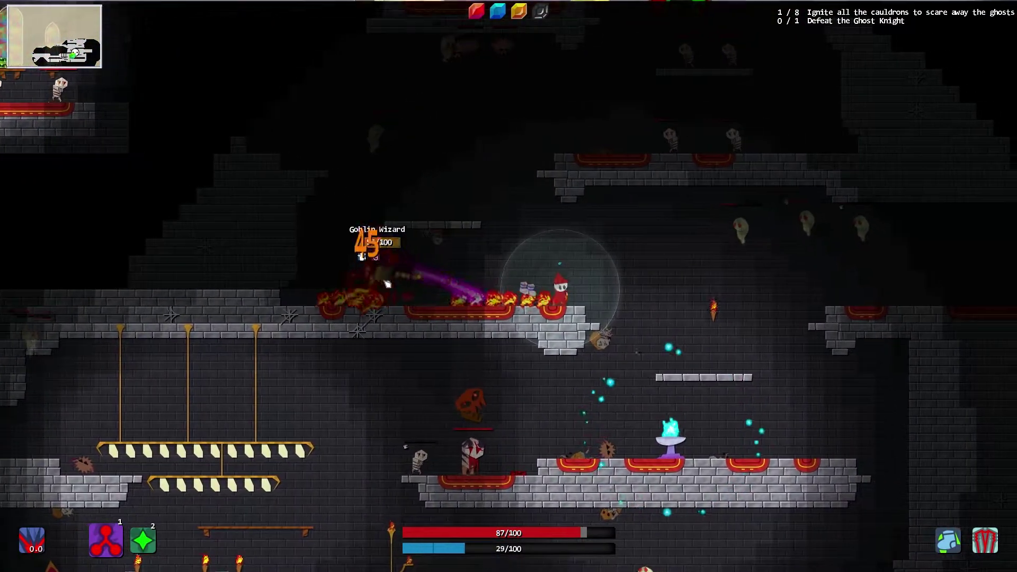
key("a")
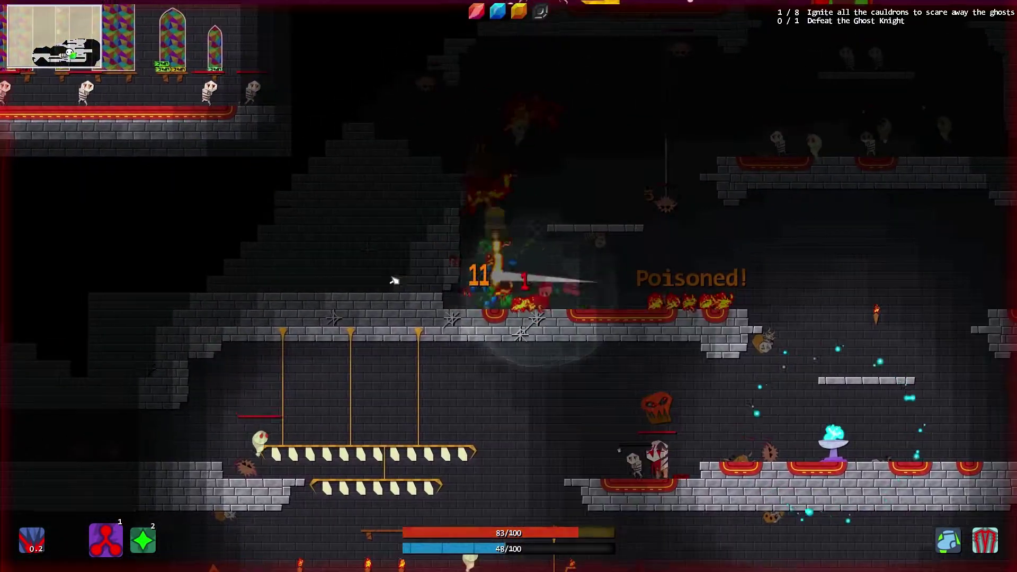
Step: Run along the cauldron ledge and hop between platforms, firing beams upward
key("a")
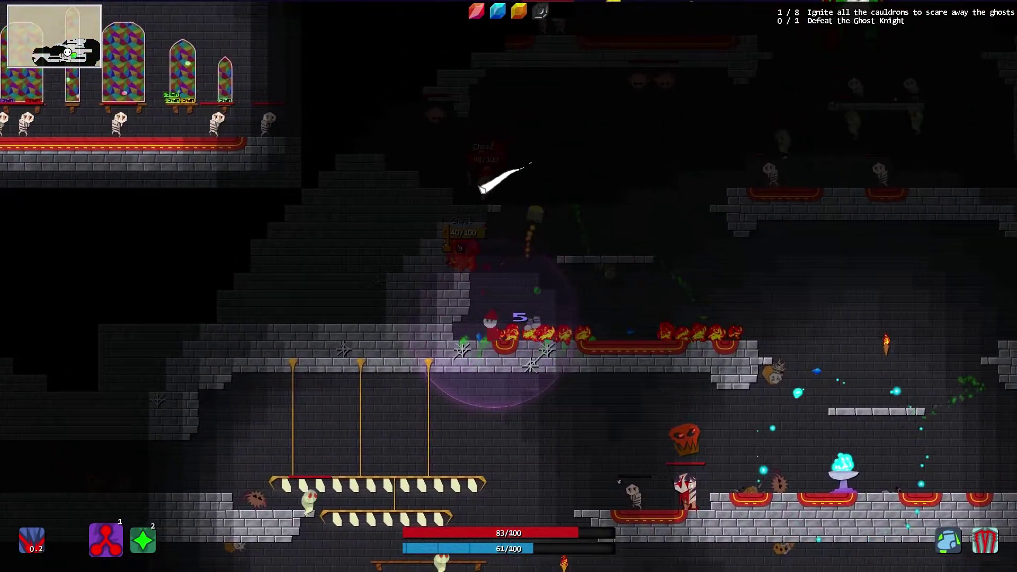
key("d")
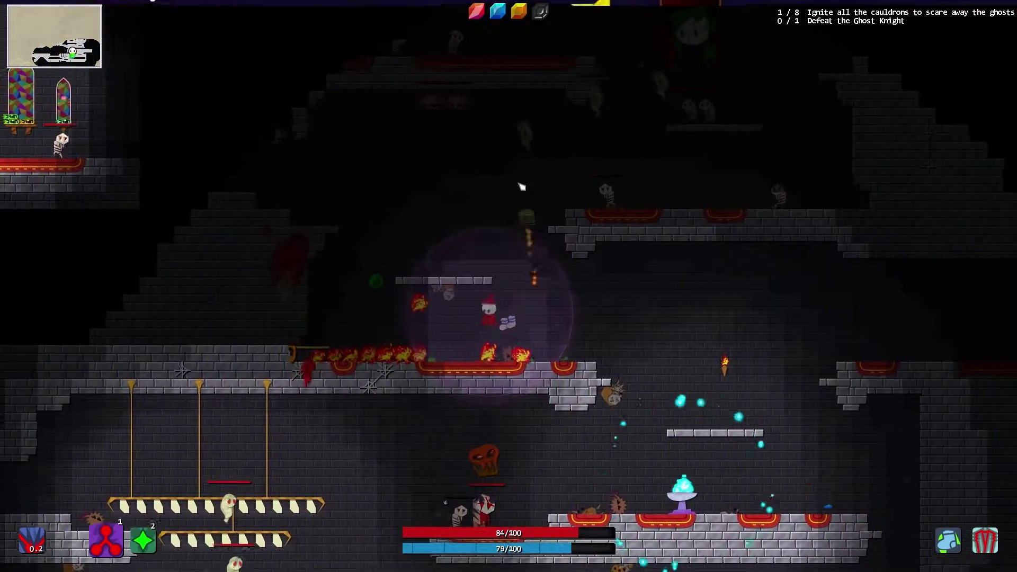
key("w")
left_click(517, 187)
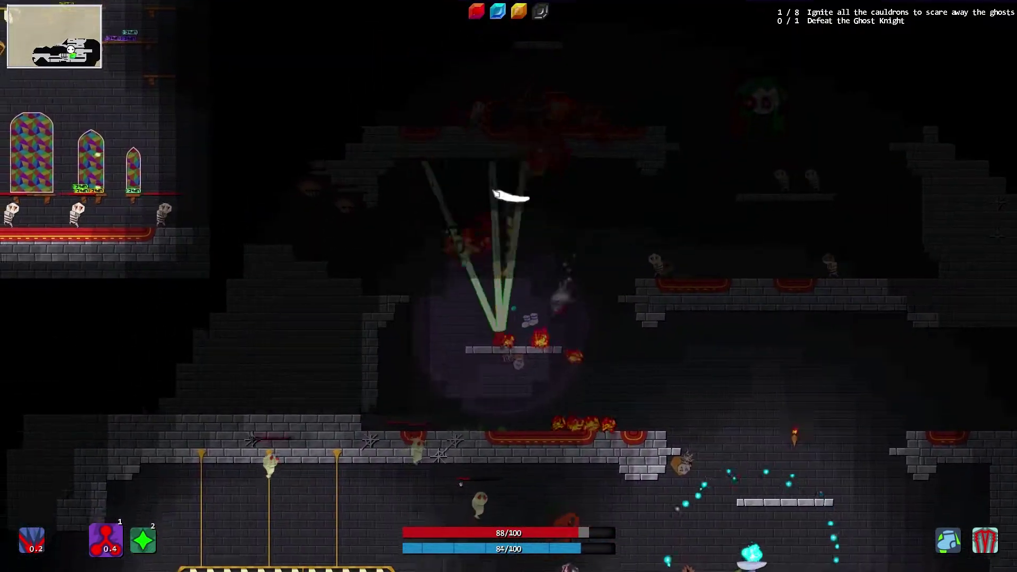
key("s")
left_click(548, 191)
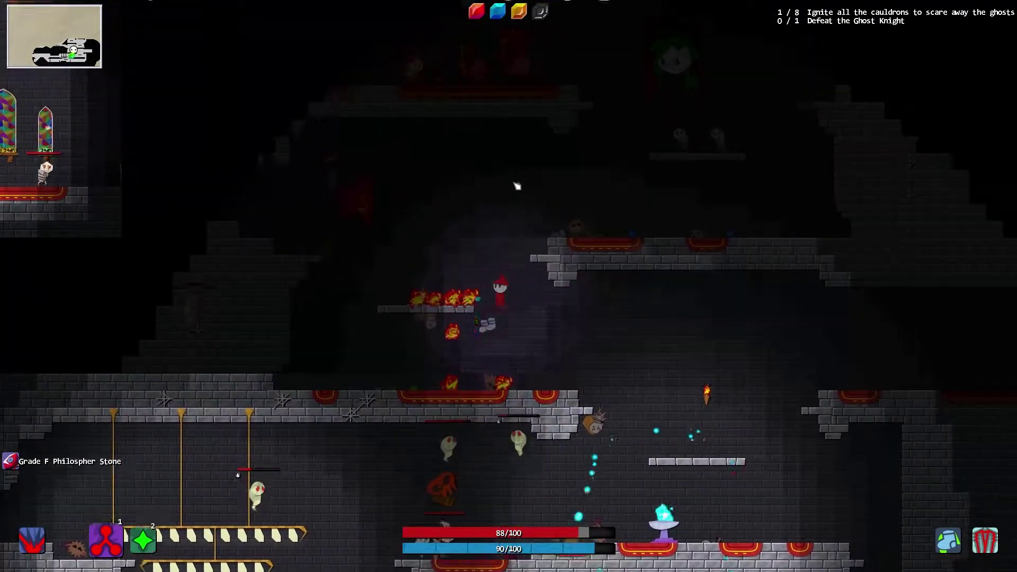
Step: Climb the chamber's left platforms, sweeping a fire stream across enemies
key("w")
key("a")
left_click(363, 261)
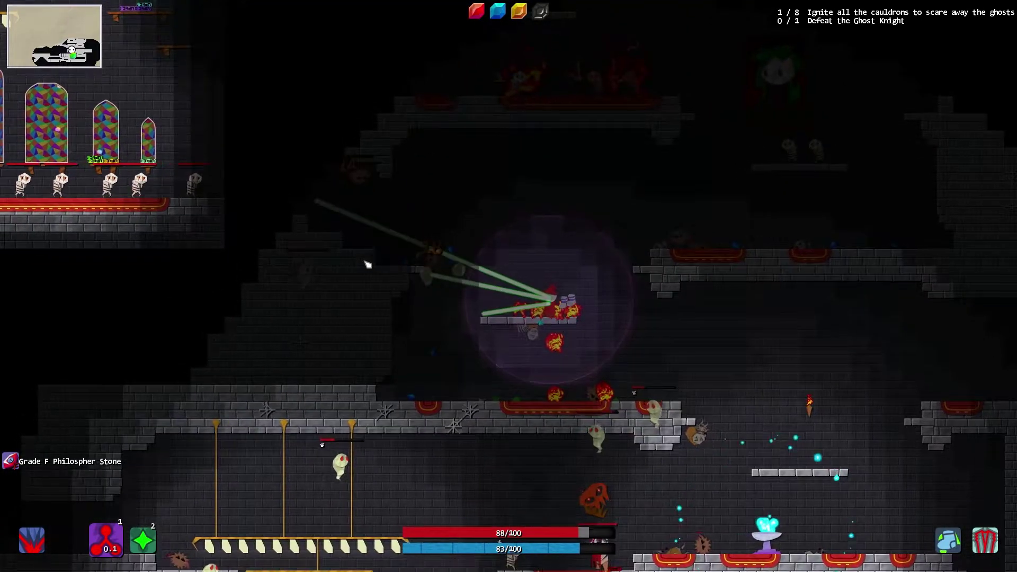
key("w")
left_click(636, 226)
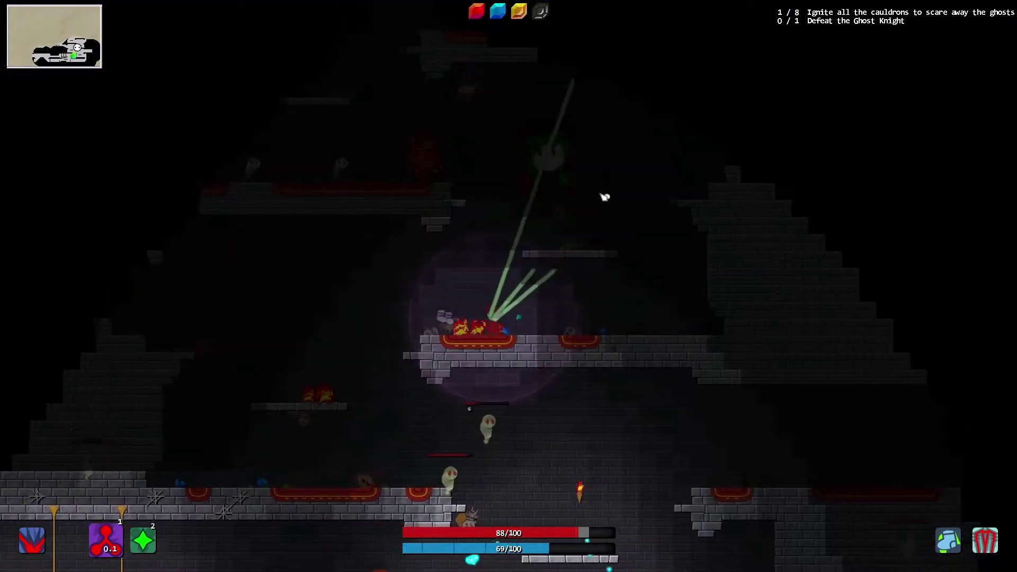
key("d")
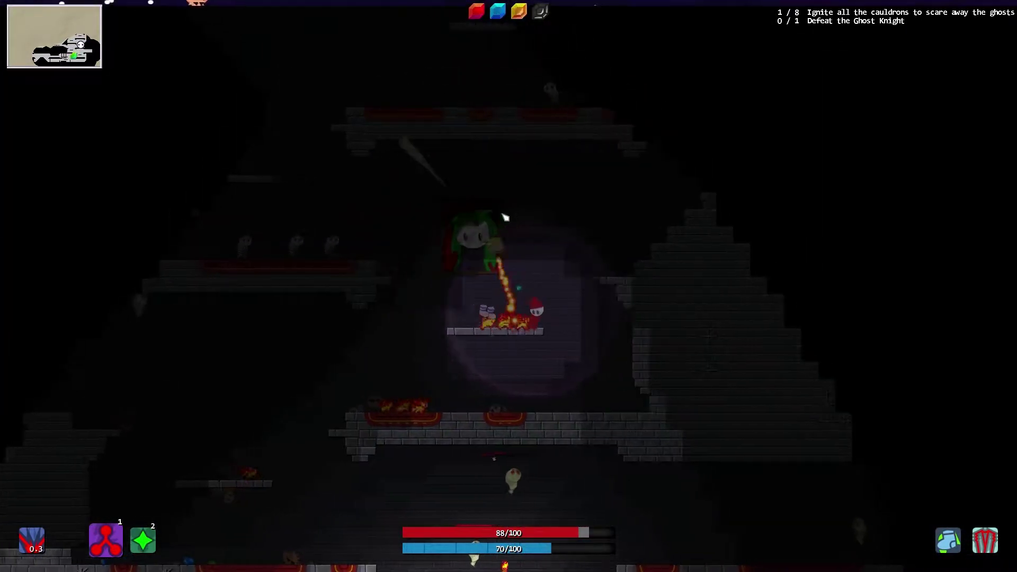
left_click(494, 226)
left_click_drag(493, 226, 404, 302)
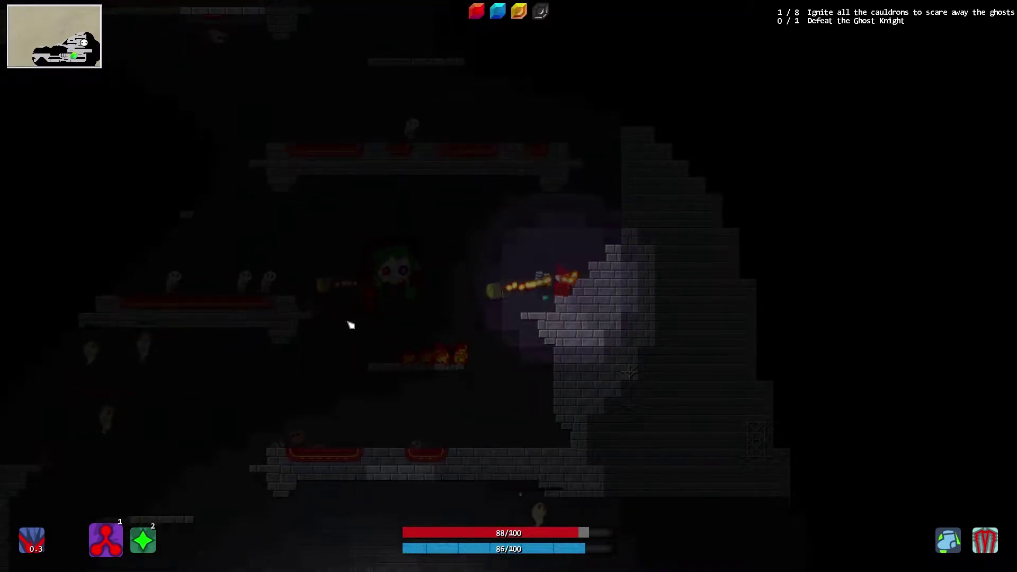
Step: Jump onto the fiery ledge and fire green beams at the enemies above
key("d")
key("d")
key("w")
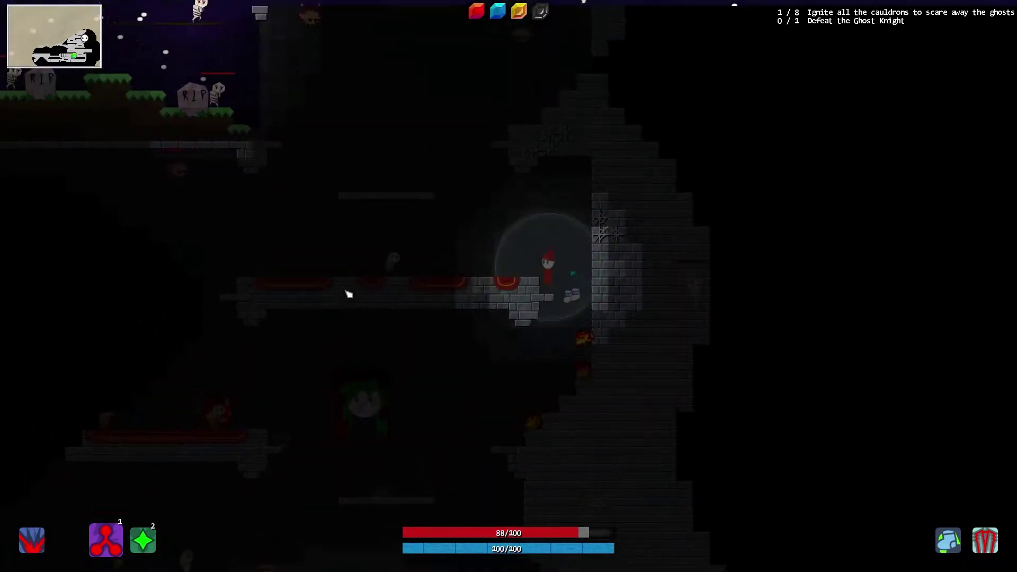
key("a")
left_click(349, 310)
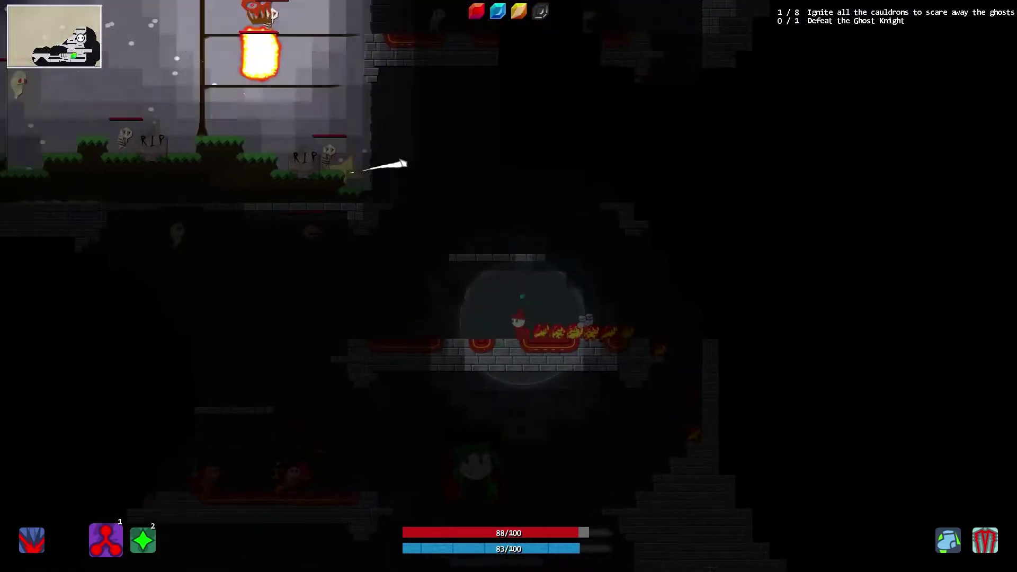
left_click(397, 191)
Step: Climb into the graveyard cavern, blasting the ghosts with green beams
key("w")
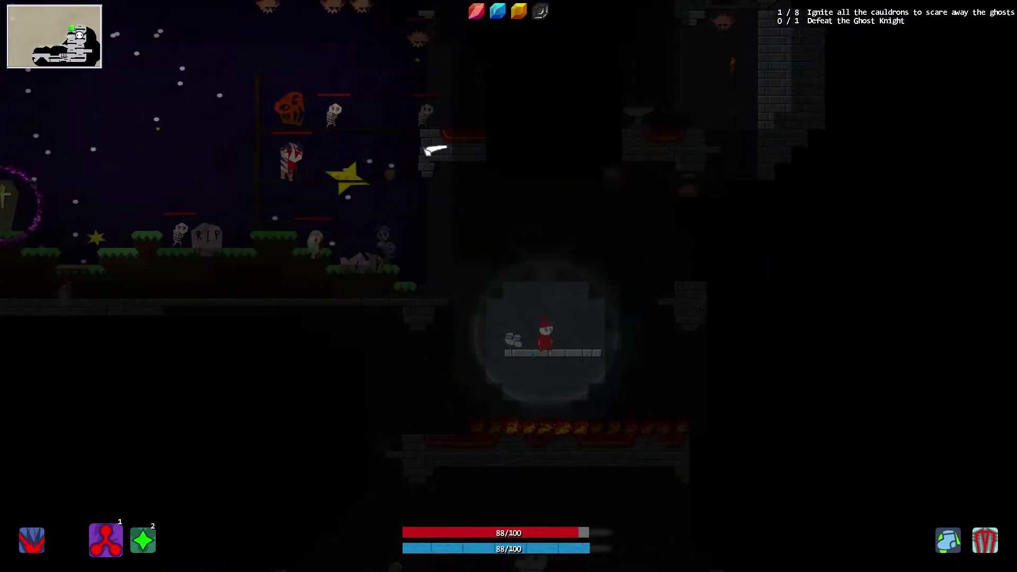
key("a")
left_click(369, 167)
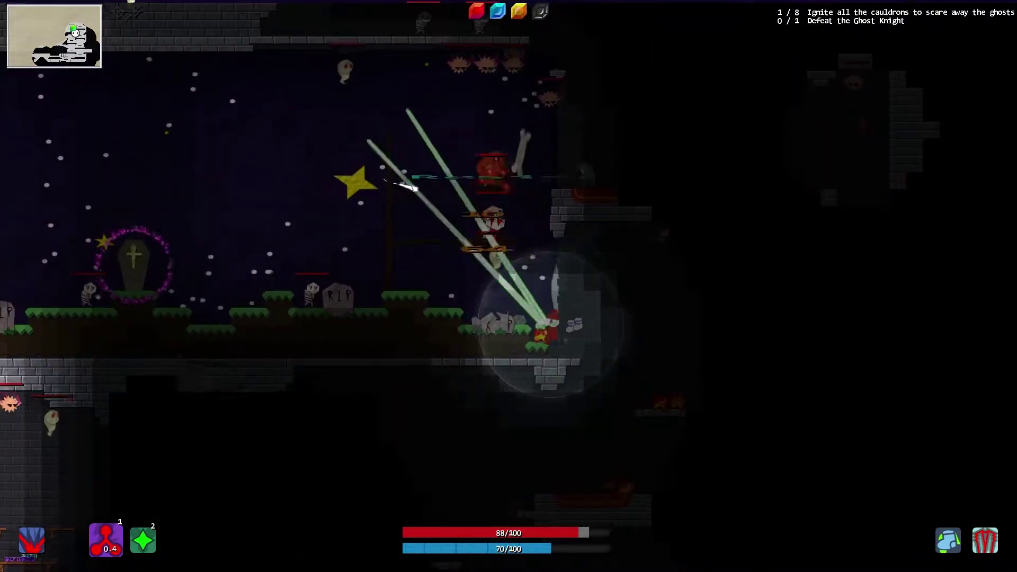
key("a")
left_click(572, 198)
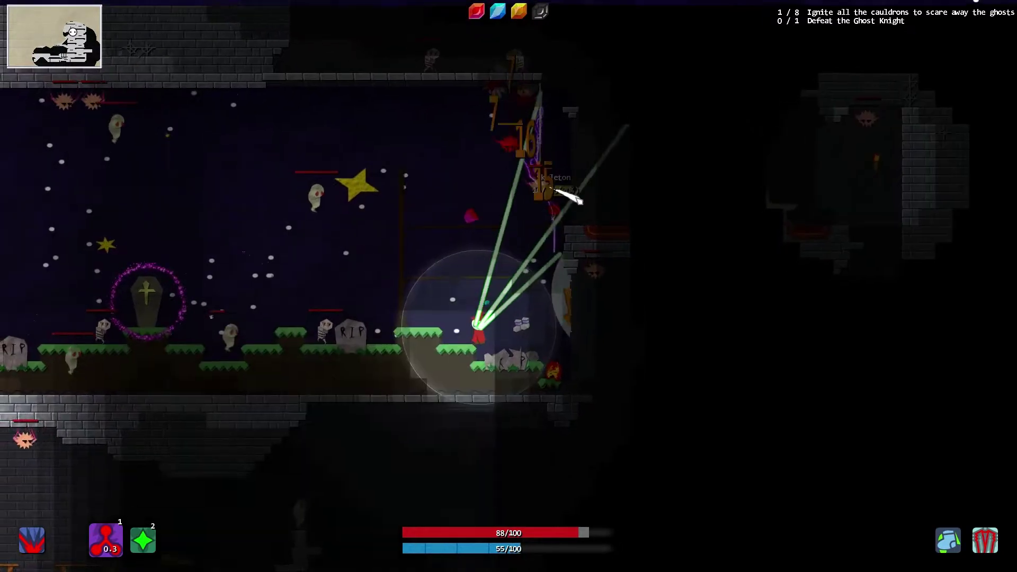
left_click(586, 352)
left_click(350, 167)
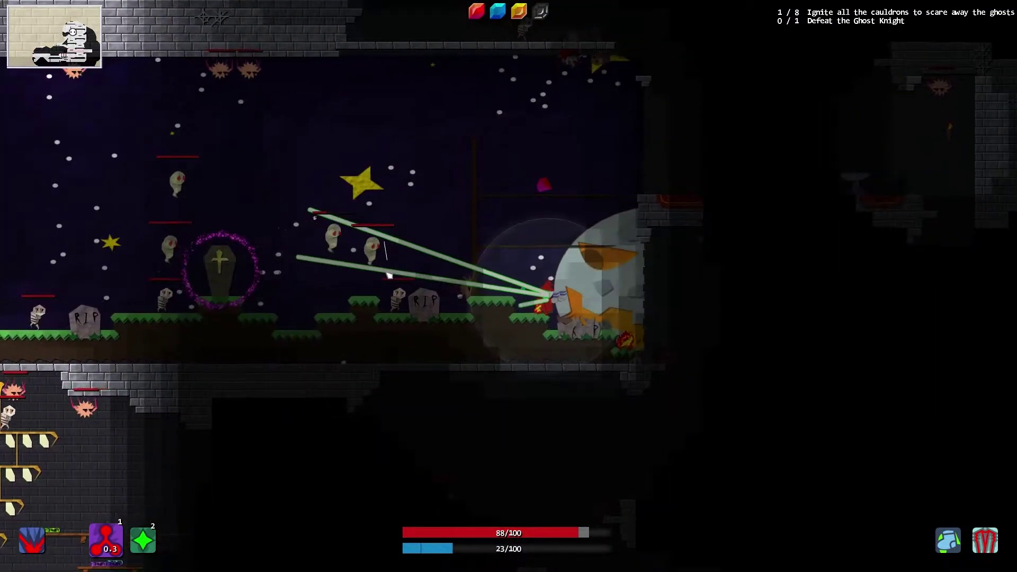
left_click(381, 278)
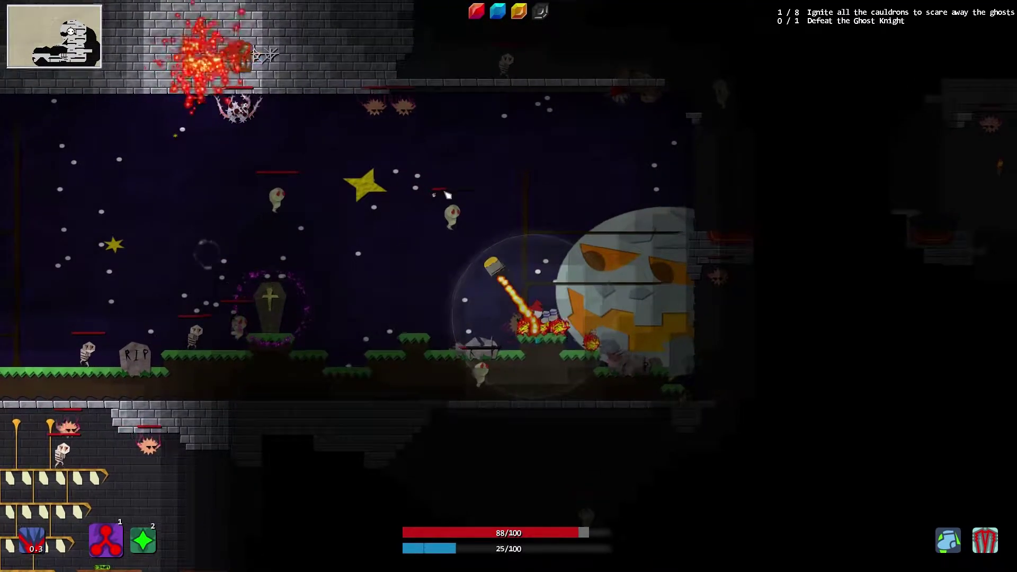
Step: Finish a ghost with flames and pound the boss with green beam volleys
left_click(509, 202)
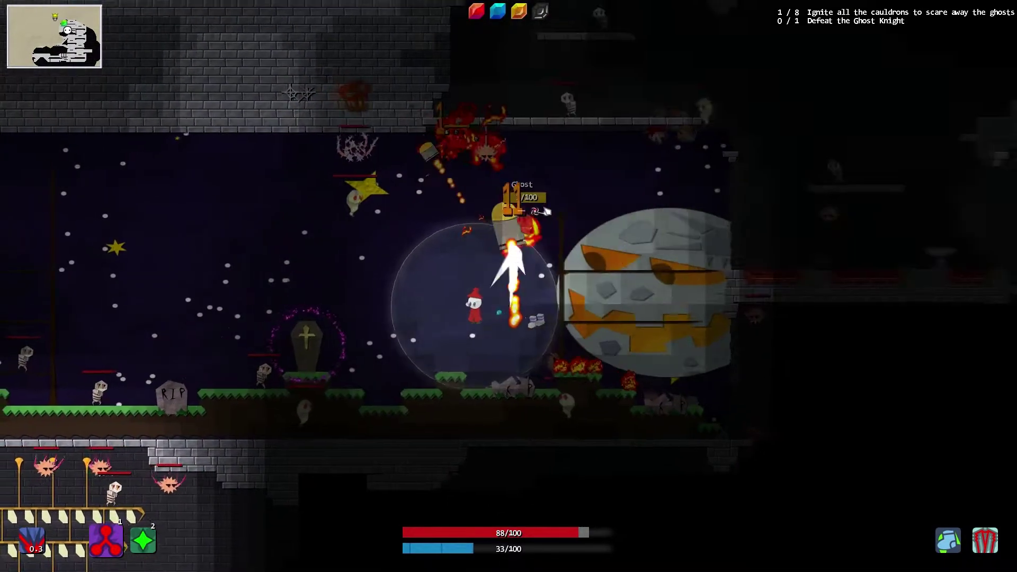
left_click(567, 208)
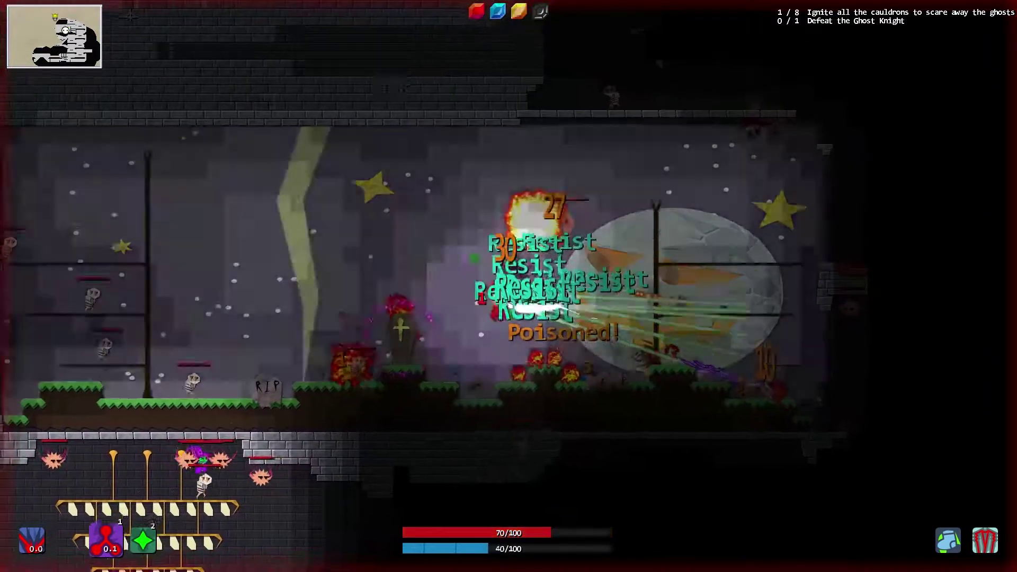
left_click(600, 279)
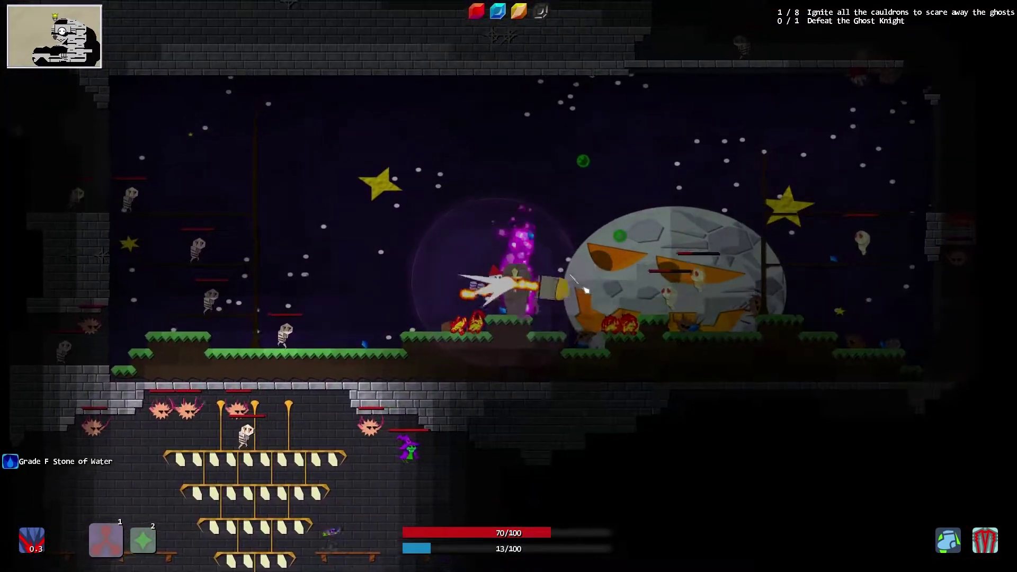
left_click(583, 256)
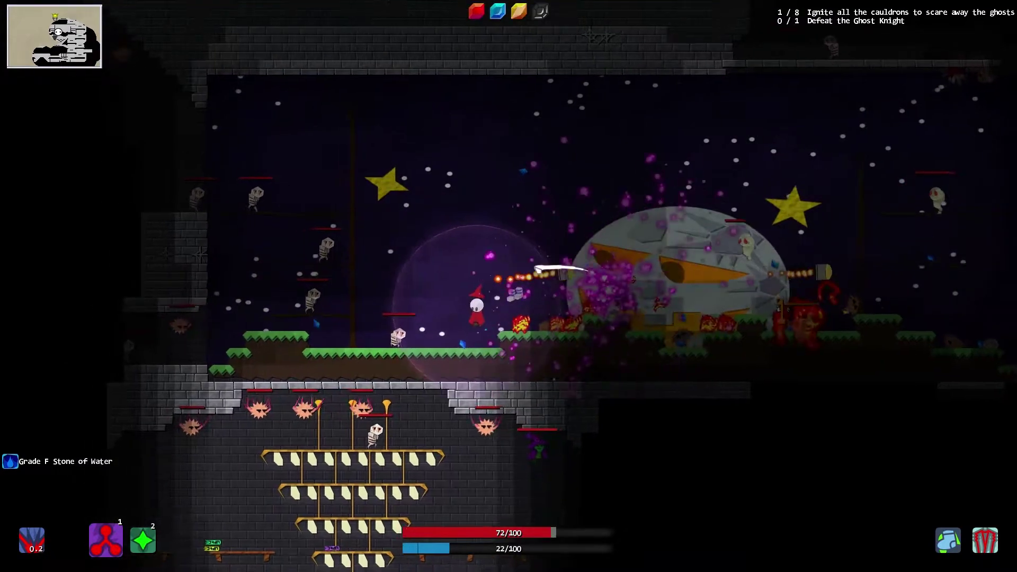
left_click(635, 278)
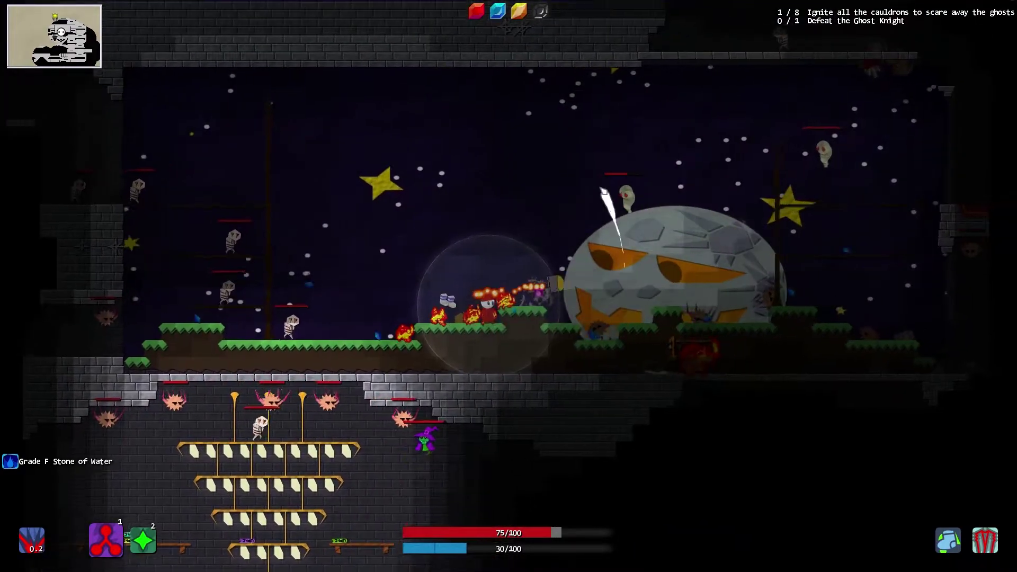
left_click(603, 194)
left_click(602, 169)
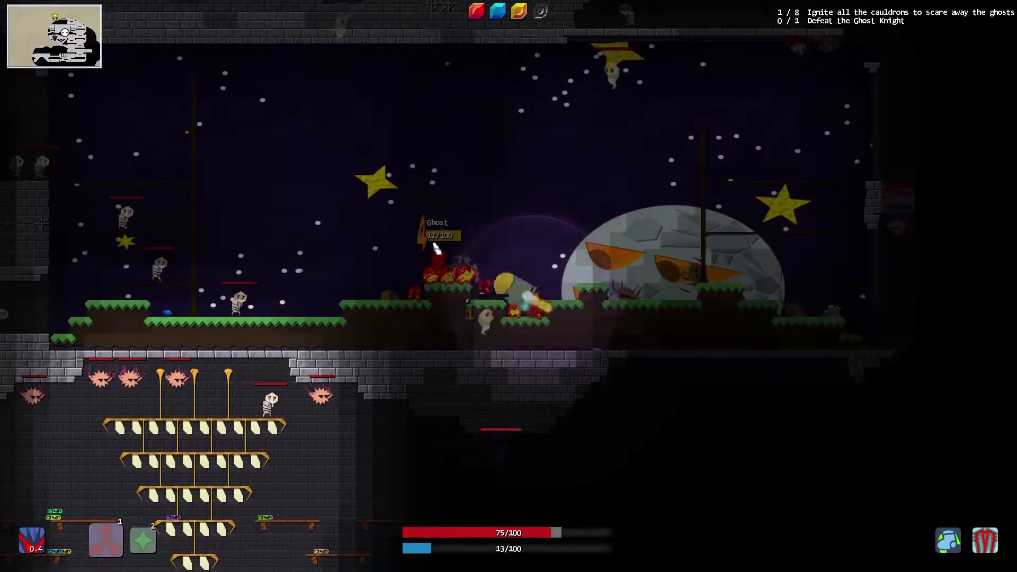
Step: Move onto the left ledge, sweeping beams, lightning and white bursts across skeletons
key("a")
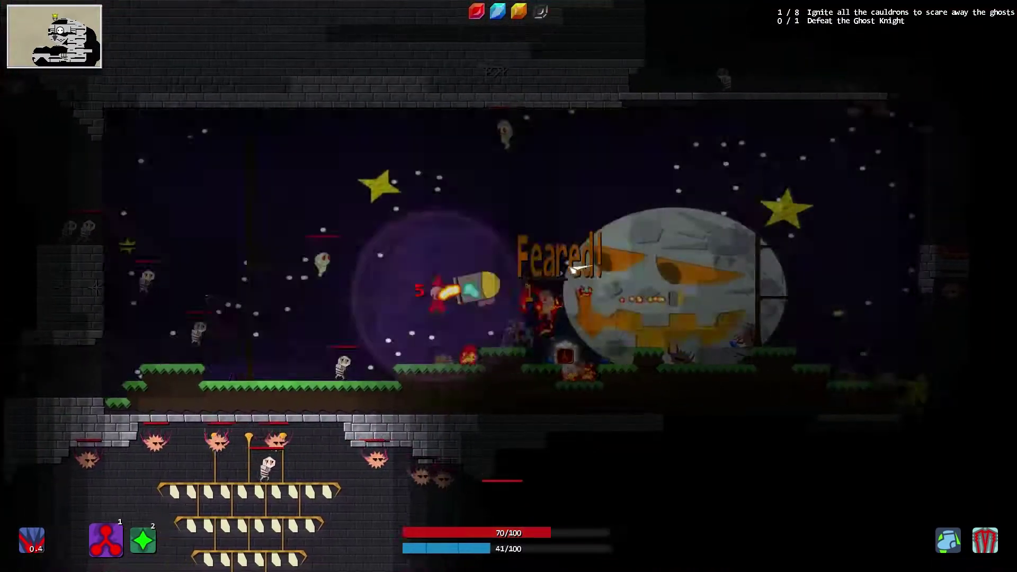
key("d")
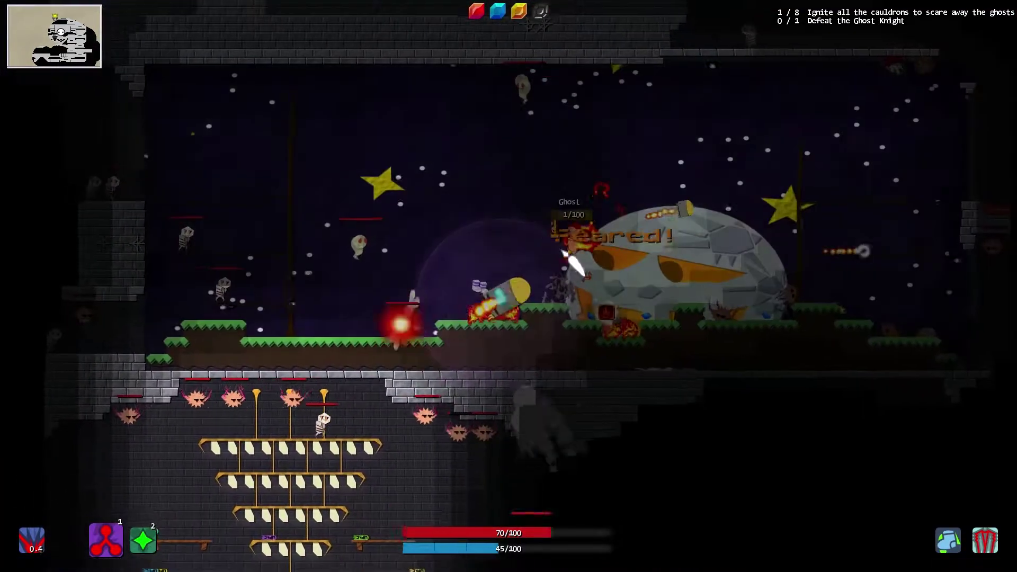
key("a")
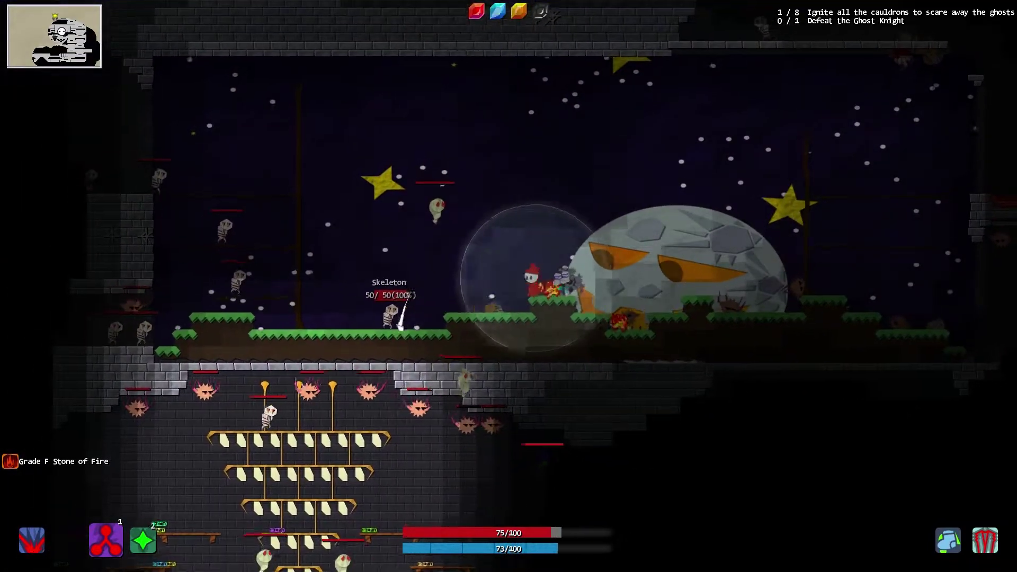
left_click_drag(401, 326, 446, 284)
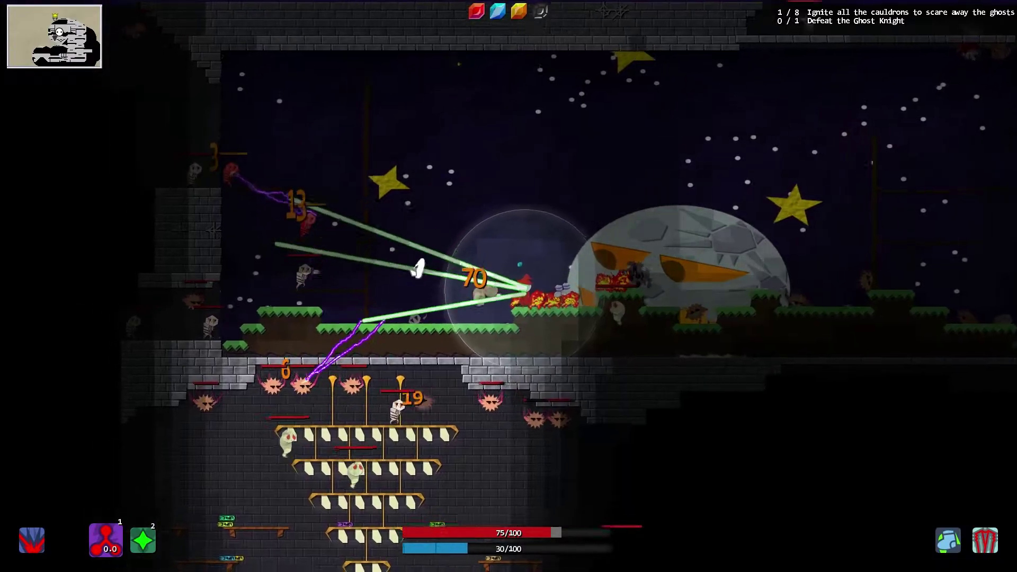
left_click_drag(419, 269, 398, 229)
key("a")
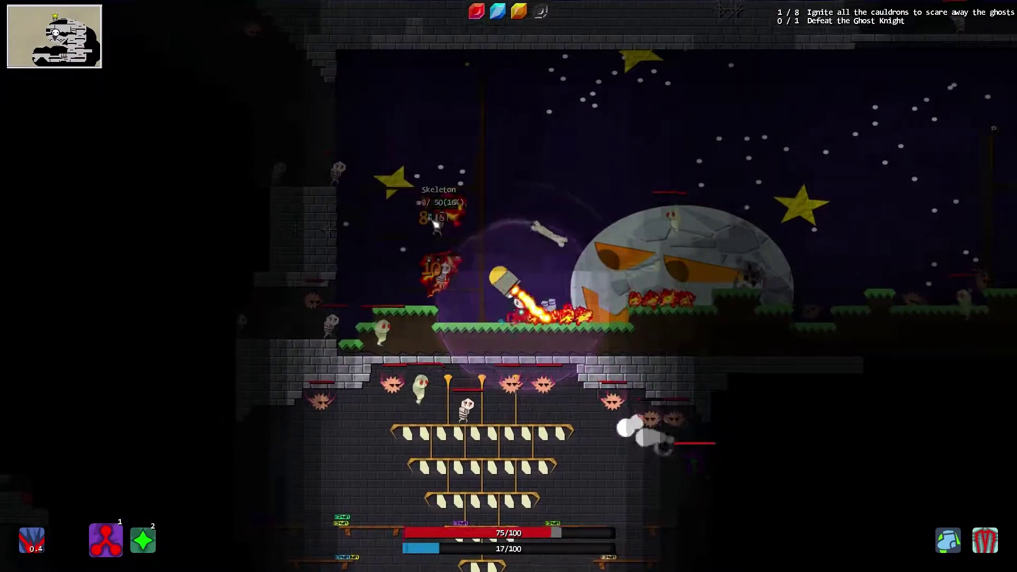
left_click_drag(422, 240, 396, 261)
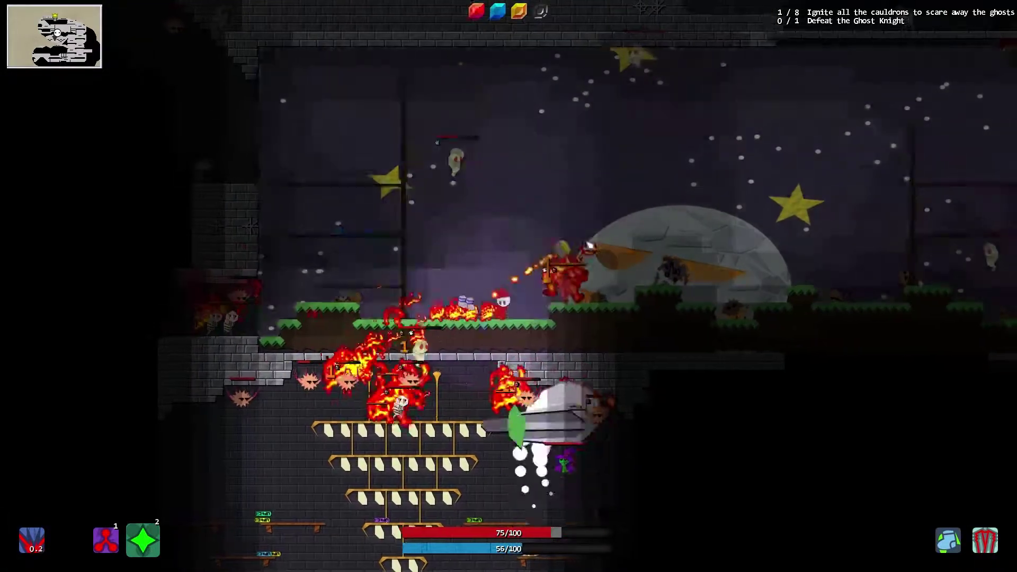
Step: Walk left to ignite the second cauldron, then shoot bolts at the left skeletons
key("a")
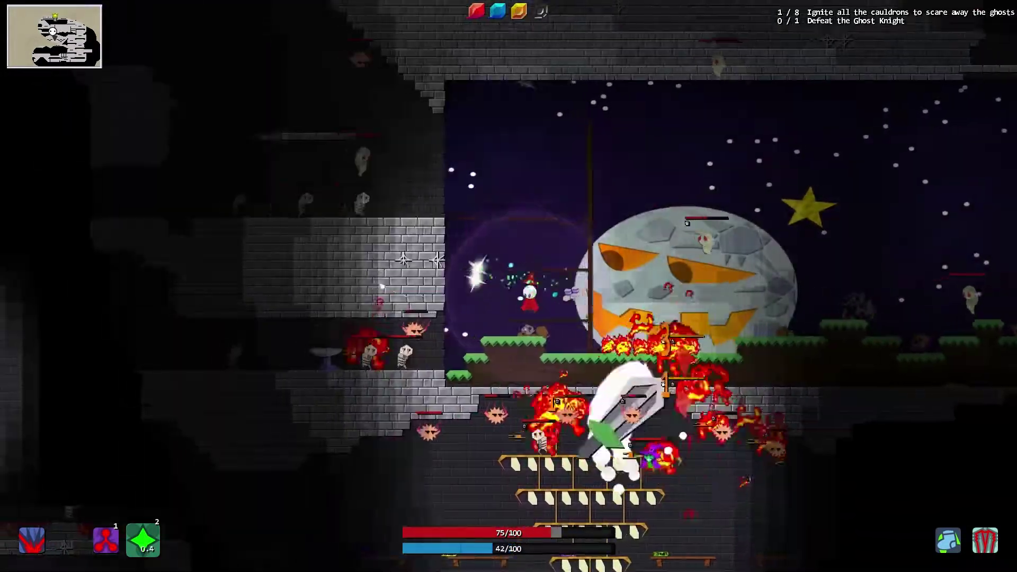
key("a")
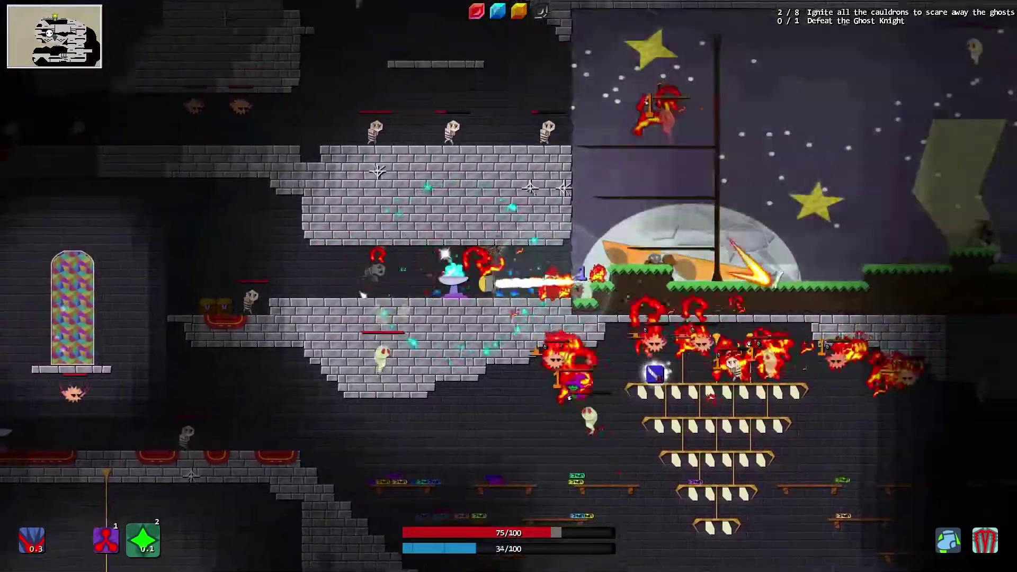
left_click(355, 303)
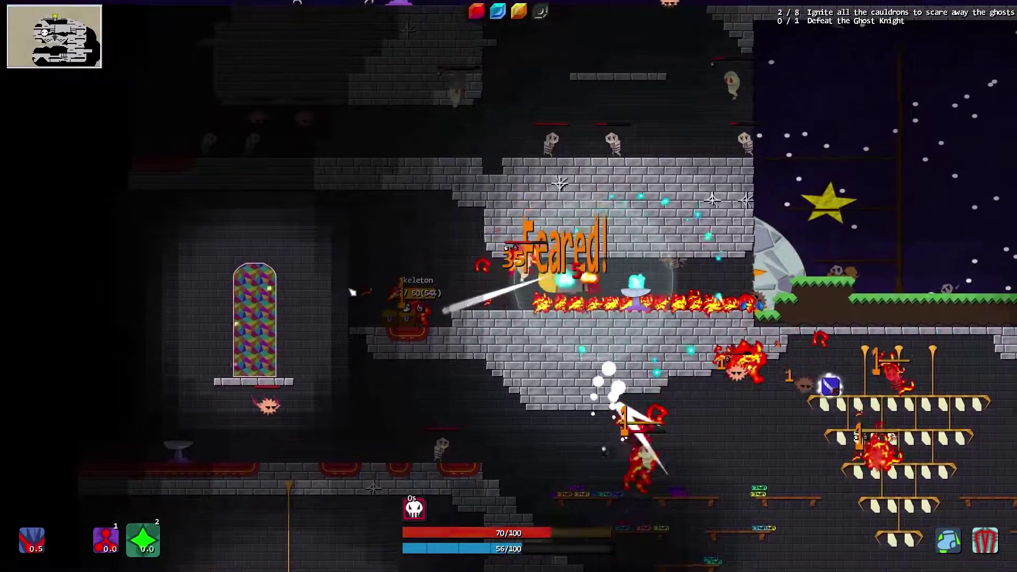
left_click(343, 287)
left_click(342, 286)
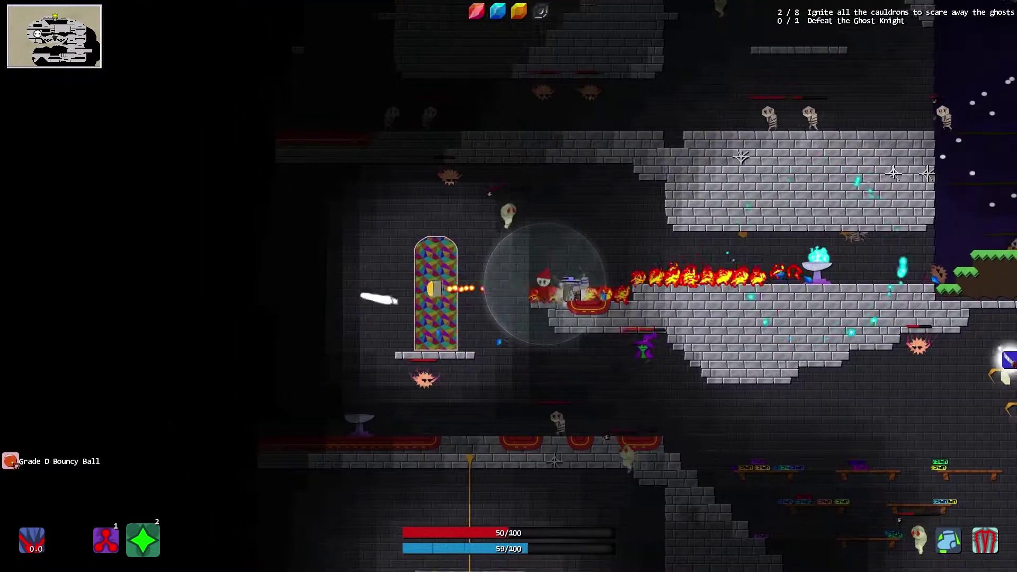
Step: Hit the Goblin Wizard and nearby enemies with green and red spells
key("2")
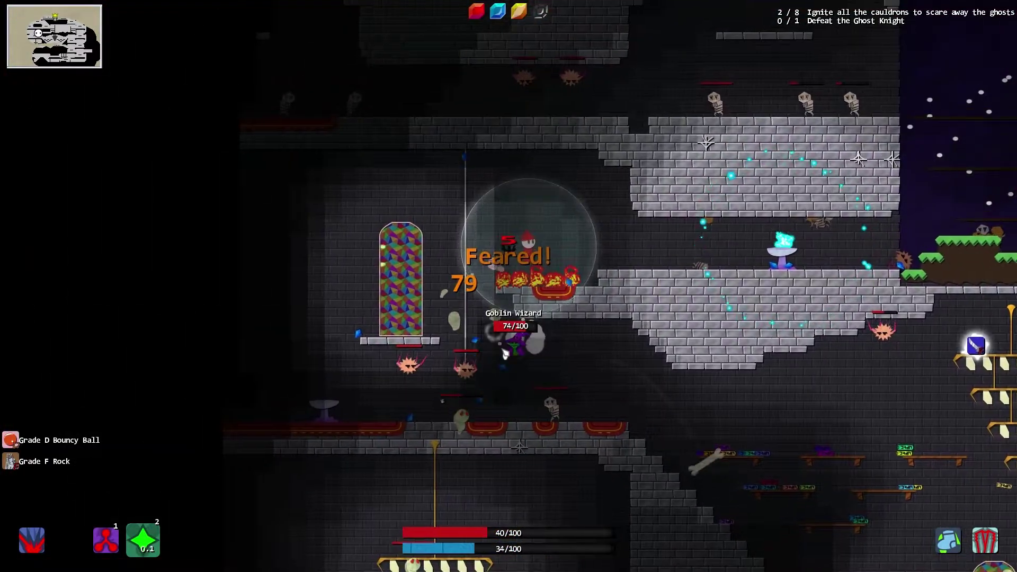
left_click(485, 349)
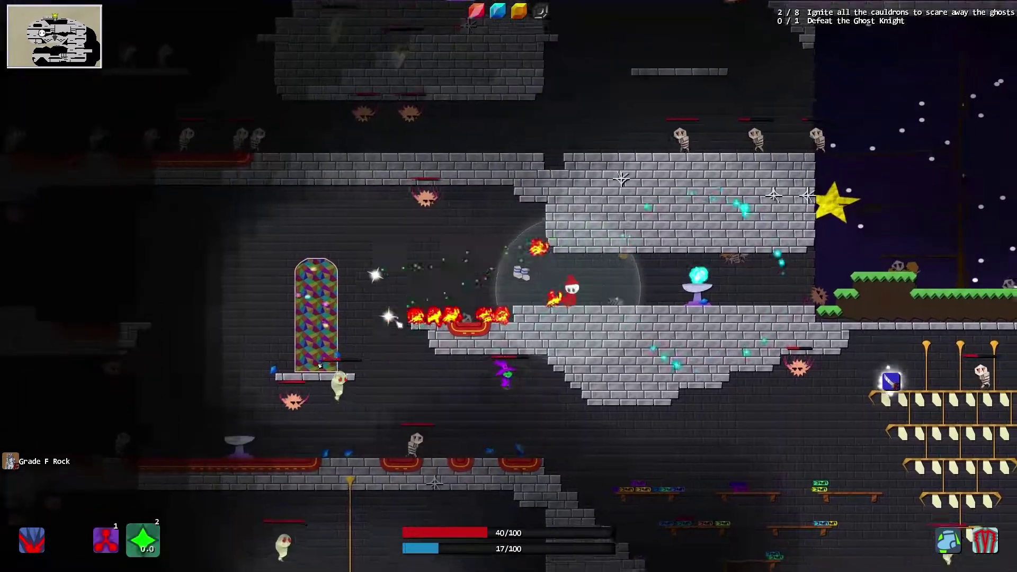
key("1")
left_click(341, 253)
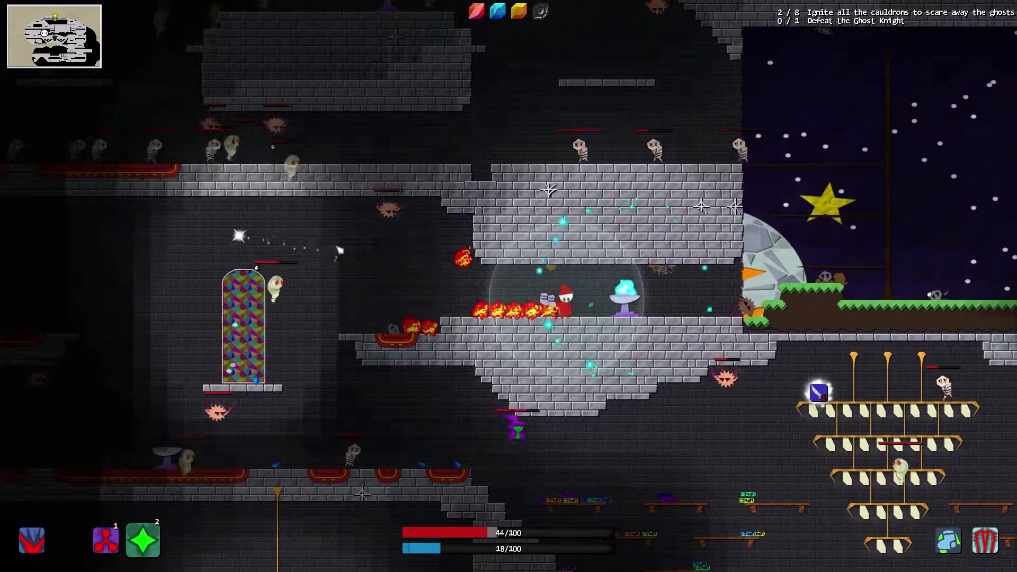
key("2")
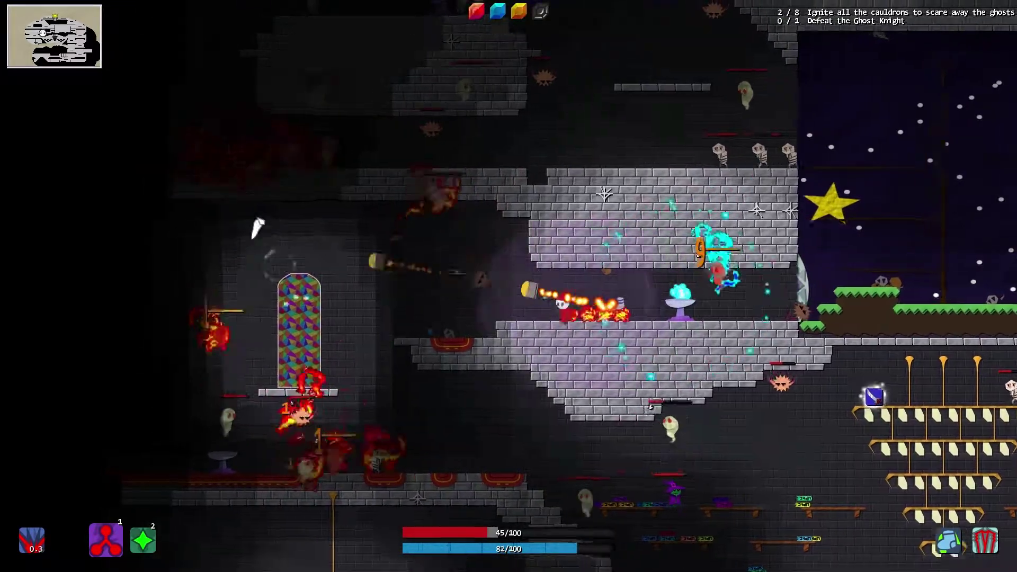
Step: Drop down left, sweep green beams at enemies, and collect the Grade C Stone of Fire
key("a")
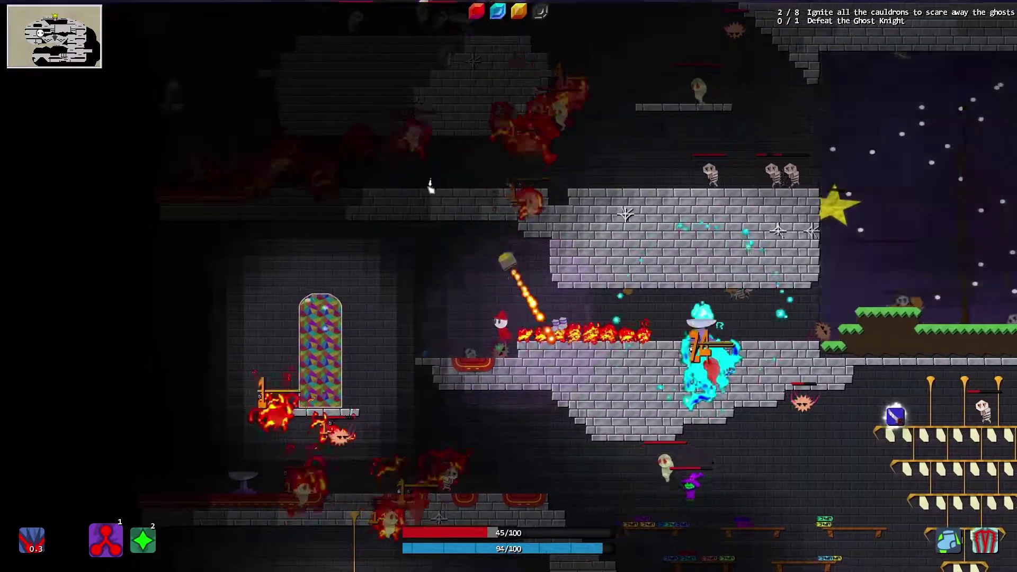
key("a")
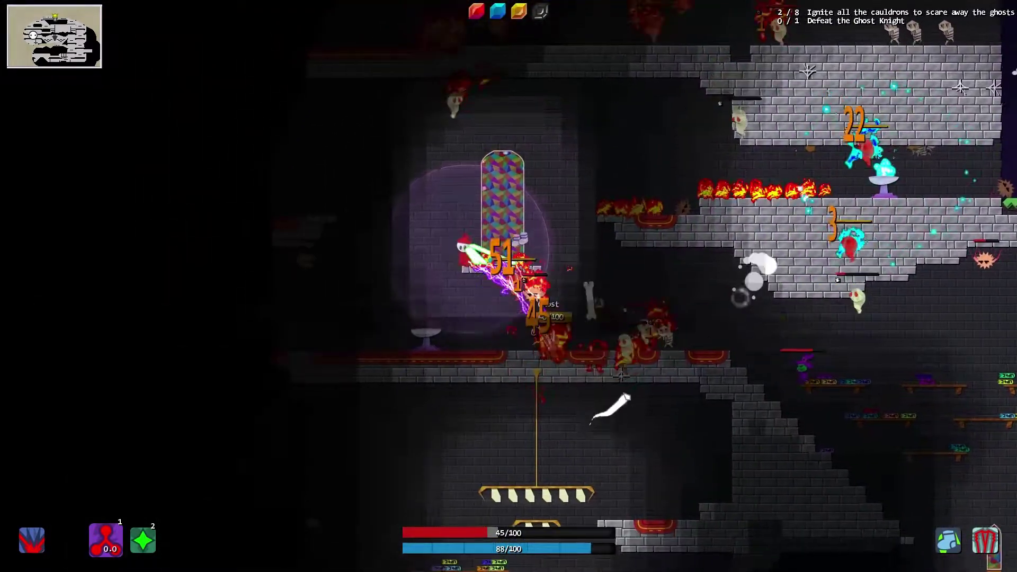
left_click(676, 382)
key("a")
left_click_drag(676, 381, 559, 330)
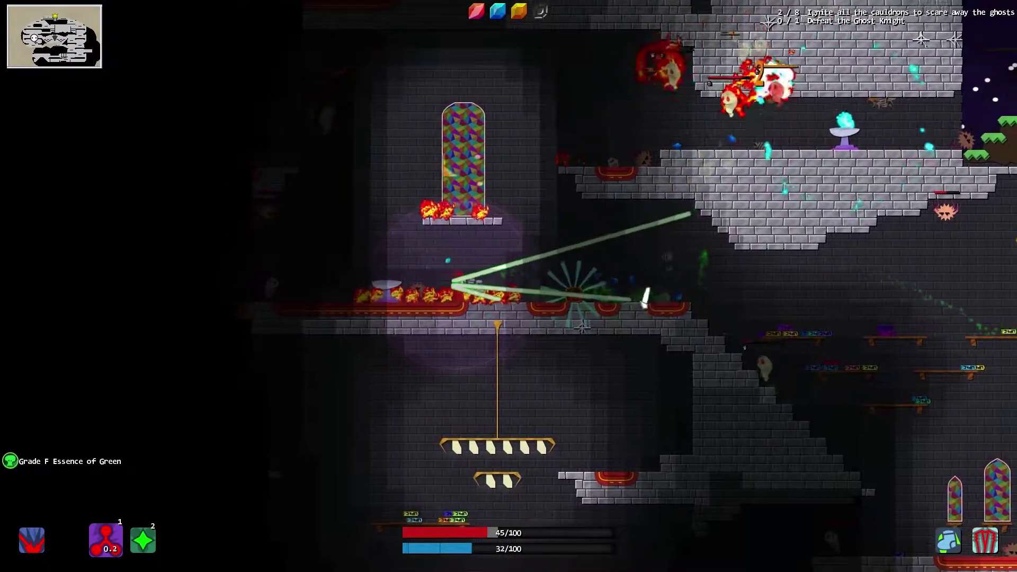
left_click_drag(559, 328, 503, 324)
key("d")
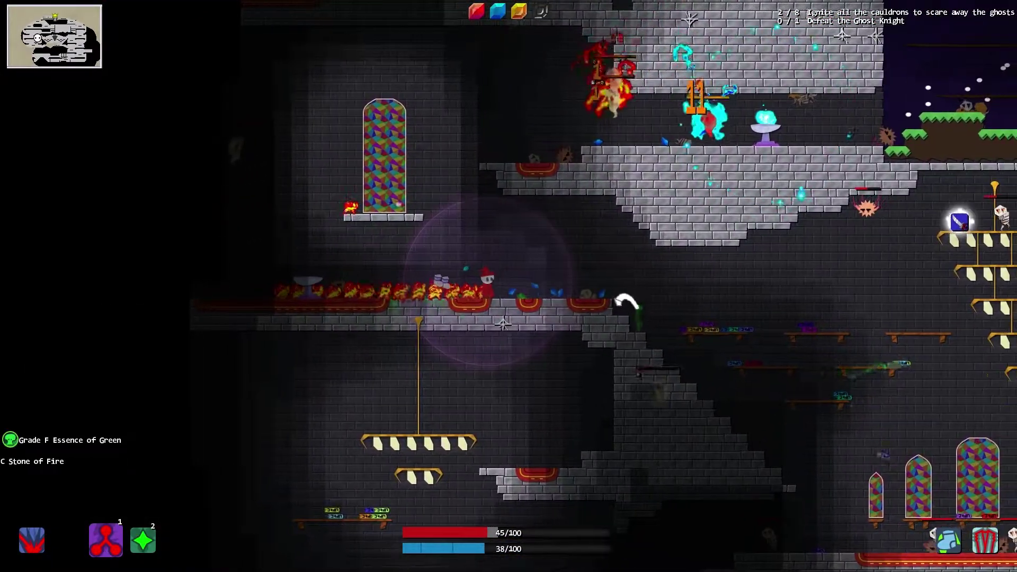
key("d")
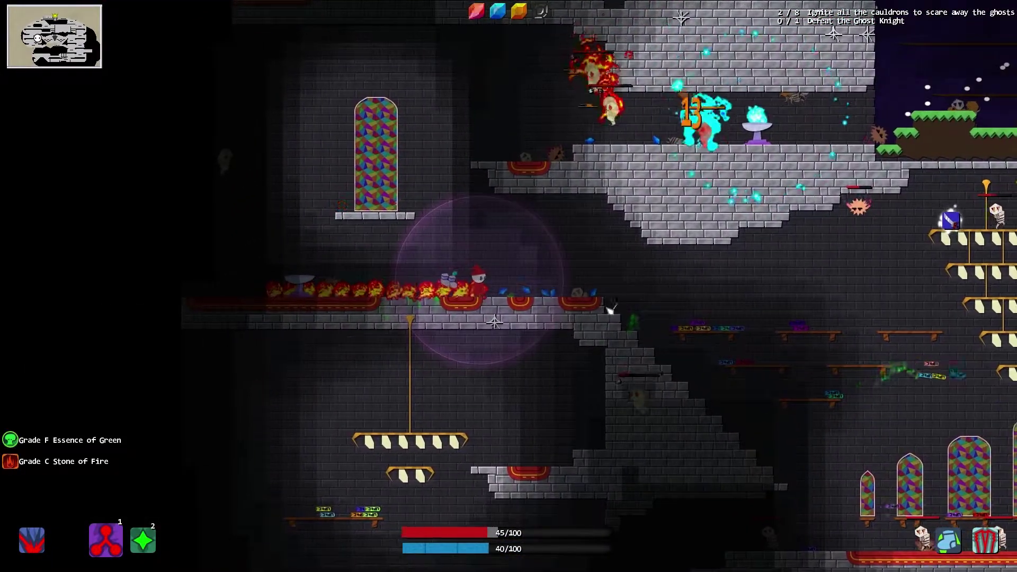
key("d")
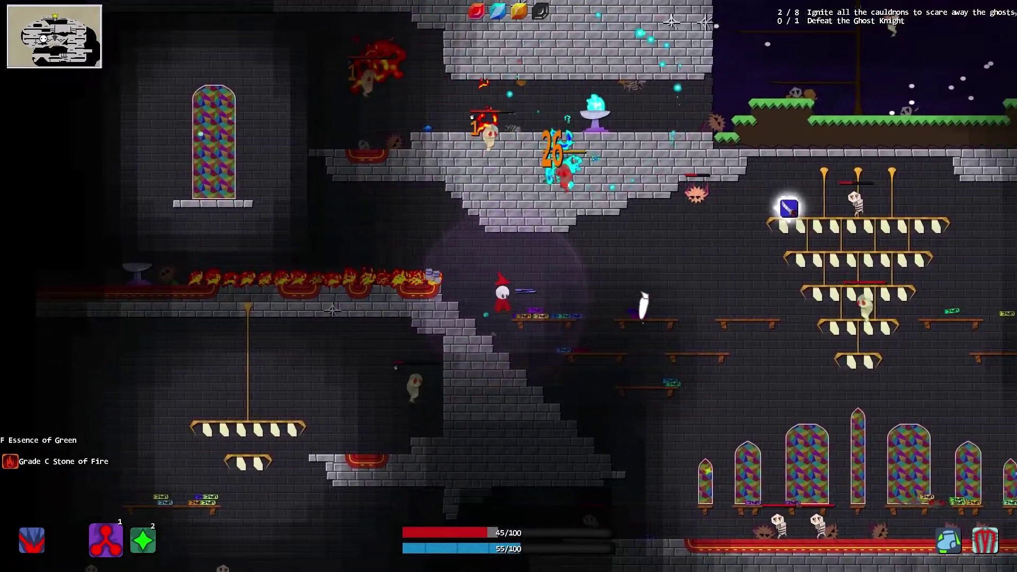
key("d")
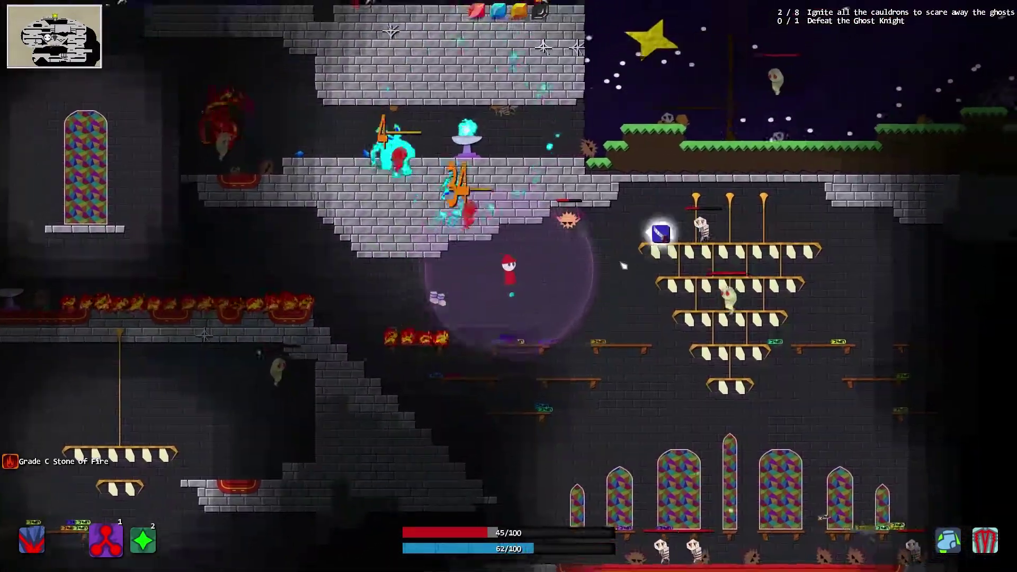
left_click(665, 235)
Step: Beam the ghosts and skeletons while crossing the chandelier, dropping to the chapel floor
left_click(562, 171)
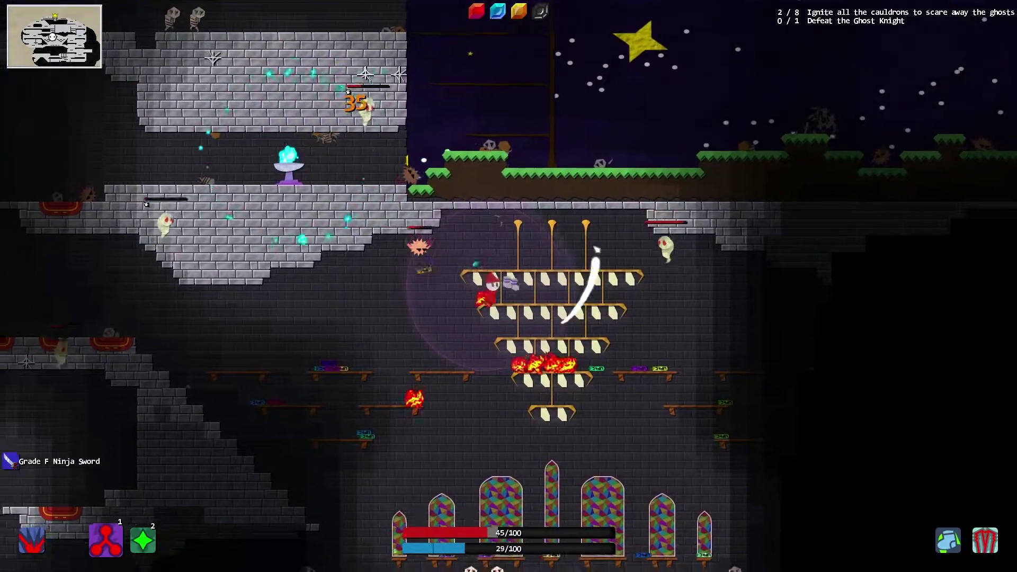
left_click(716, 263)
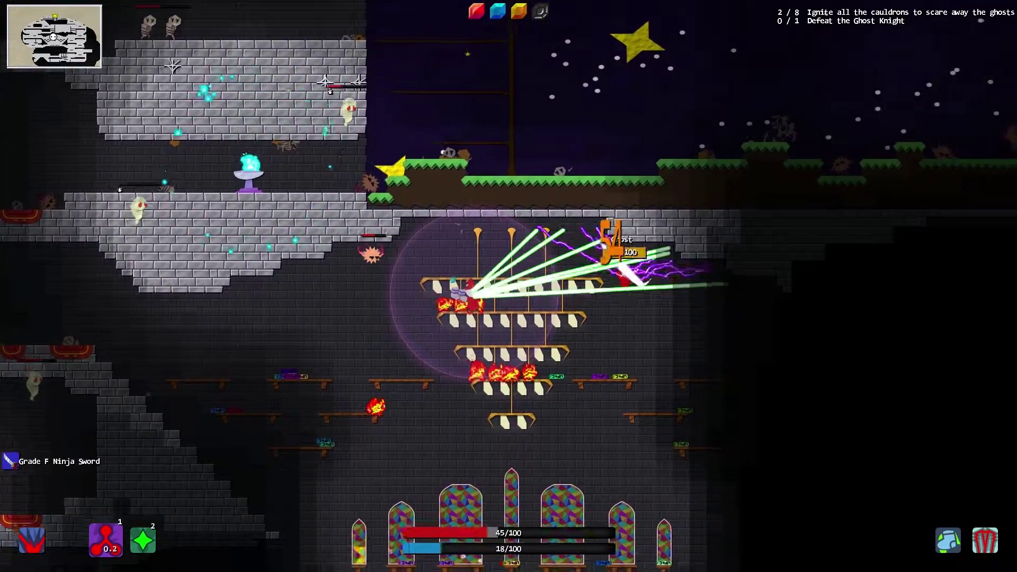
key("d")
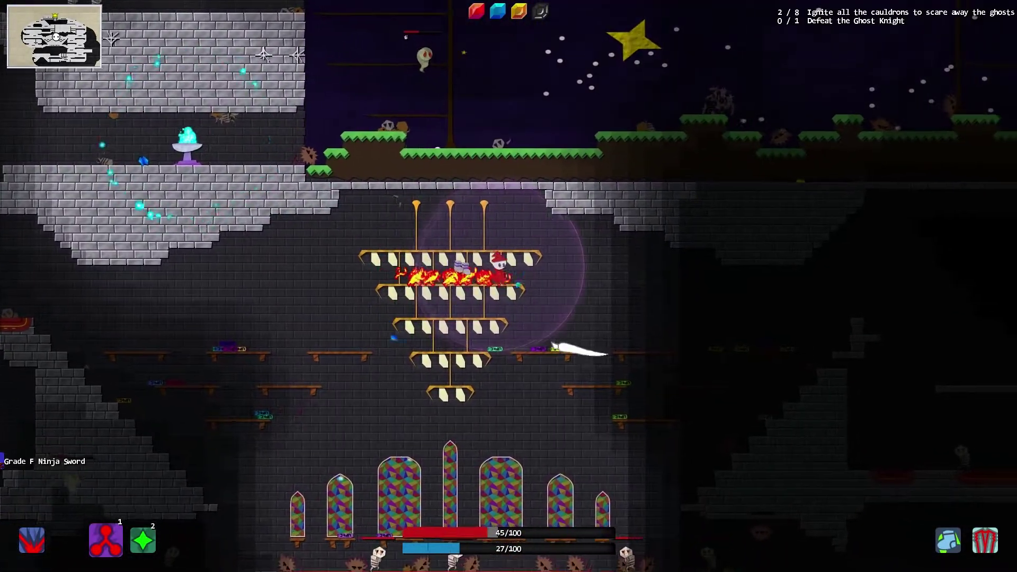
key("a")
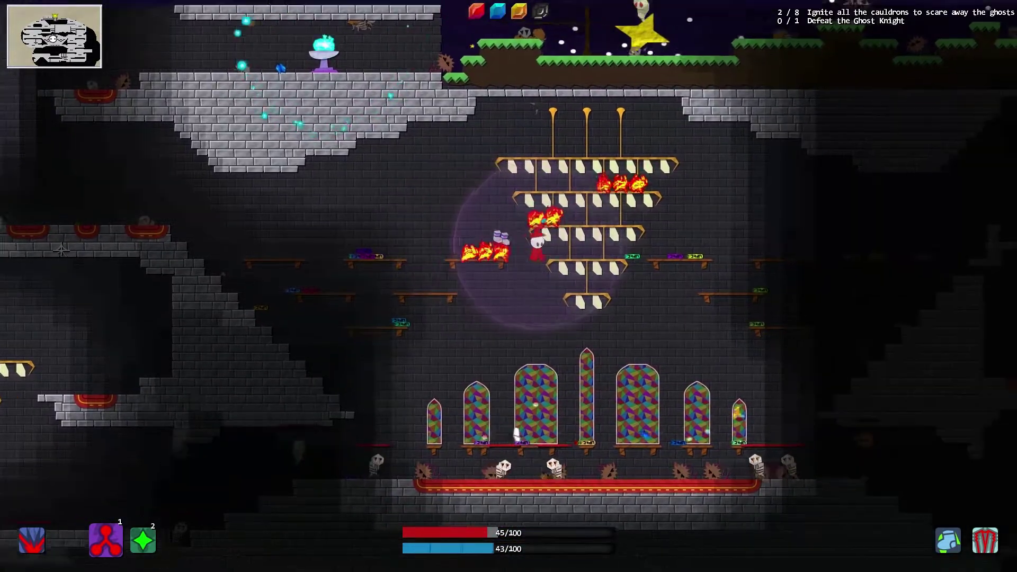
left_click(517, 436)
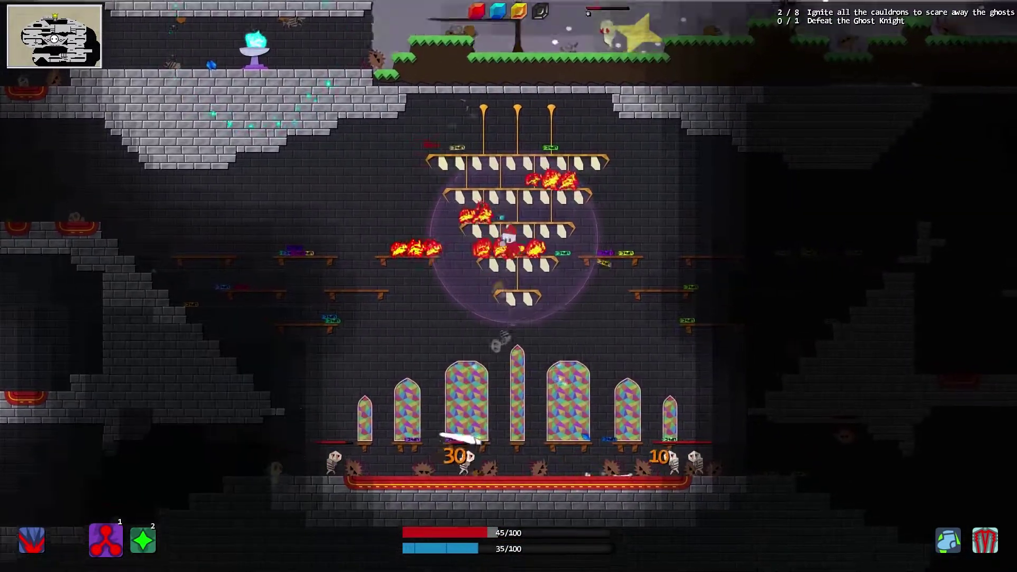
left_click(480, 447)
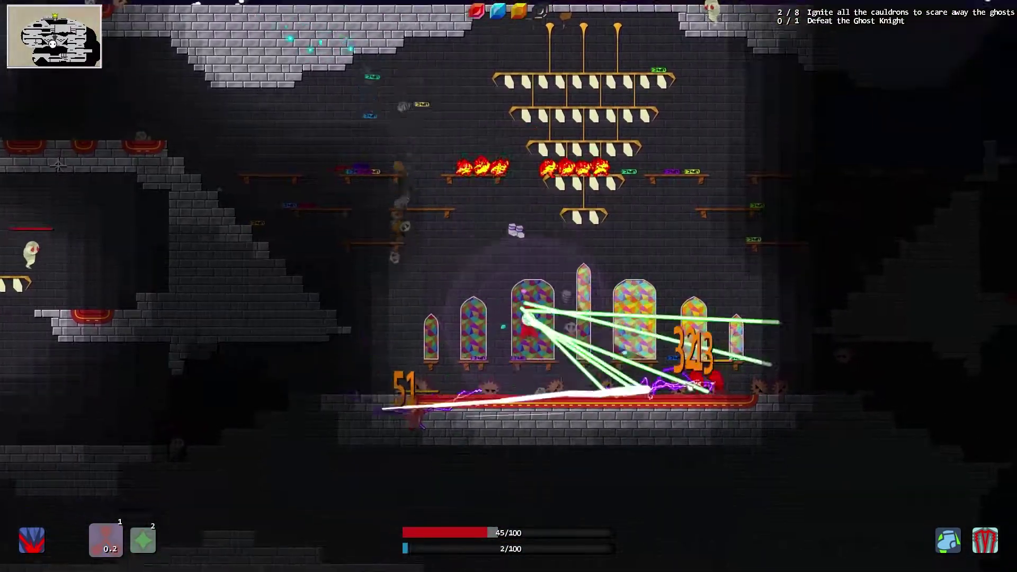
left_click(723, 317)
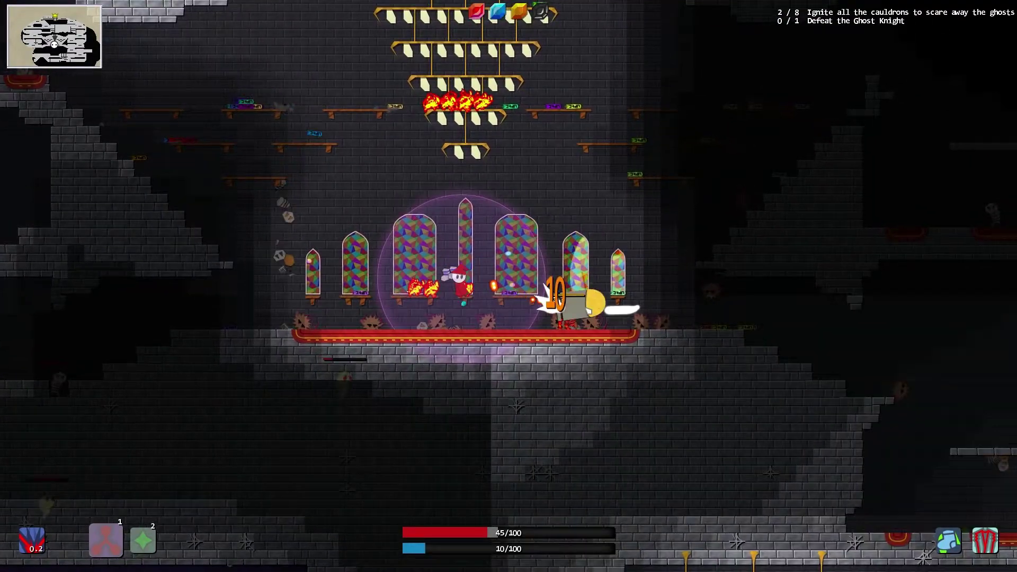
Step: Clear enemies on both sides of the chapel's red carpet with fire bolts and bursts
key("d")
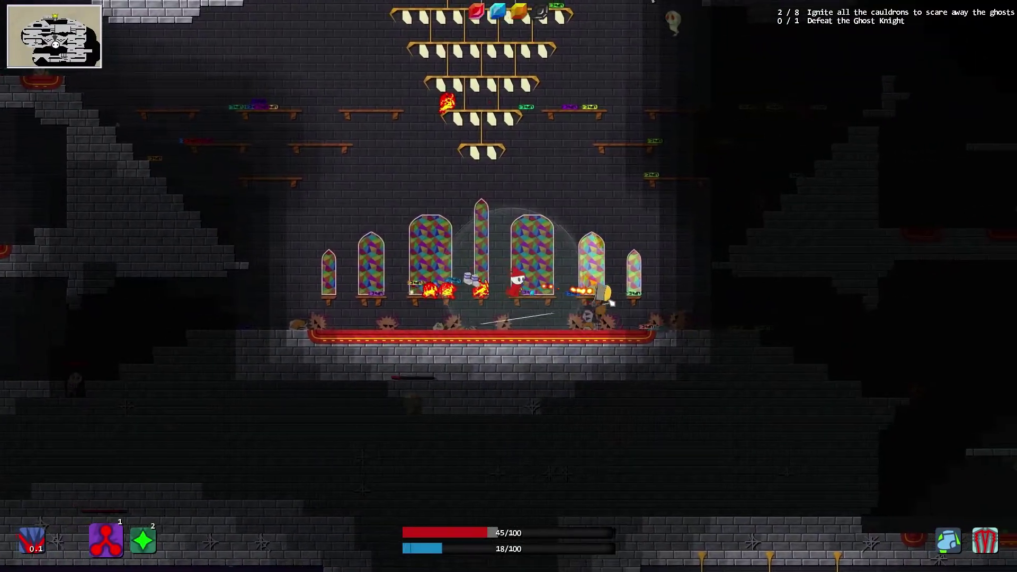
left_click(654, 311)
key("a")
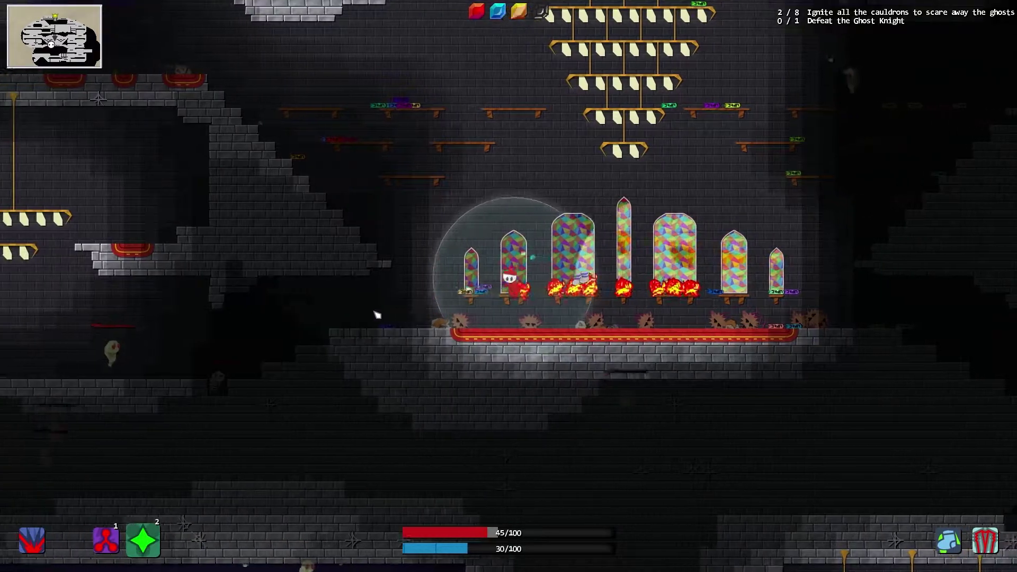
left_click(337, 340)
key("a")
left_click(337, 340)
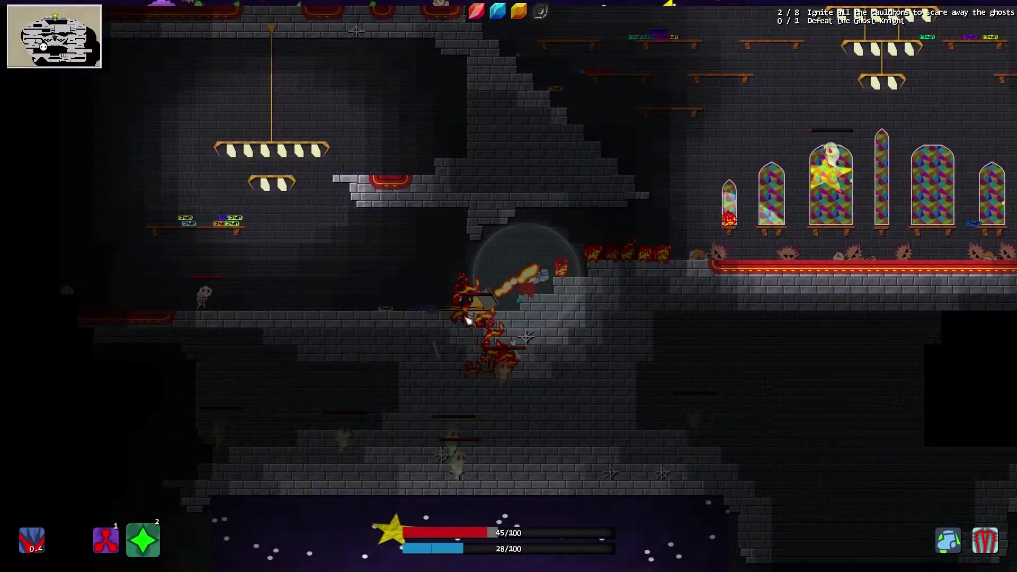
Step: Run left through the lower corridor, blasting the enemies and skeleton ahead
key("a")
left_click(392, 286)
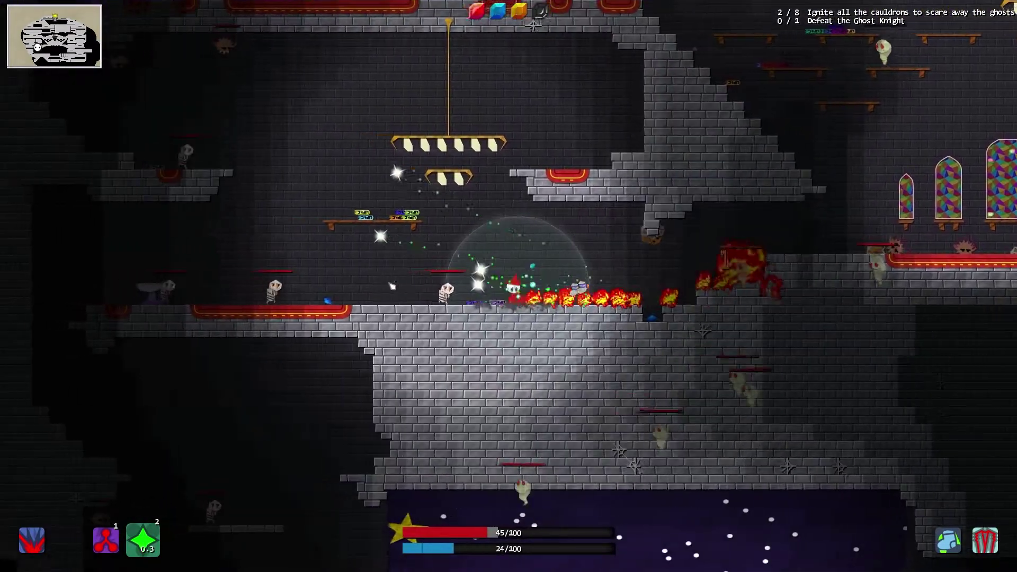
key("a")
left_click(390, 286)
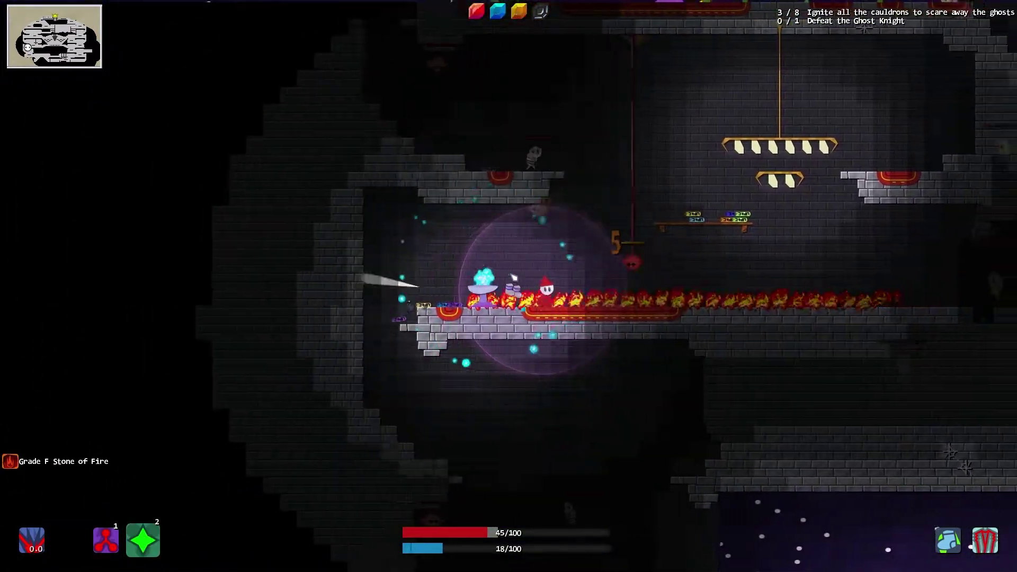
Step: Jump onto the wooden platform and left ledge, burning the skeleton above
key("d")
left_click(513, 277)
key("space")
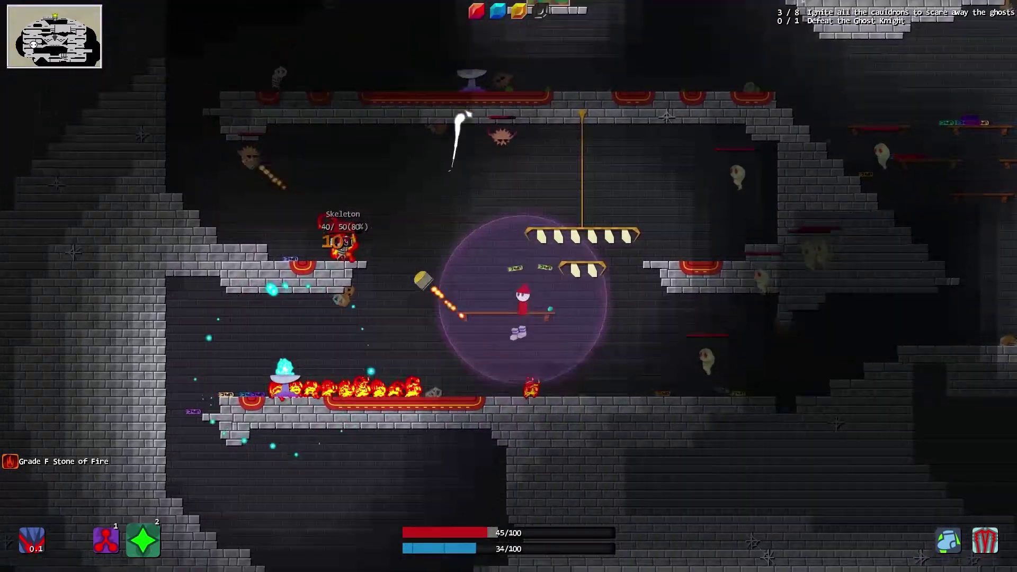
key("a")
key("space")
left_click(374, 272)
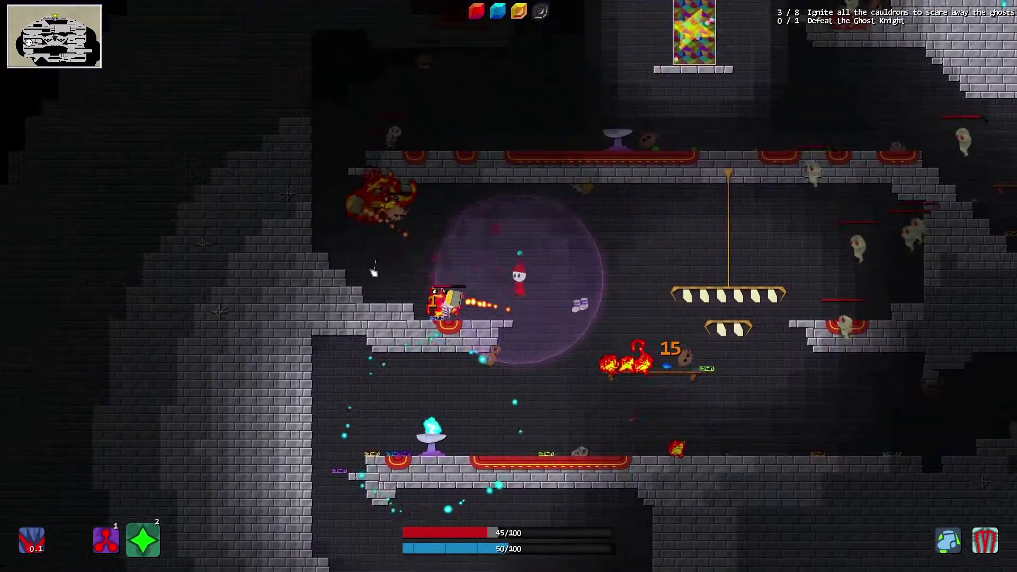
left_click(373, 272)
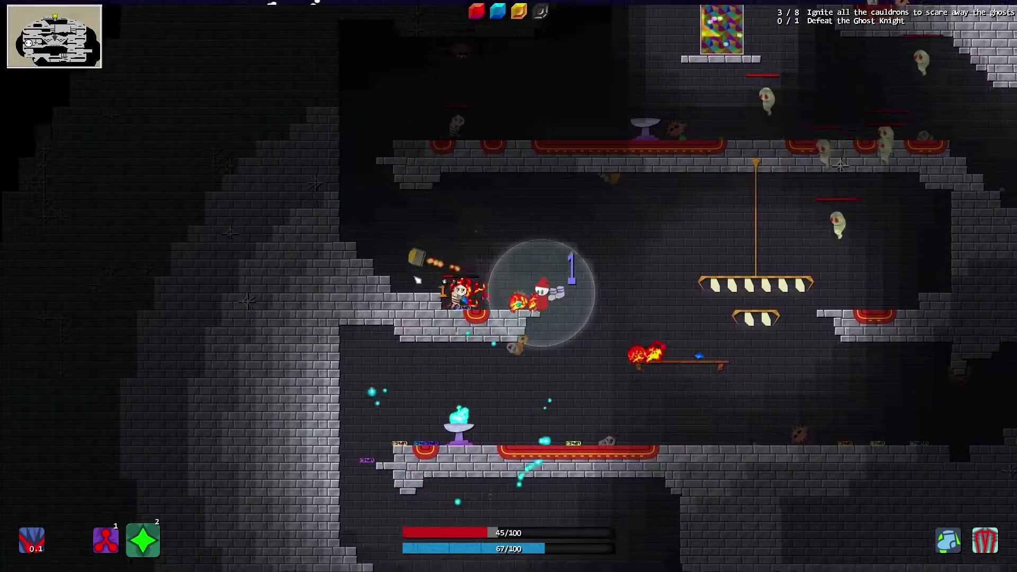
Step: Climb to the higher ledge and collect the Essence of Blue
key("a")
key("space")
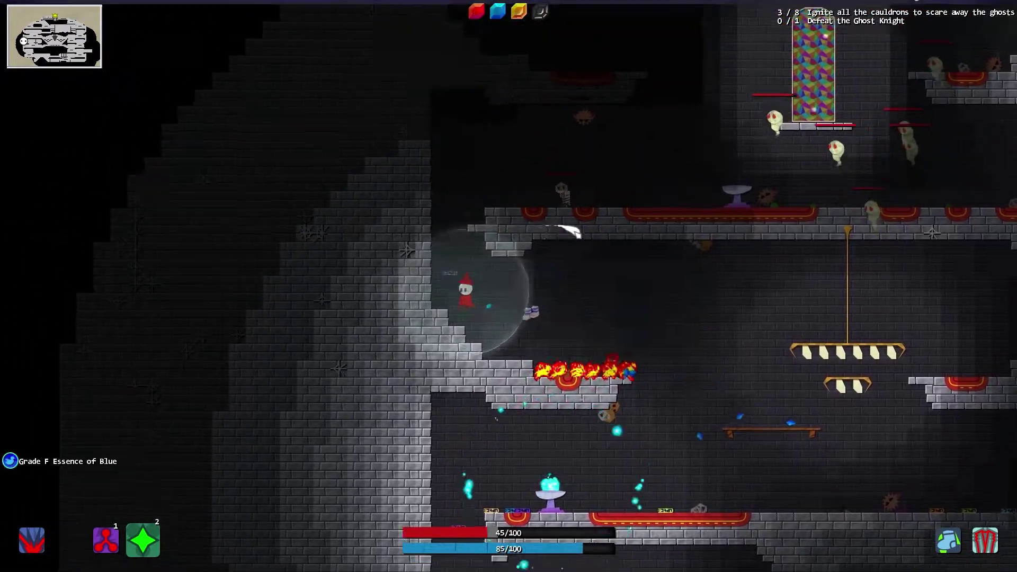
key("space")
left_click(572, 181)
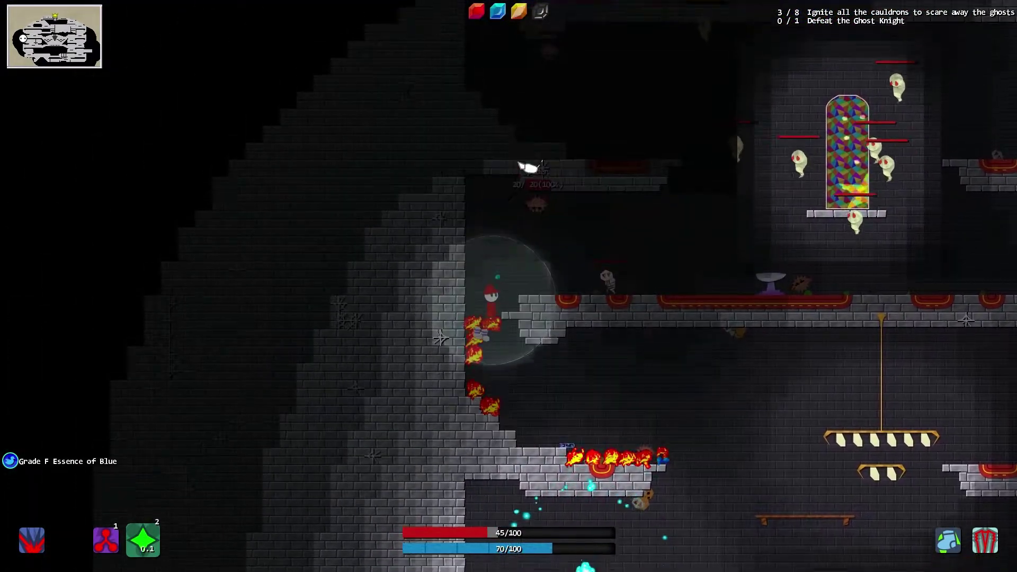
Step: Climb the wall onto the ledge, beaming the enemies above and ahead
key("1")
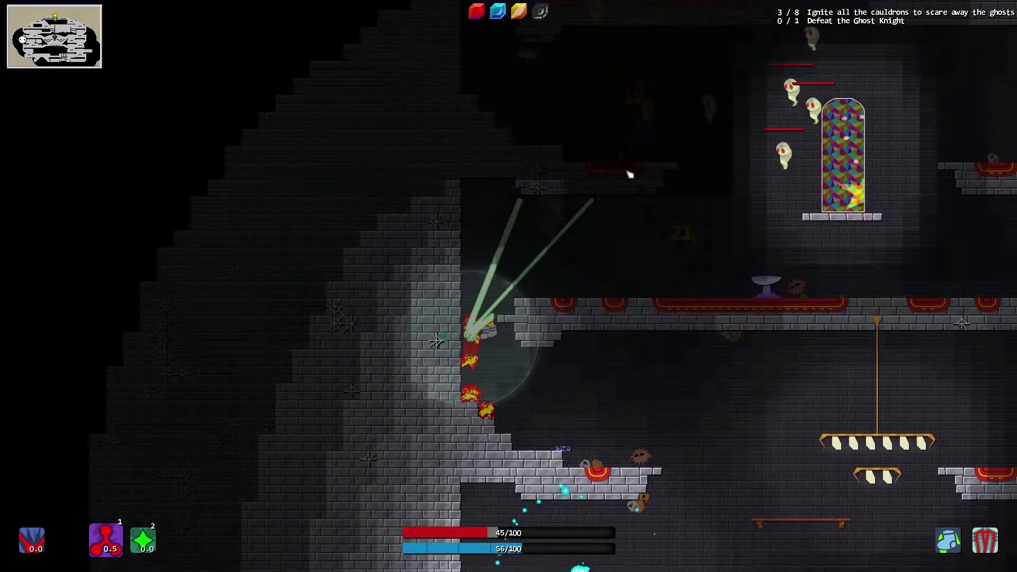
key("space")
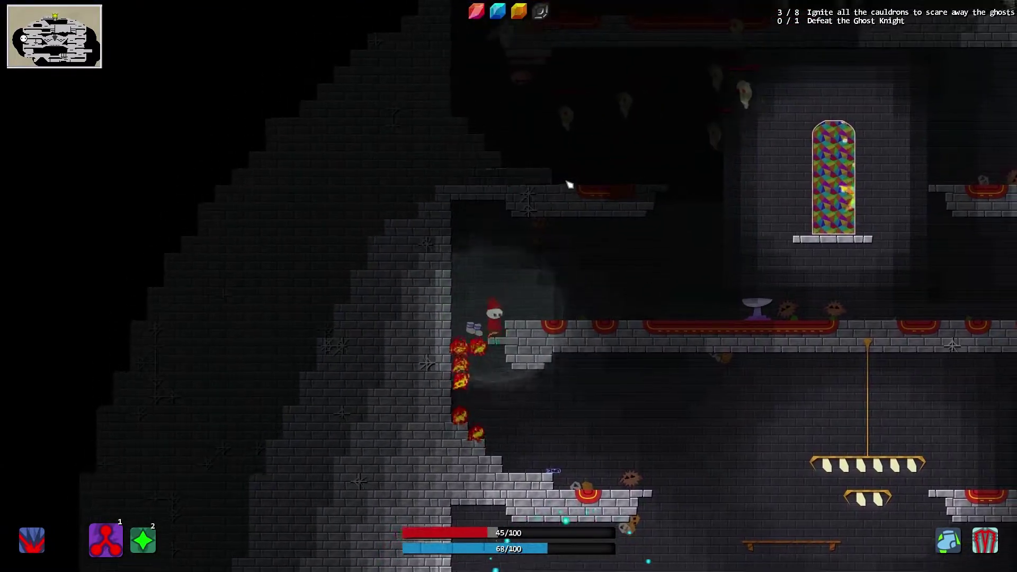
key("d")
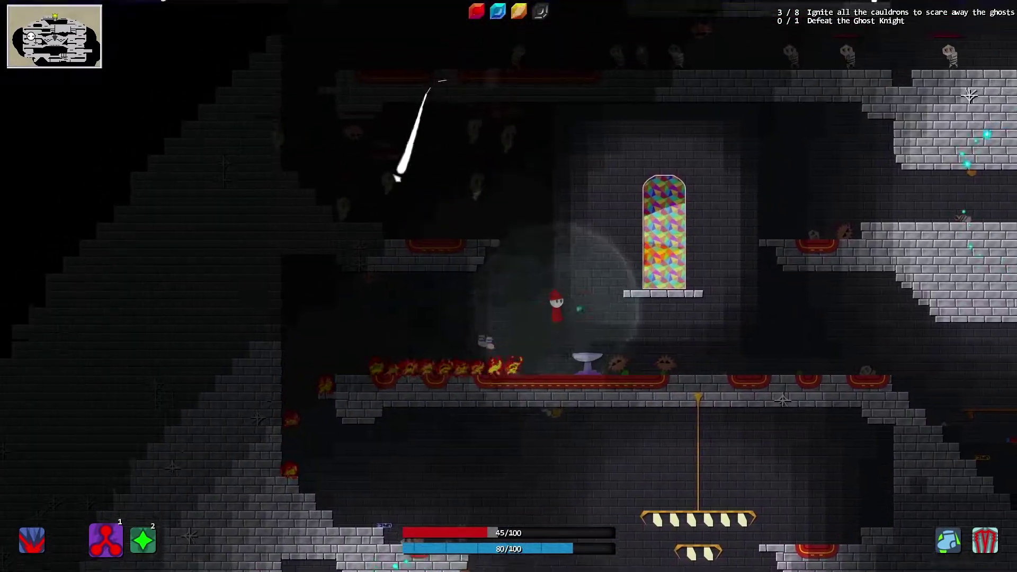
key("1")
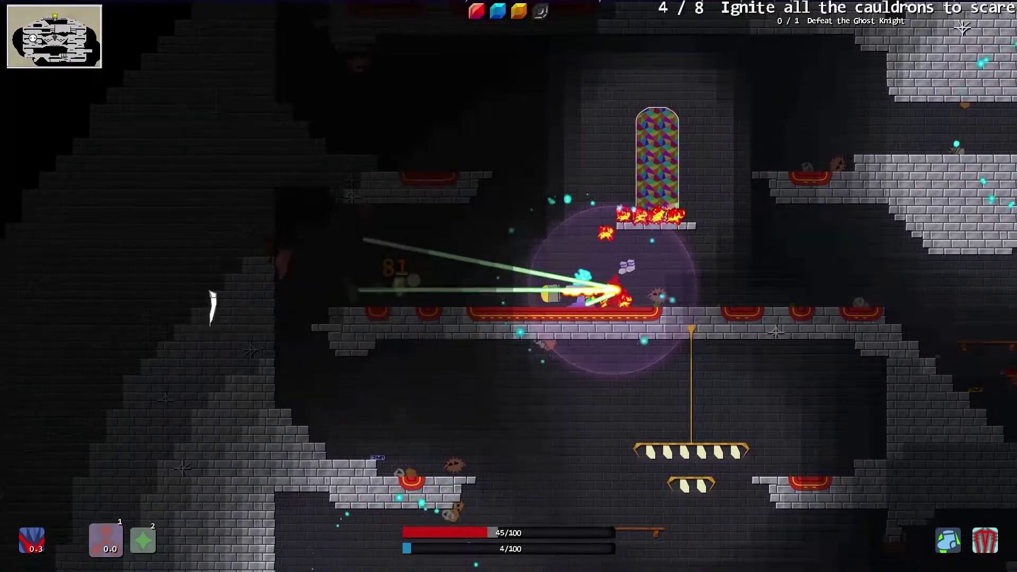
Step: Climb to the higher platform, burning the spider and the enemies on the left
left_click(204, 289)
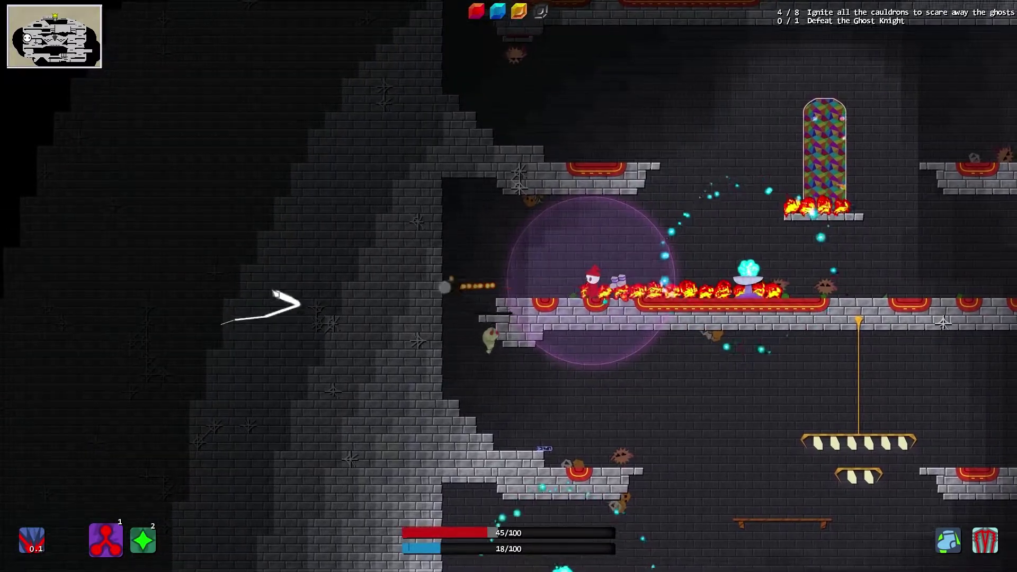
key("d")
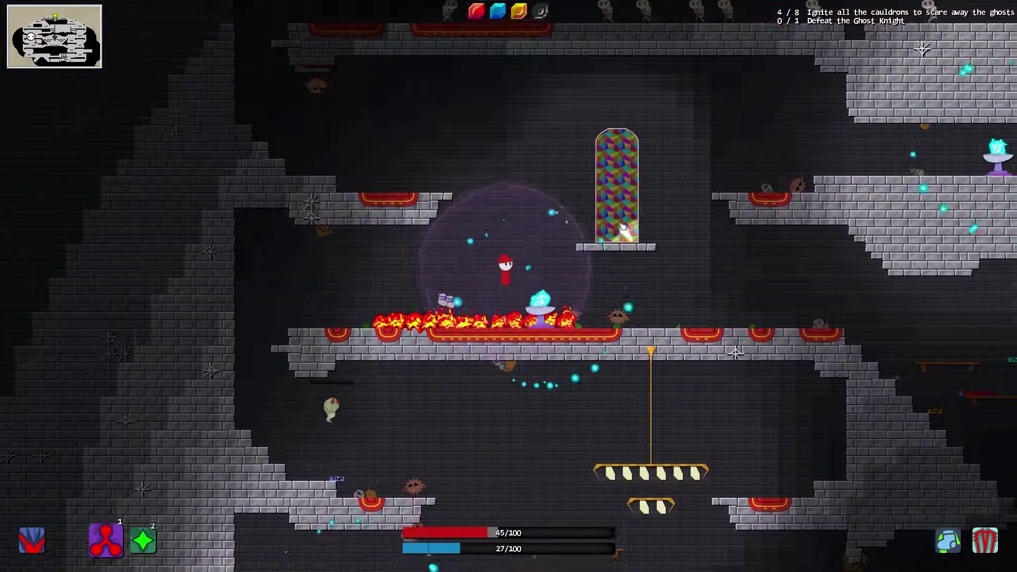
key("w")
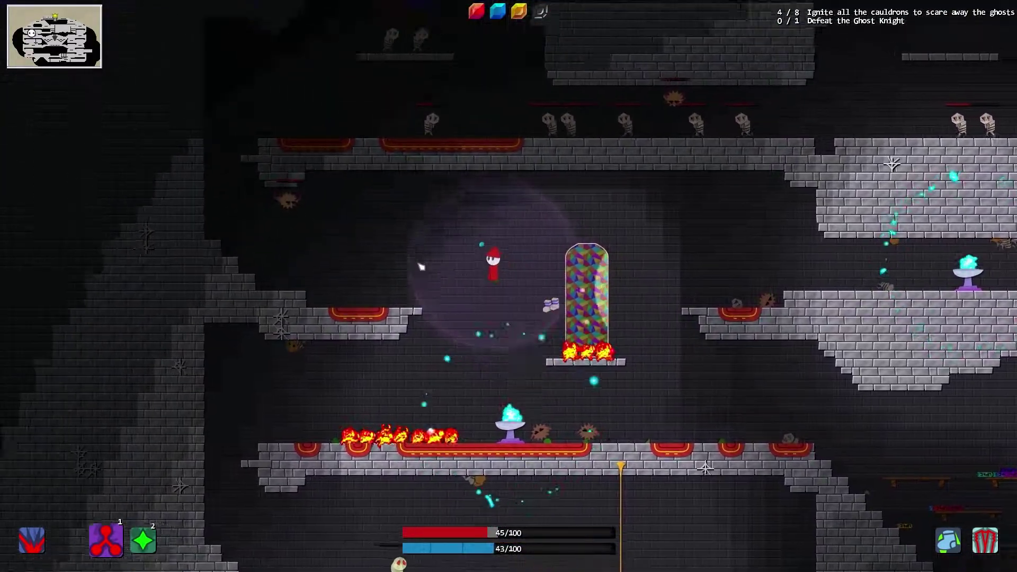
left_click(421, 266)
key("a")
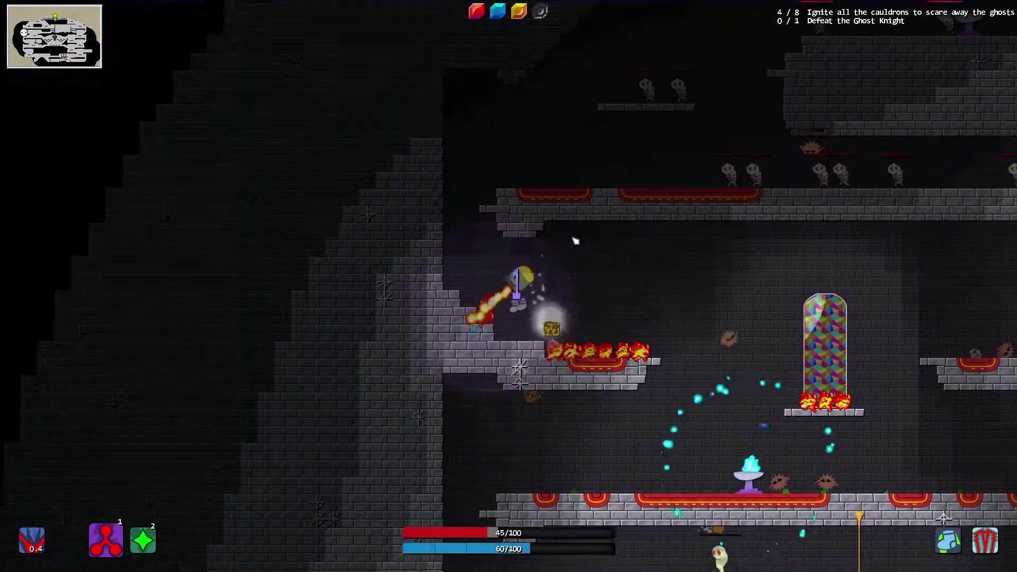
key("a")
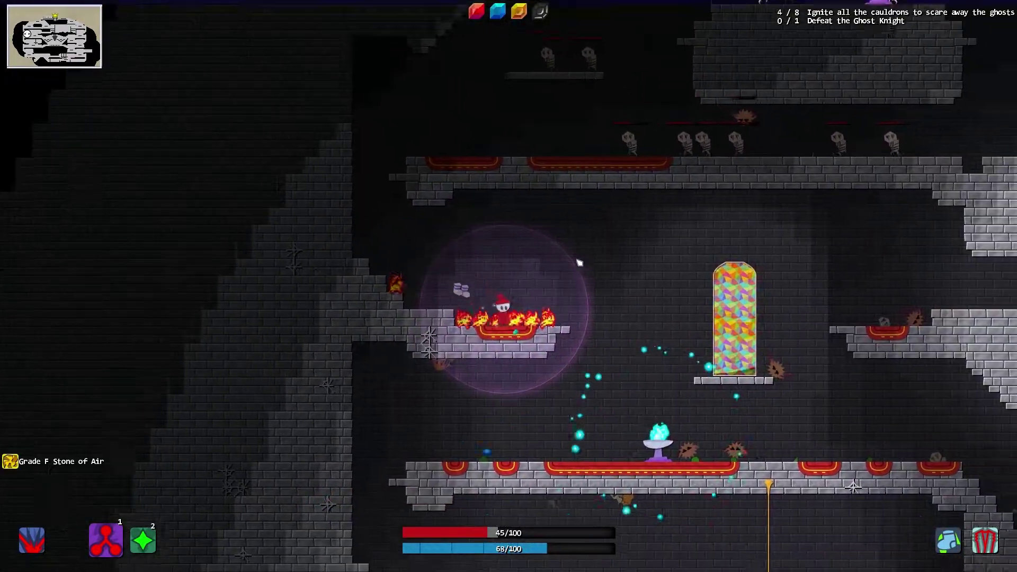
key("a")
Step: Leap up the wall and run right along the ledge, slashing the skeletons
key("w")
left_click(562, 260)
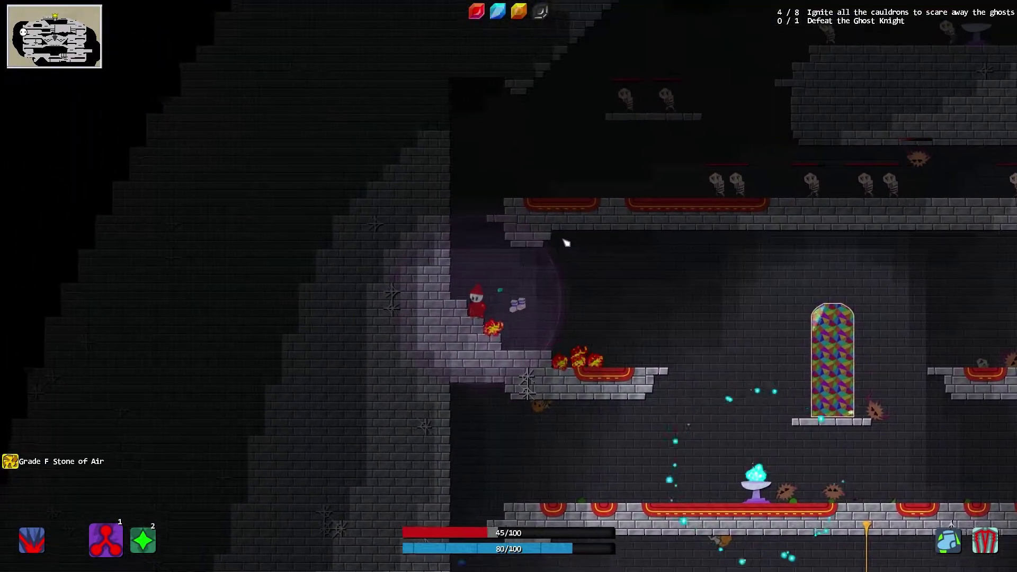
left_click(580, 187)
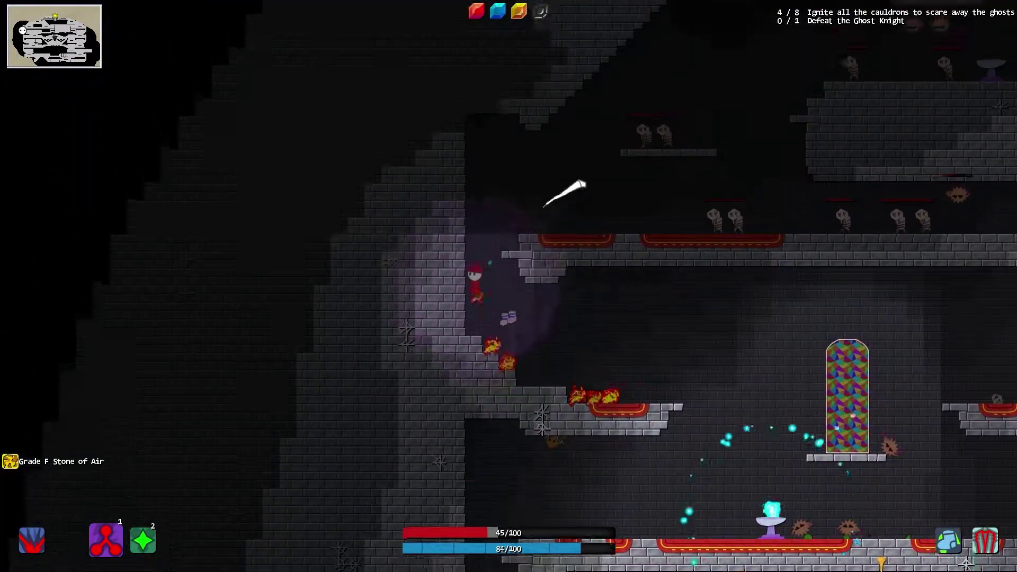
left_click(696, 243)
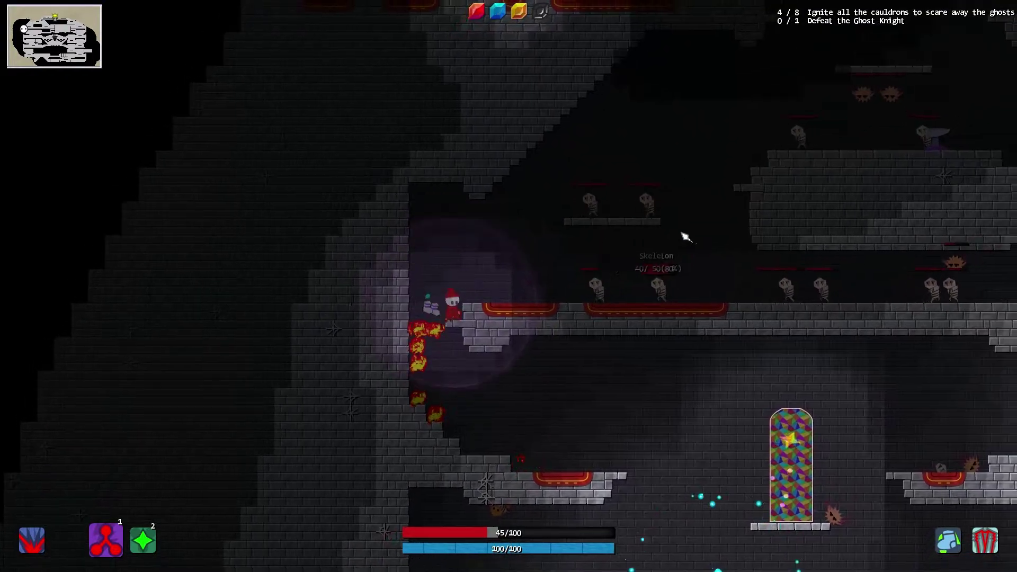
key("d")
left_click(680, 199)
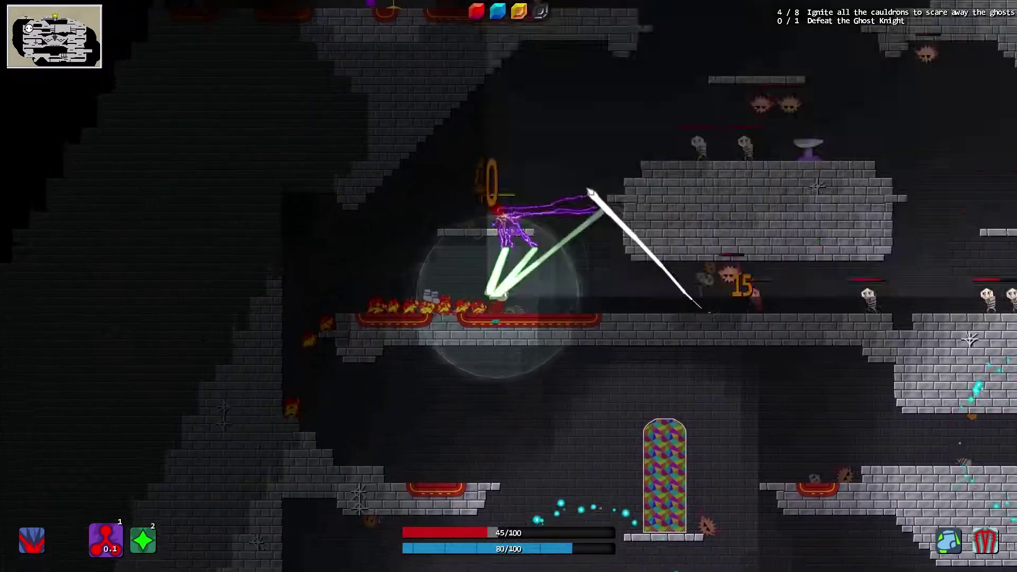
left_click(659, 212)
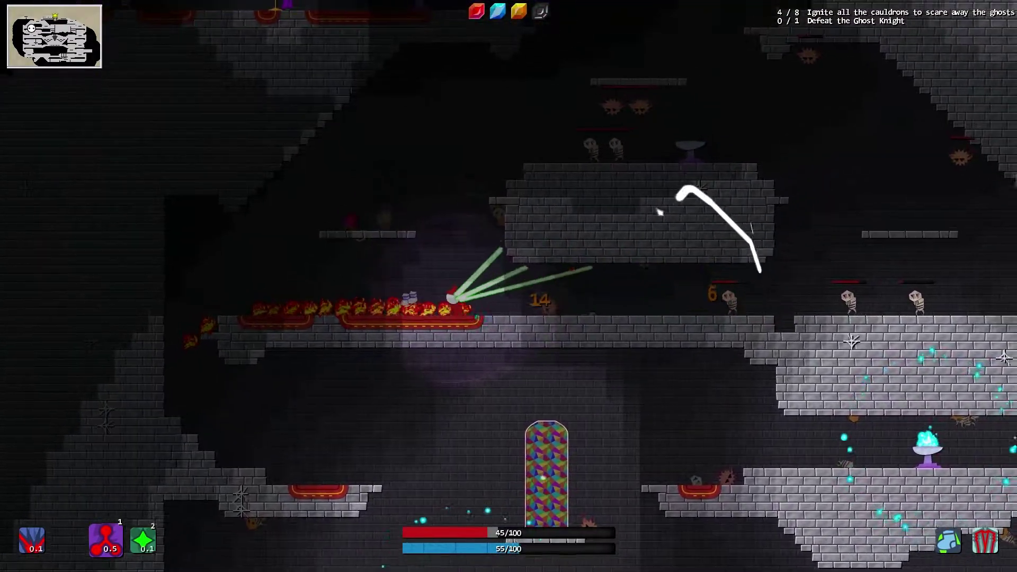
Step: Jump up from the floor, blasting the enemies above and the nearby ghost
left_click(431, 186)
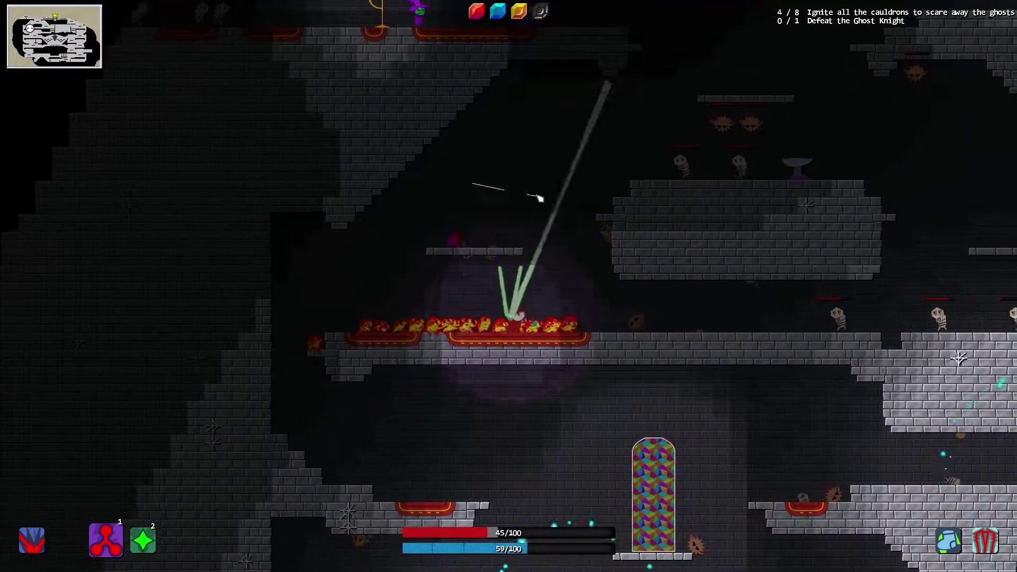
key("space")
left_click(598, 228)
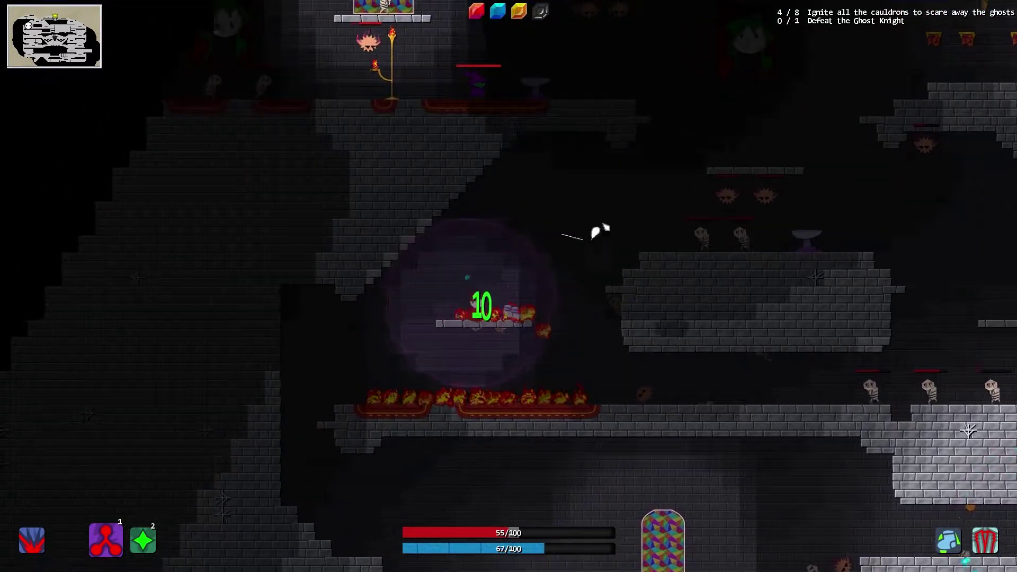
left_click(675, 239)
key("1")
left_click(681, 263)
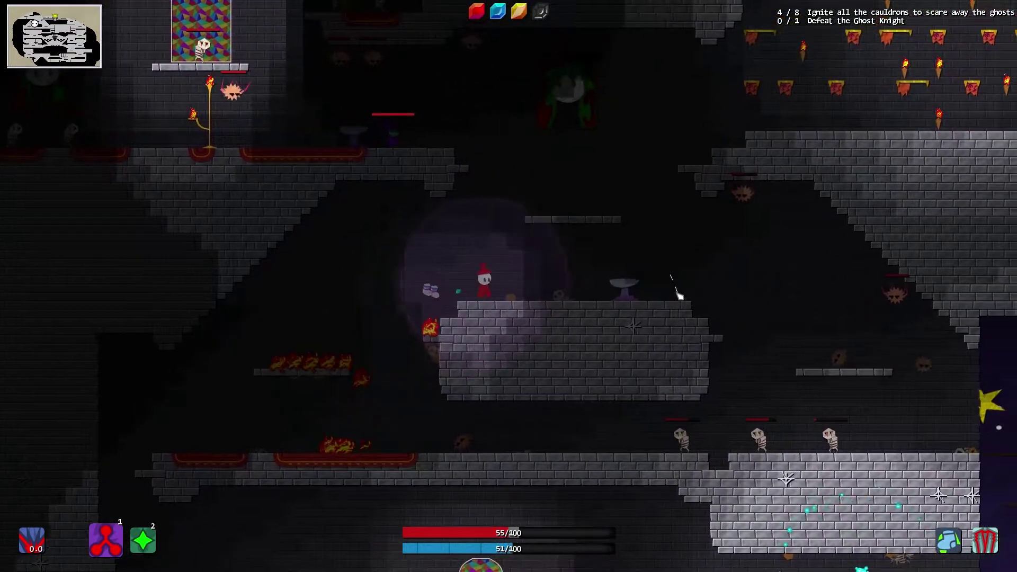
Step: Light the block's cauldron and kill the skeletons on the lower platform
key("d")
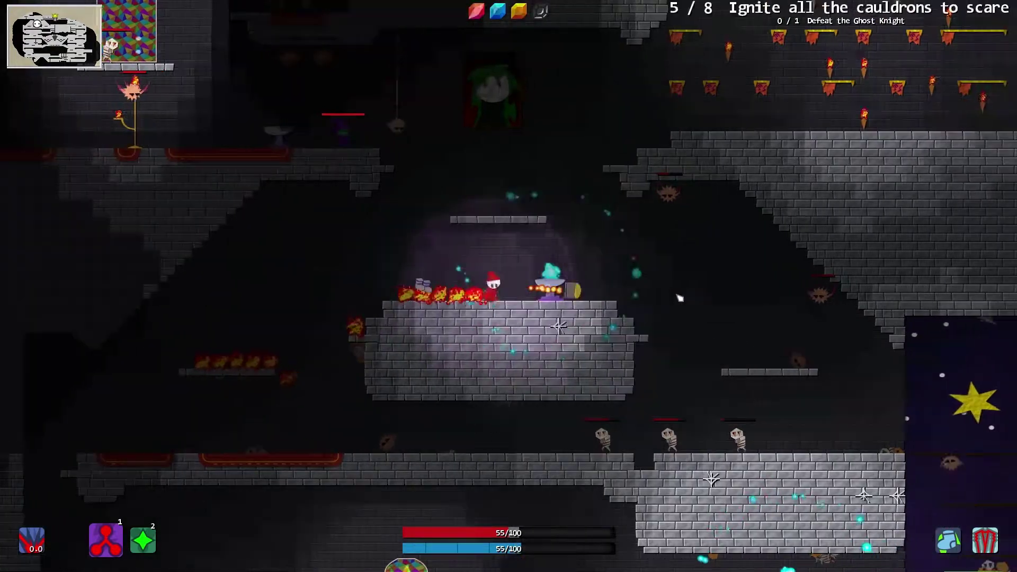
left_click(624, 179)
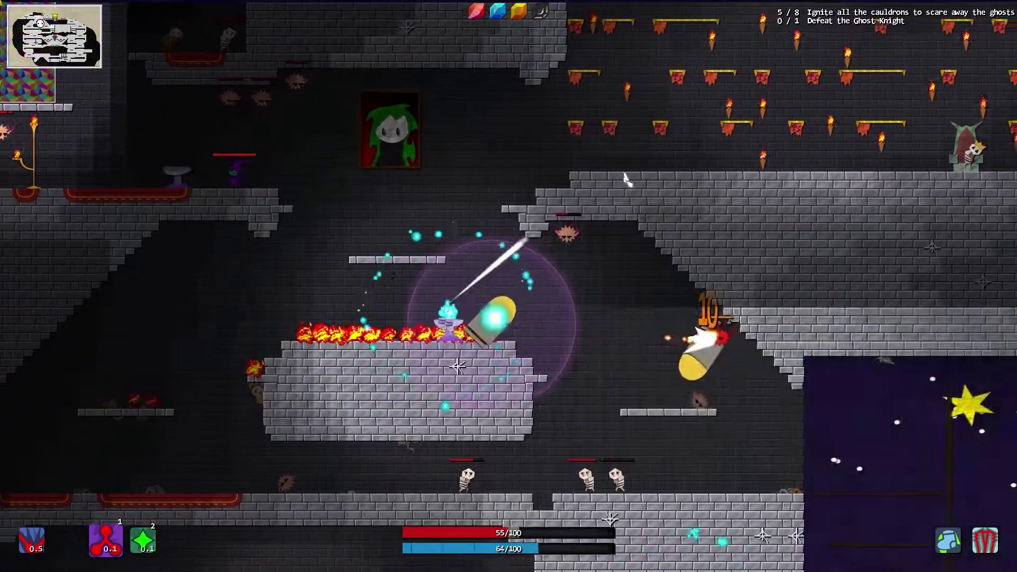
key("d")
left_click(613, 294)
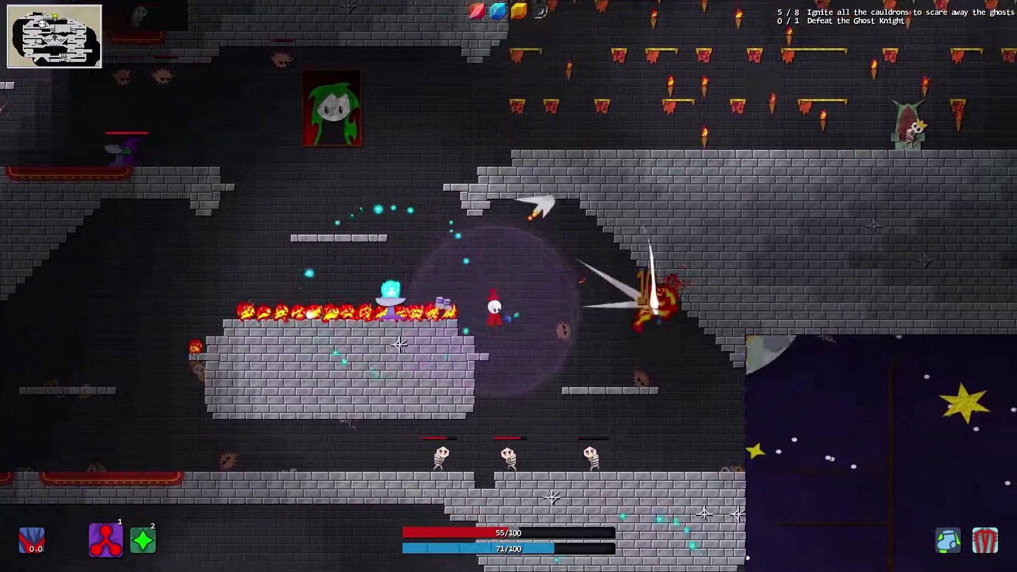
left_click(549, 383)
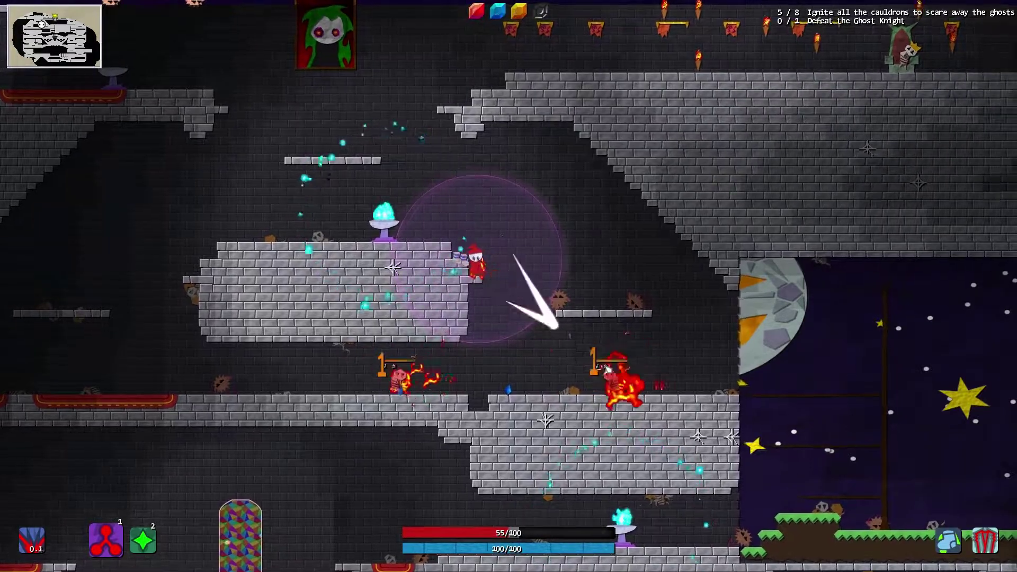
key("d")
left_click(607, 368)
left_click(426, 285)
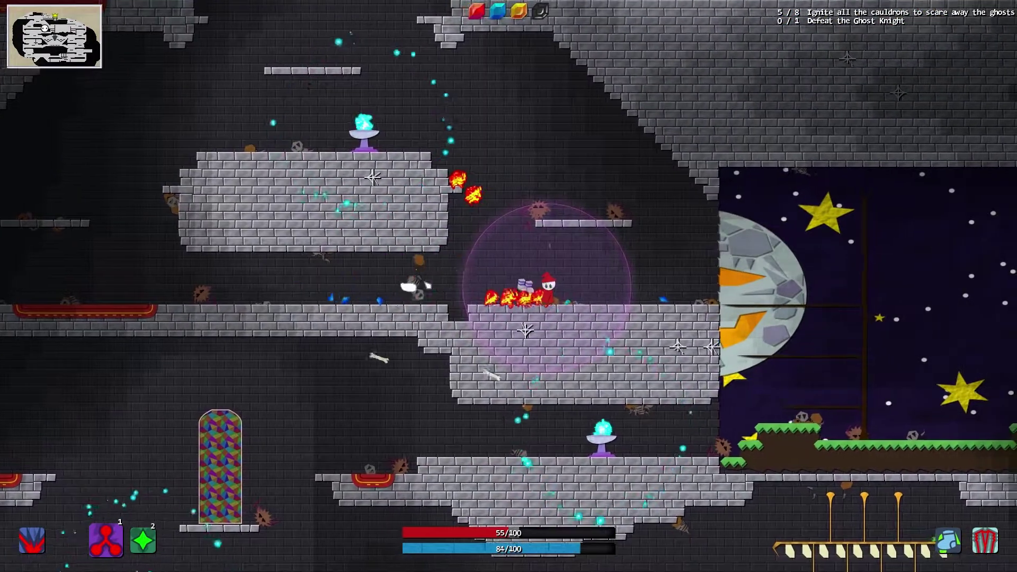
Step: Jump up-left to the cauldron platform, beaming the enemy above
key("space")
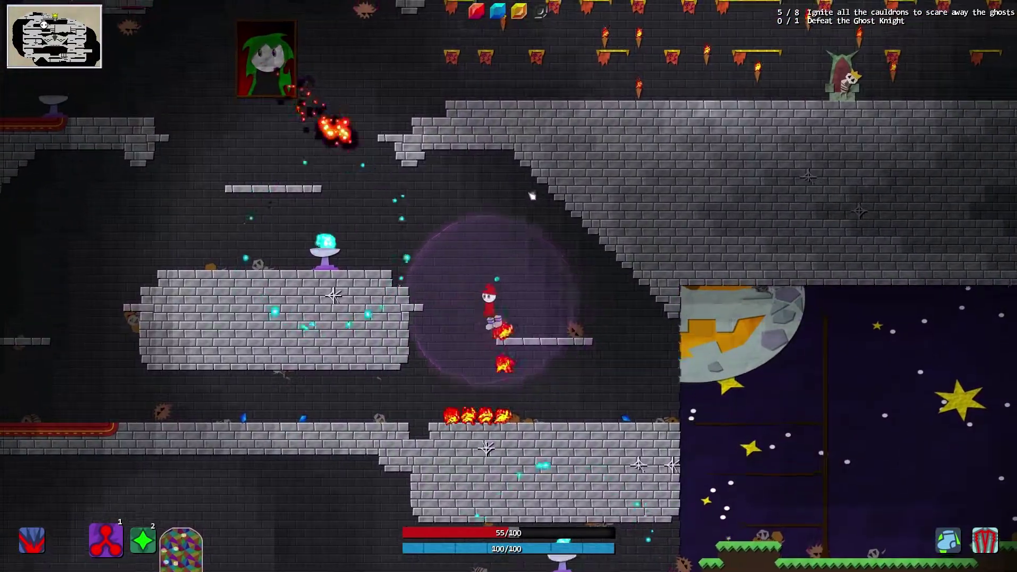
key("space")
key("space")
key("a")
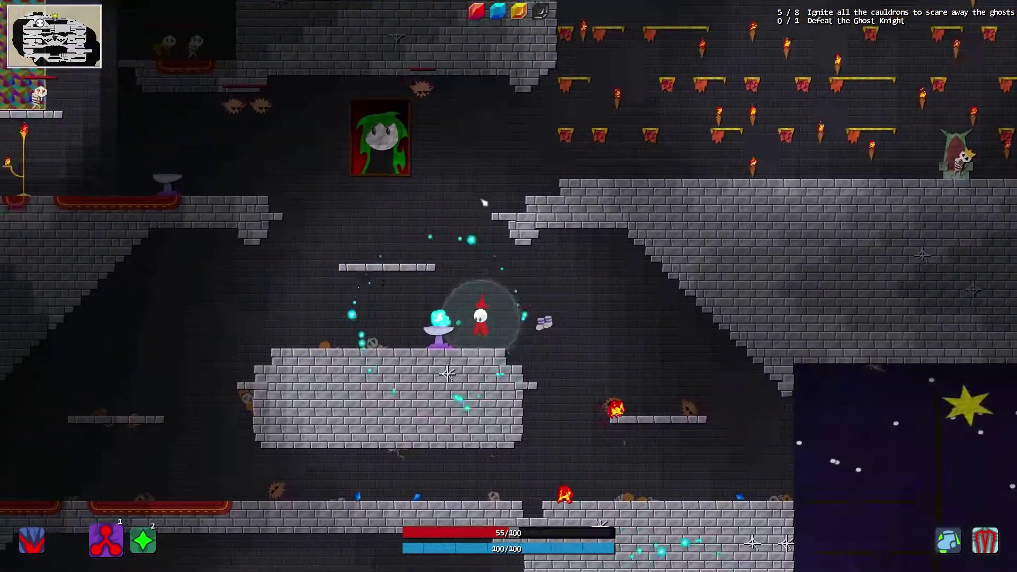
key("a")
key("space")
left_click(573, 147)
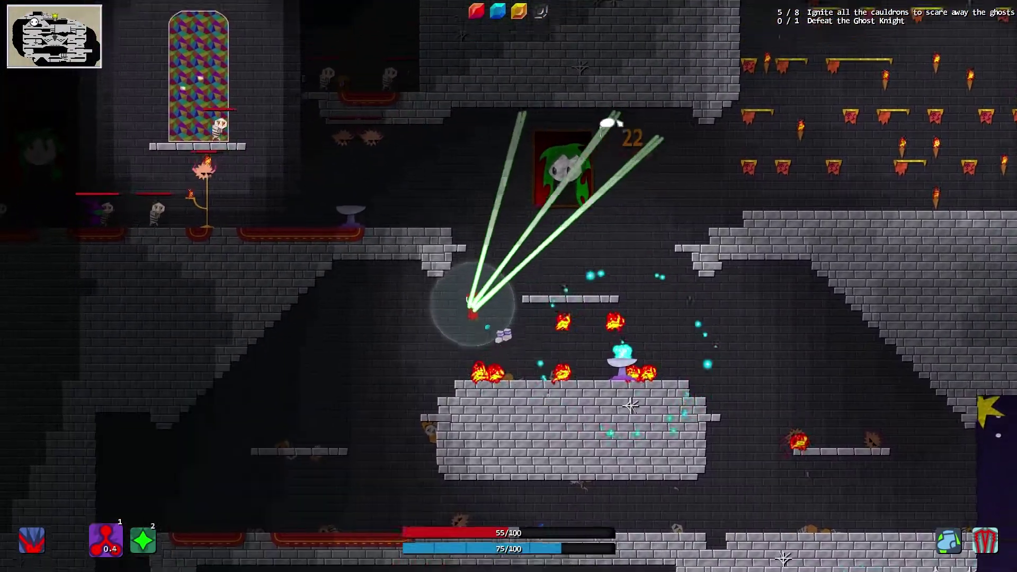
Step: Hop via the small ledge onto the upper platform, beaming enemies up-left
key("d")
key("space")
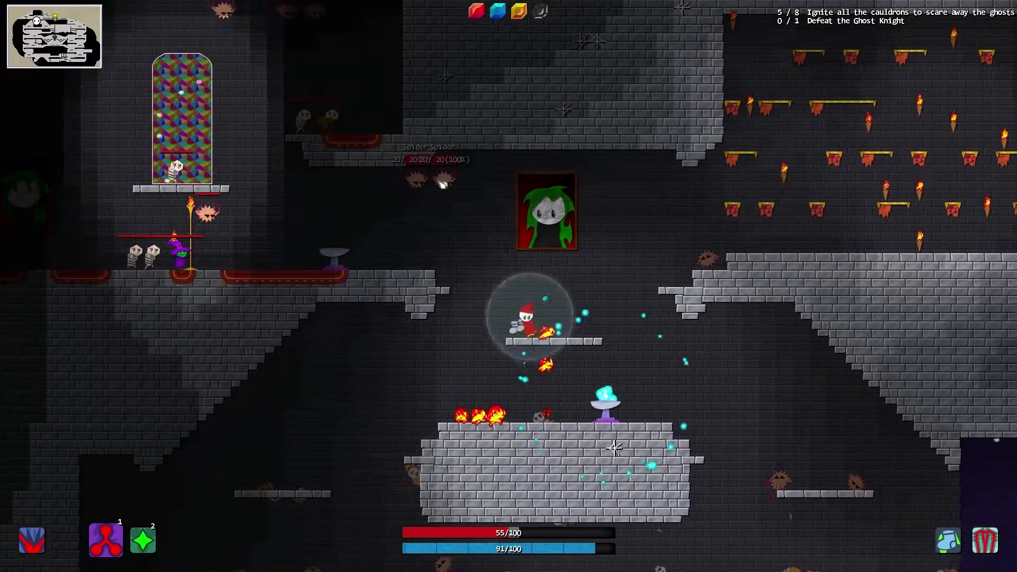
key("space")
key("a")
left_click(443, 183)
Step: Beam the skeleton on the left and the overhead enemies along the upper platform
key("a")
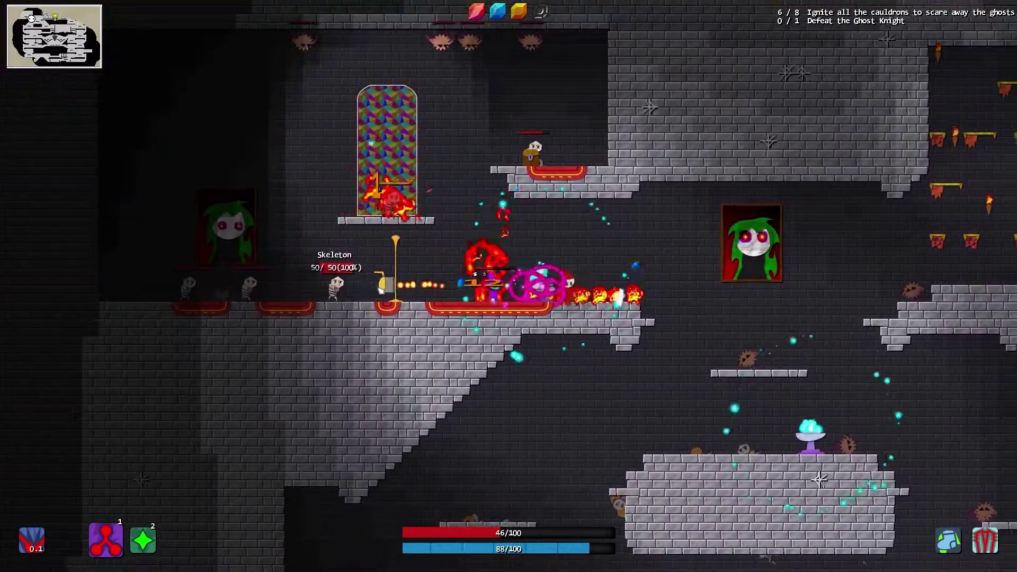
left_click(336, 285)
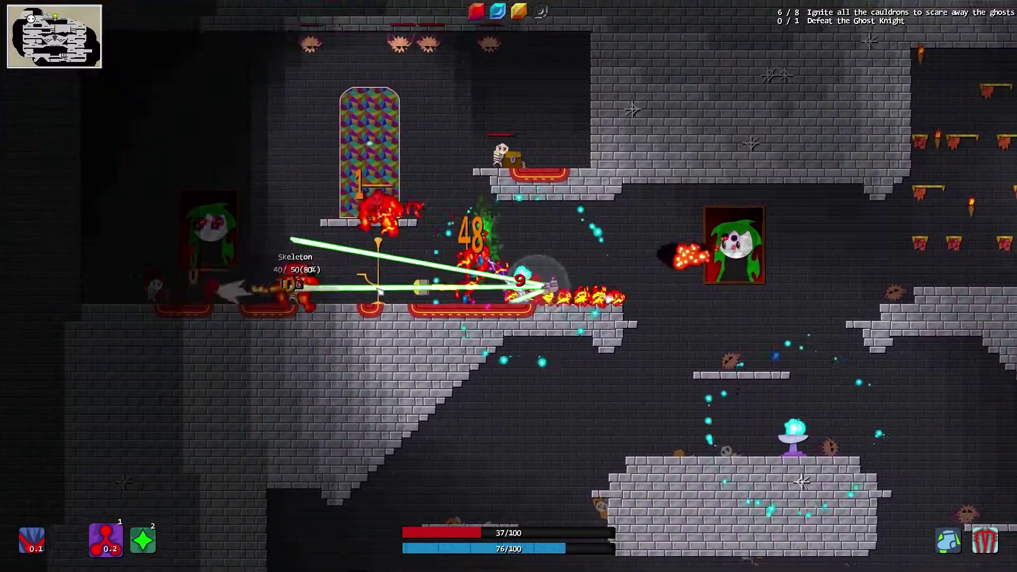
key("a")
key("a")
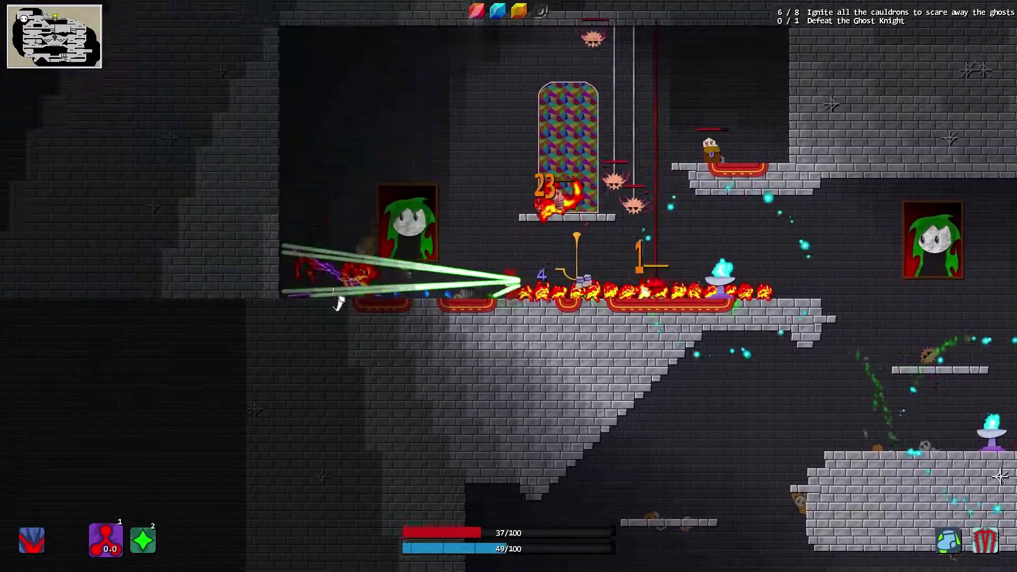
left_click_drag(317, 262, 477, 47)
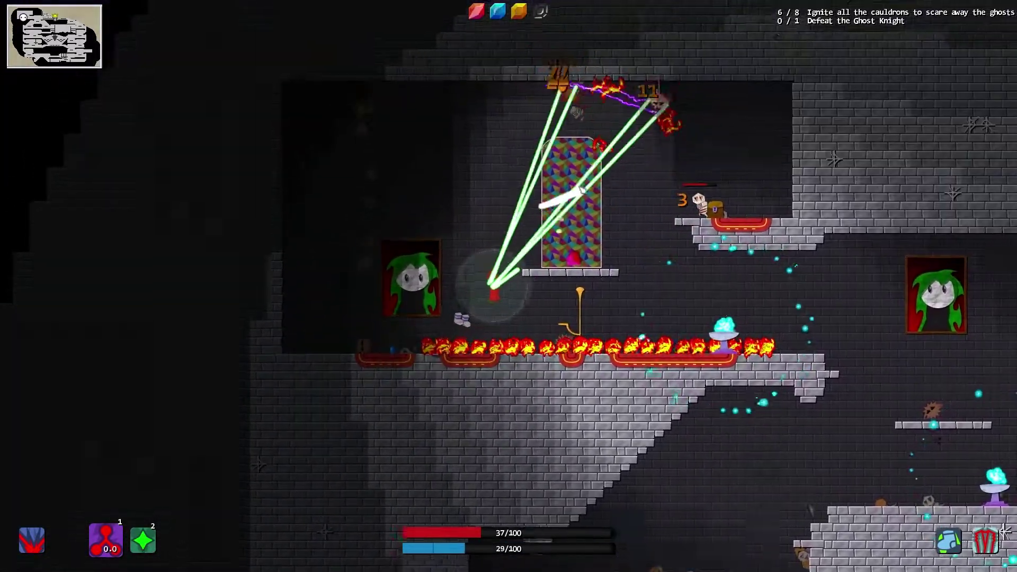
left_click_drag(573, 195, 612, 182)
key("d")
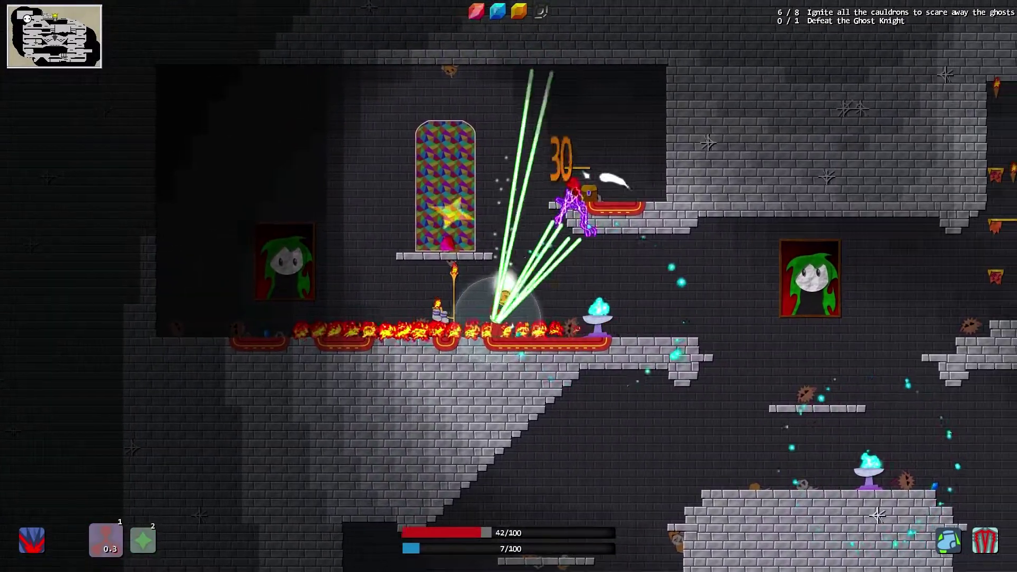
Step: Pick up the Rainbow Prism by the window ledge and head right past the portrait
key("a")
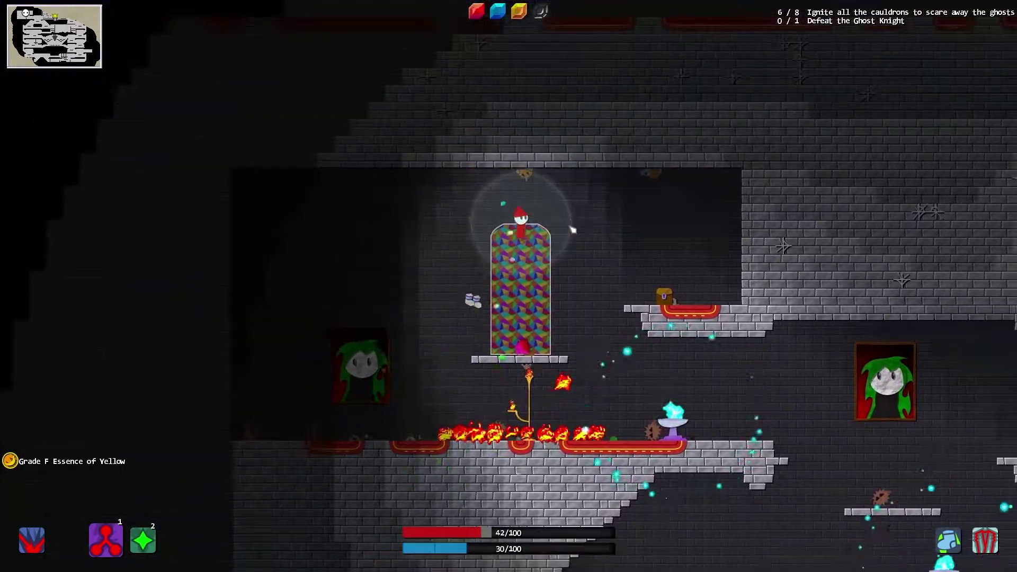
key("d")
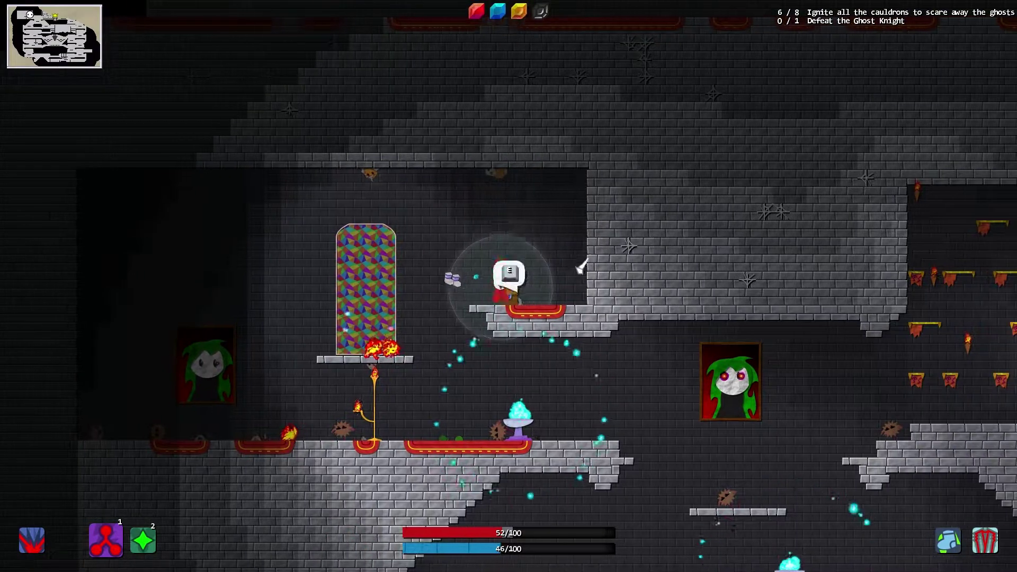
key("a")
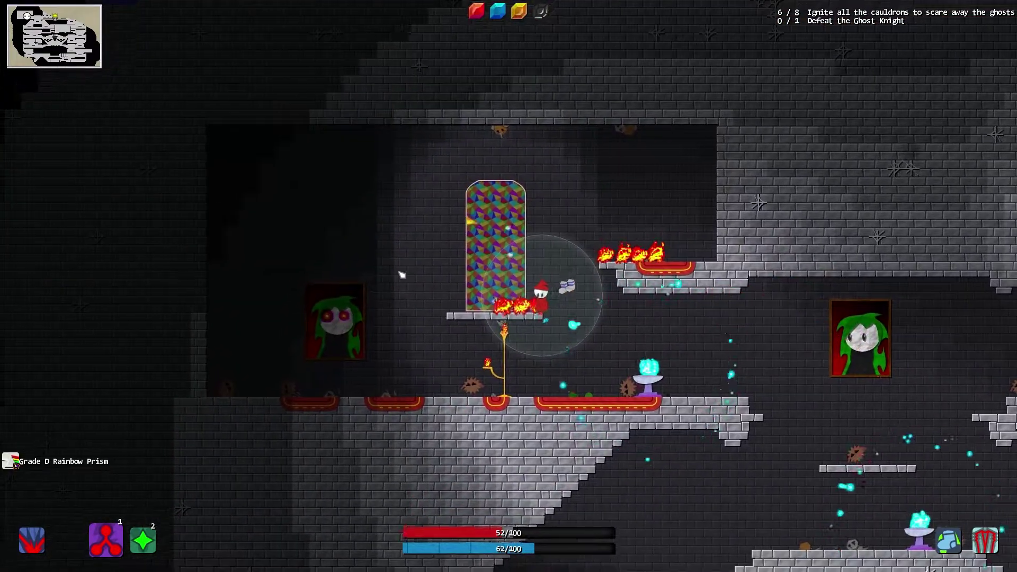
key("space")
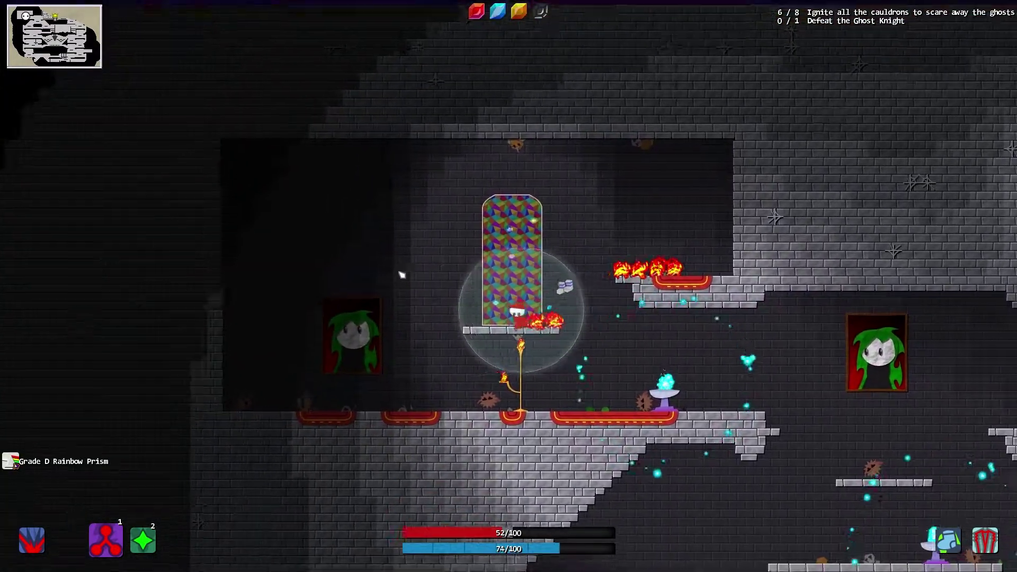
key("a")
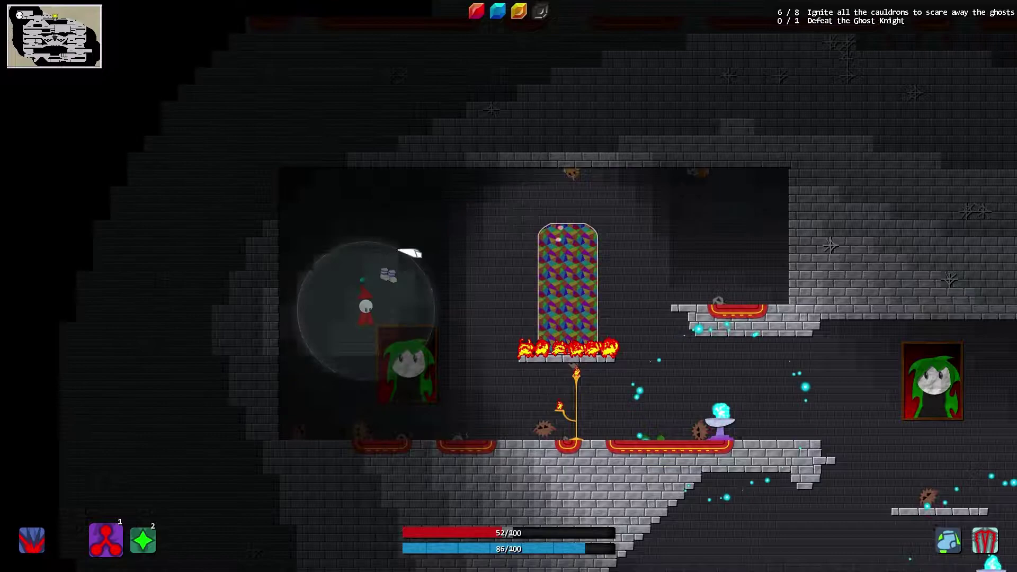
key("d")
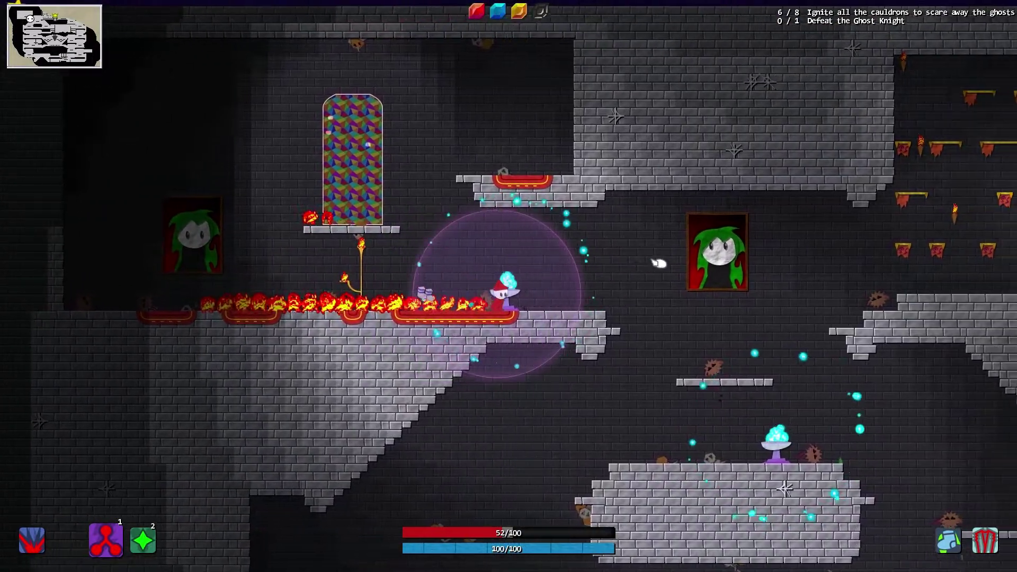
key("d")
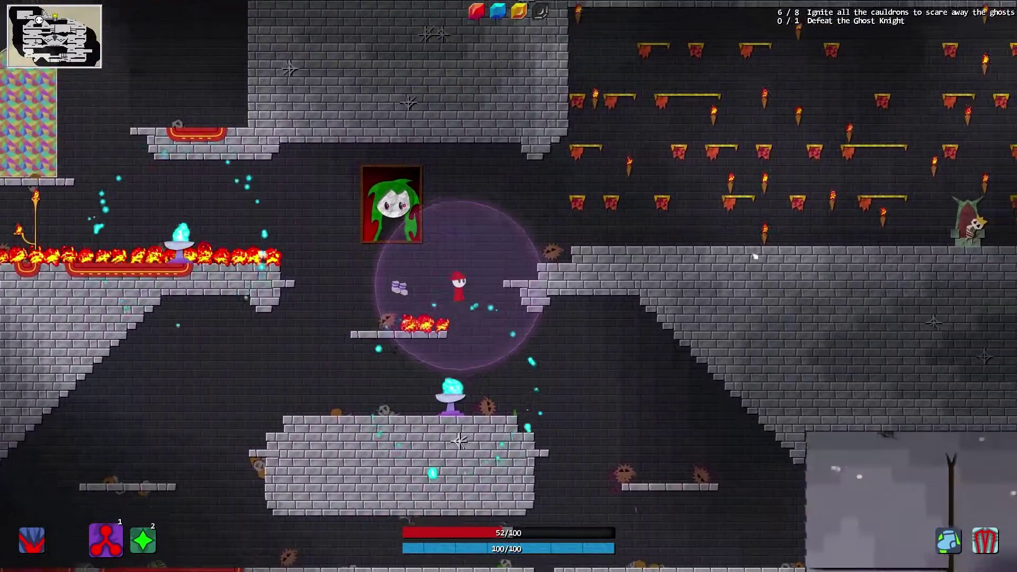
Step: Drop right across the ledges into the night area, firing at enemies near the jack-o'-lantern moon
key("d")
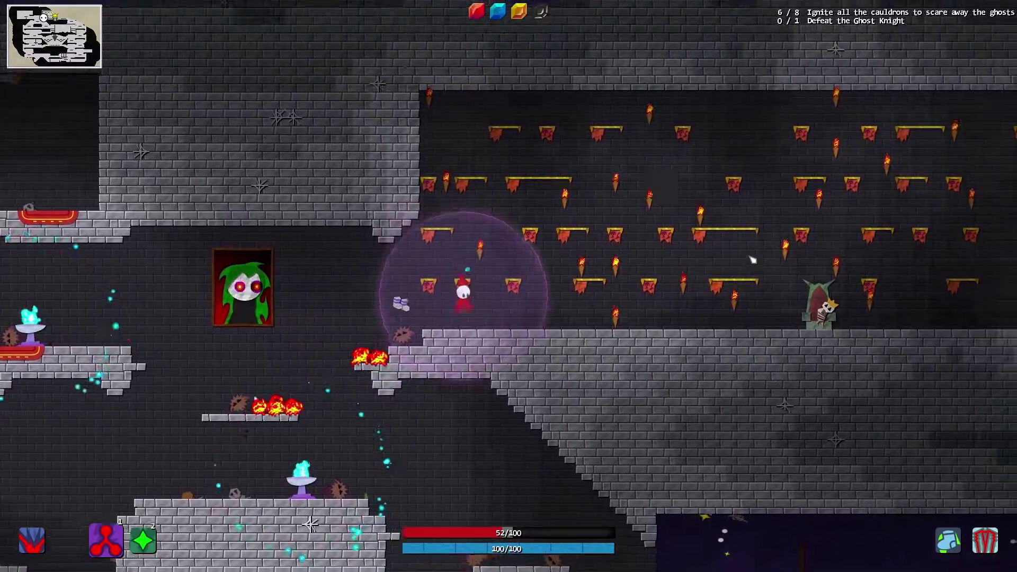
key("a")
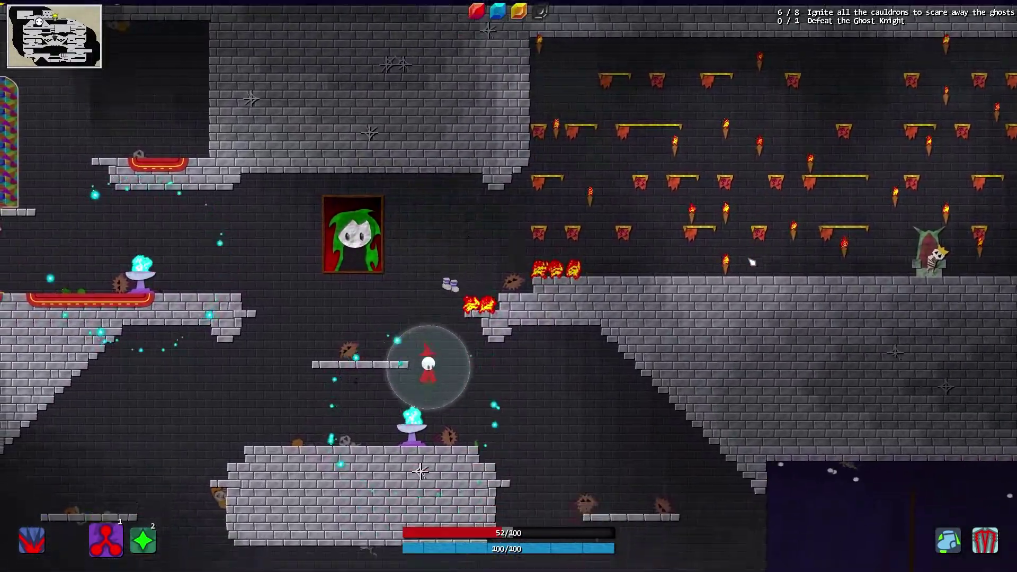
key("d")
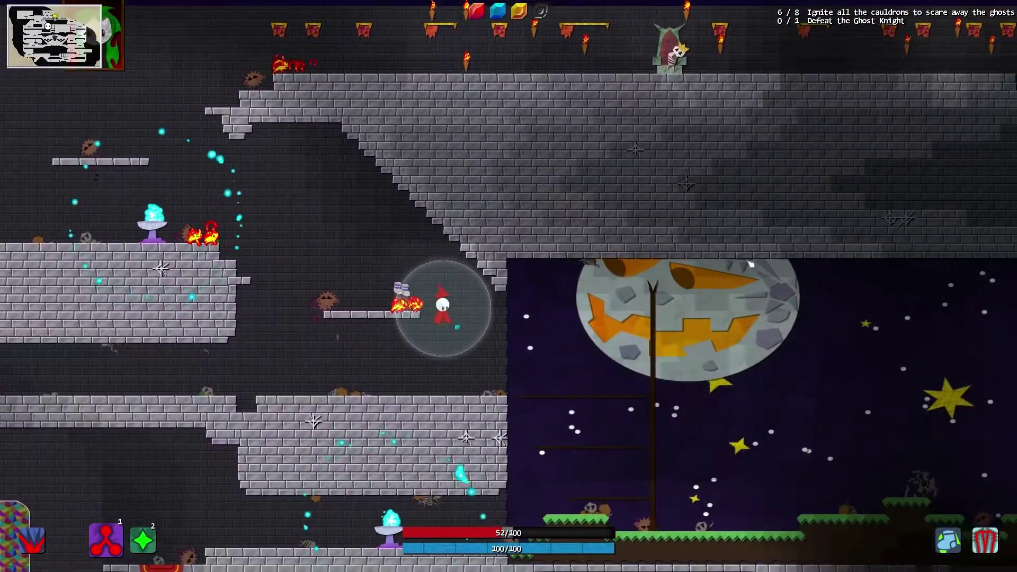
key("d")
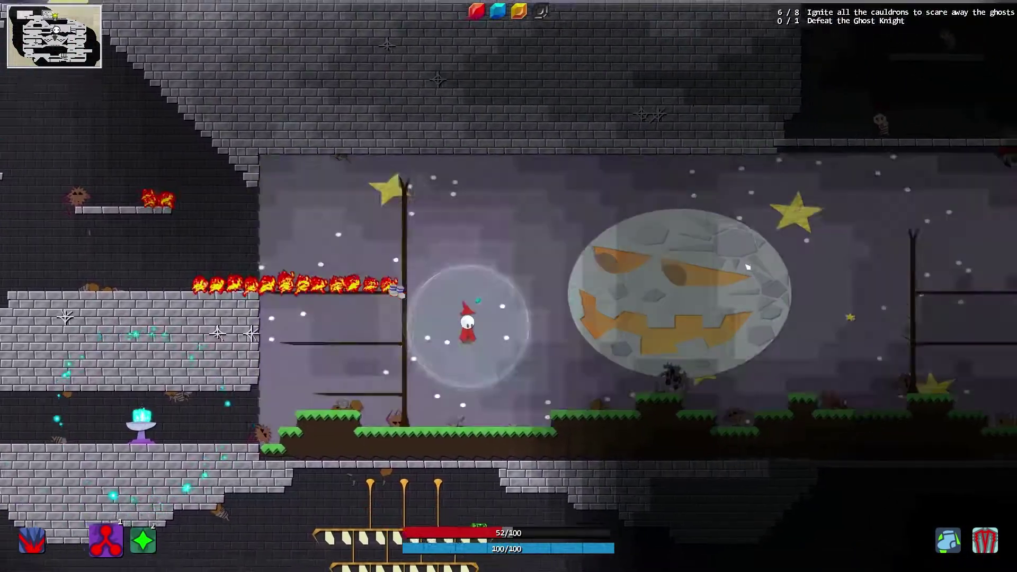
key("d")
left_click(747, 271)
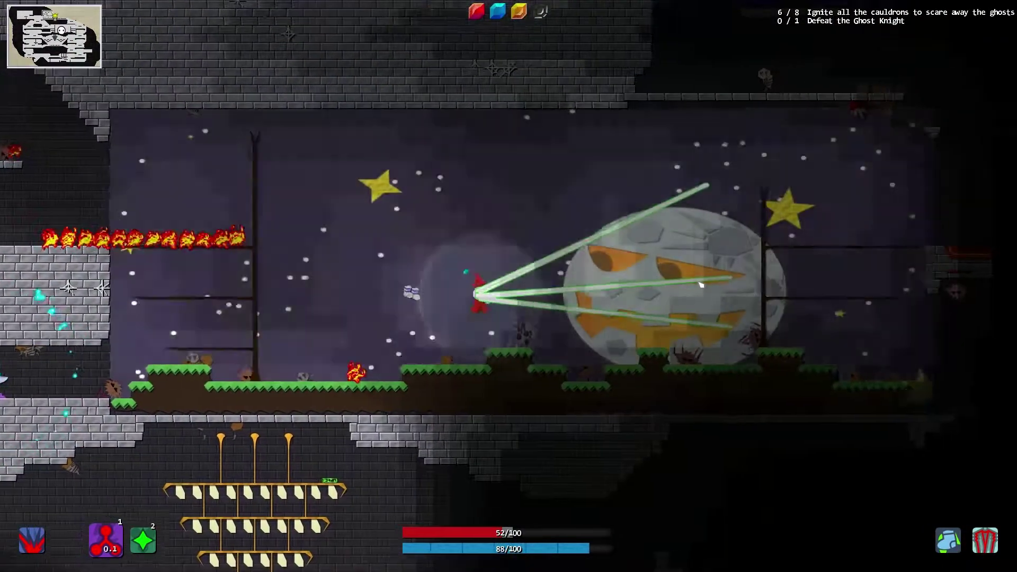
left_click(748, 295)
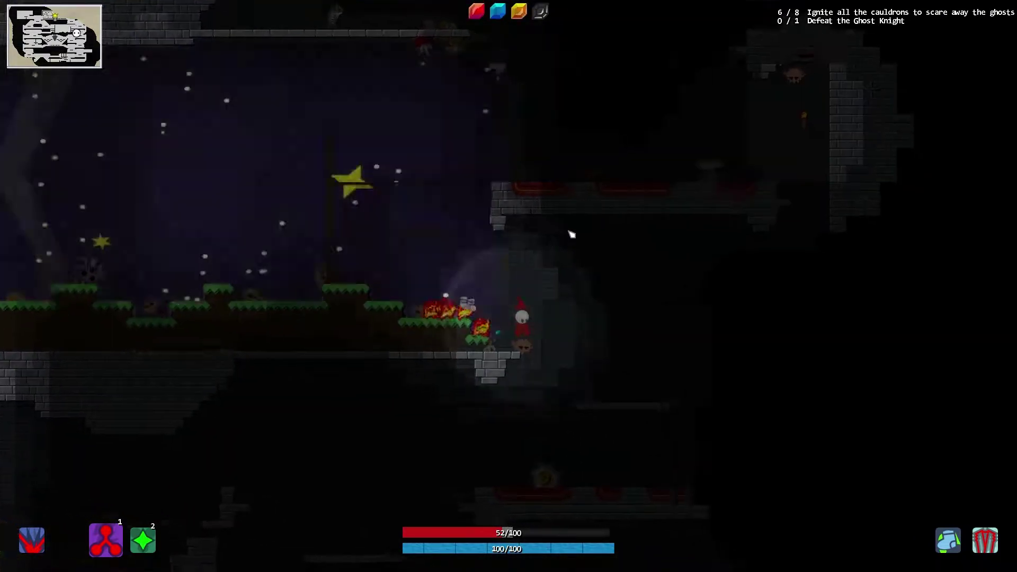
Step: Descend right along the row of flames to the fountain, slashing the enemy and skeleton
key("d")
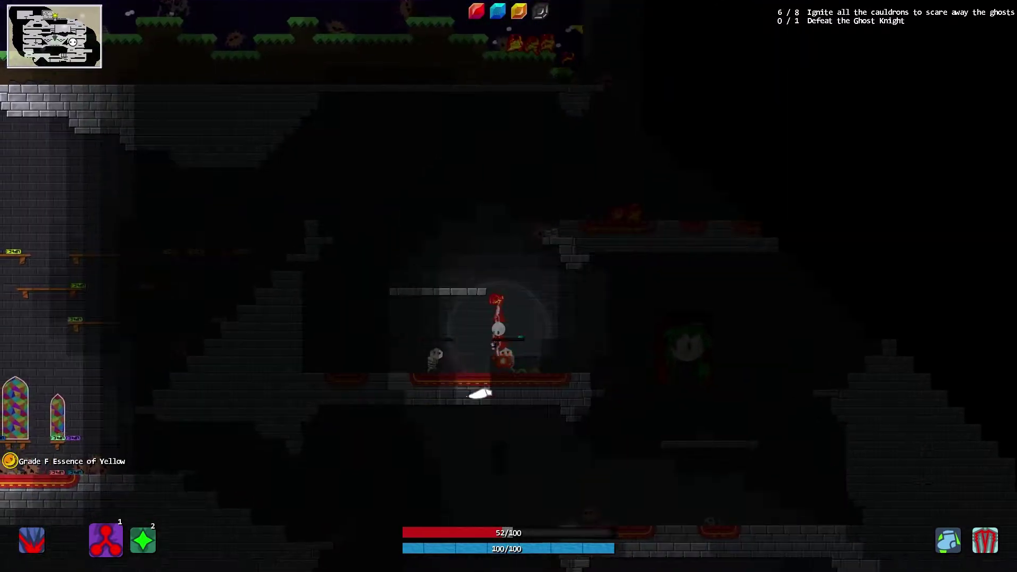
left_click_drag(520, 379, 637, 257)
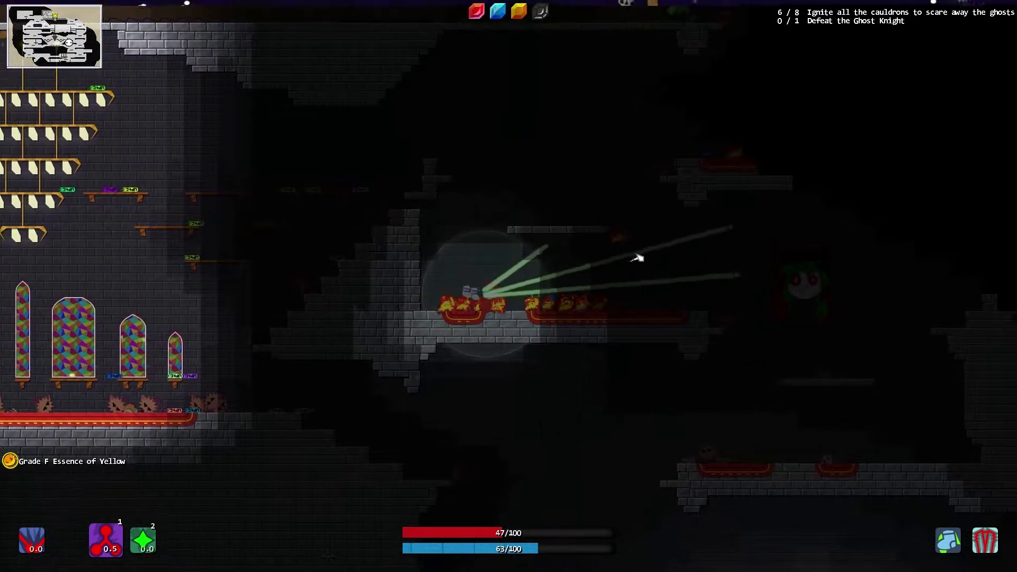
key("d")
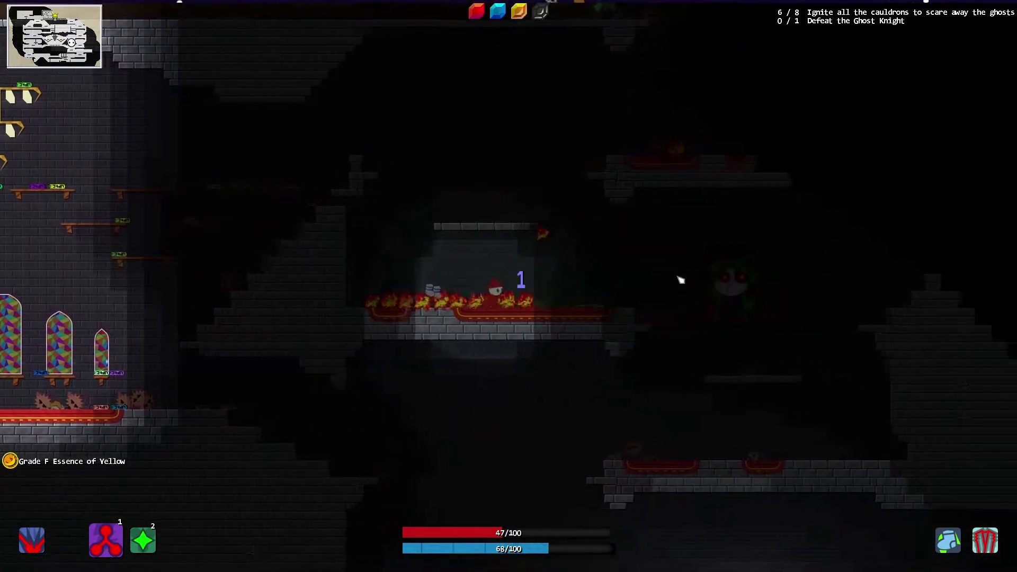
key("d")
left_click(617, 310)
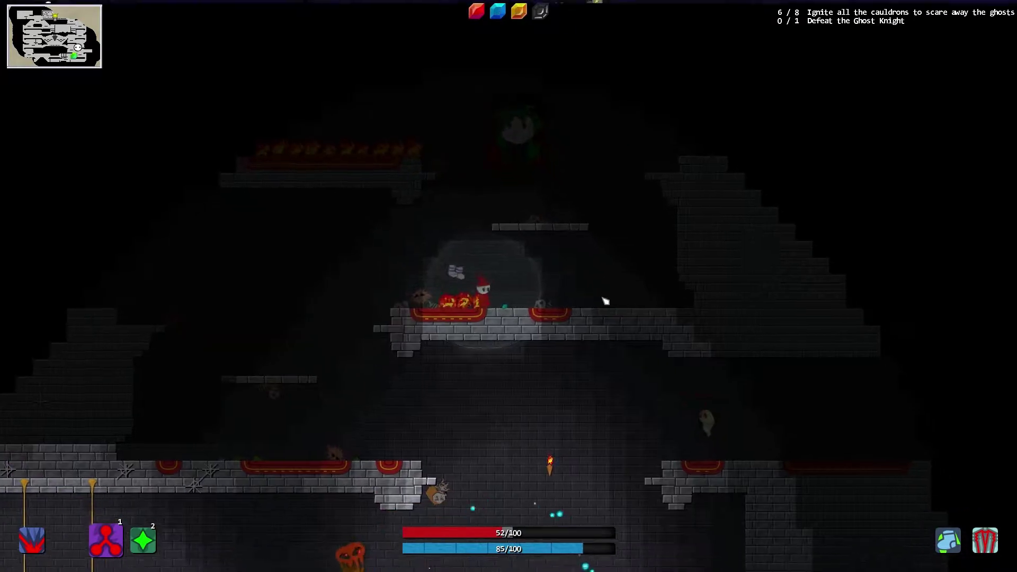
key("d")
left_click(602, 363)
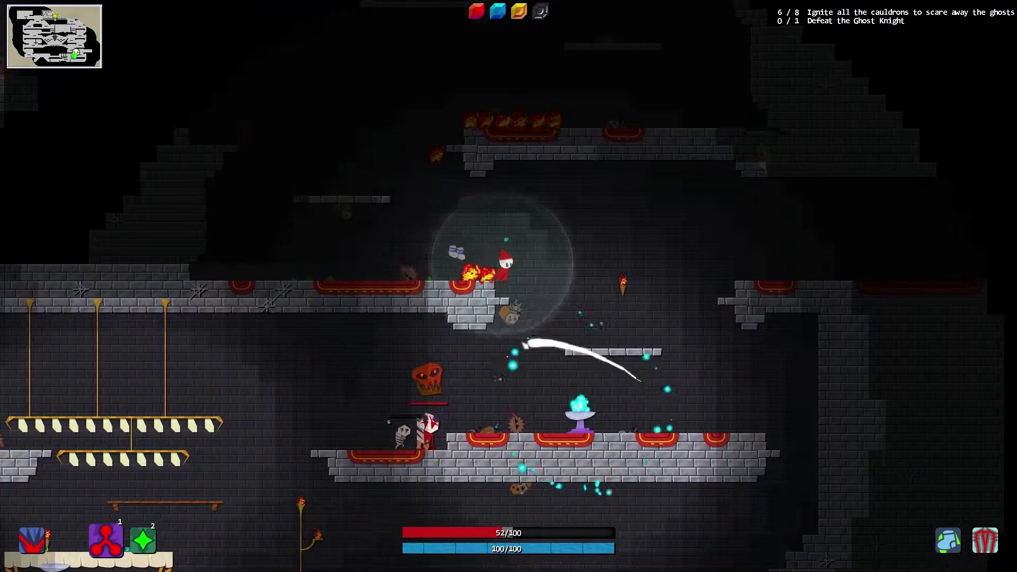
key("d")
Step: Grab the green gem while beaming the ghosts, reaching the upper-left platform
left_click(376, 313)
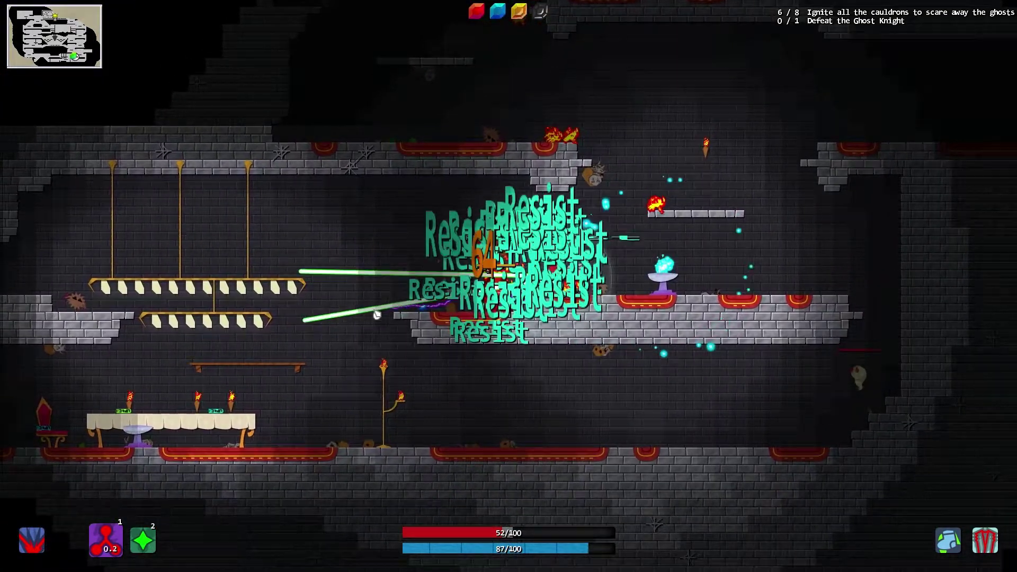
key("a")
left_click(691, 220)
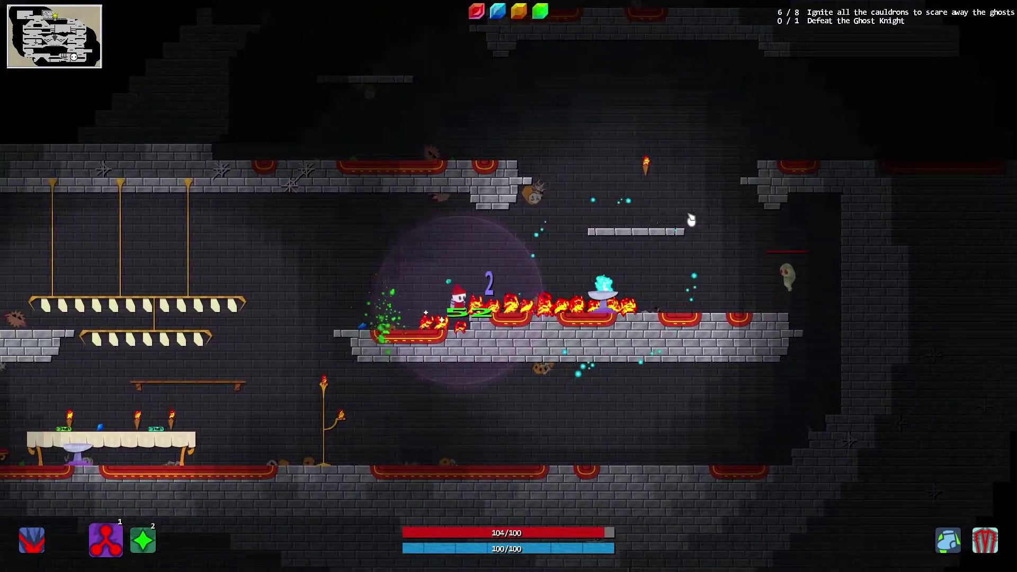
key("d")
left_click(632, 218)
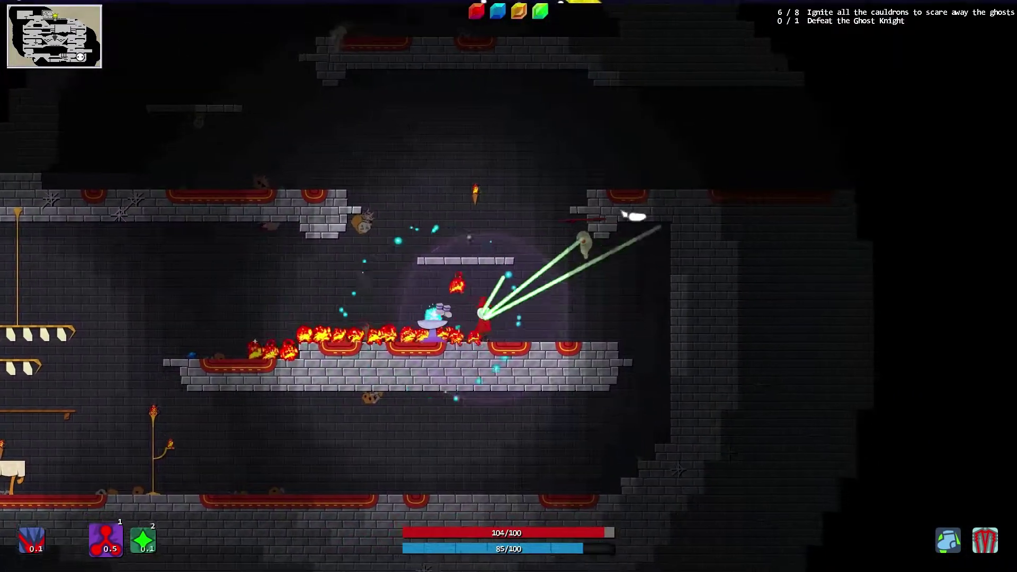
key("space")
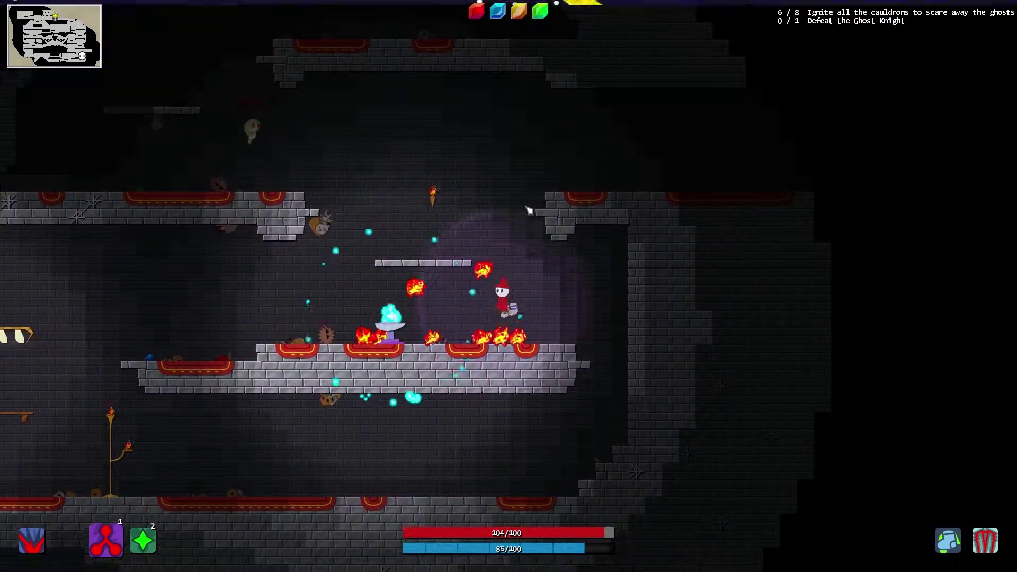
key("space")
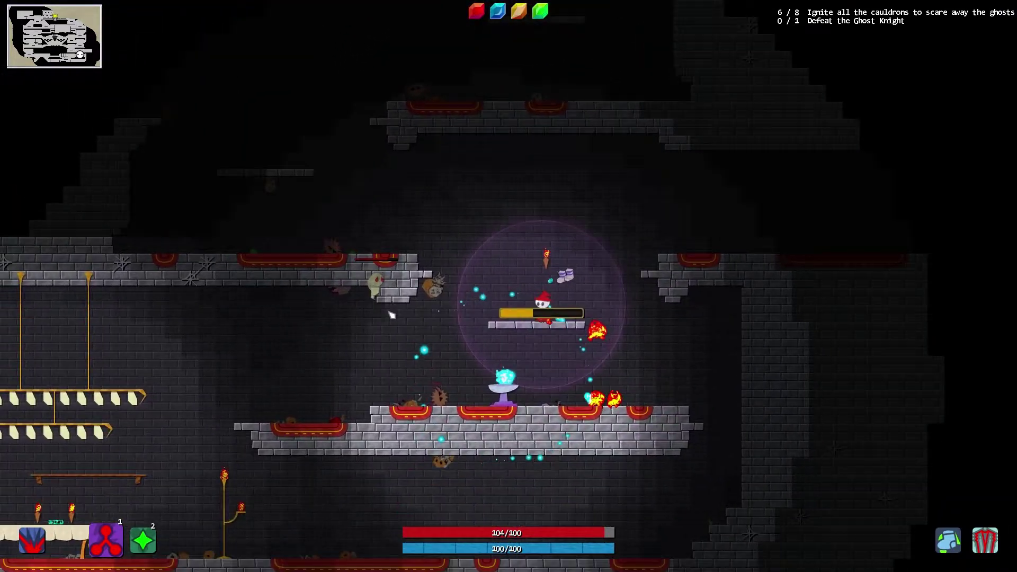
key("a")
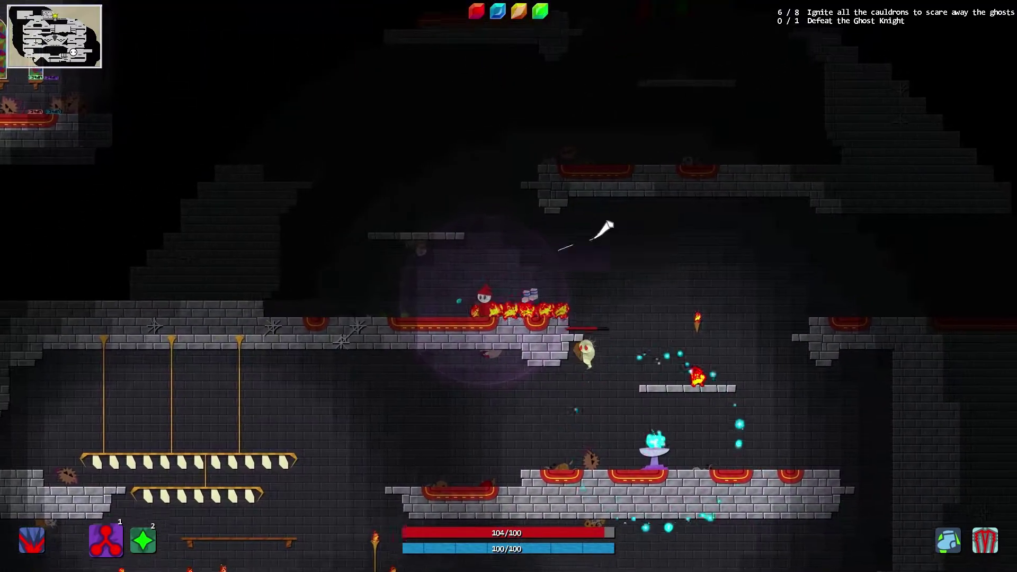
Step: Boost up and left across the level, slashing the enemies in the way
key("space")
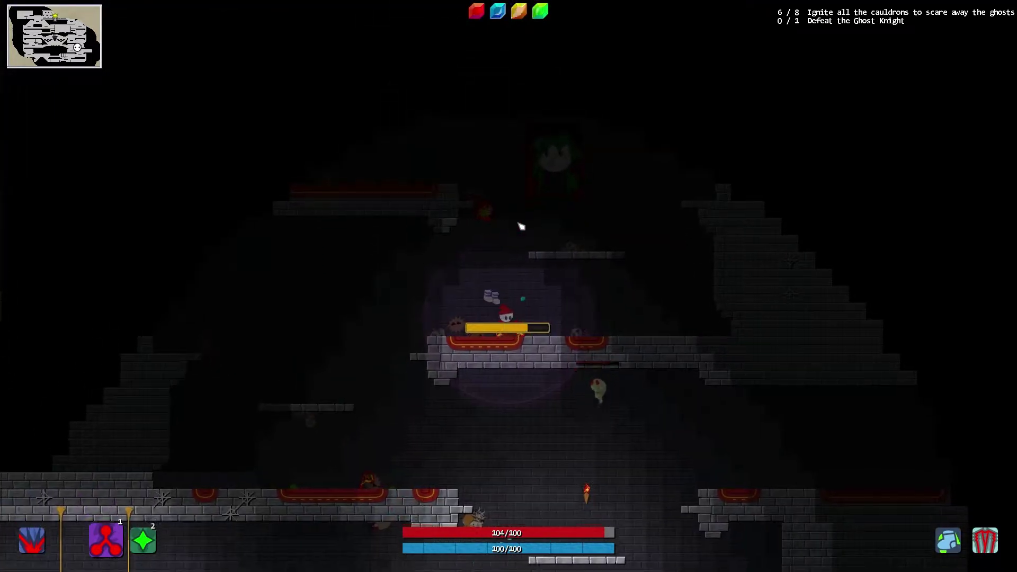
key("space")
key("a")
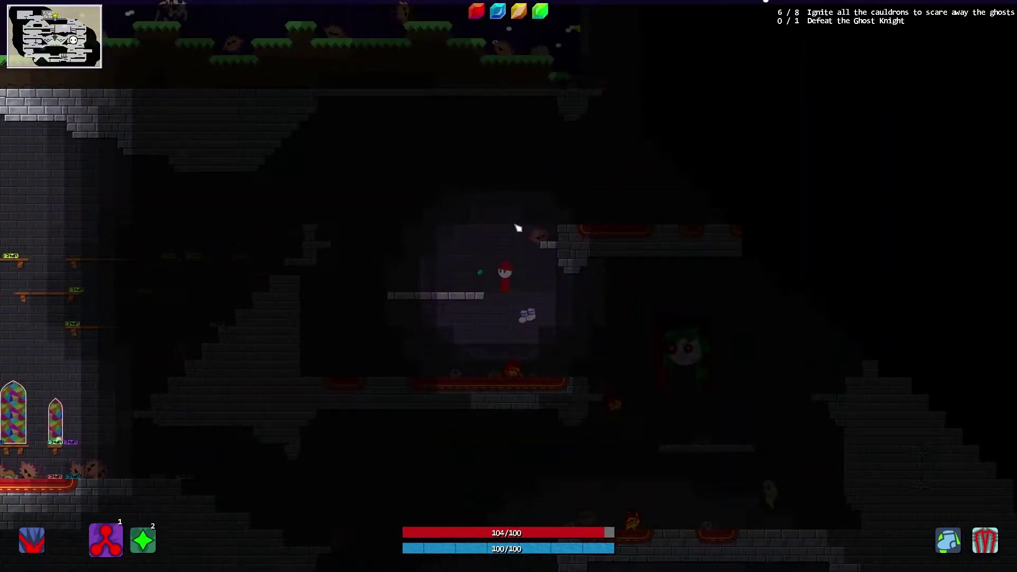
key("space")
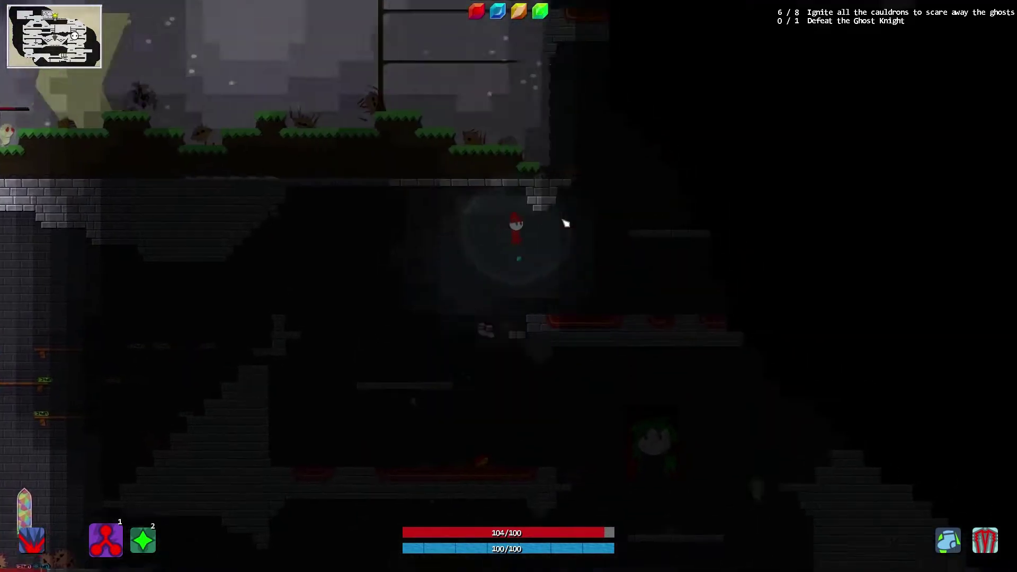
key("space")
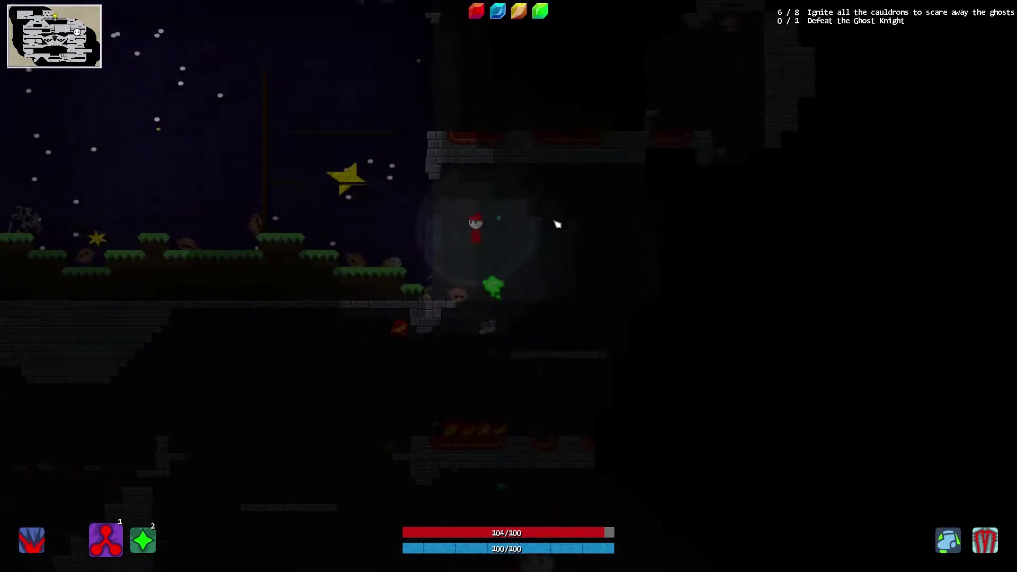
left_click(557, 225)
key("a")
left_click(587, 217)
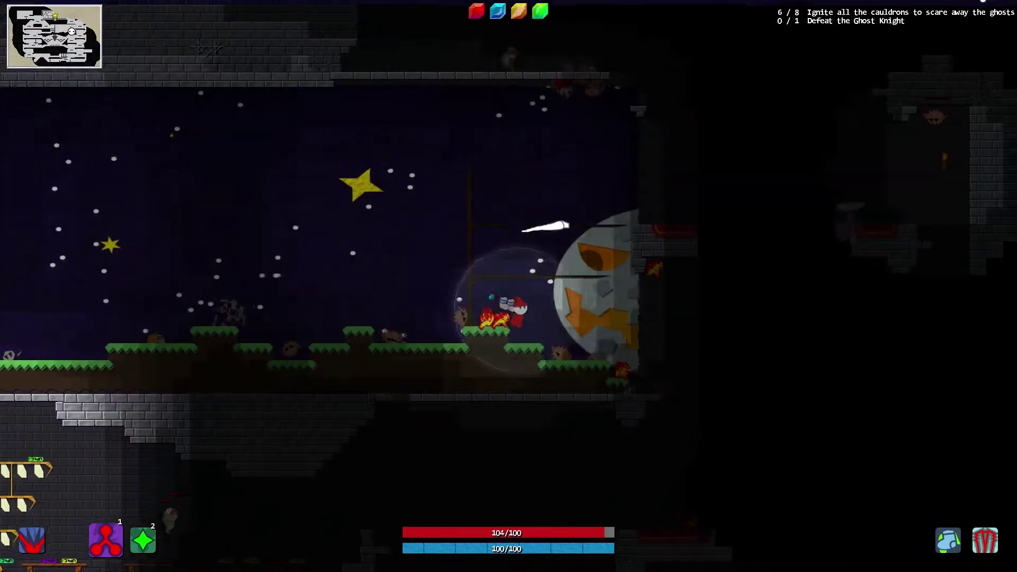
Step: Climb the brick ledges beside the green block, fighting enemies along the way
key("d")
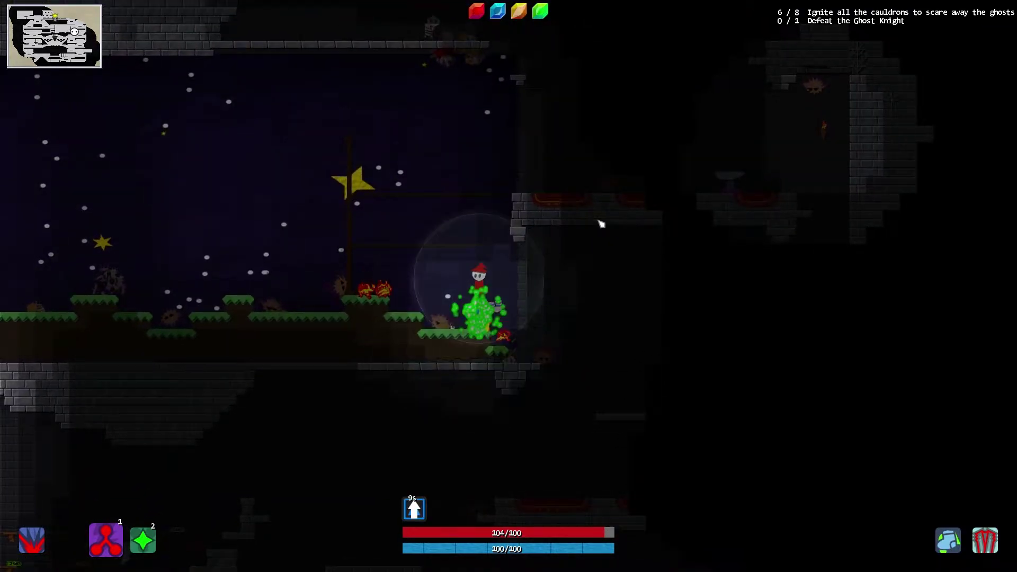
key("space")
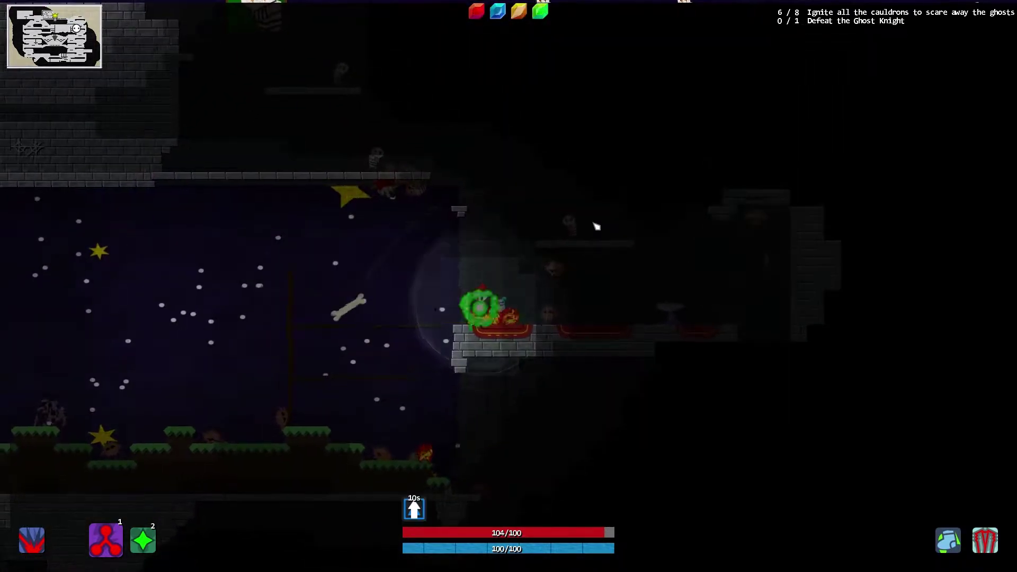
key("space")
left_click(616, 279)
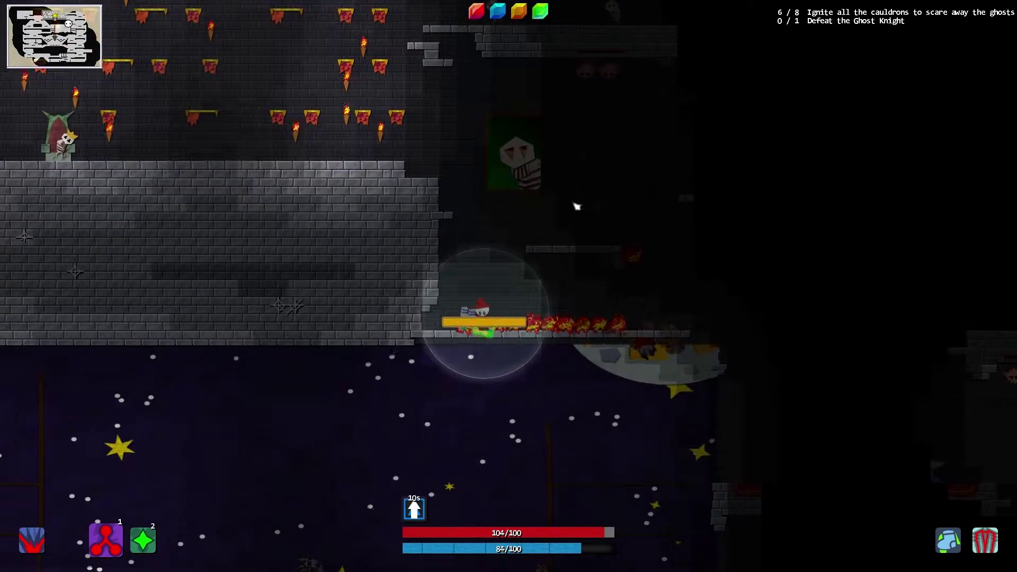
key("space")
key("a")
left_click(485, 202)
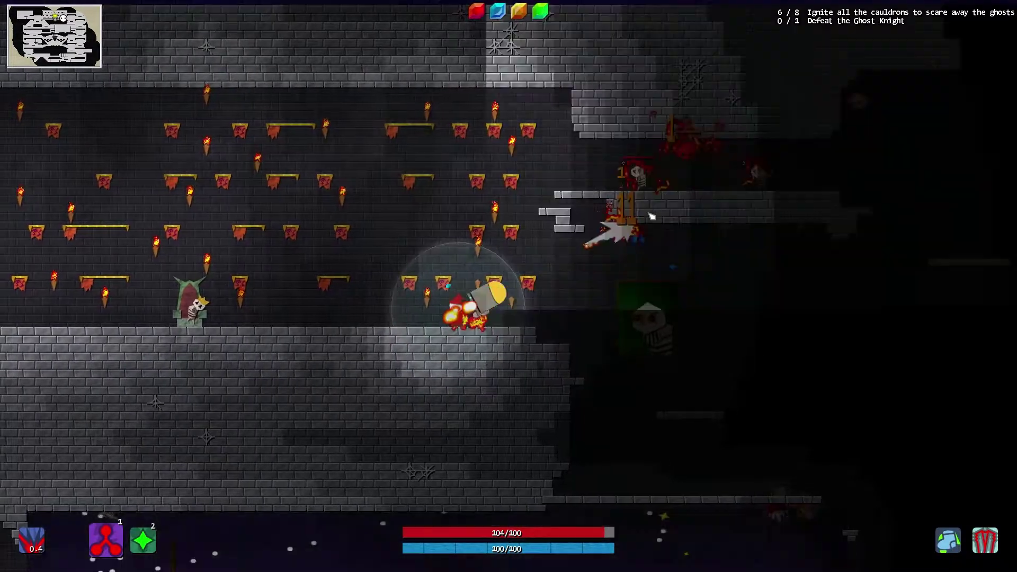
left_click(649, 216)
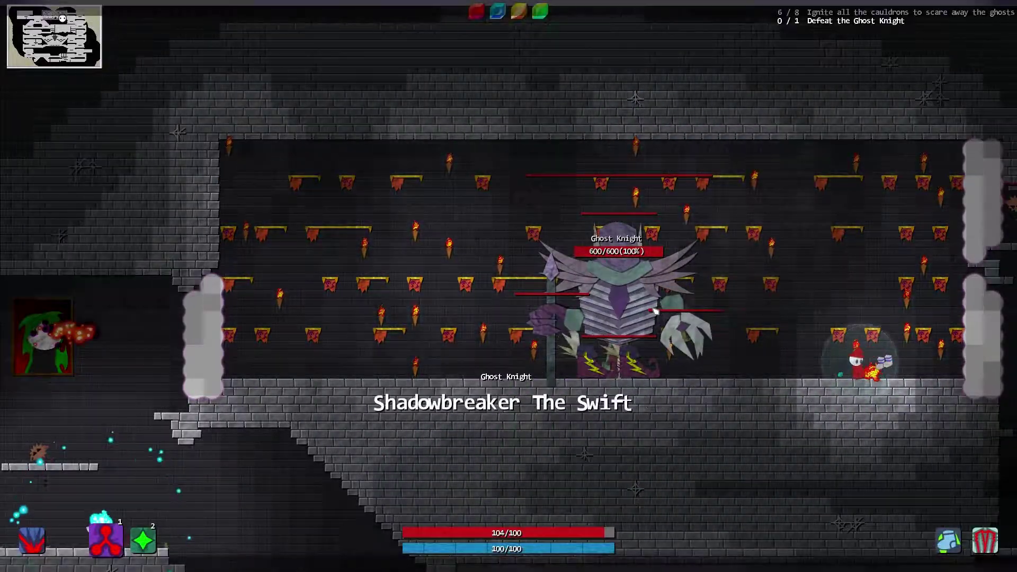
Step: Fire beams at the rising Ghost Knight, pausing to recover mana
left_click(636, 306)
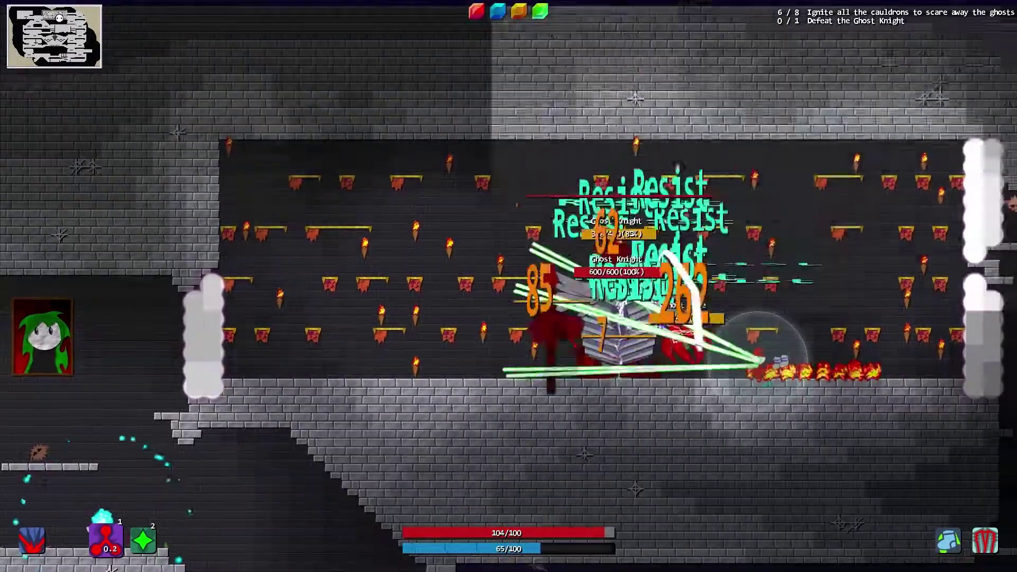
left_click(699, 238)
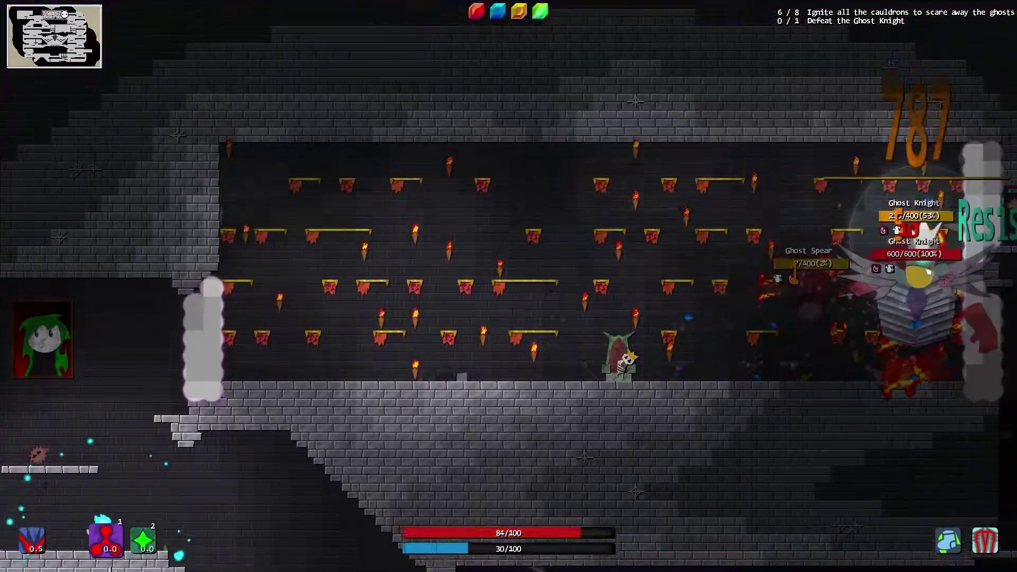
left_click(946, 266)
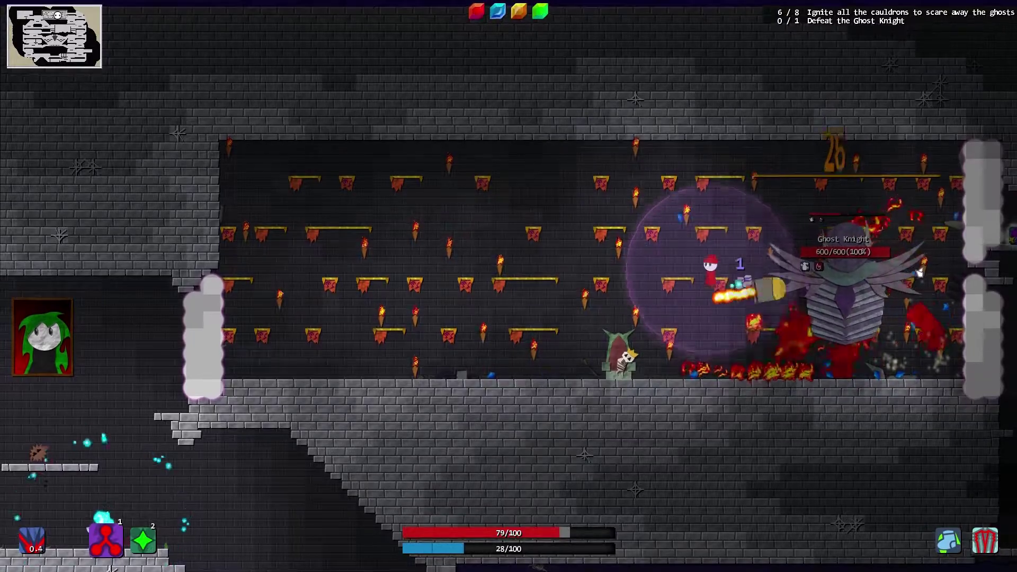
key("a")
key("a")
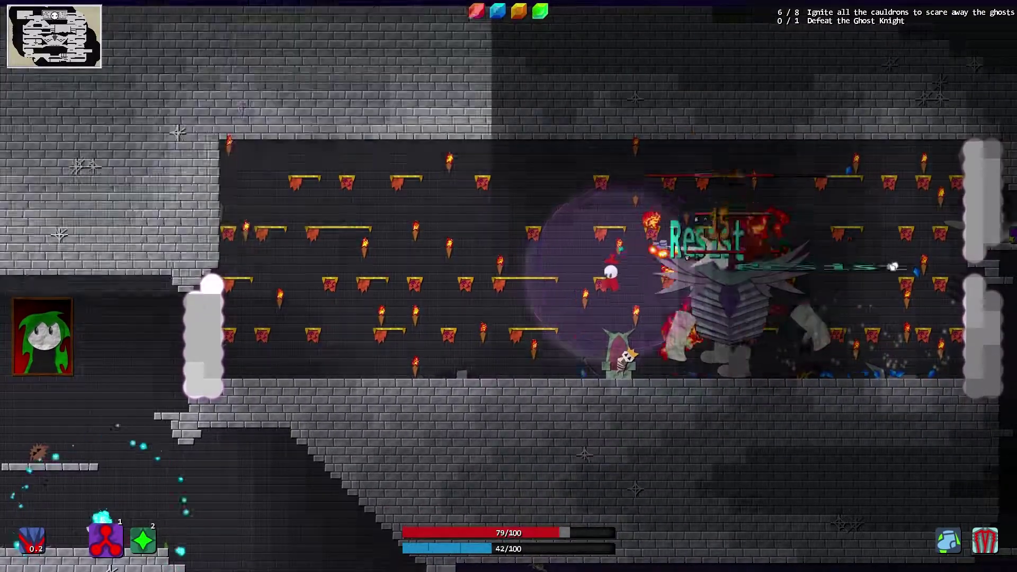
key("d")
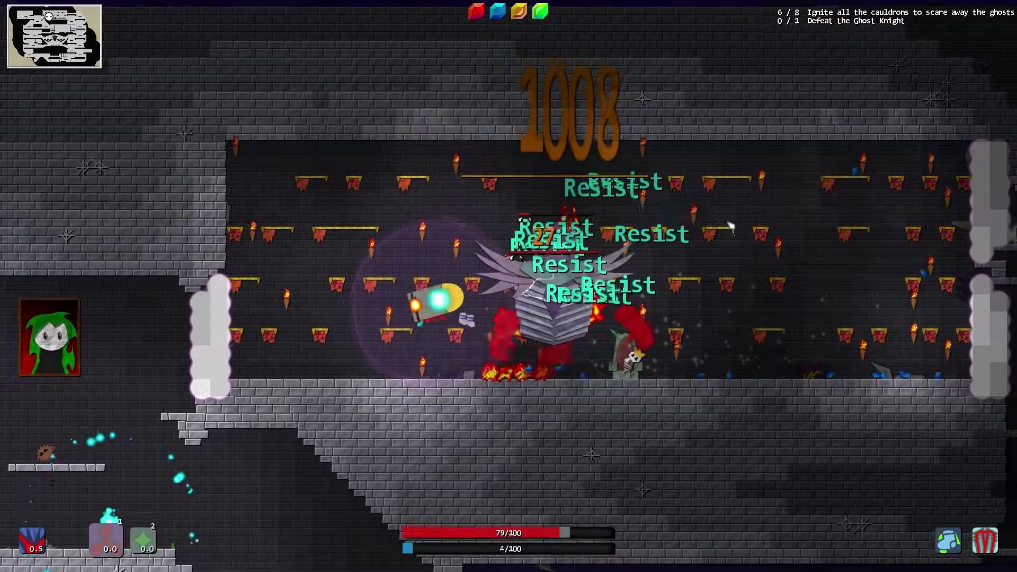
Step: Dodge along the floor and upper ledge, advancing right to beam the boss down
key("a")
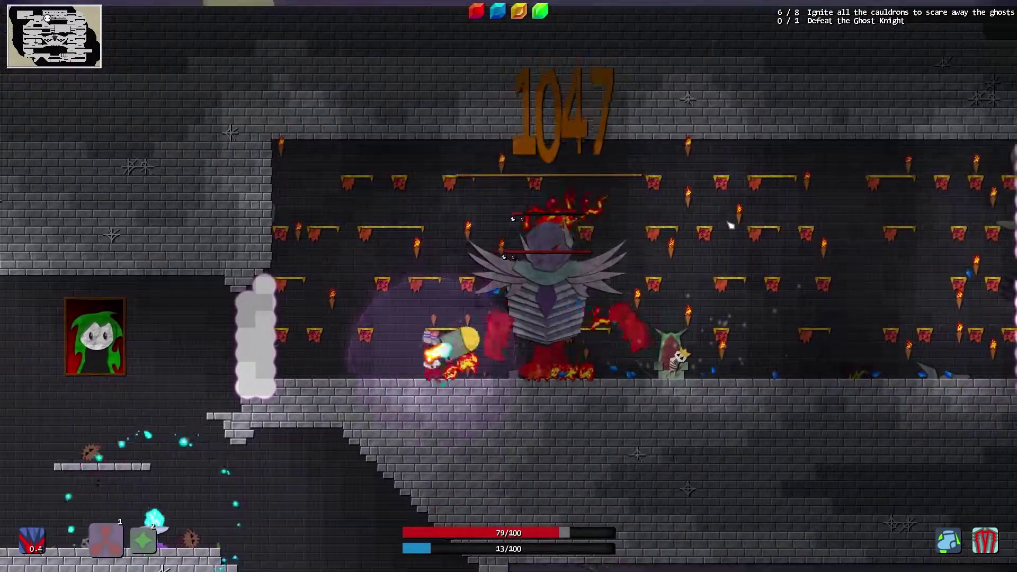
key("a")
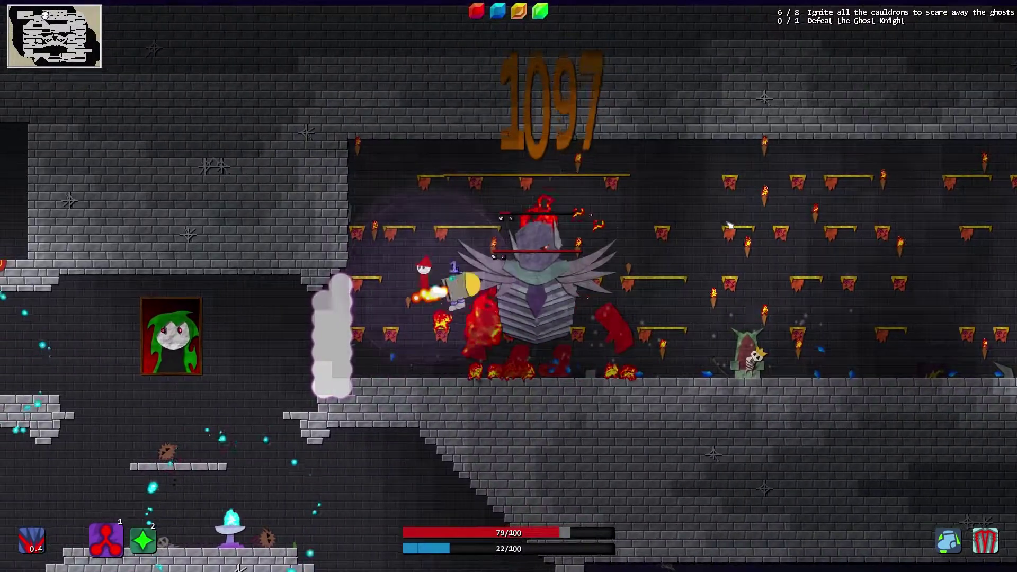
key("a")
key("space")
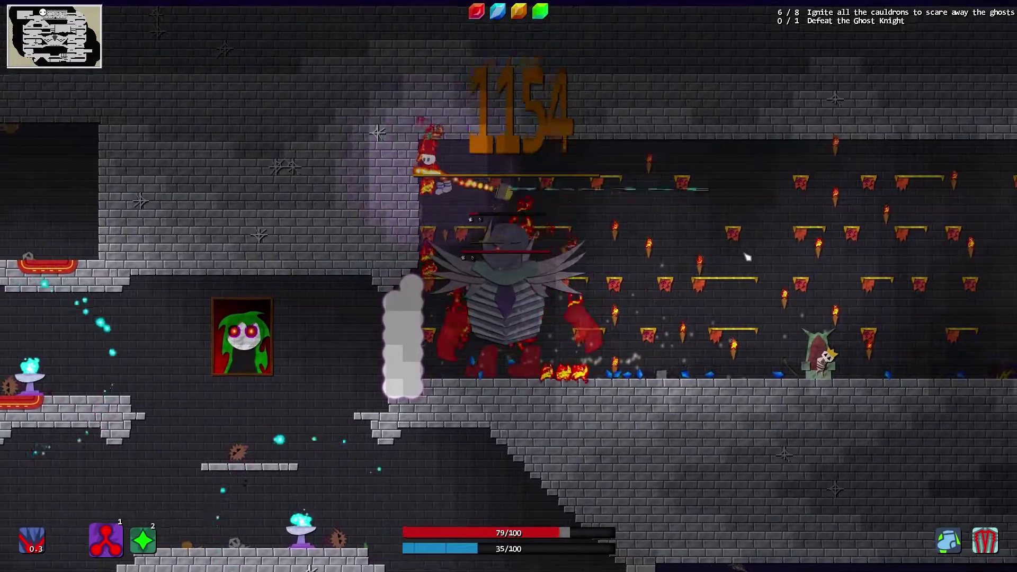
key("d")
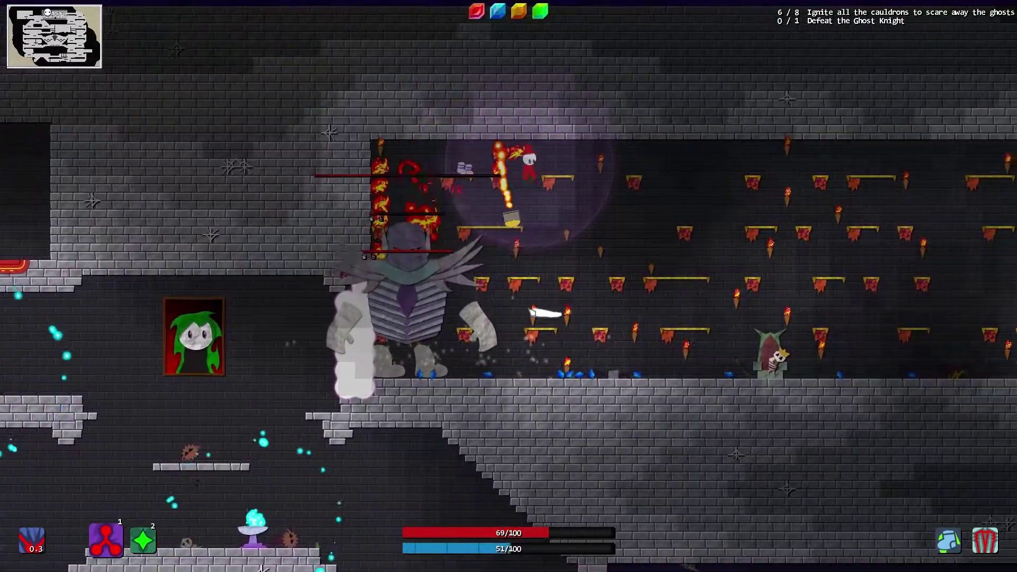
key("d")
key("1")
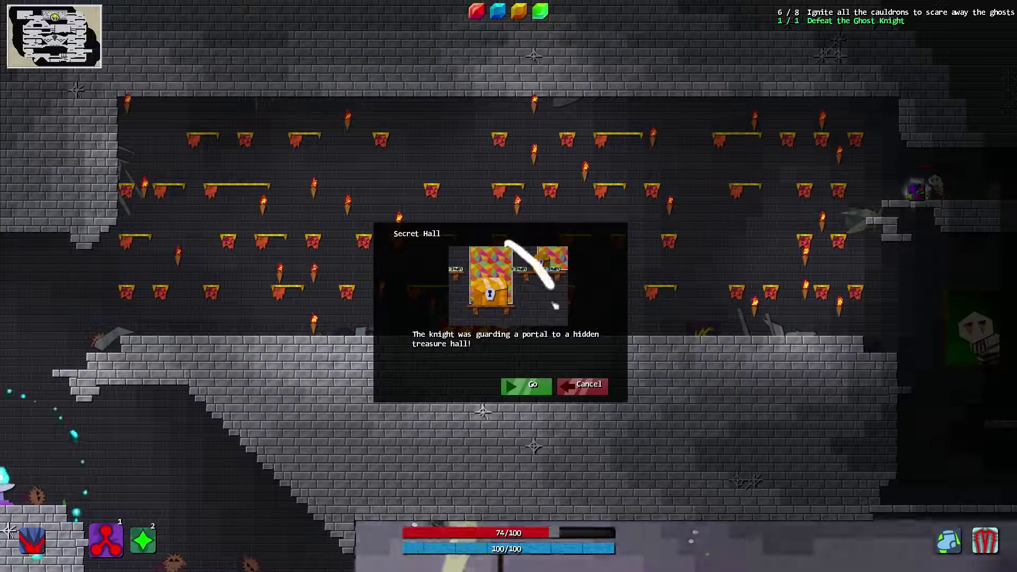
left_click(526, 155)
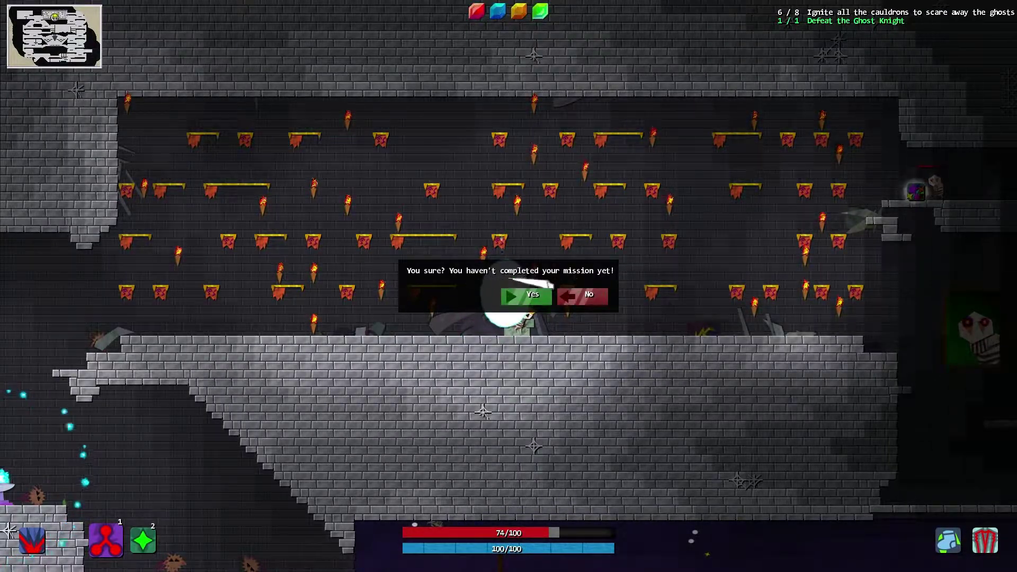
left_click(601, 303)
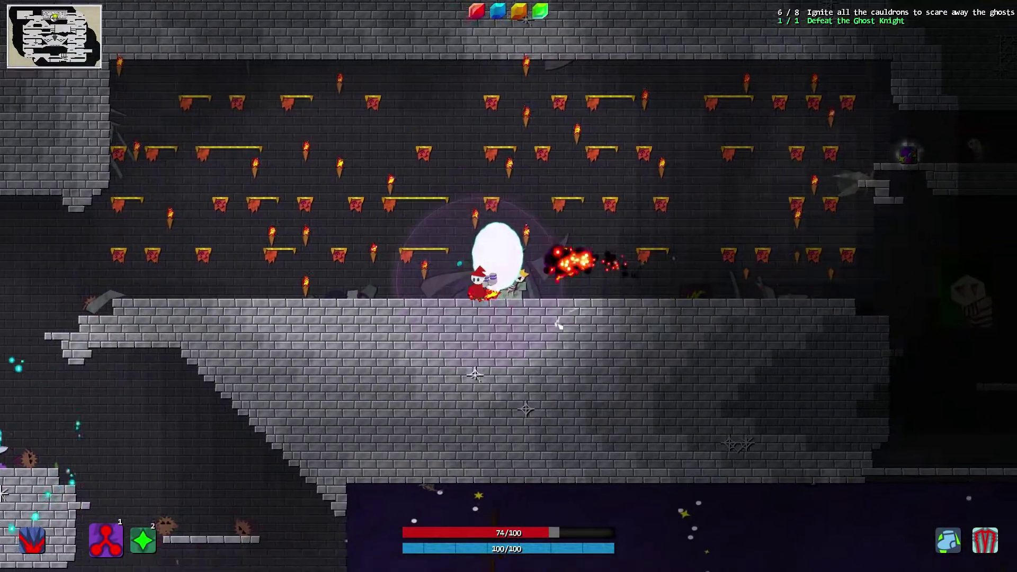
key("d")
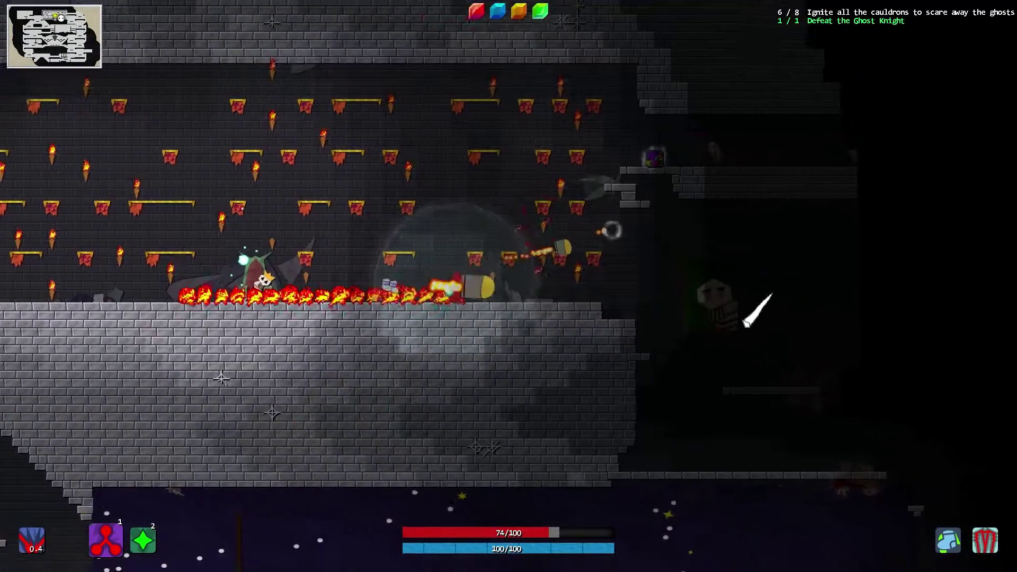
Step: Fight the ghosts along the fire-lined ledges and ignite the seventh cauldron (7 of 8)
left_click(746, 325)
key("w")
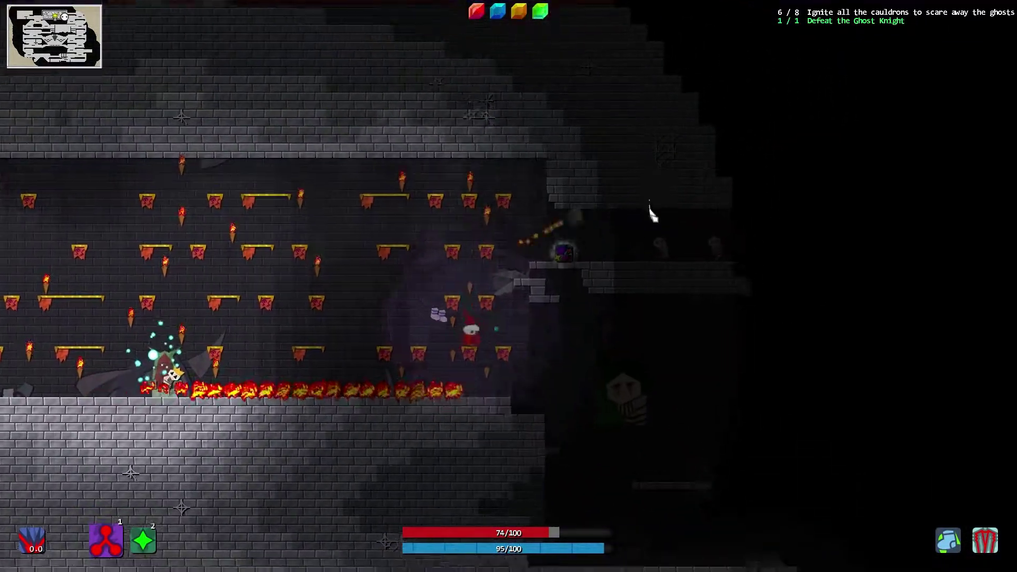
left_click(670, 284)
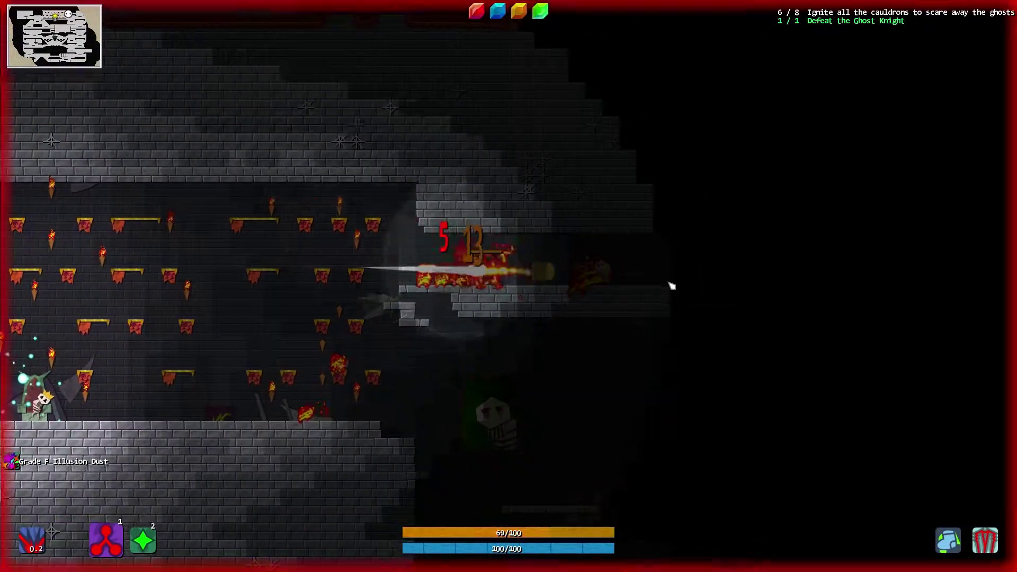
key("d")
left_click(674, 279)
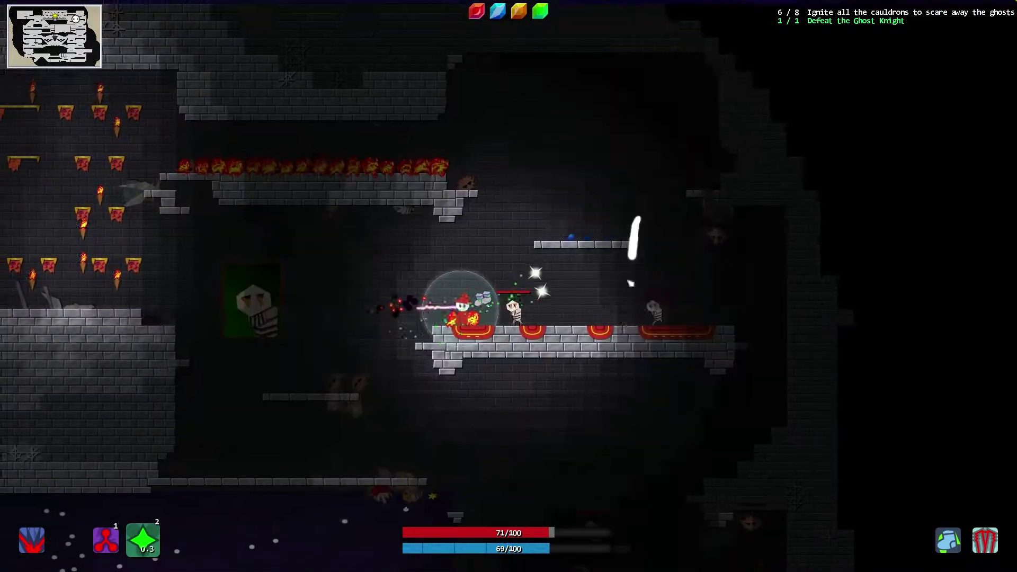
key("w")
left_click(630, 284)
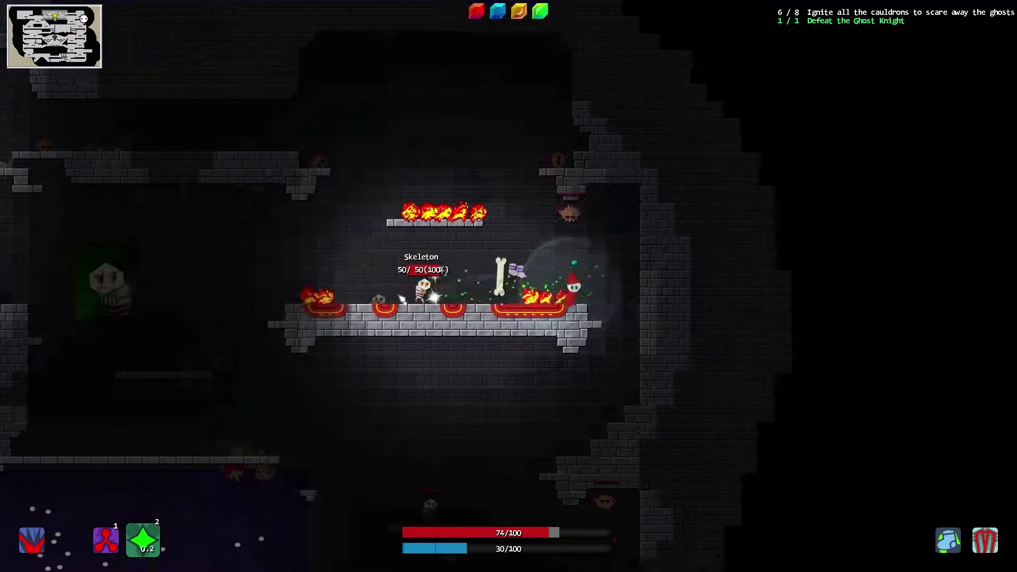
left_click(422, 385)
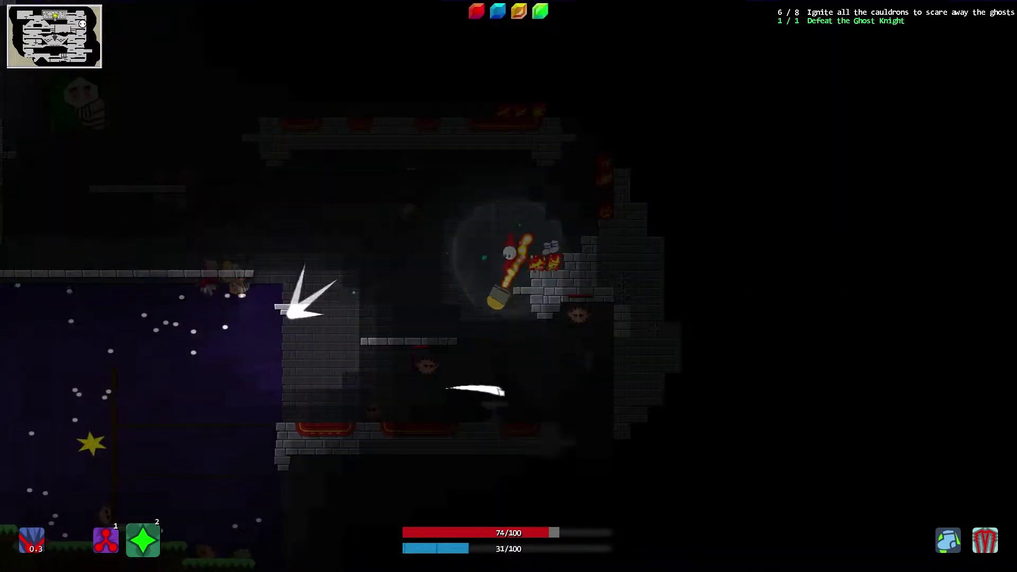
key("d")
left_click(504, 388)
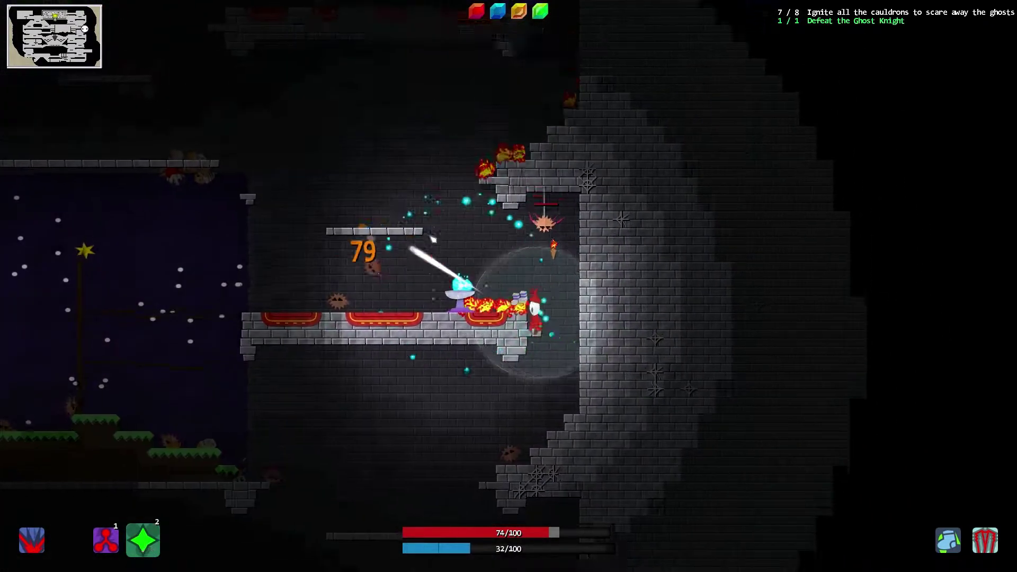
key("a")
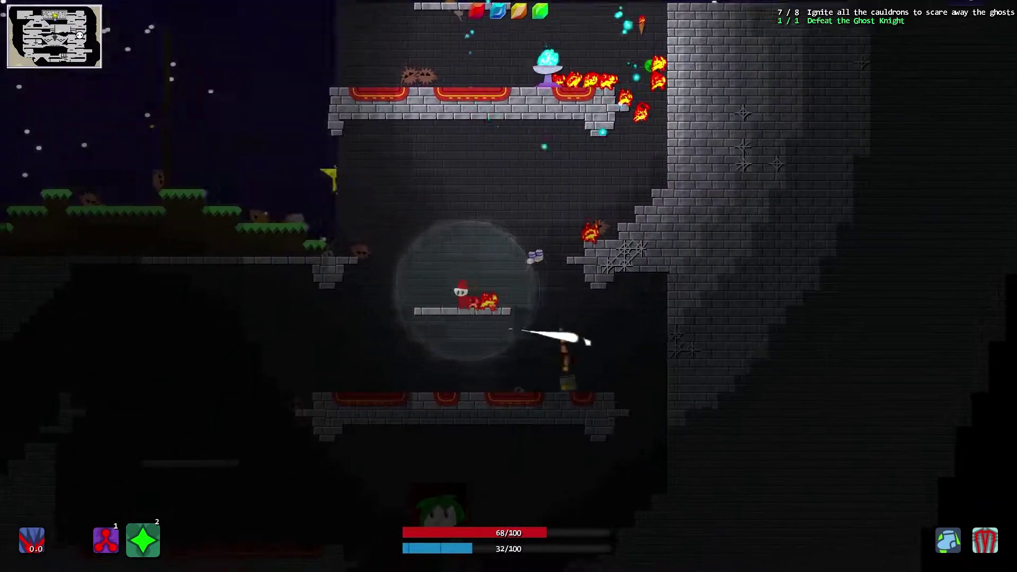
Step: Descend left through the lower floors, striking enemies and crossing the stained-glass ledge
key("a")
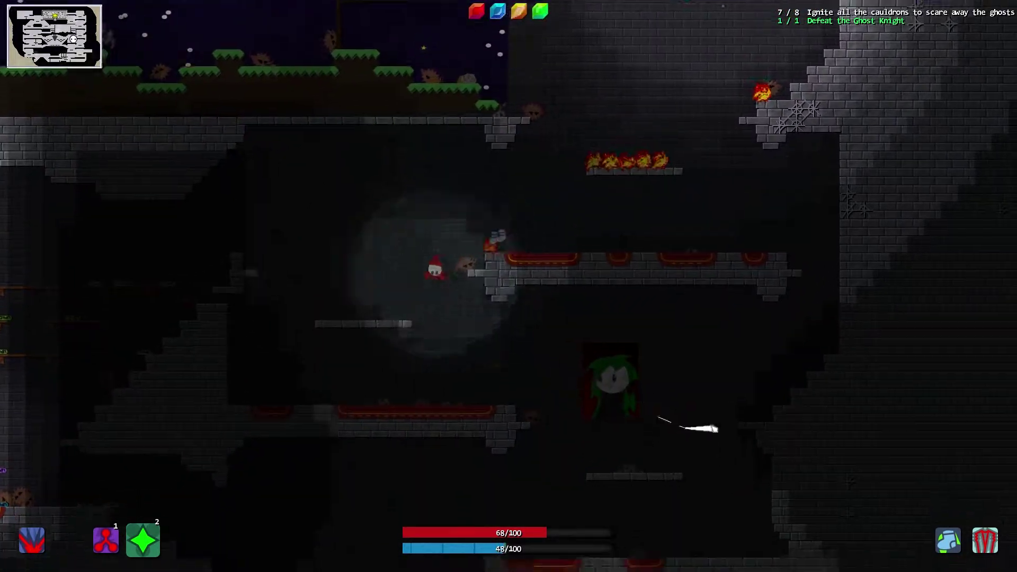
key("a")
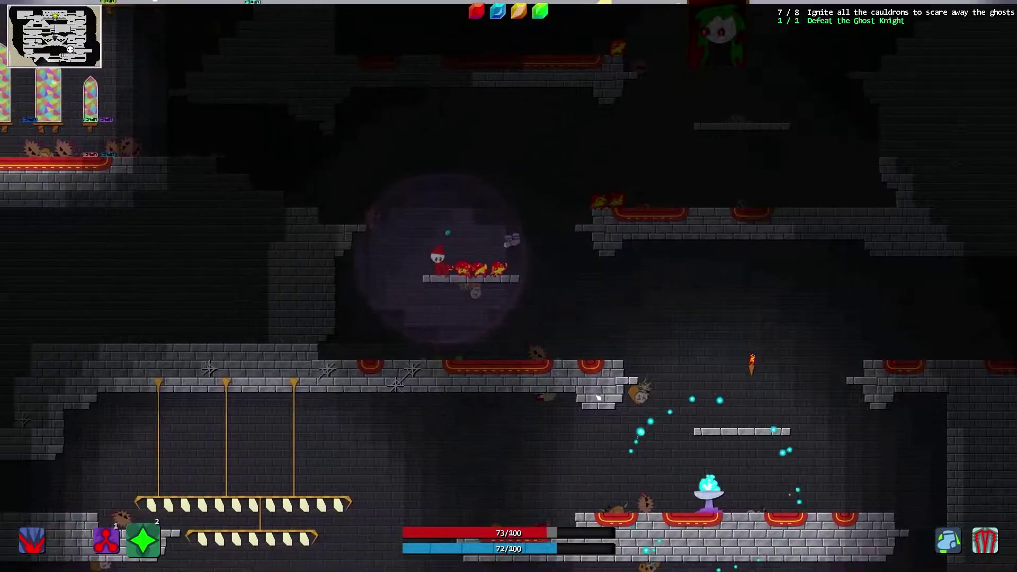
key("a")
left_click(540, 253)
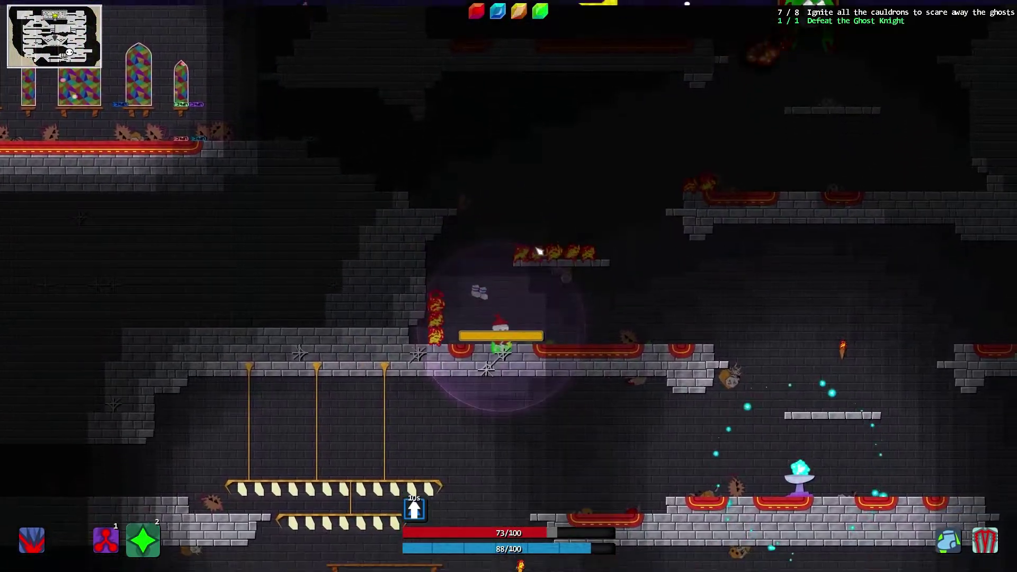
key("space")
left_click(539, 253)
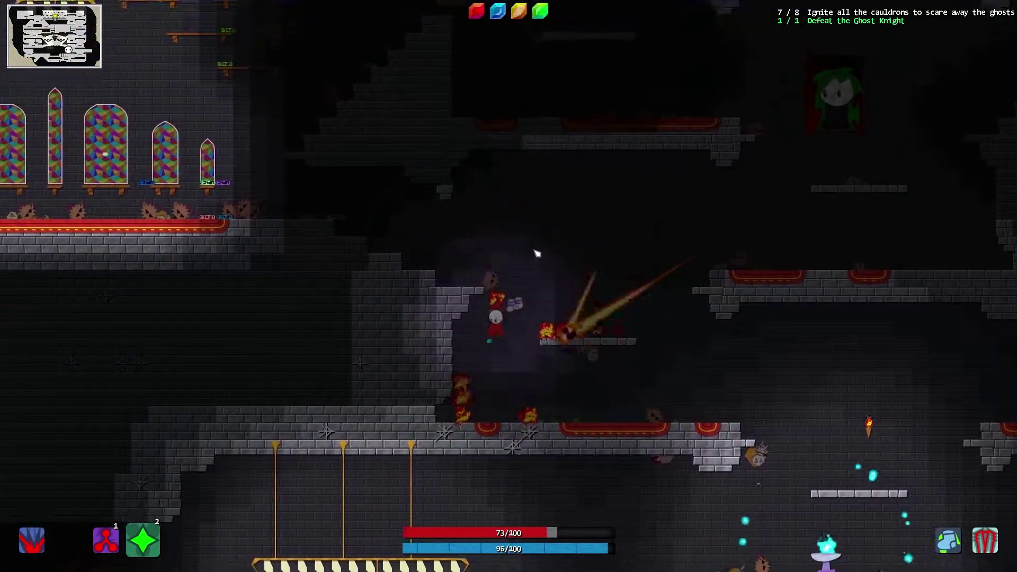
key("space")
key("a")
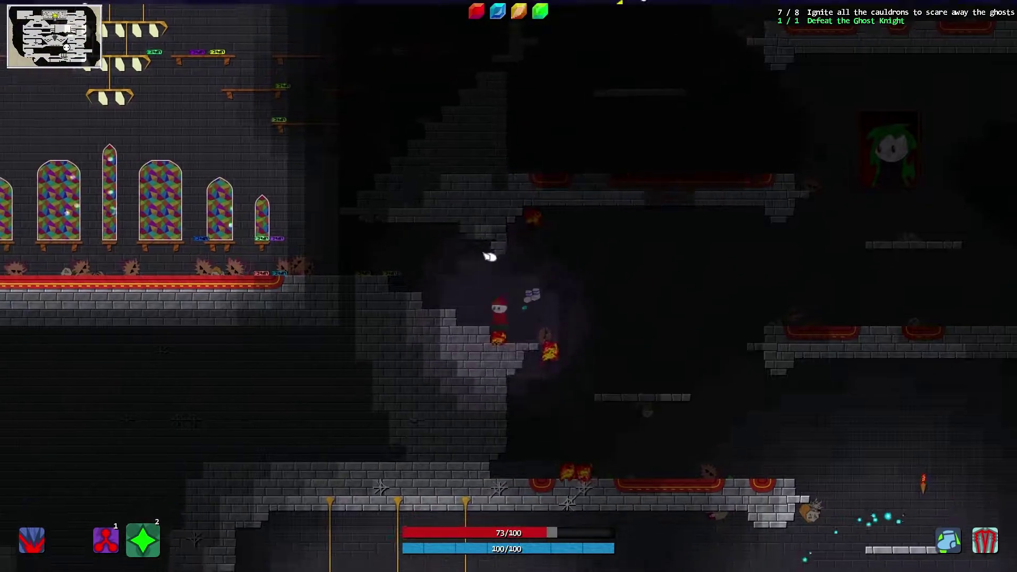
key("a")
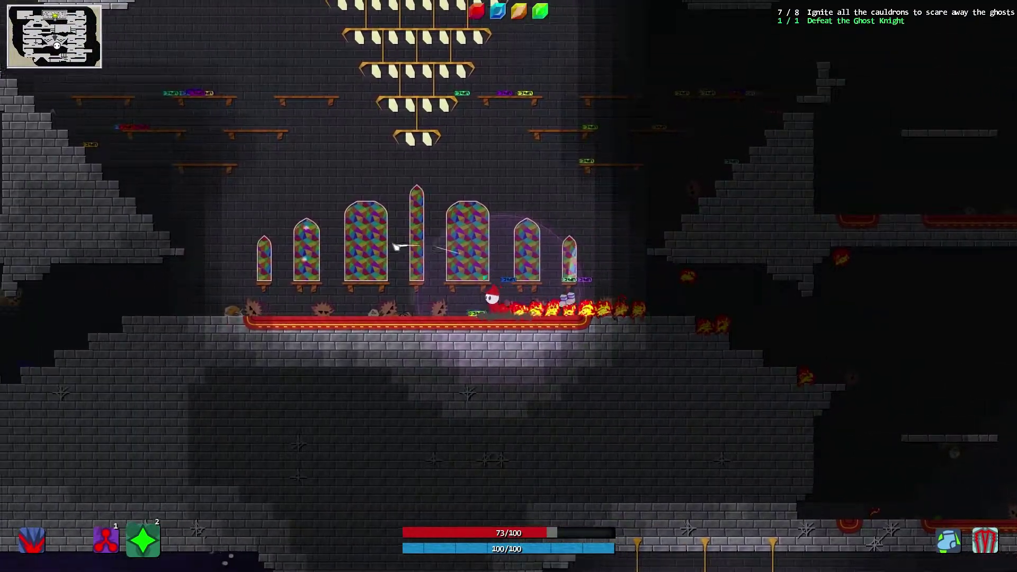
key("a")
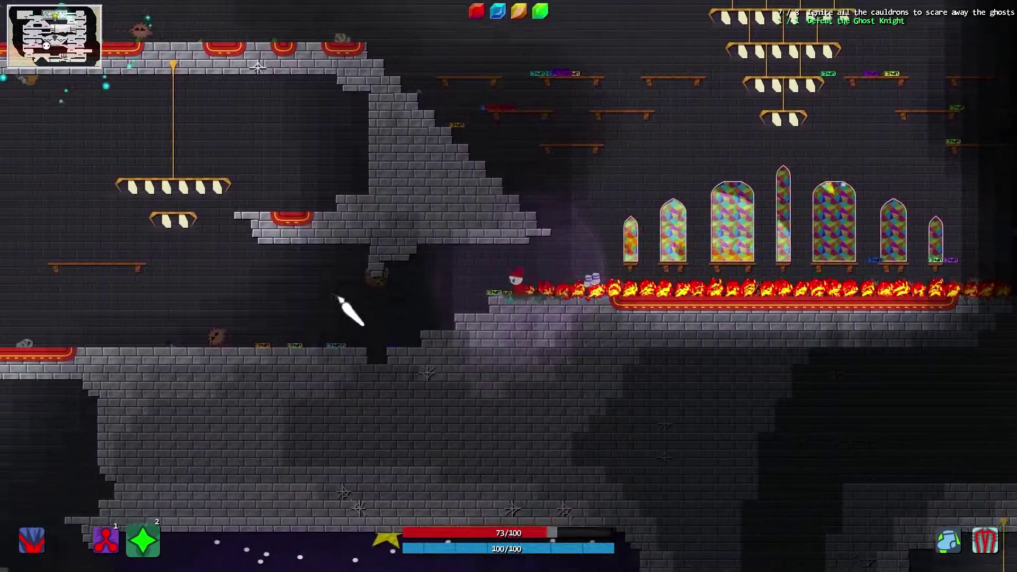
key("a")
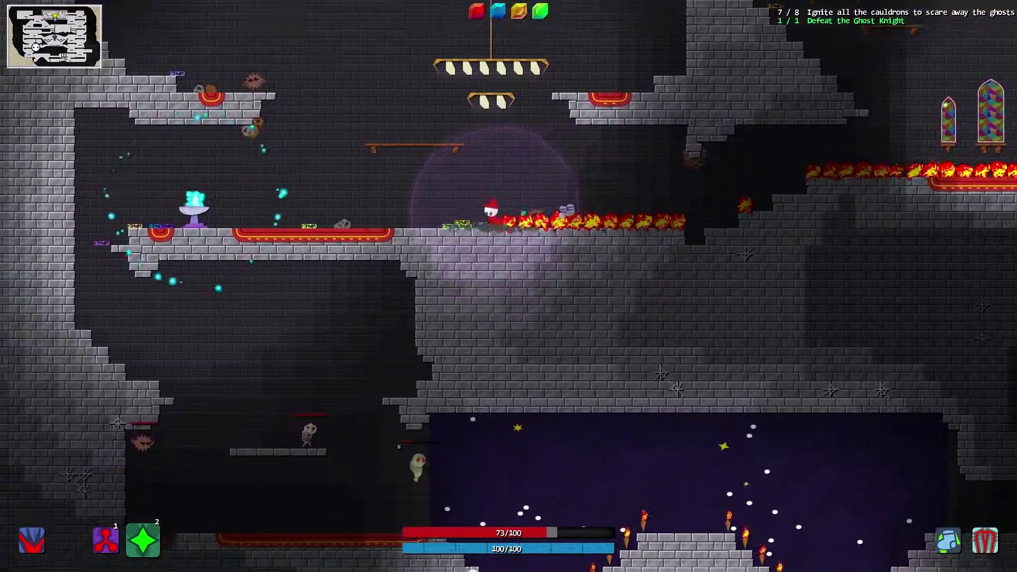
key("a")
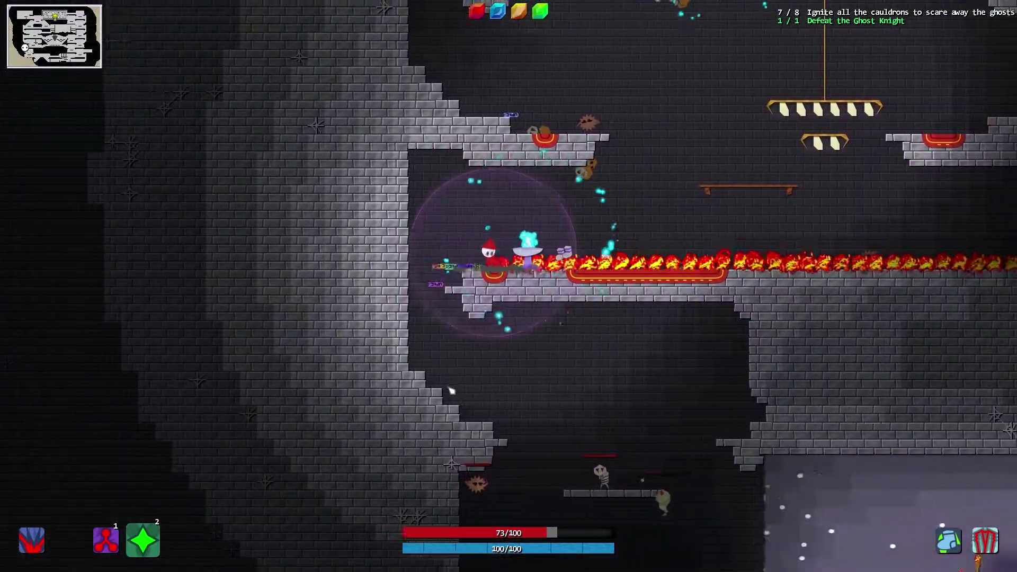
Step: Pass the skeleton and cross the torch-lit pyramid stairs to light the last cauldron
key("d")
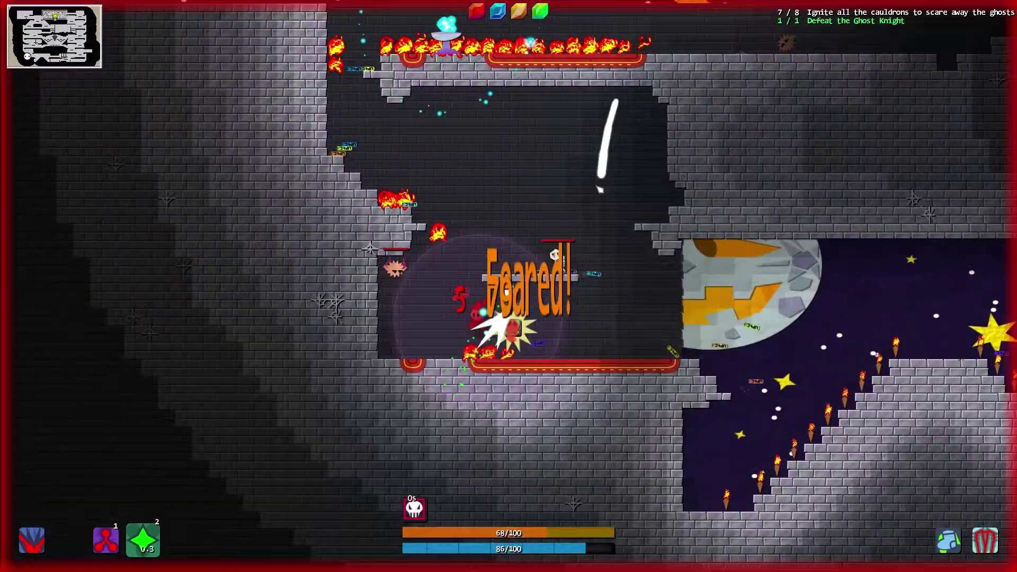
left_click(485, 58)
key("d")
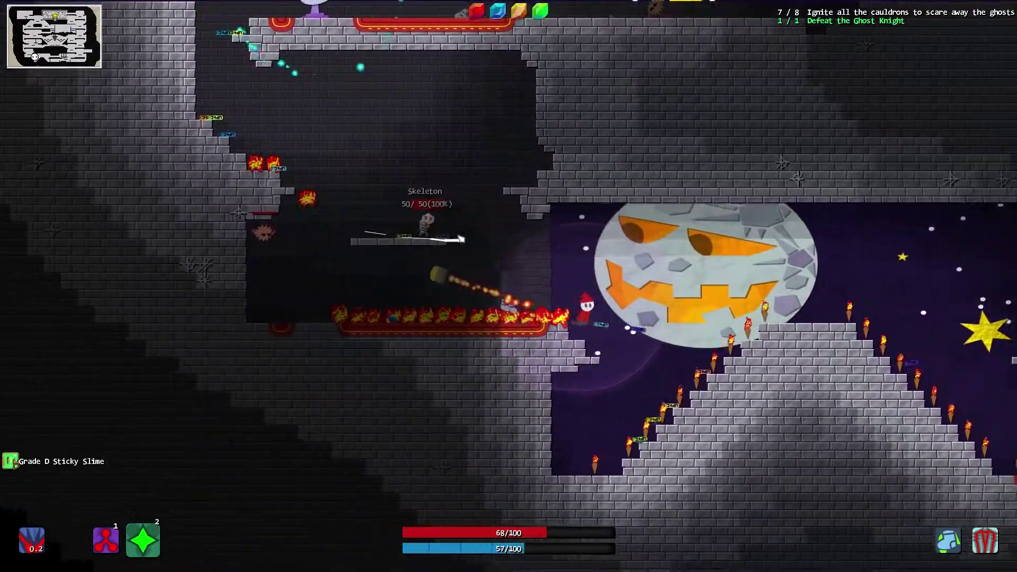
key("d")
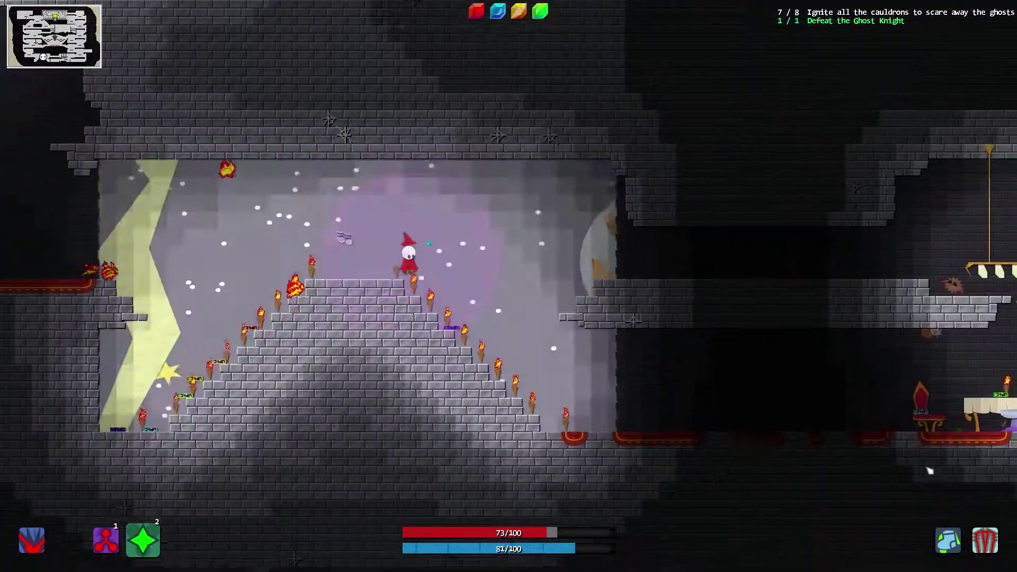
key("d")
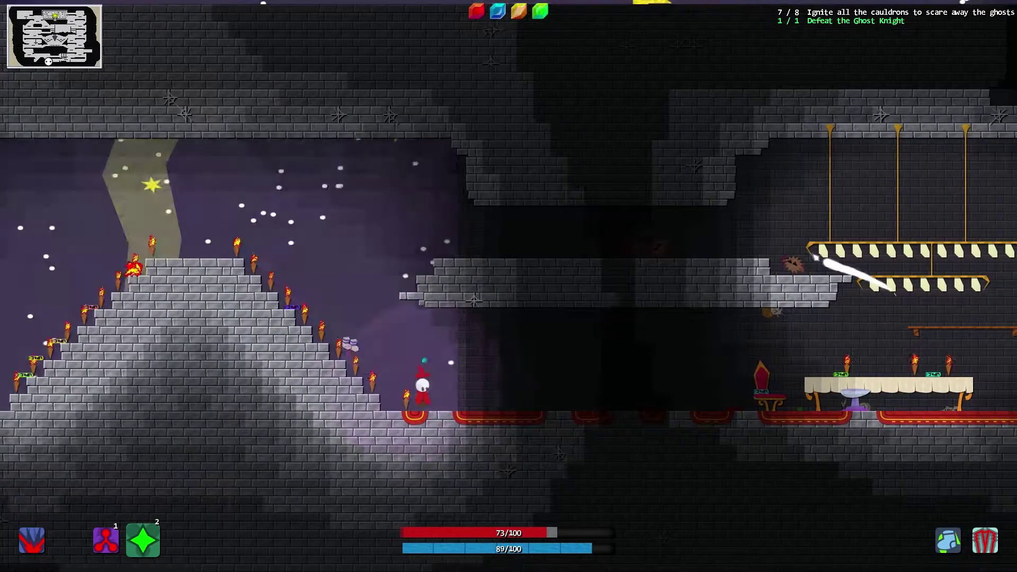
key("d")
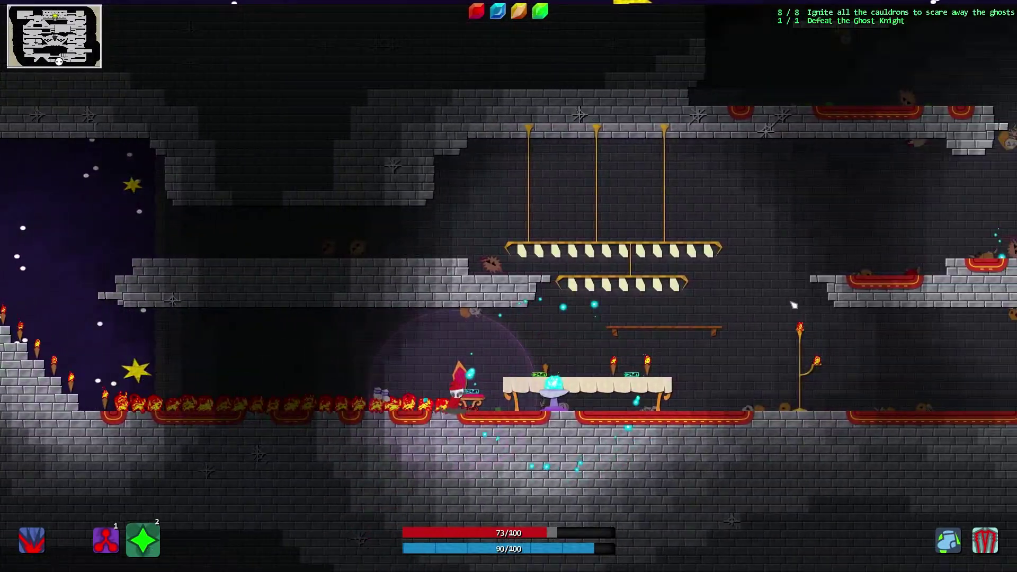
key("d")
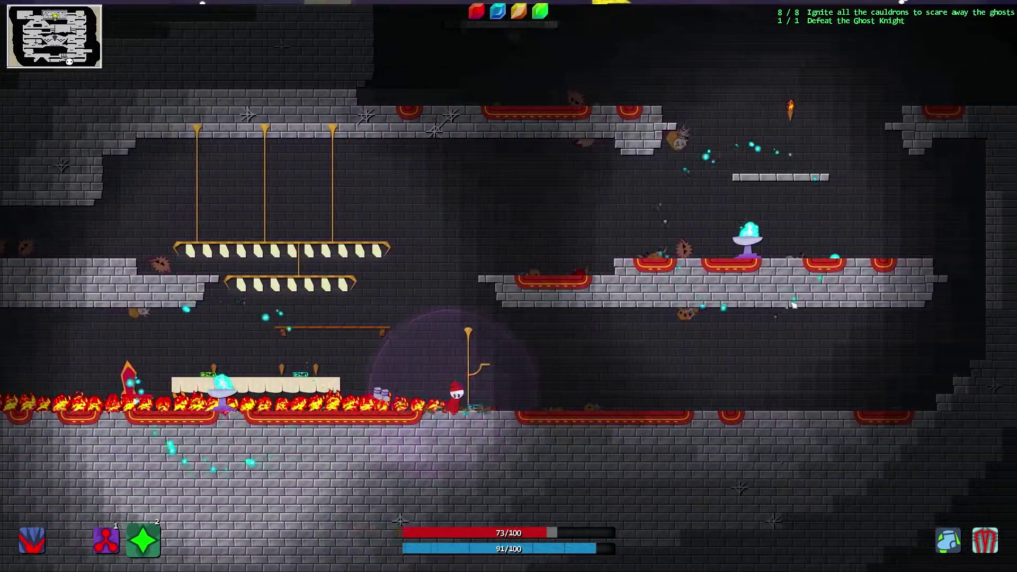
key("d")
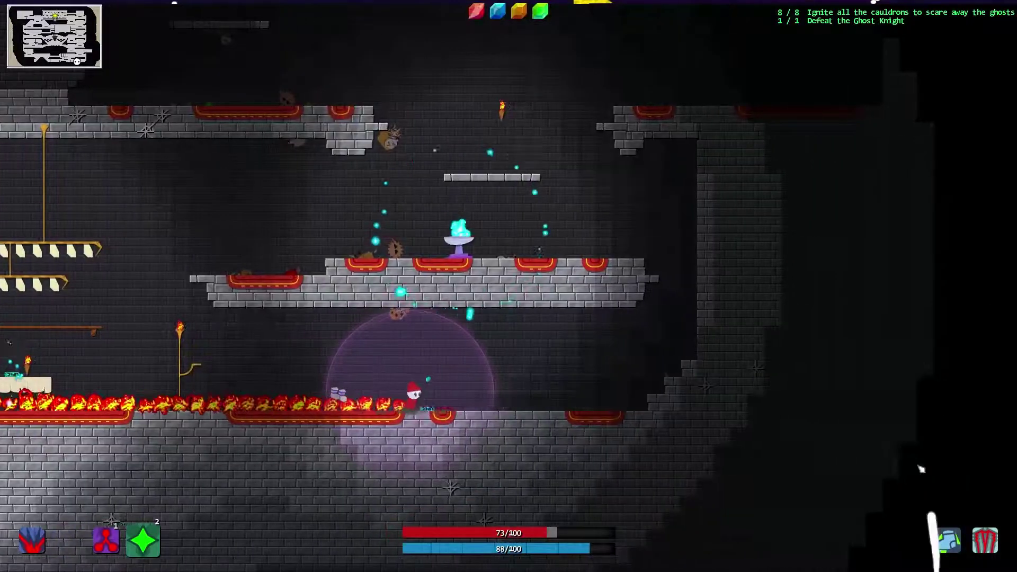
key("2")
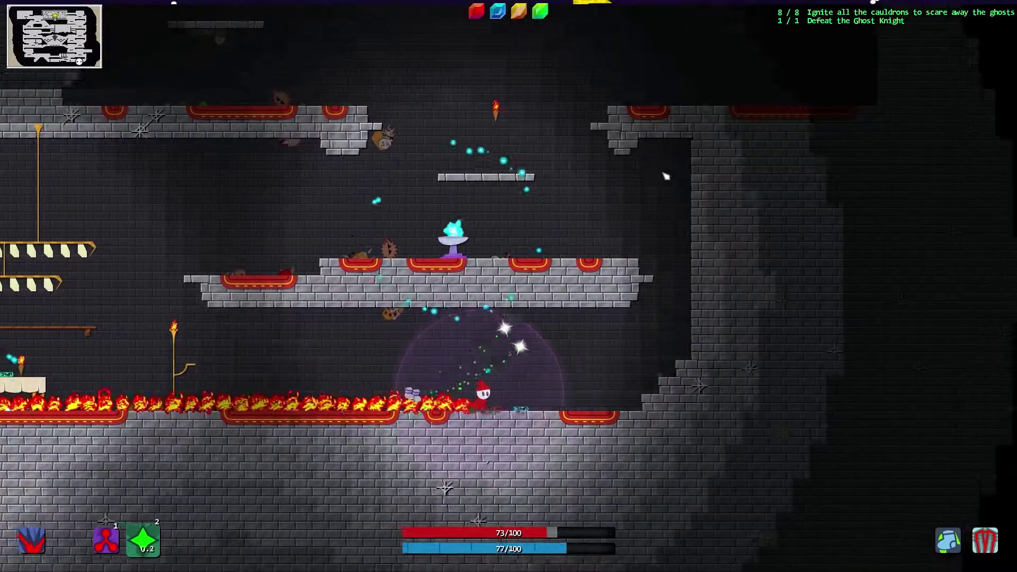
key("d")
Step: Climb up past the cauldron ledges while firing beams at enemies above
key("space")
left_click(567, 191)
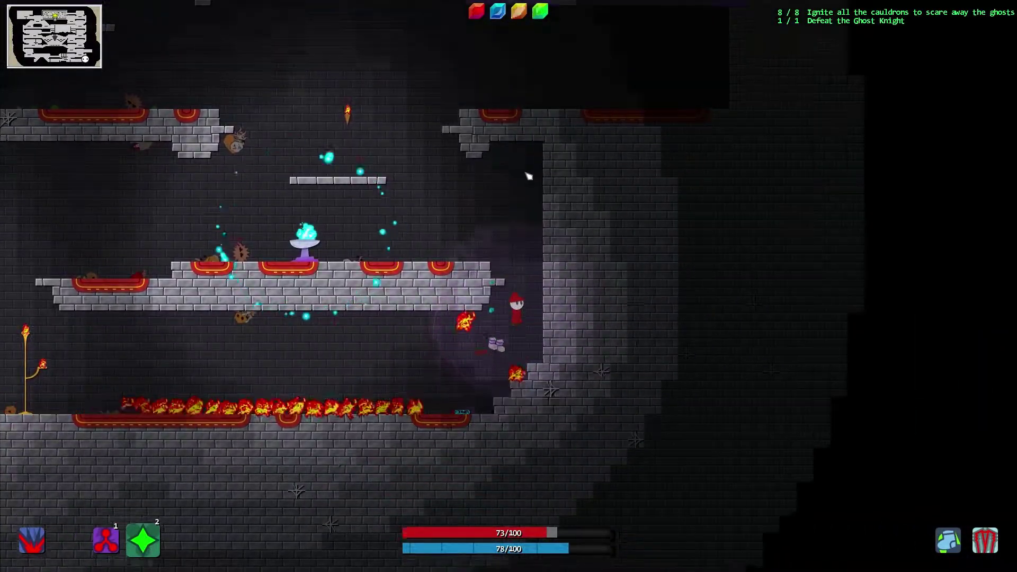
key("space")
key("a")
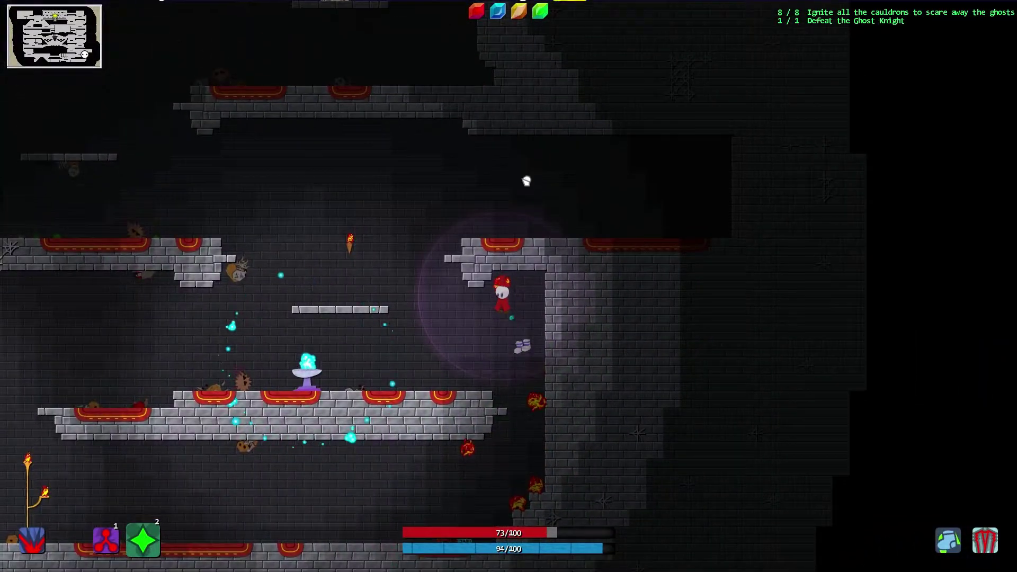
key("space")
left_click(526, 186)
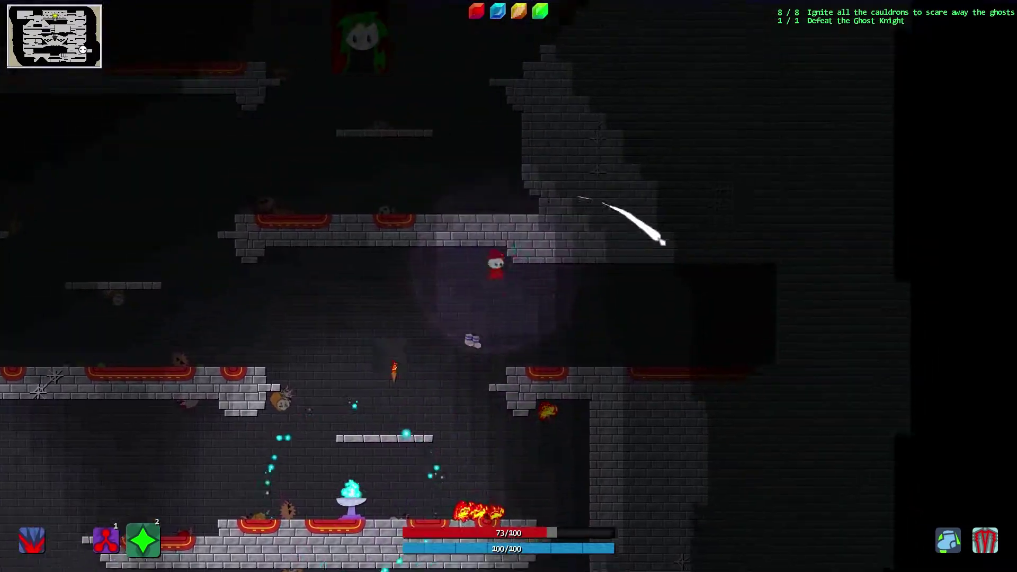
key("space")
key("a")
key("a")
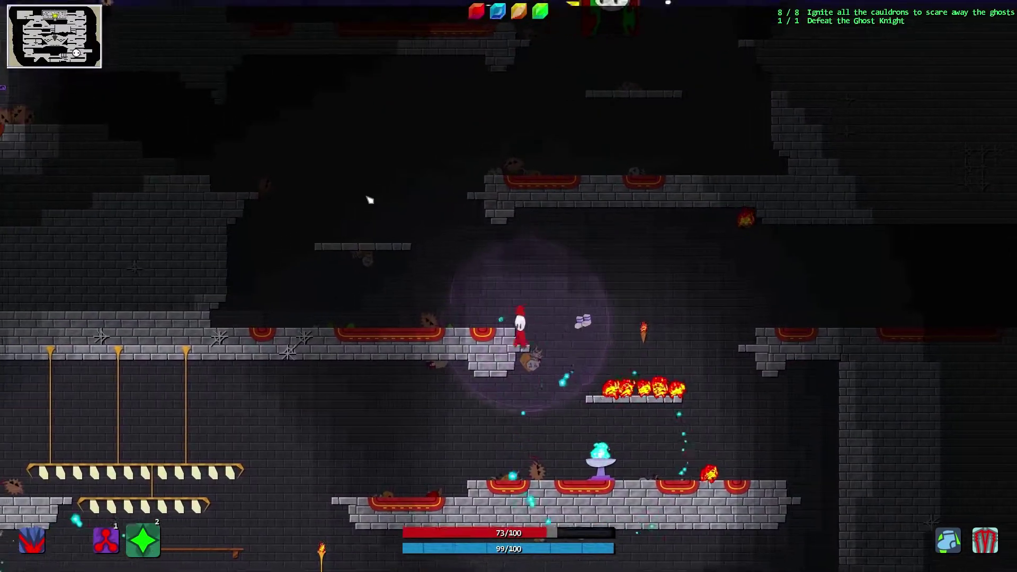
key("space")
left_click(363, 209)
key("space")
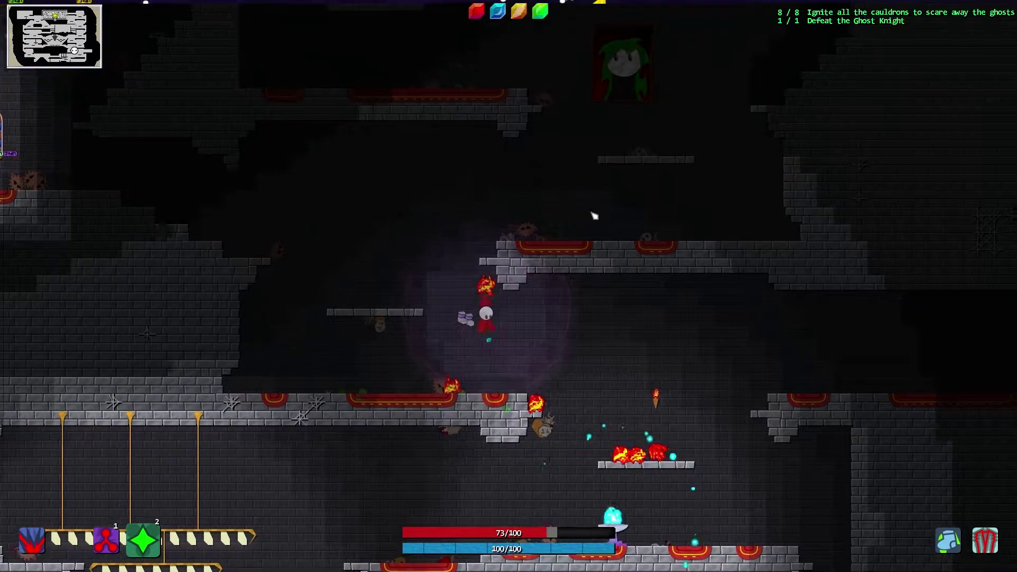
key("space")
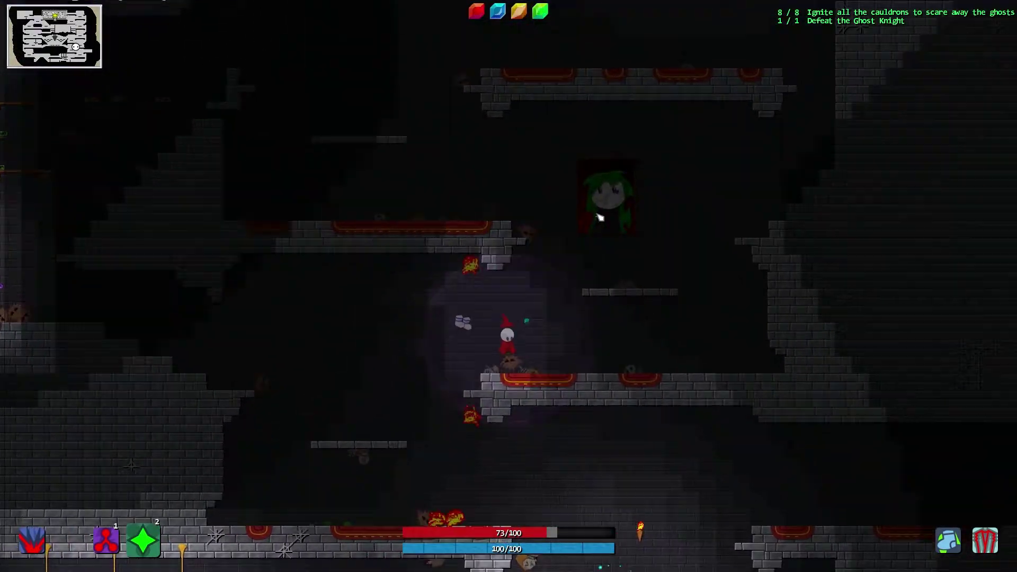
key("d")
key("d")
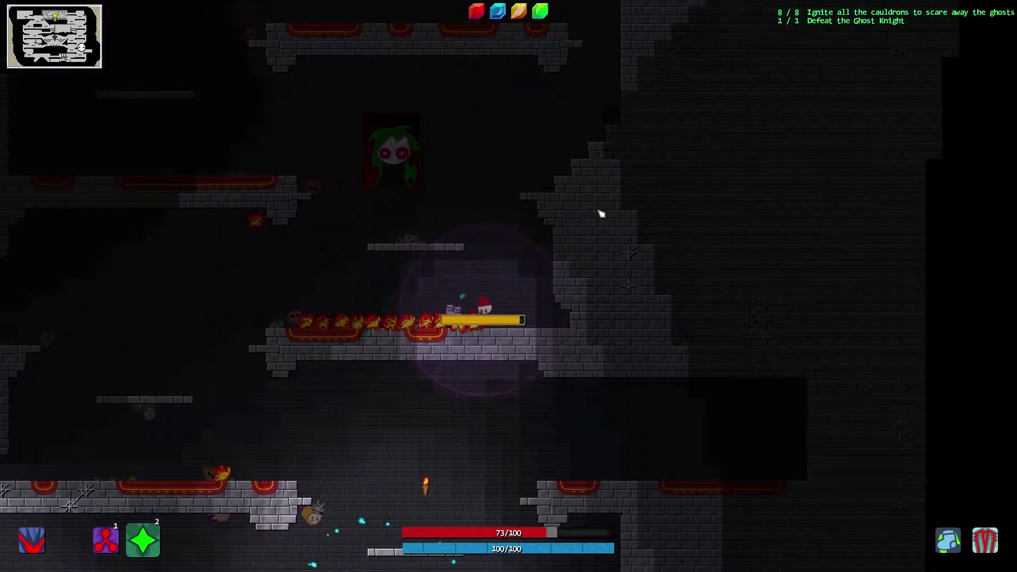
Step: Scale the wall, blast the spider with beams, and reach the cauldron platform
key("space")
key("space")
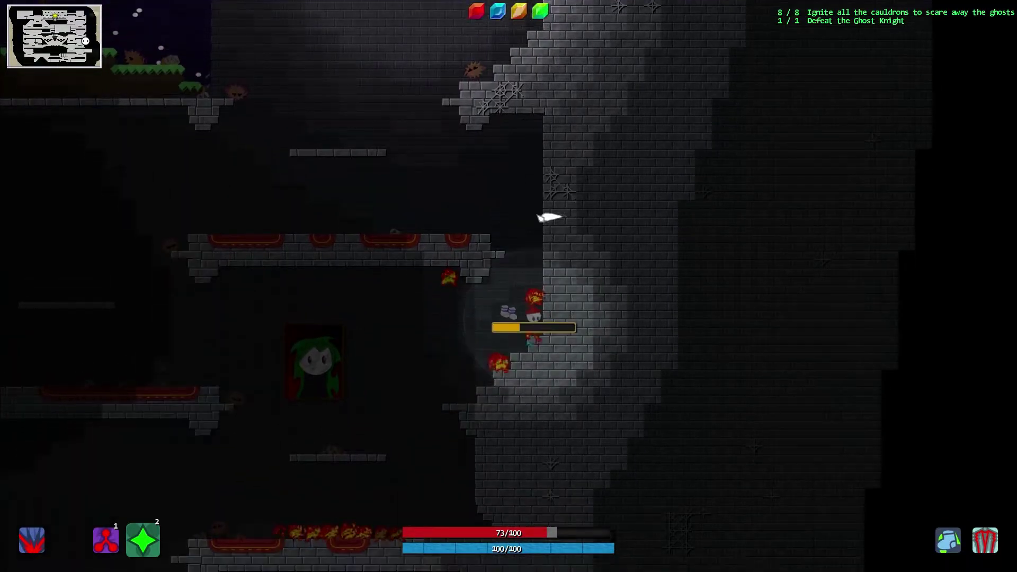
key("a")
key("space")
left_click(404, 236)
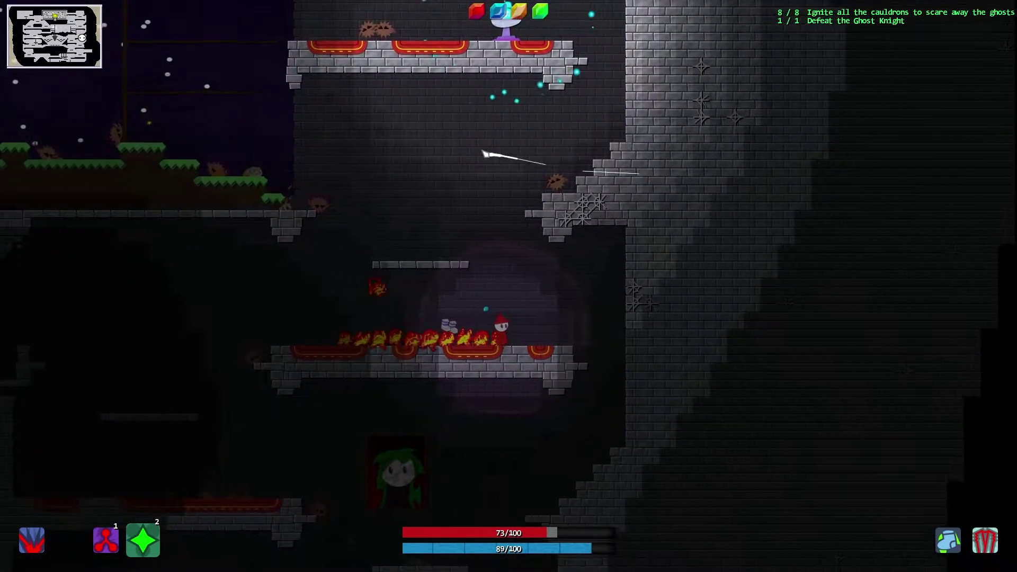
key("d")
key("space")
key("space")
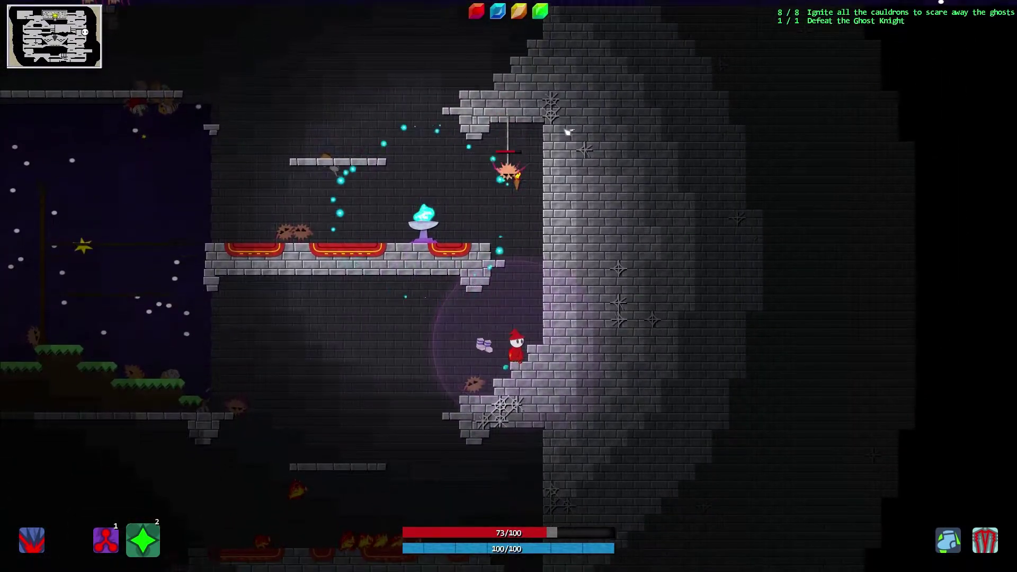
left_click(517, 143)
left_click_drag(515, 140, 520, 158)
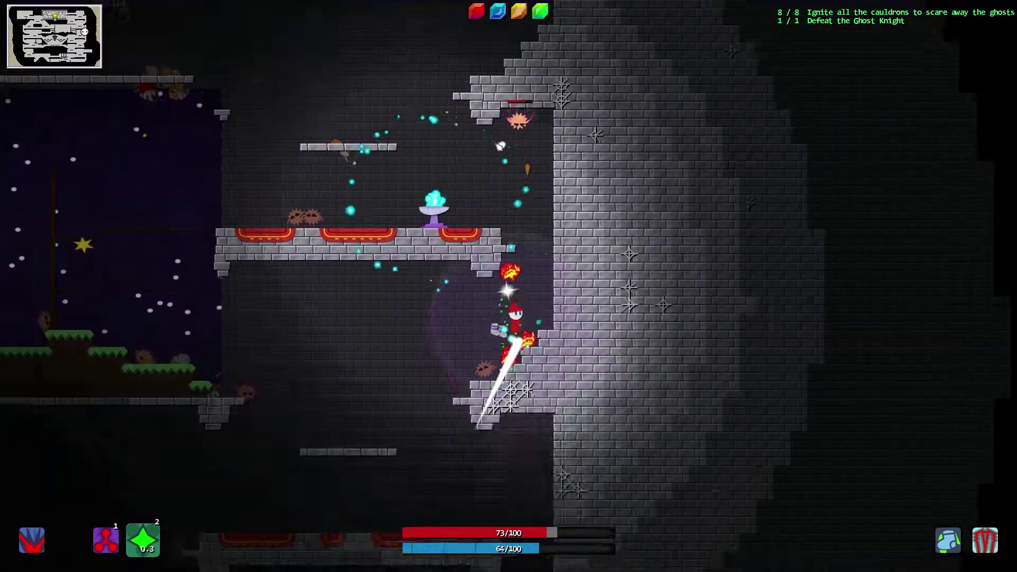
key("space")
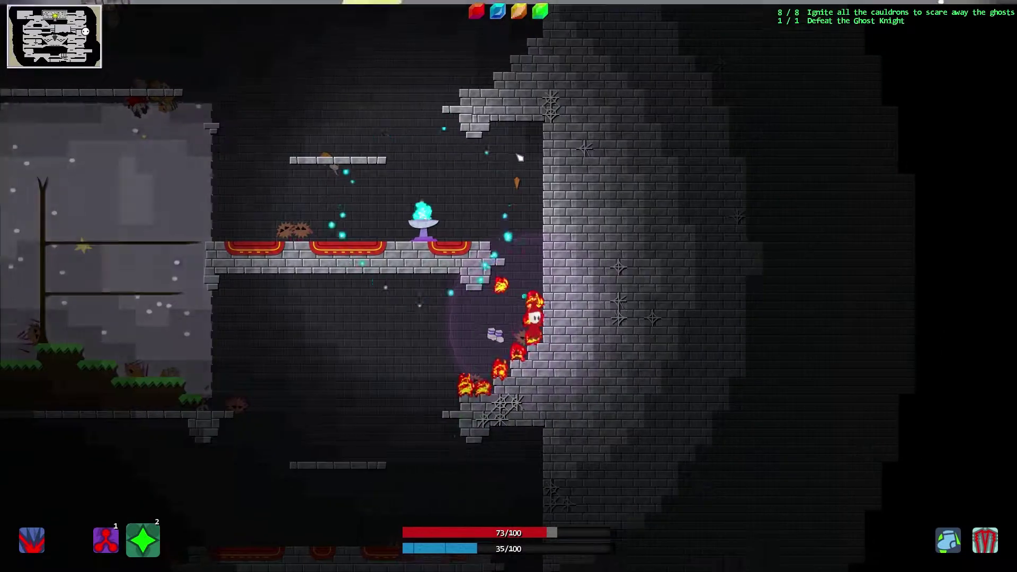
key("space")
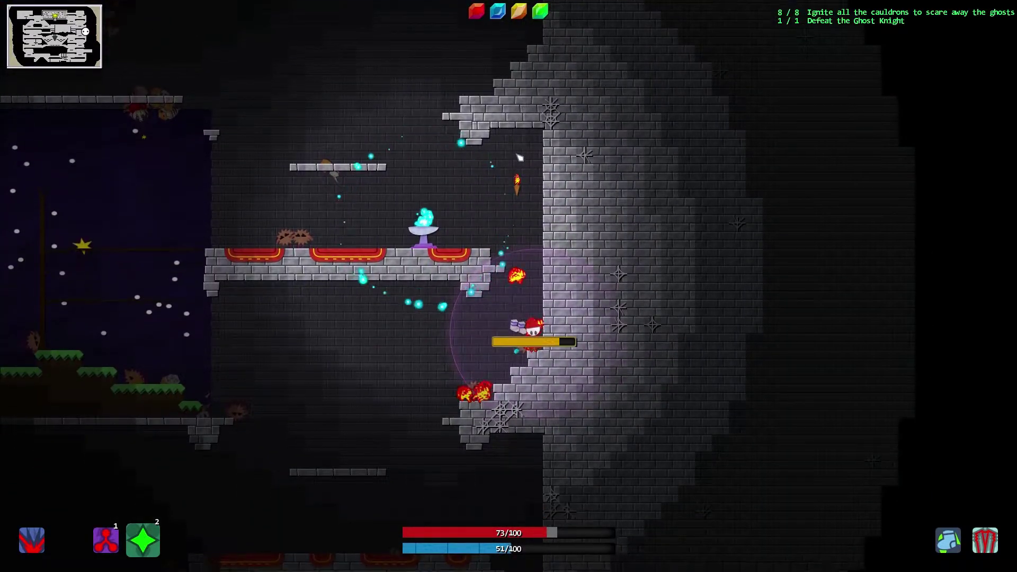
key("a")
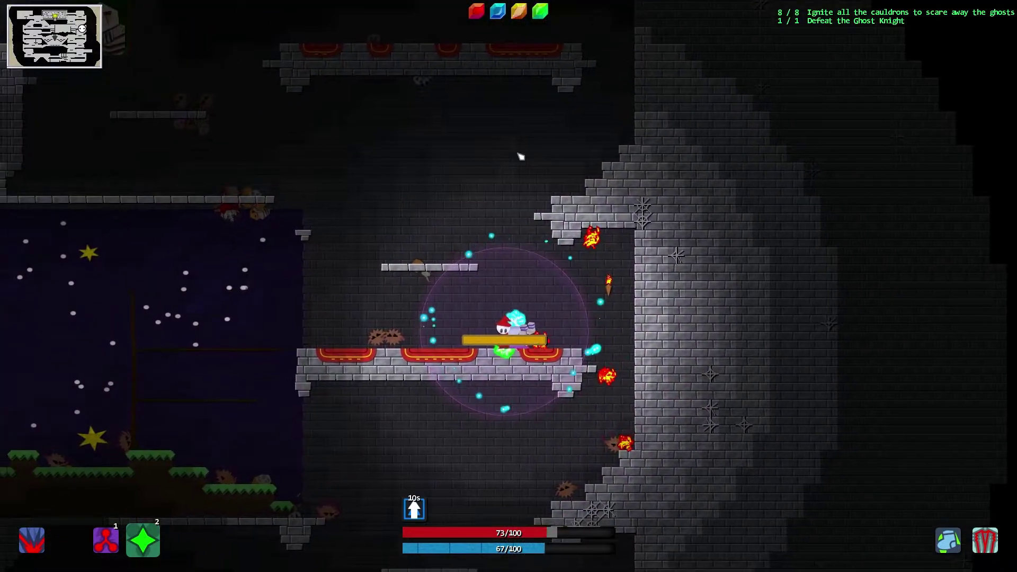
Step: Jump up from the cauldron platform, trigger the speed boost, and cast the green sparkle spell
key("space")
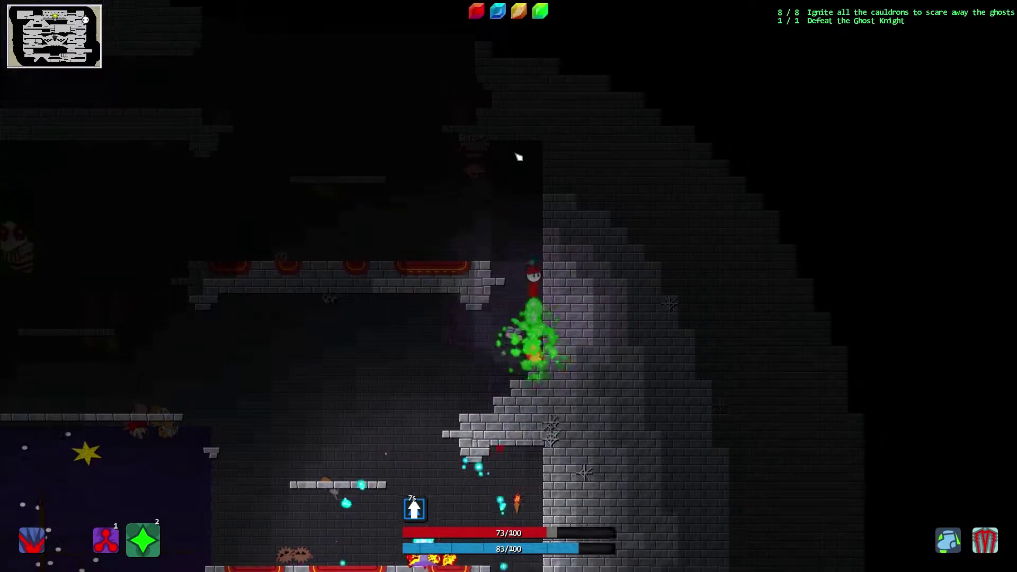
key("space")
key("a")
left_click(517, 157)
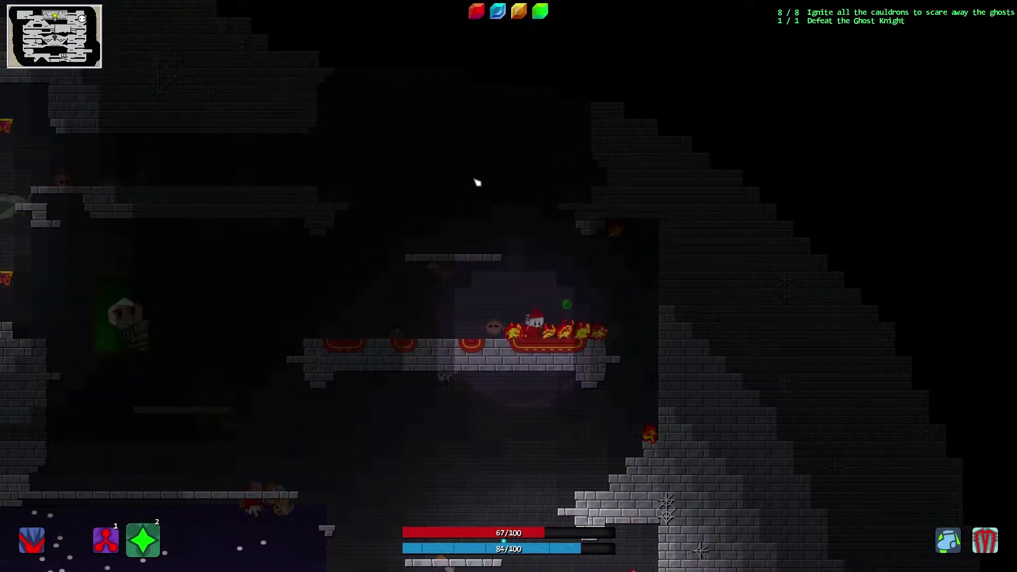
key("space")
key("space")
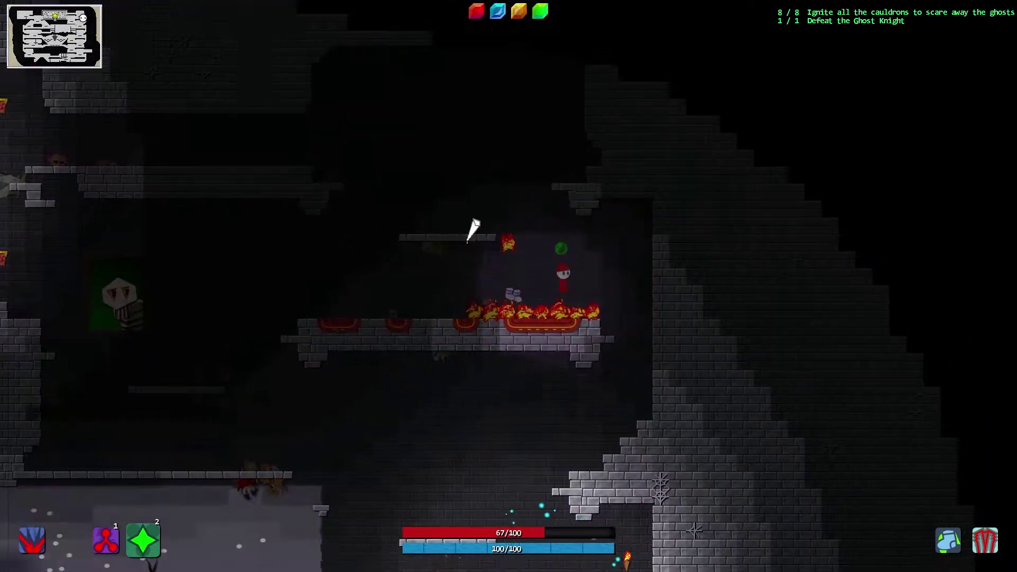
key("e")
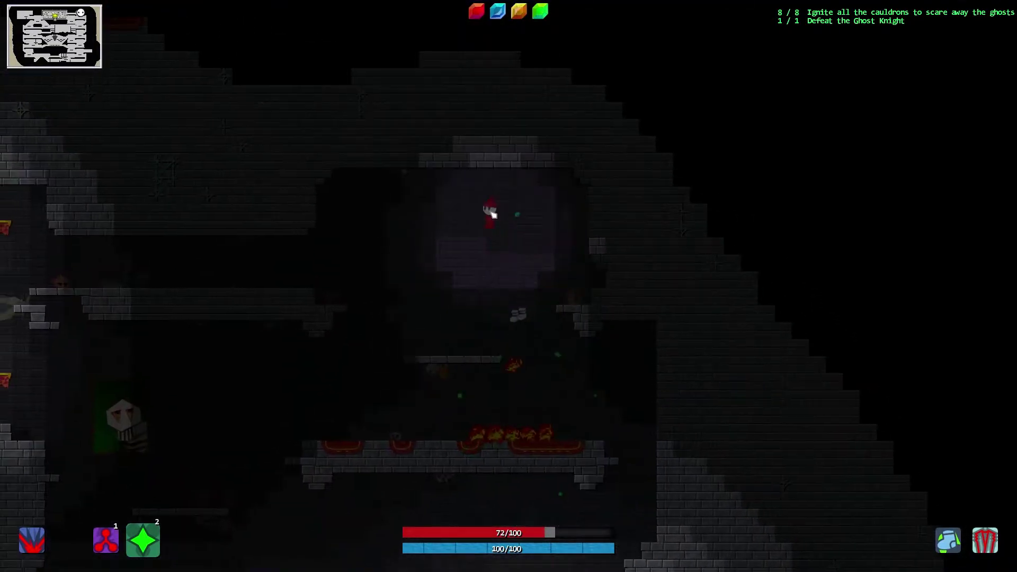
key("2")
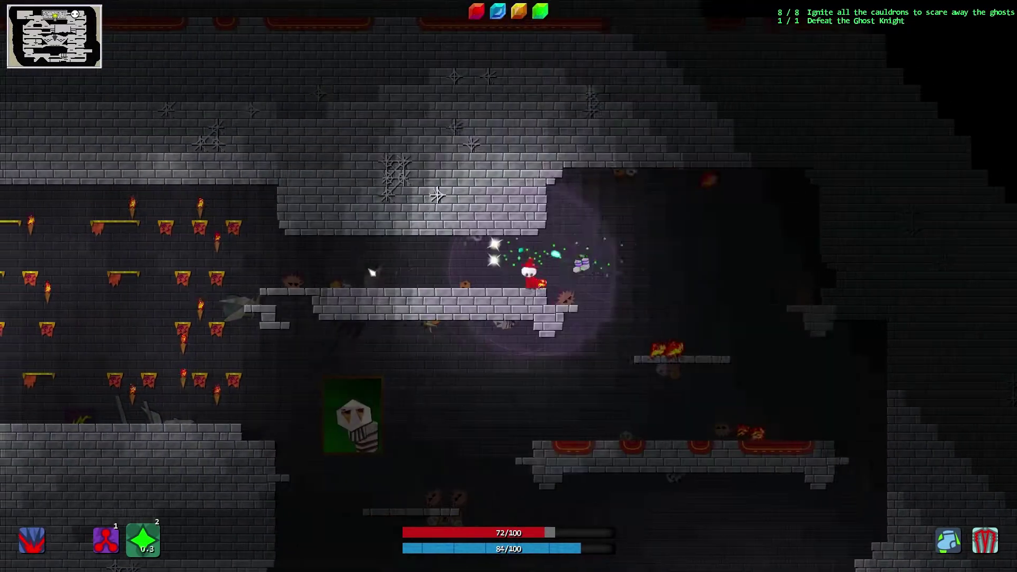
Step: Run left along the fire-lined ledge, drop to the lower area, and climb right
key("a")
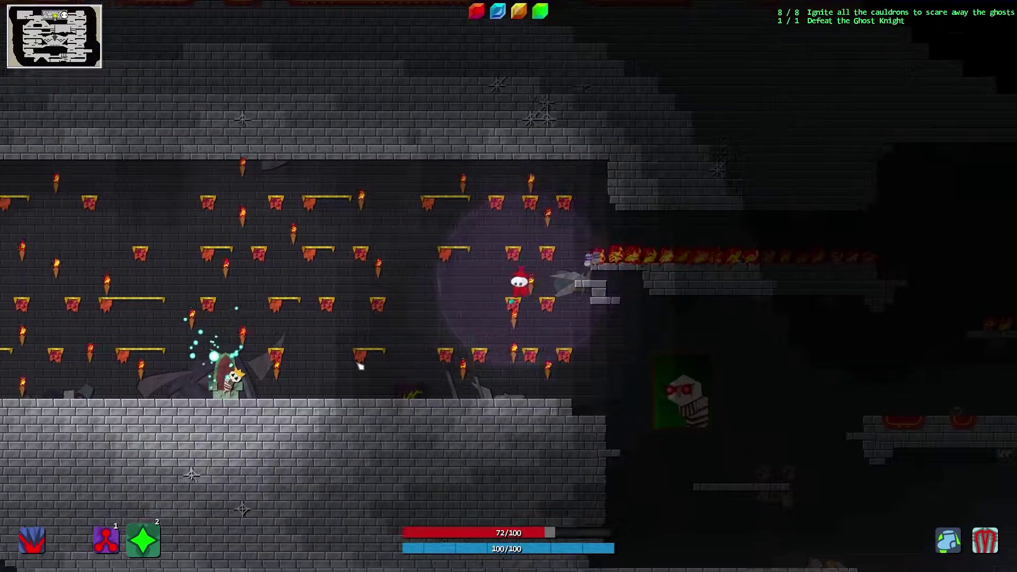
key("a")
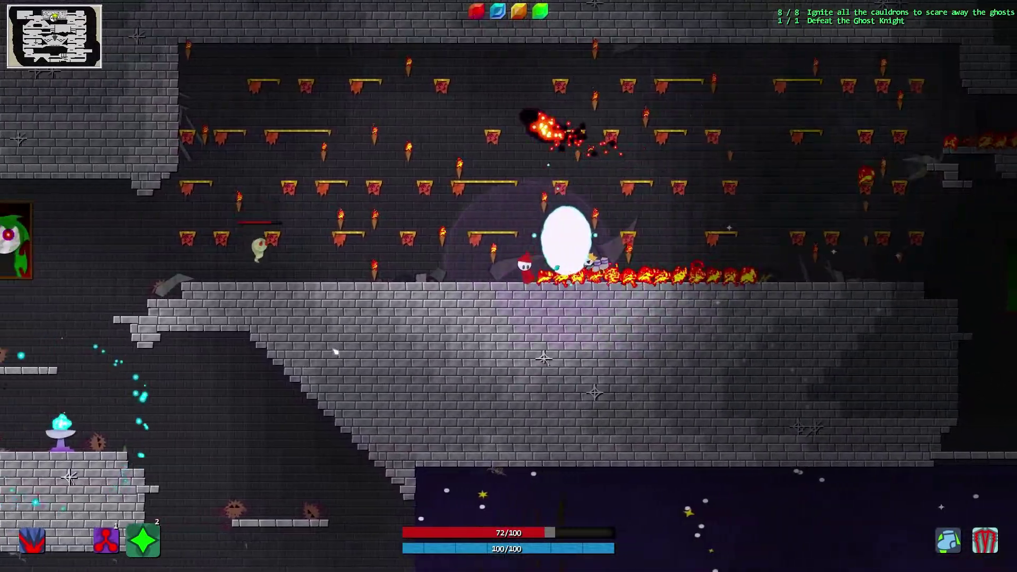
key("a")
left_click(382, 215)
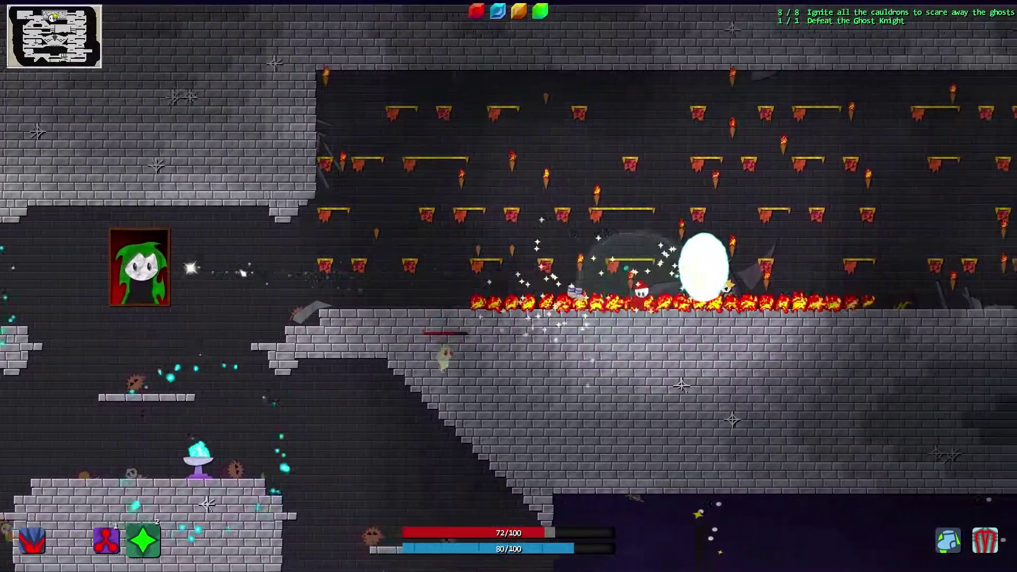
key("a")
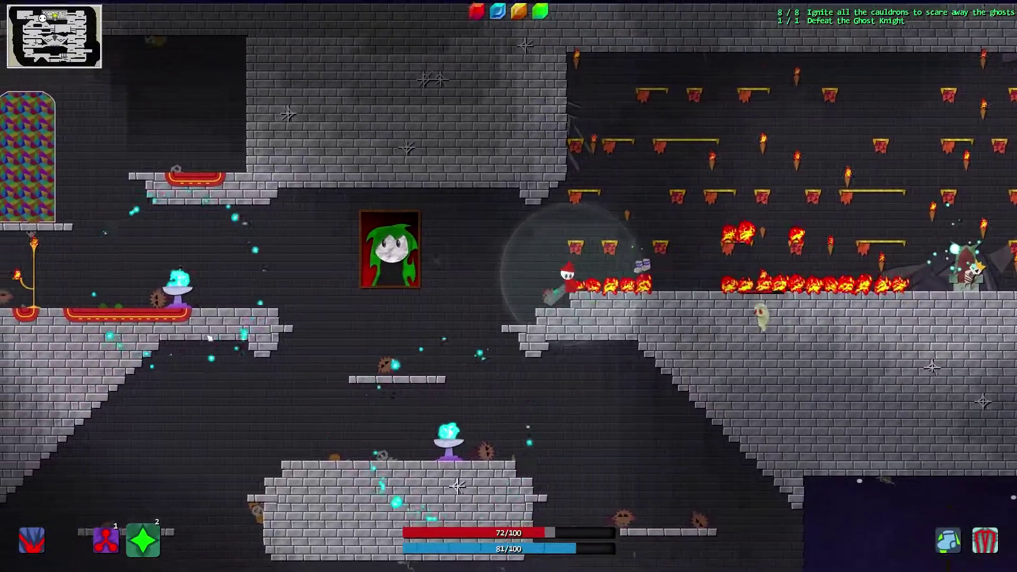
key("a")
key("w")
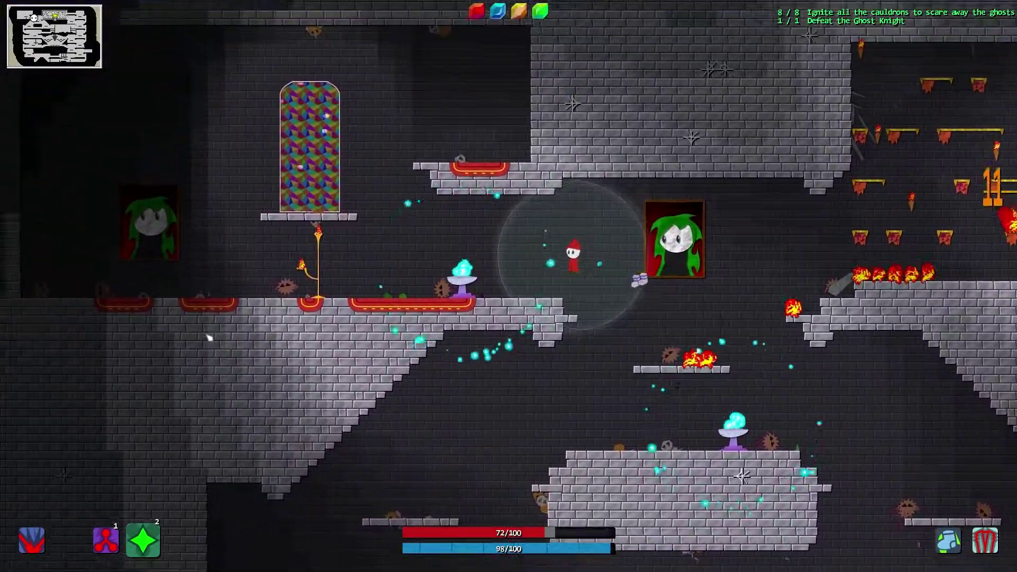
key("a")
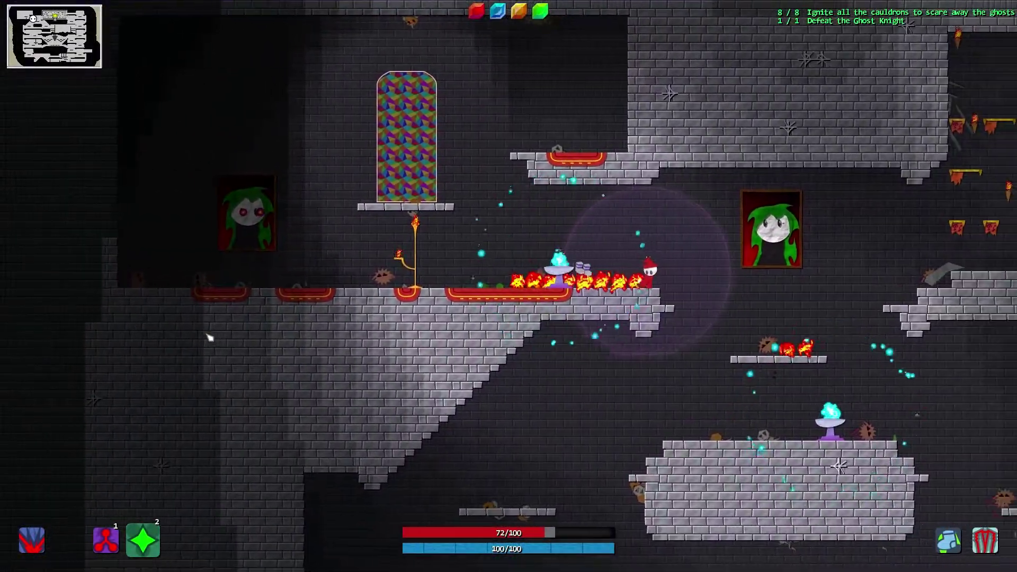
key("d")
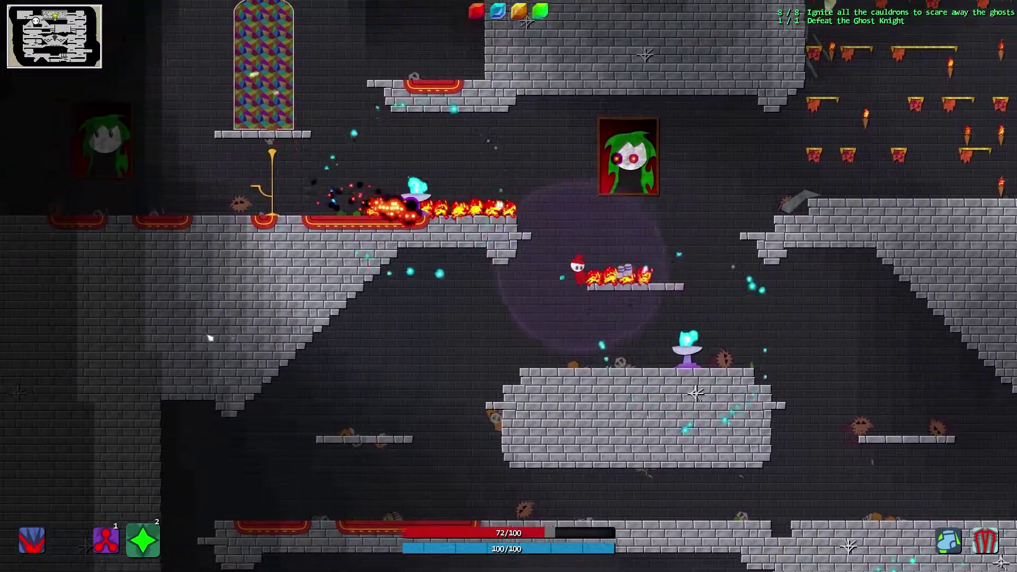
key("a")
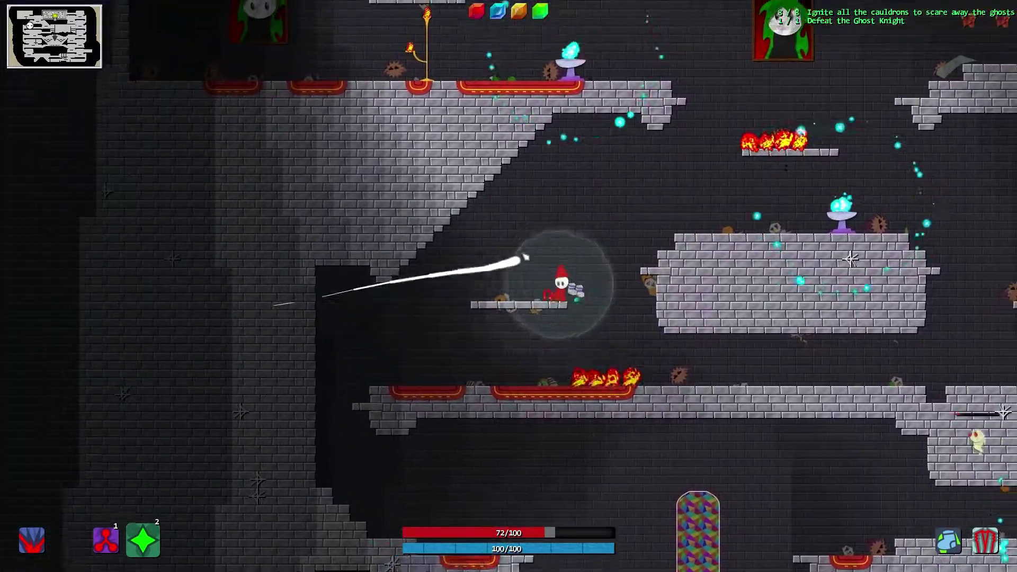
key("space")
key("d")
Step: Jump right onto the higher brick ledge to reach the knight's portal
key("space")
key("d")
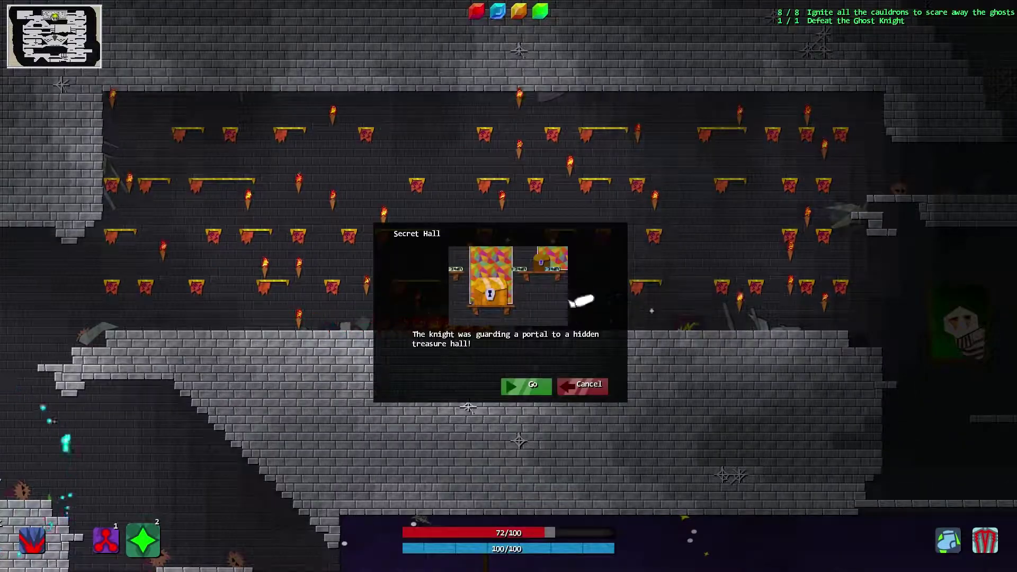
Step: Enter the Secret Hall and open the treasure chests across its shelves
left_click(529, 385)
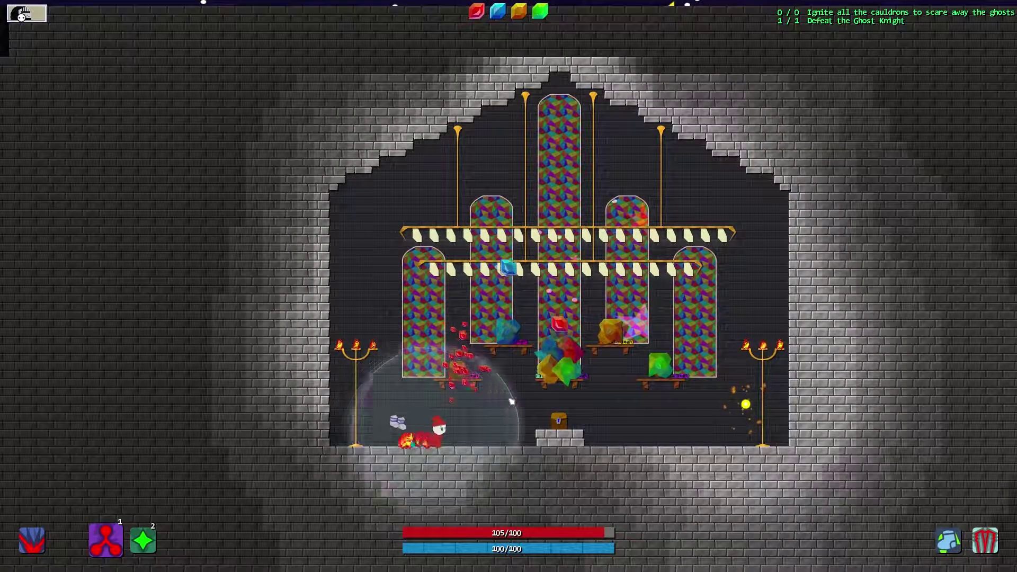
key("d")
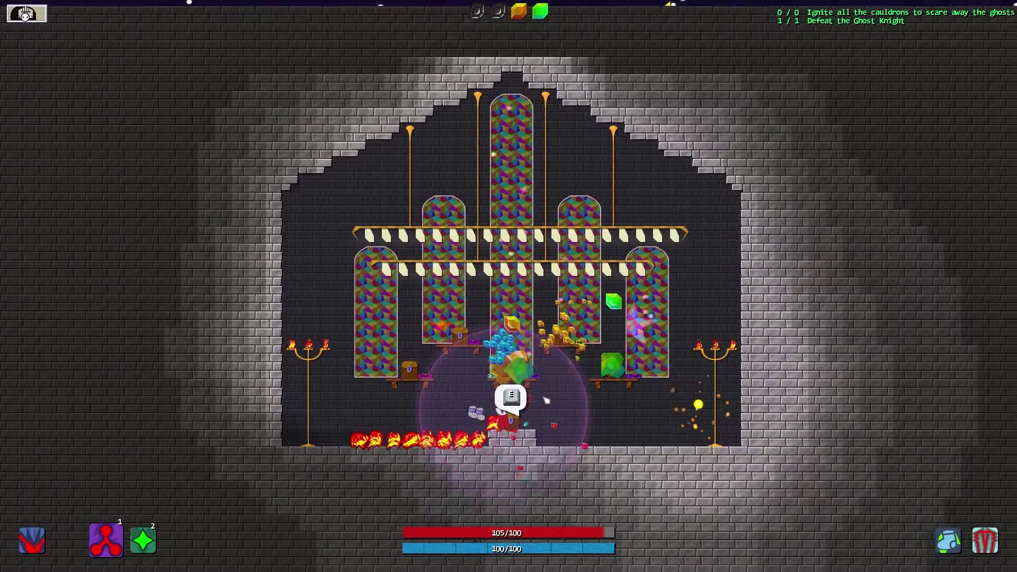
key("a")
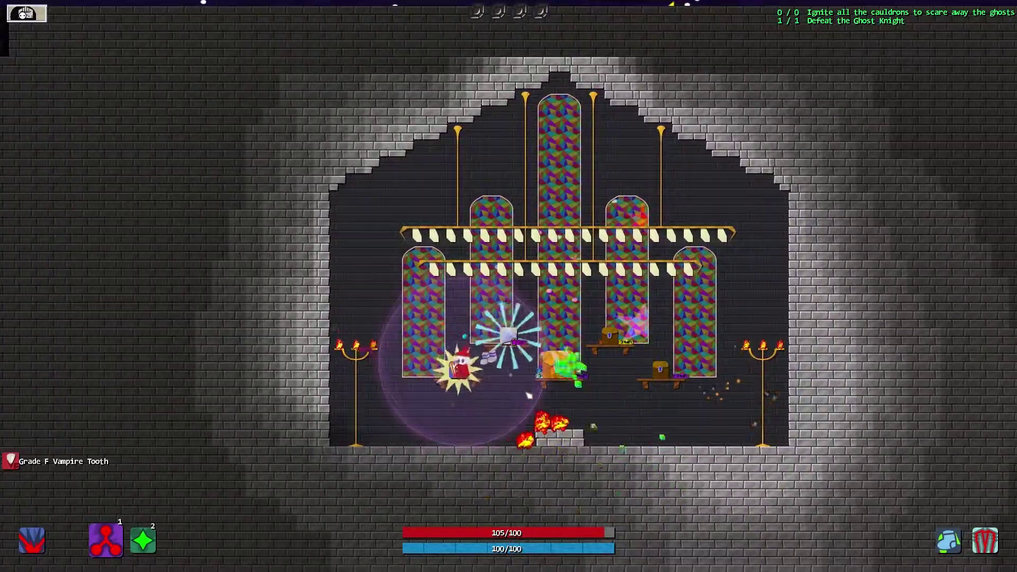
key("w")
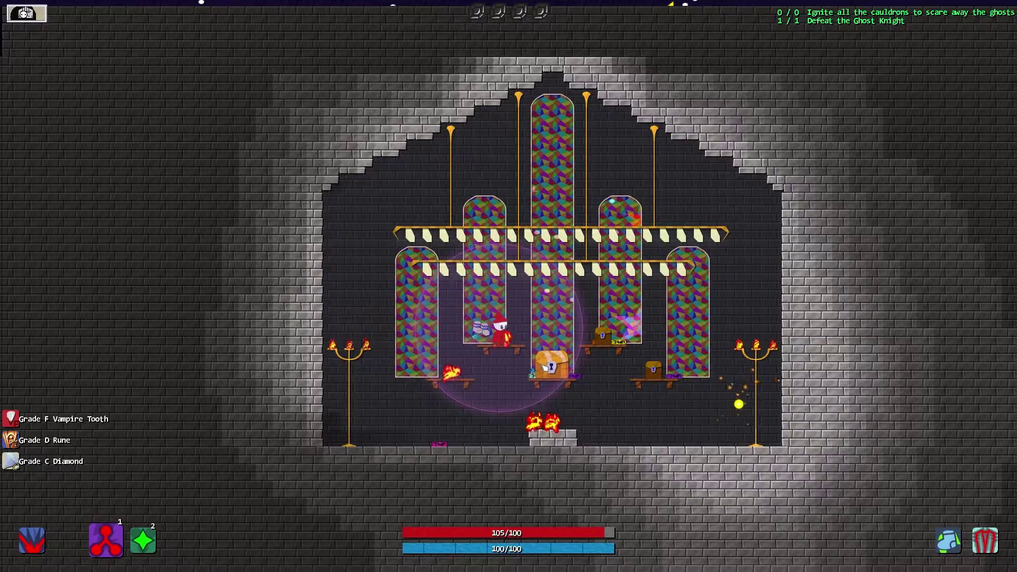
key("d")
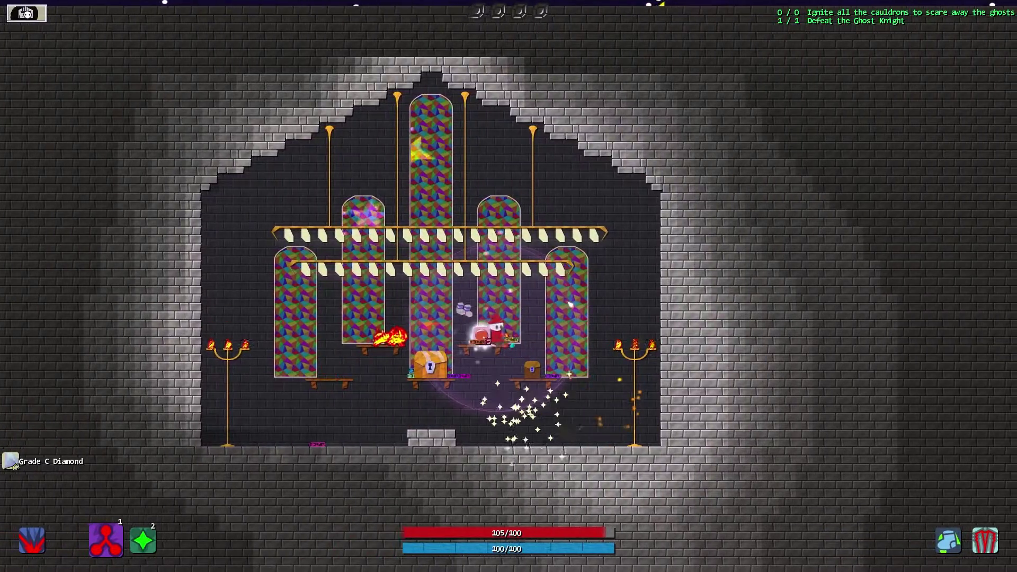
key("e")
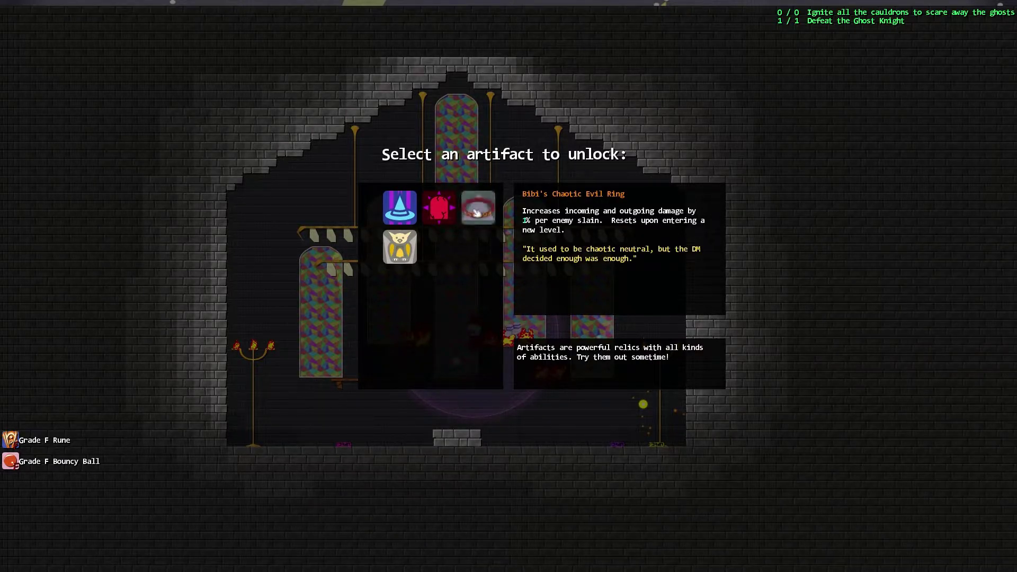
Step: Choose the Owl Medallion from the four offered artifacts
left_click(399, 248)
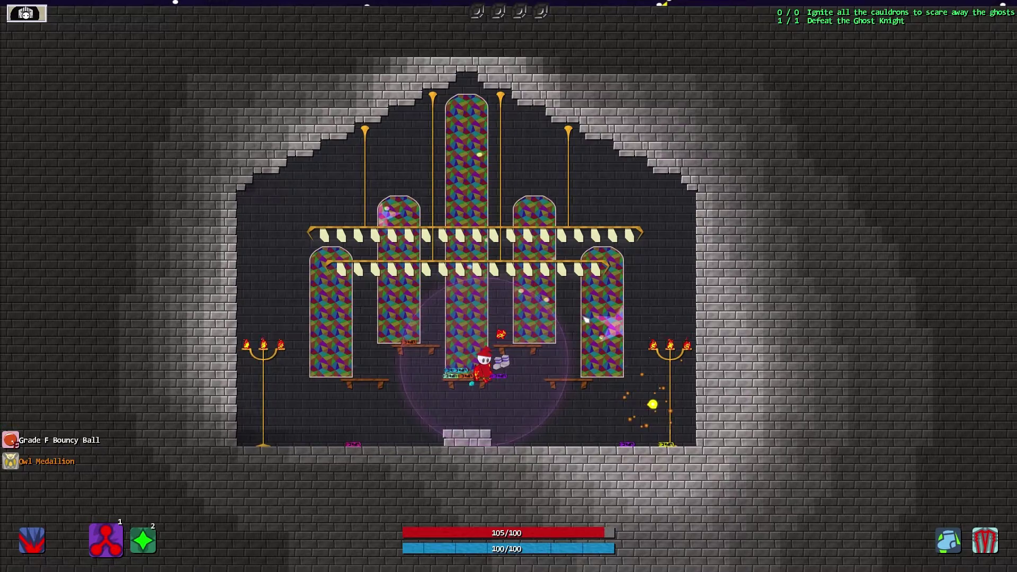
Step: Reach the hall exit for Mission Complete and return to Dorwall
key("d")
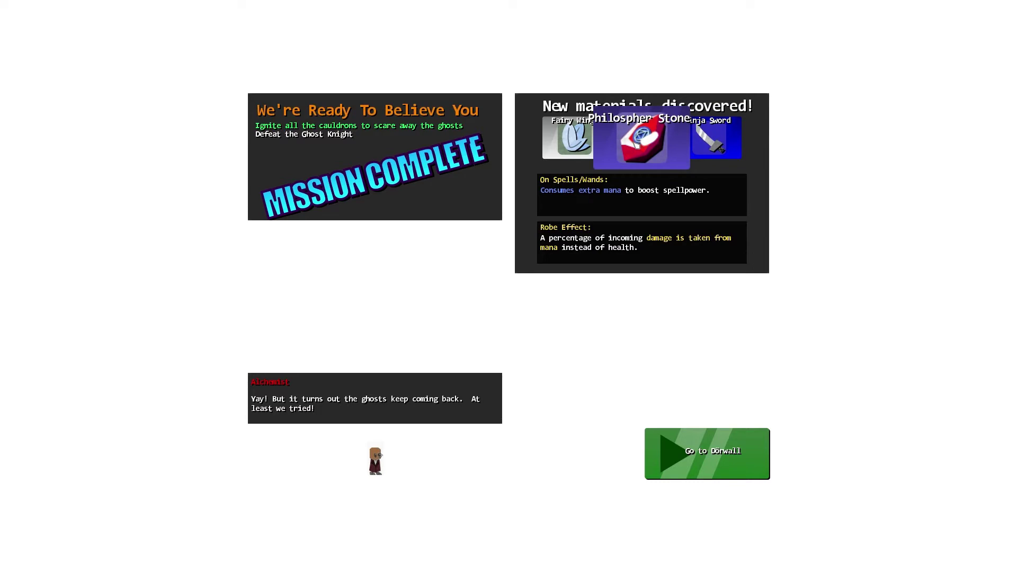
left_click(717, 444)
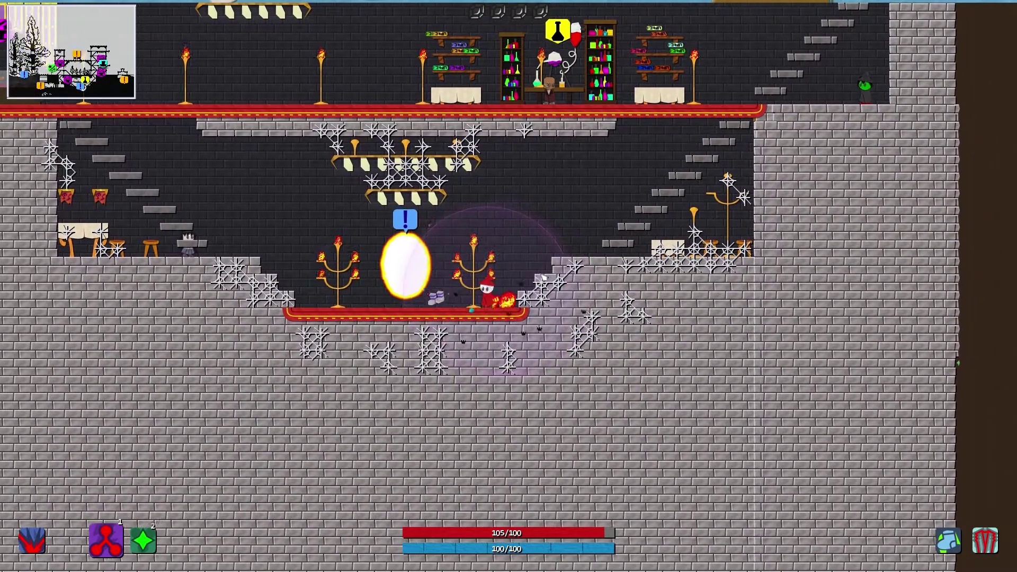
Step: Pause the game with Esc while standing in the Dorwall hub
key("Escape")
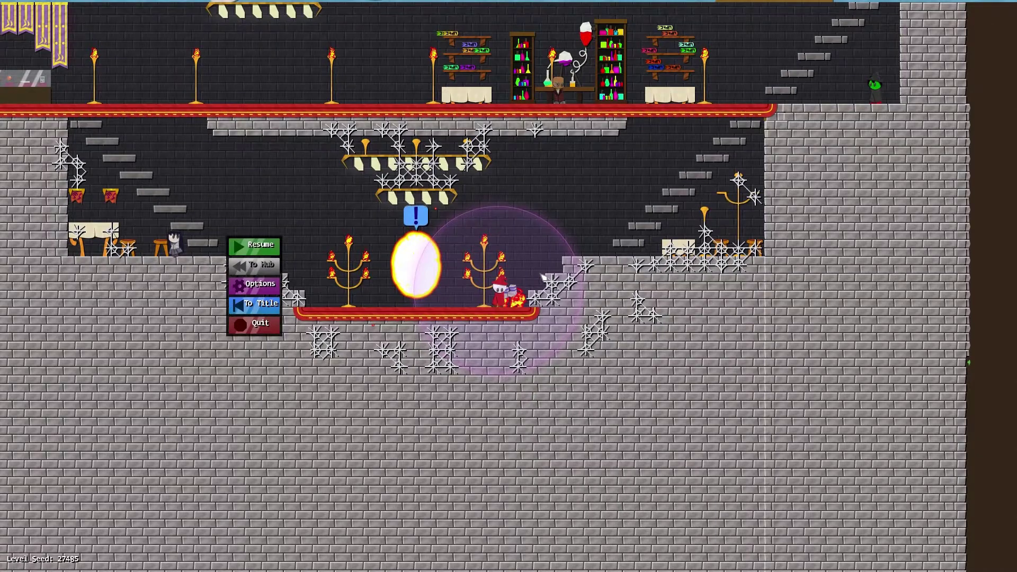